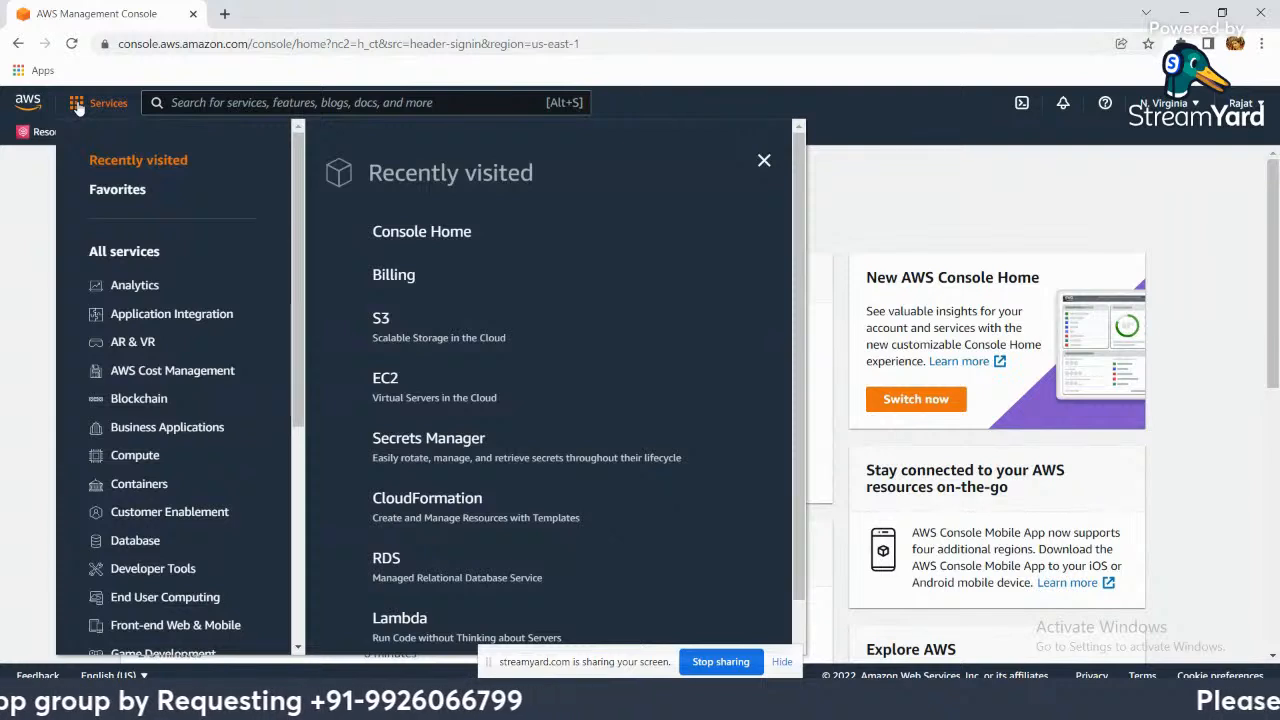
Step: Open QuickSight from the Analytics services and close the AWS Management Console page
click(133, 287)
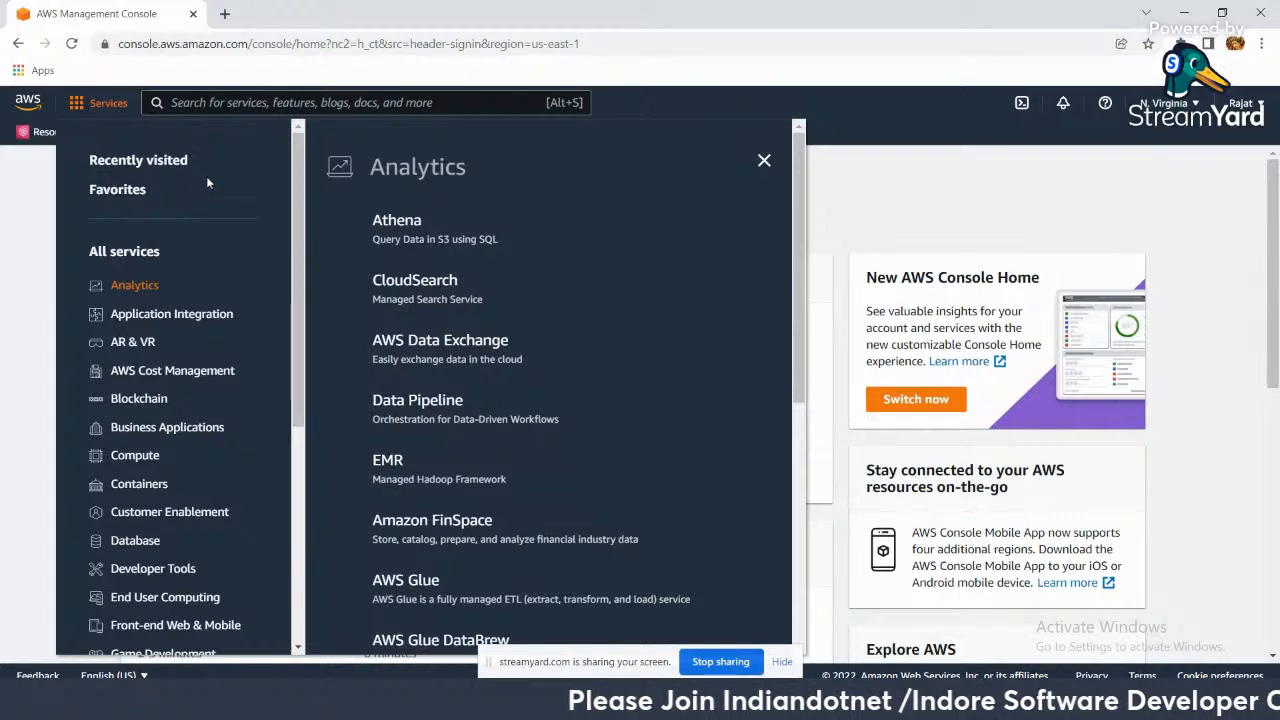
scroll(590, 315, down, 1)
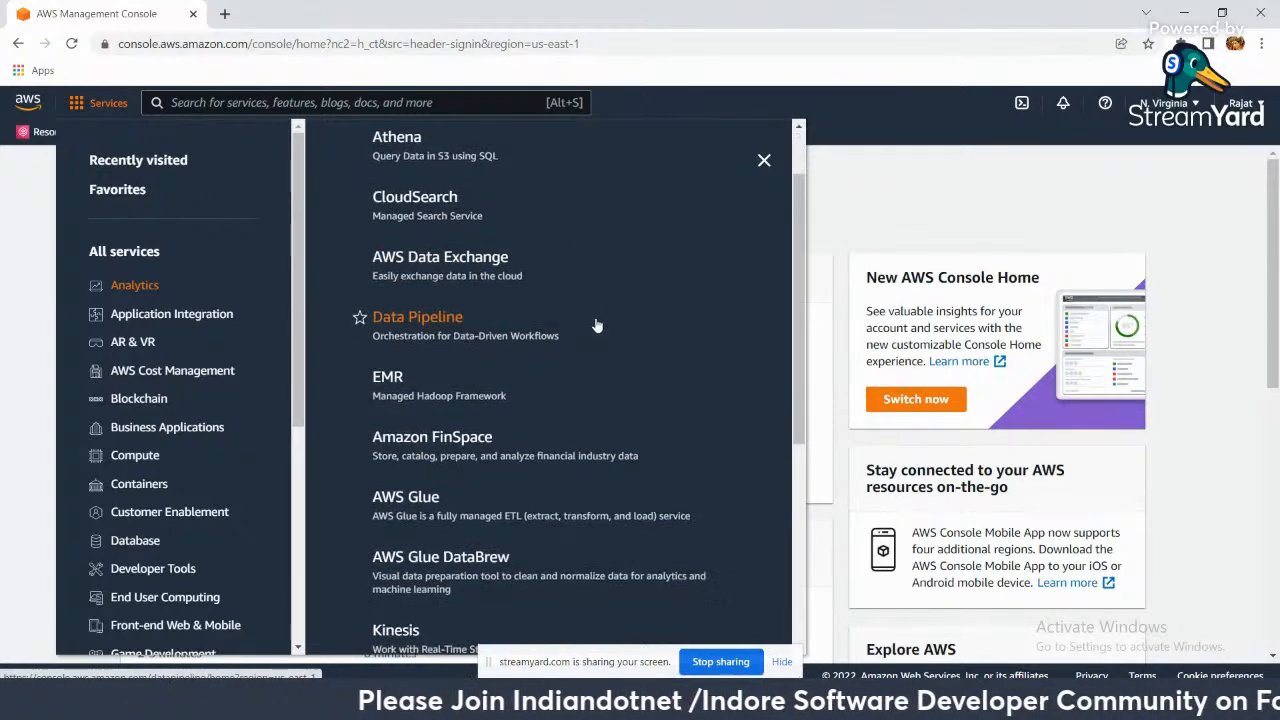
scroll(597, 325, down, 5)
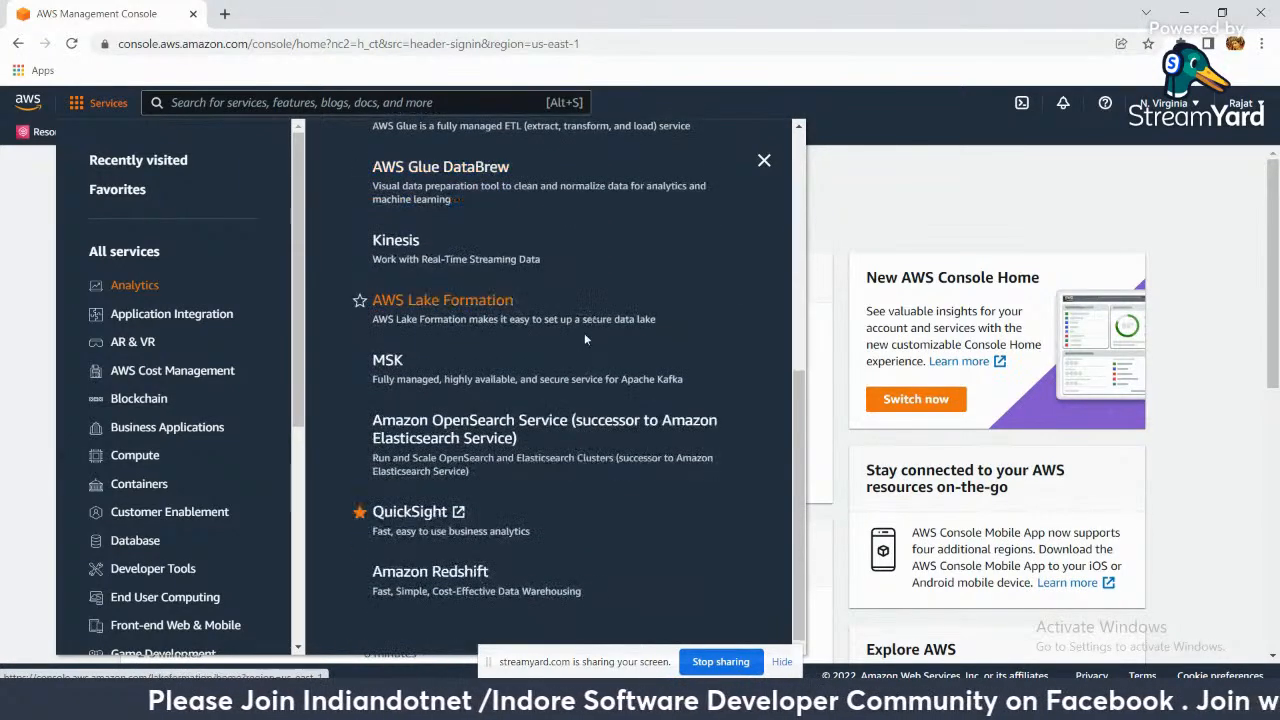
click(424, 512)
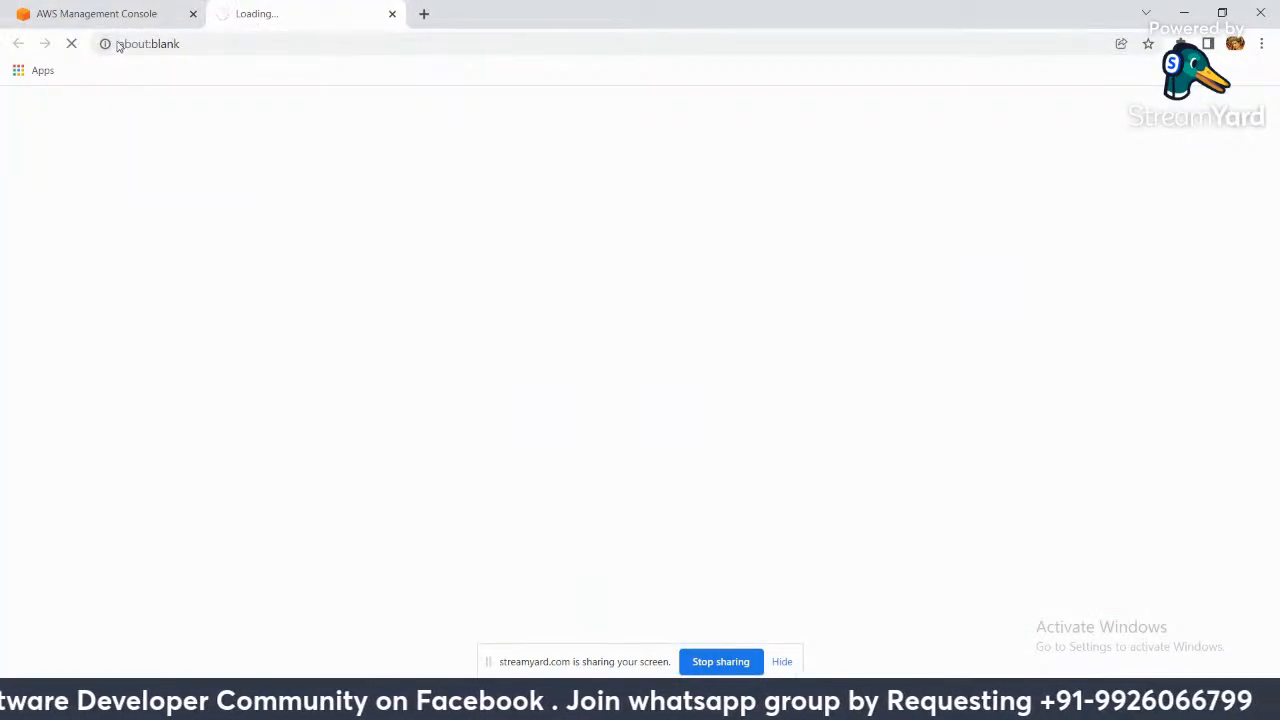
click(193, 14)
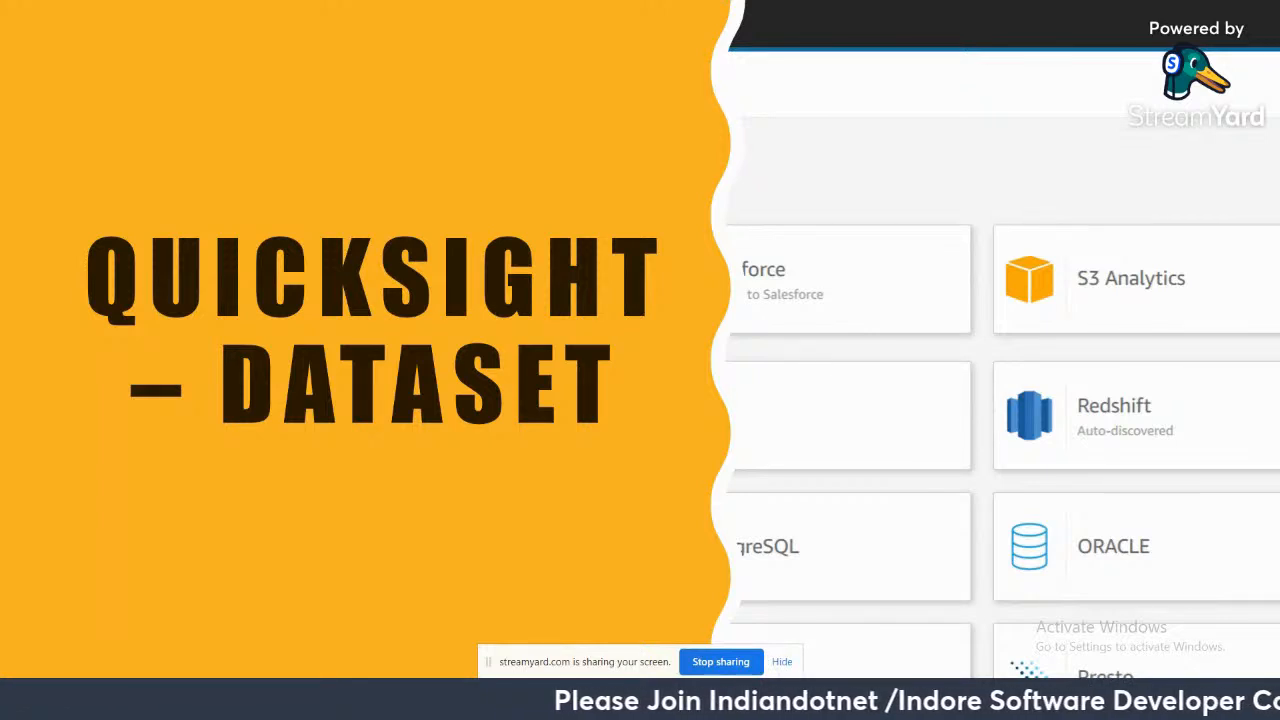
Step: Switch from the slides to QuickSight in the browser, start a new dataset and look through the available data sources
key(alt+Tab)
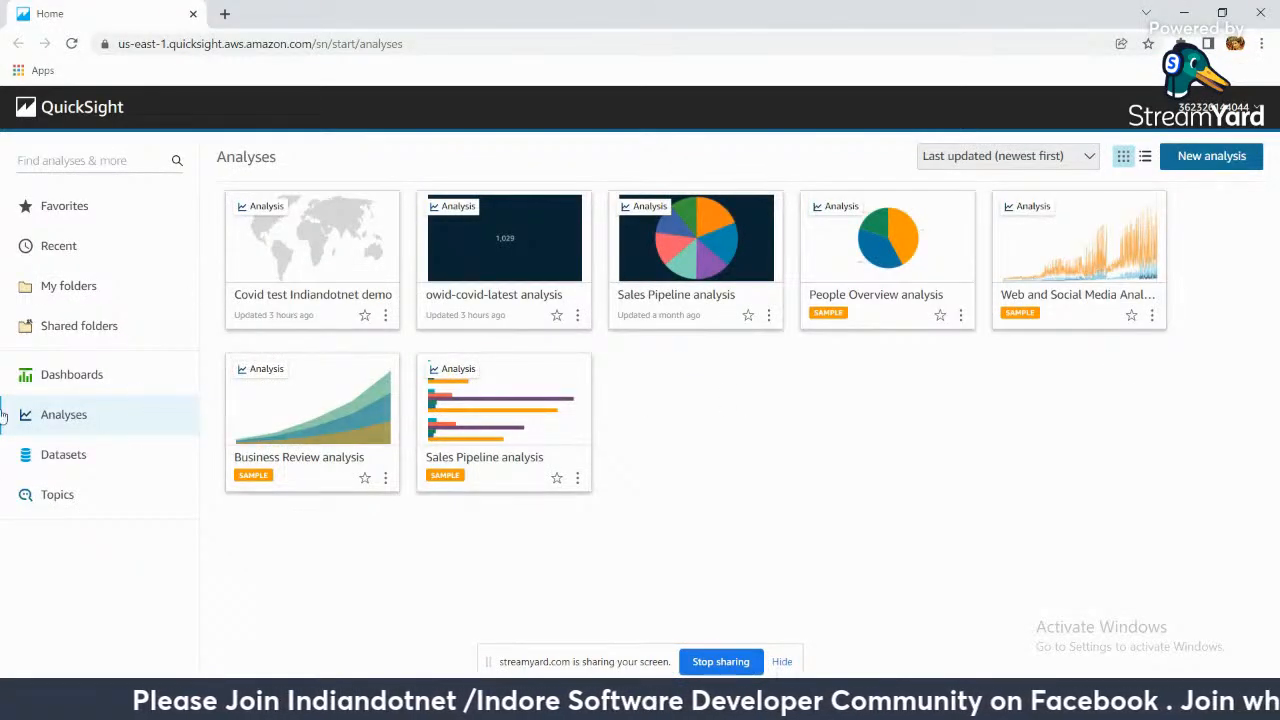
click(63, 456)
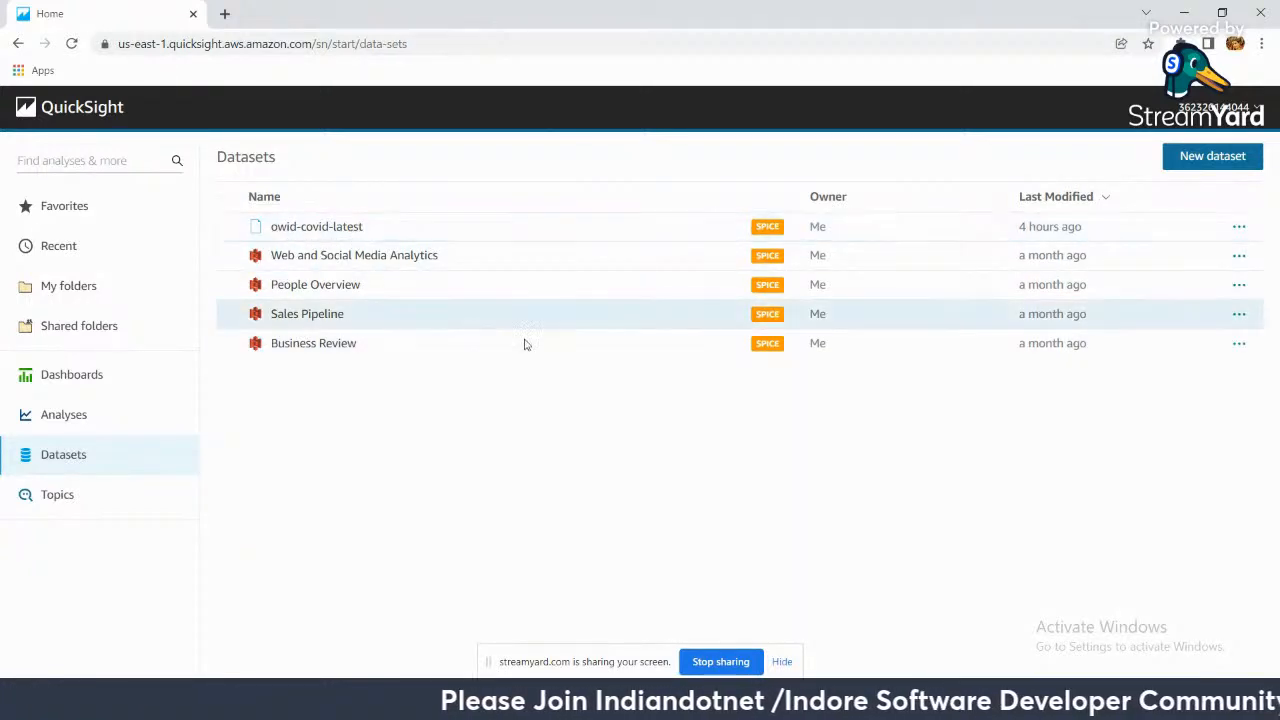
click(1212, 160)
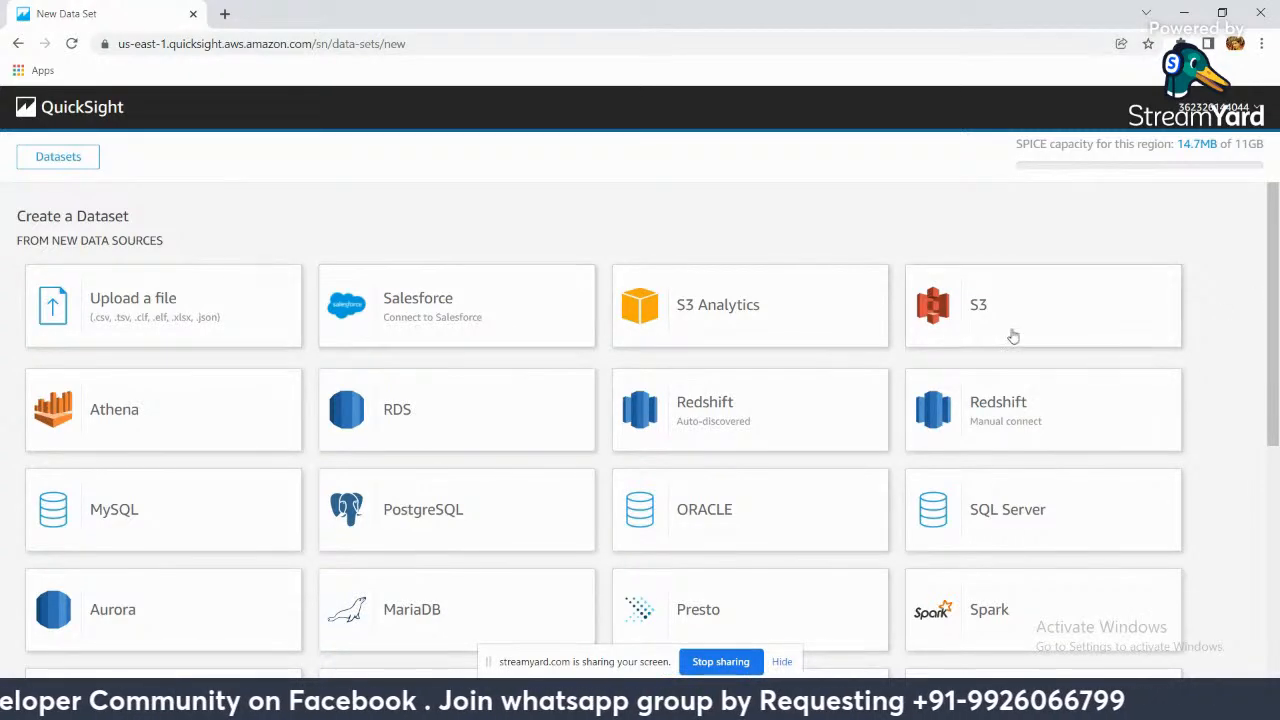
scroll(945, 505, down, 2)
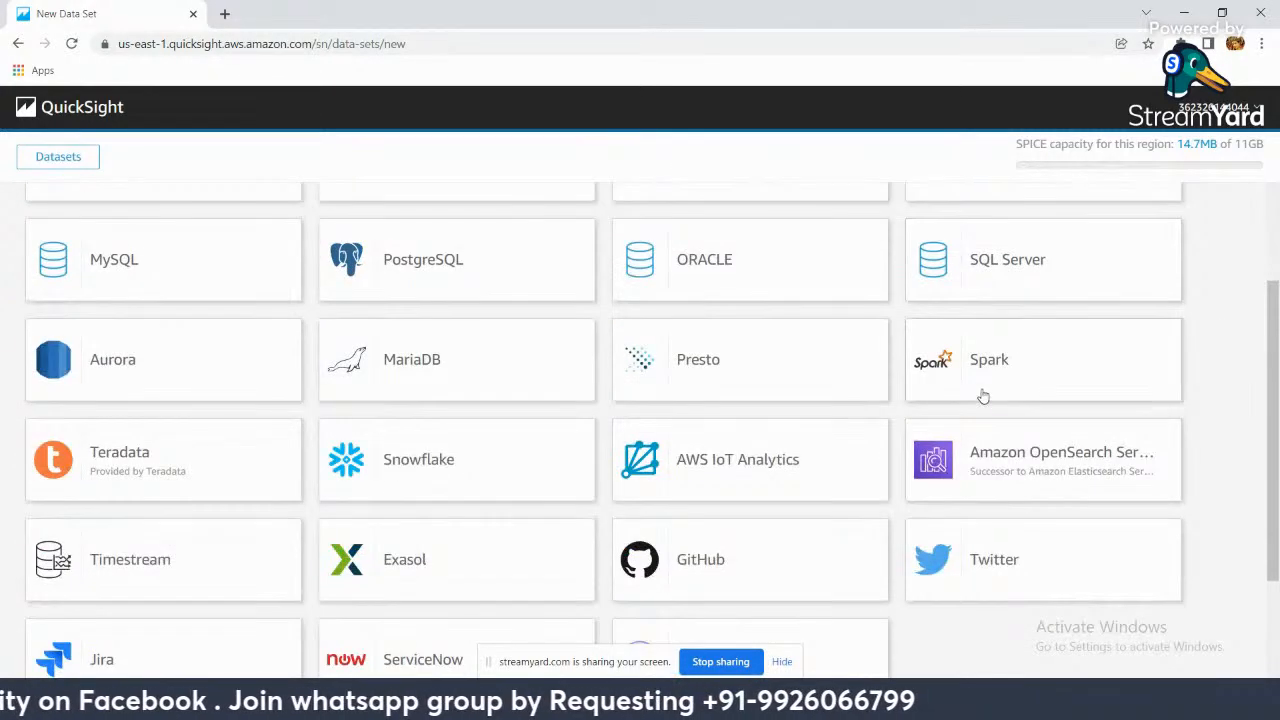
scroll(700, 585, down, 2)
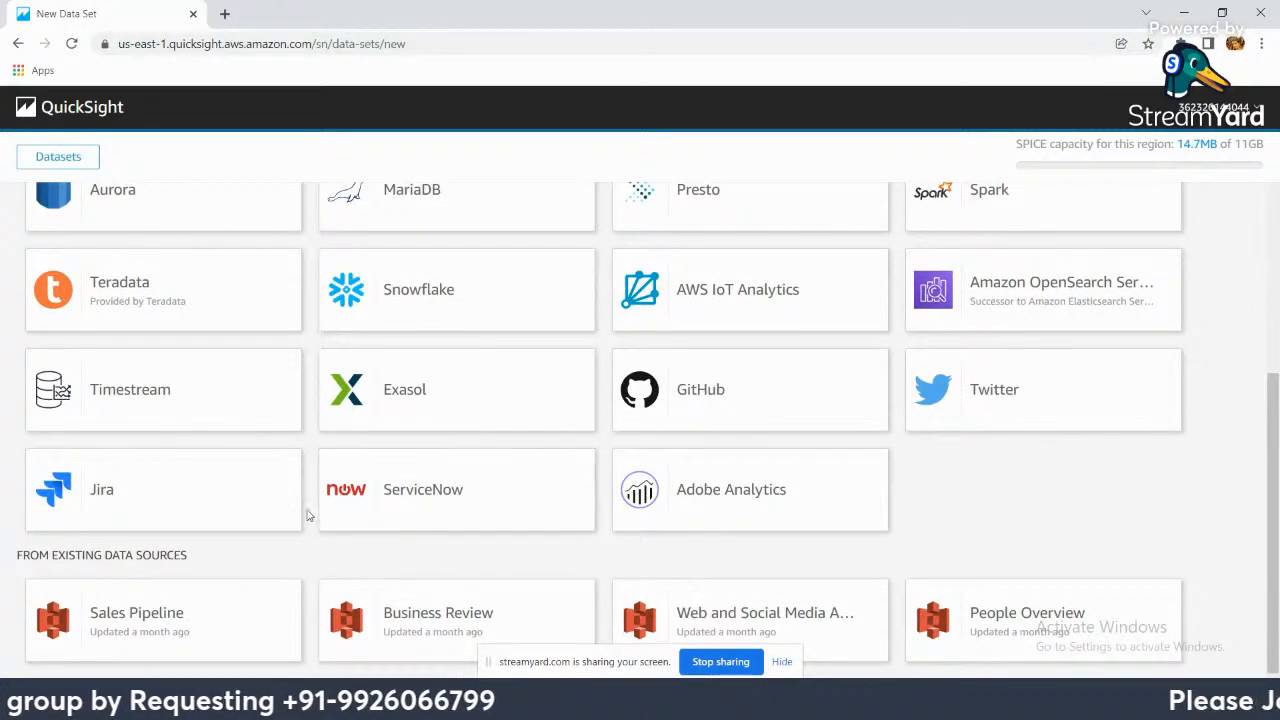
scroll(308, 515, up, 2)
scroll(258, 400, up, 3)
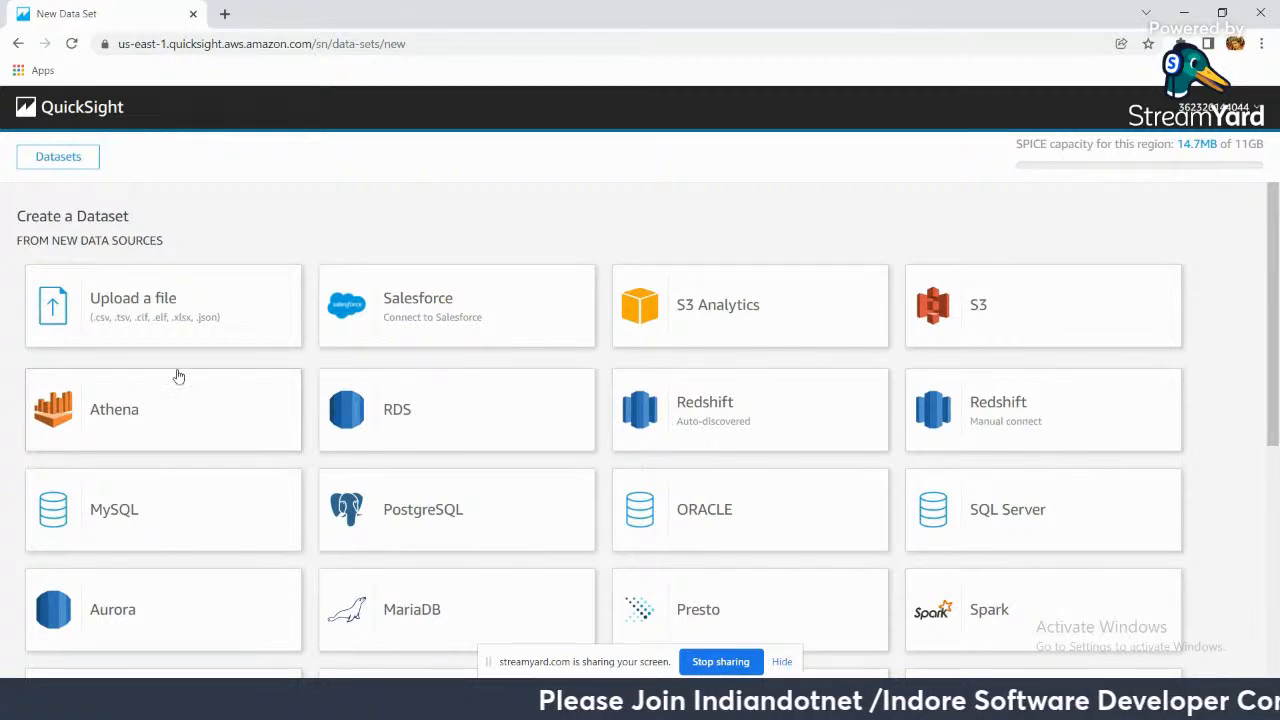
Step: Look at the file upload option for a new dataset, browse up to the data folder and cancel the file selection
click(142, 315)
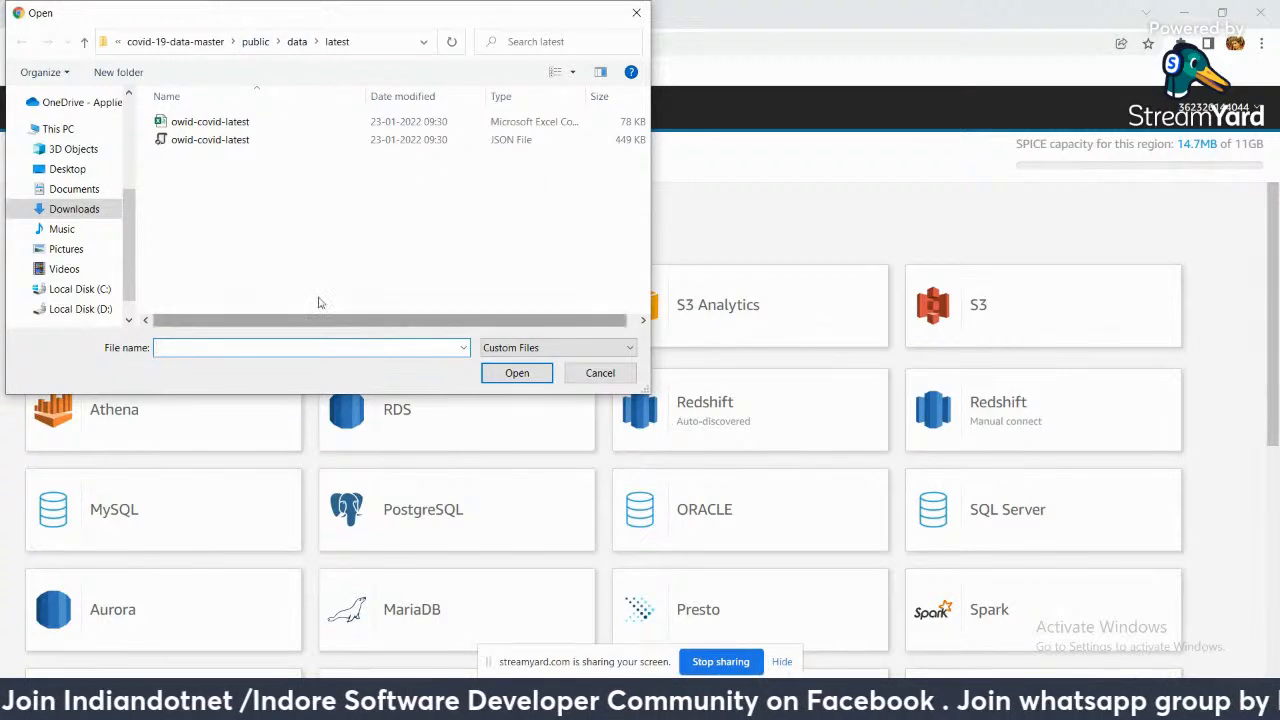
click(297, 42)
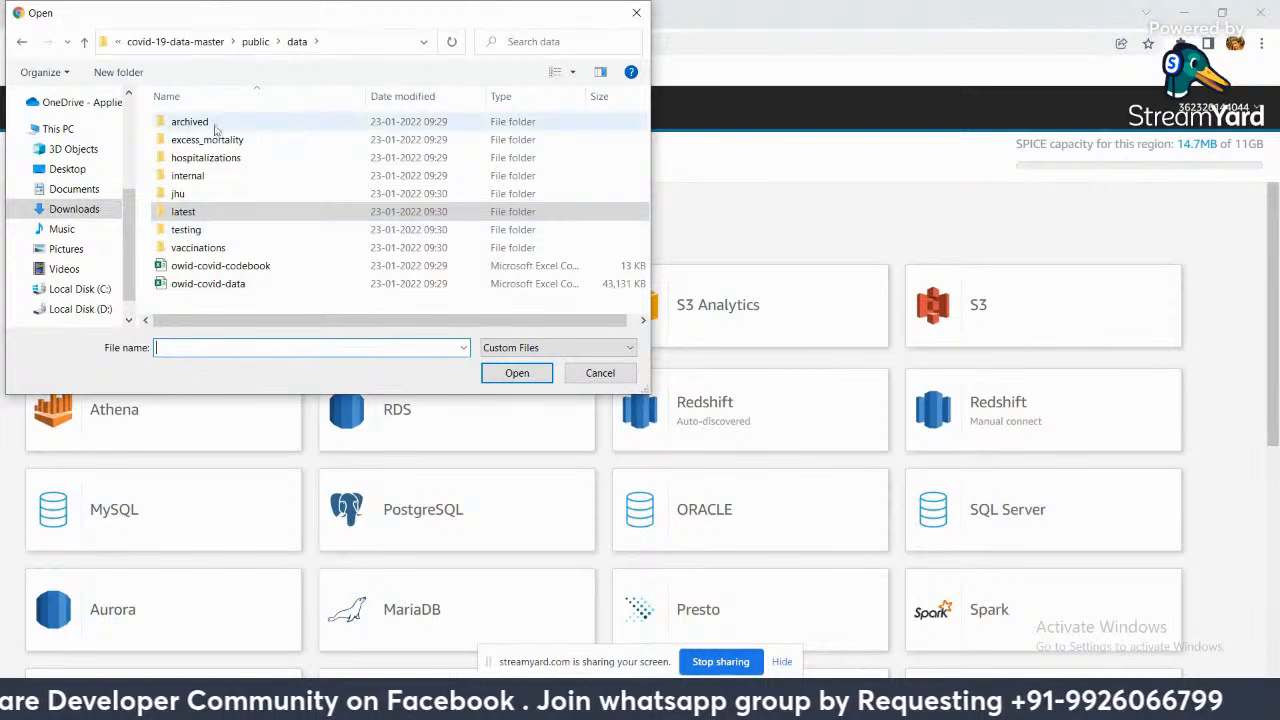
click(614, 378)
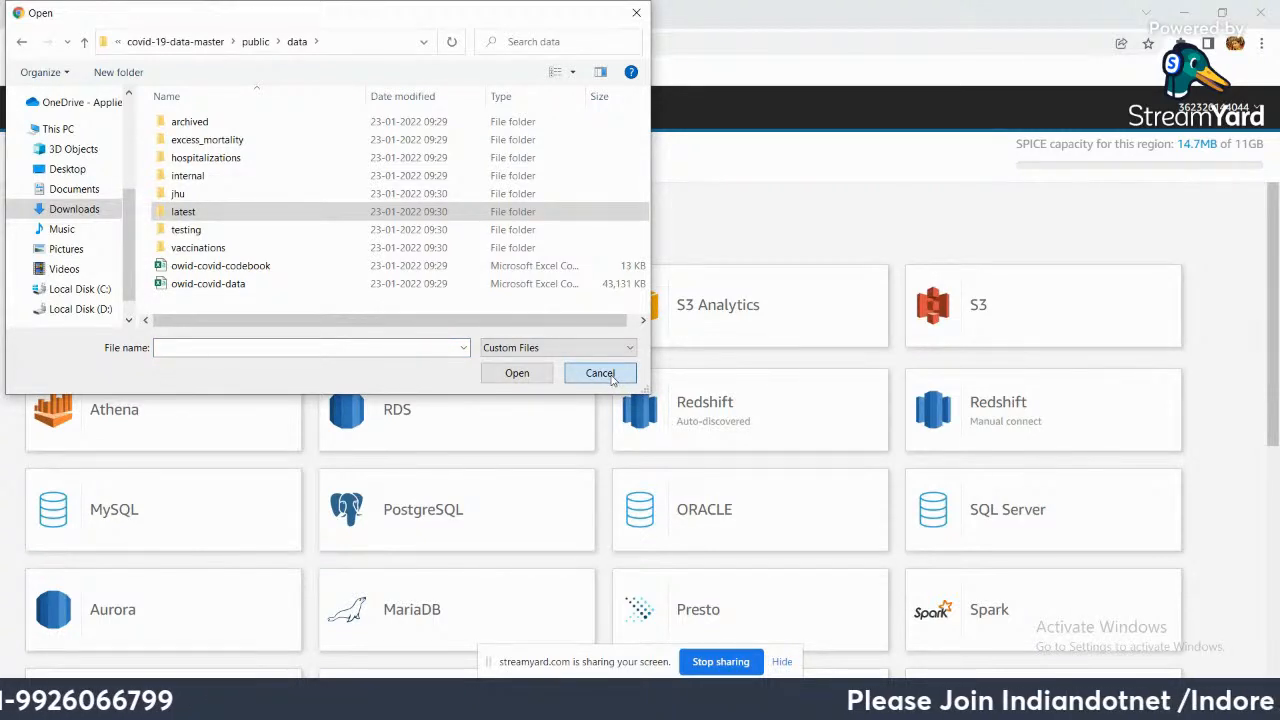
click(610, 375)
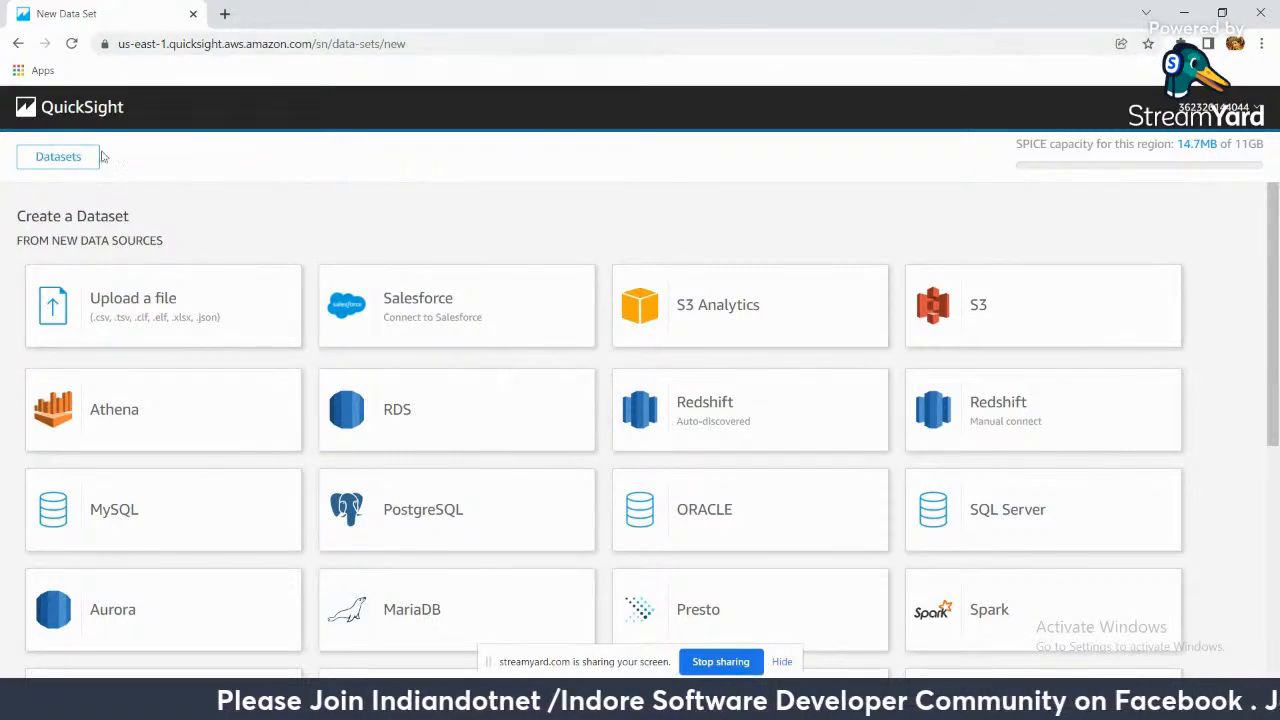
Step: Return to the existing datasets and open owid-covid-latest for editing
click(56, 160)
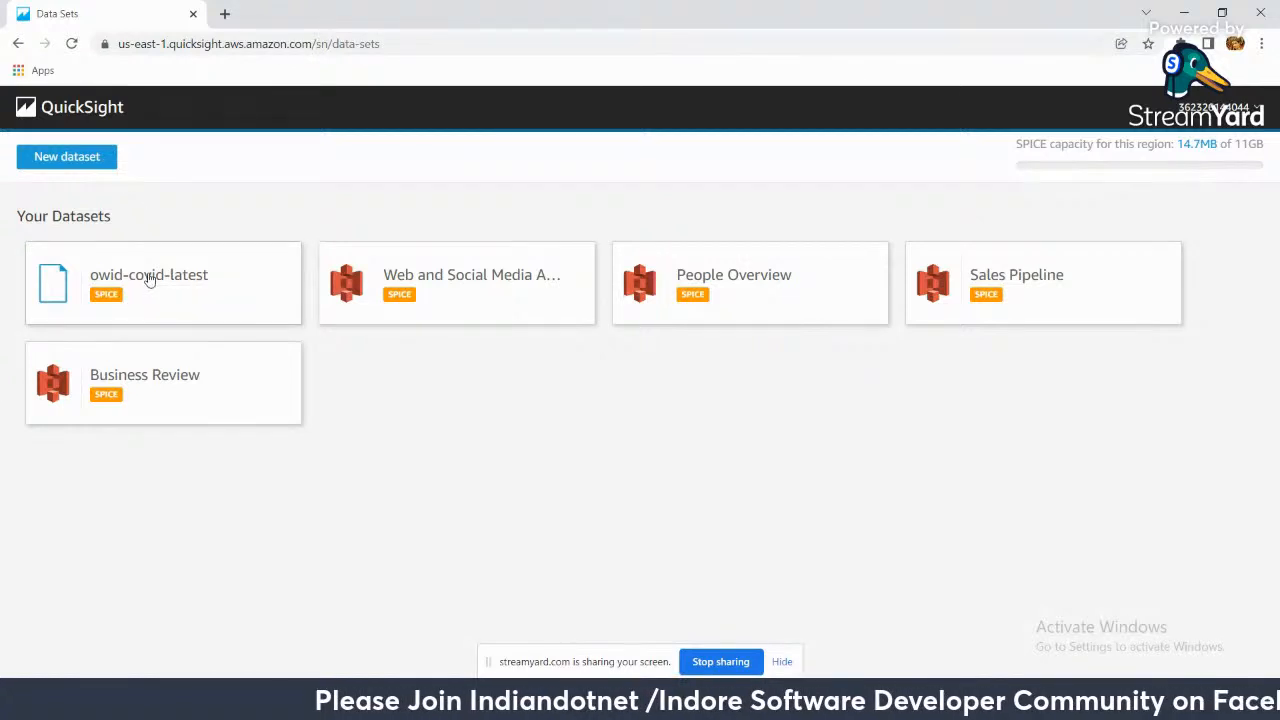
click(149, 277)
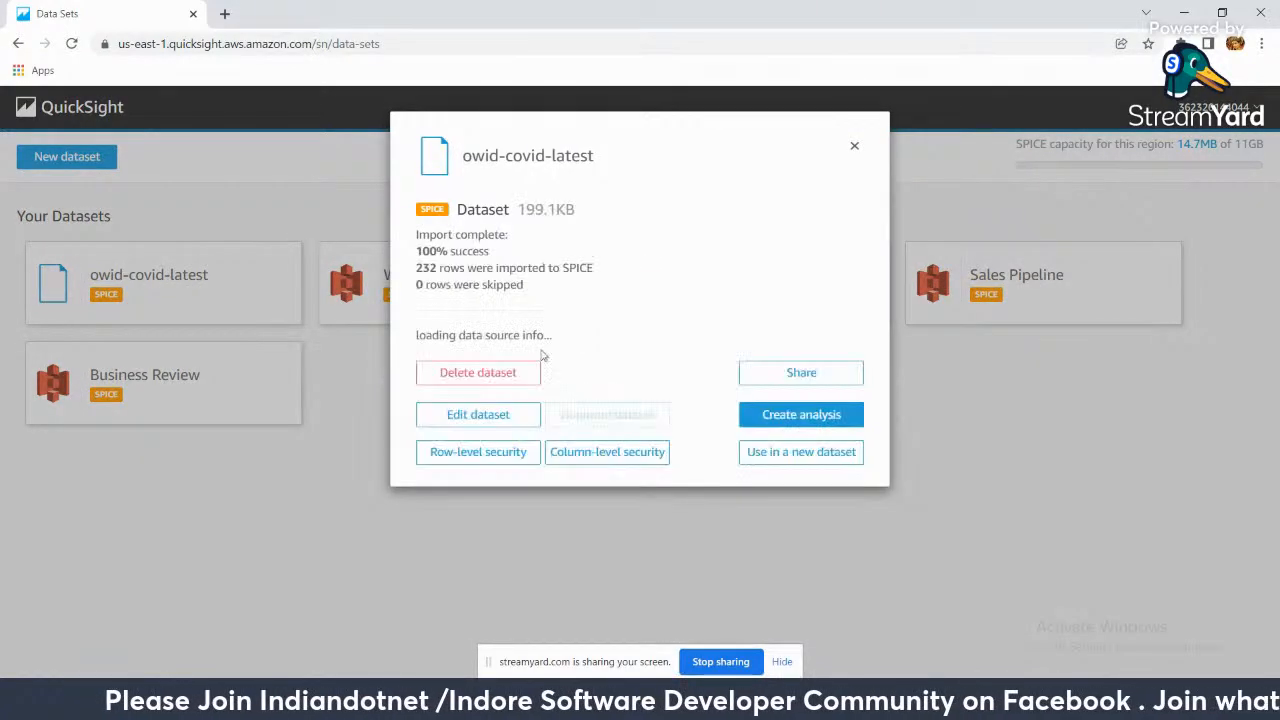
click(479, 425)
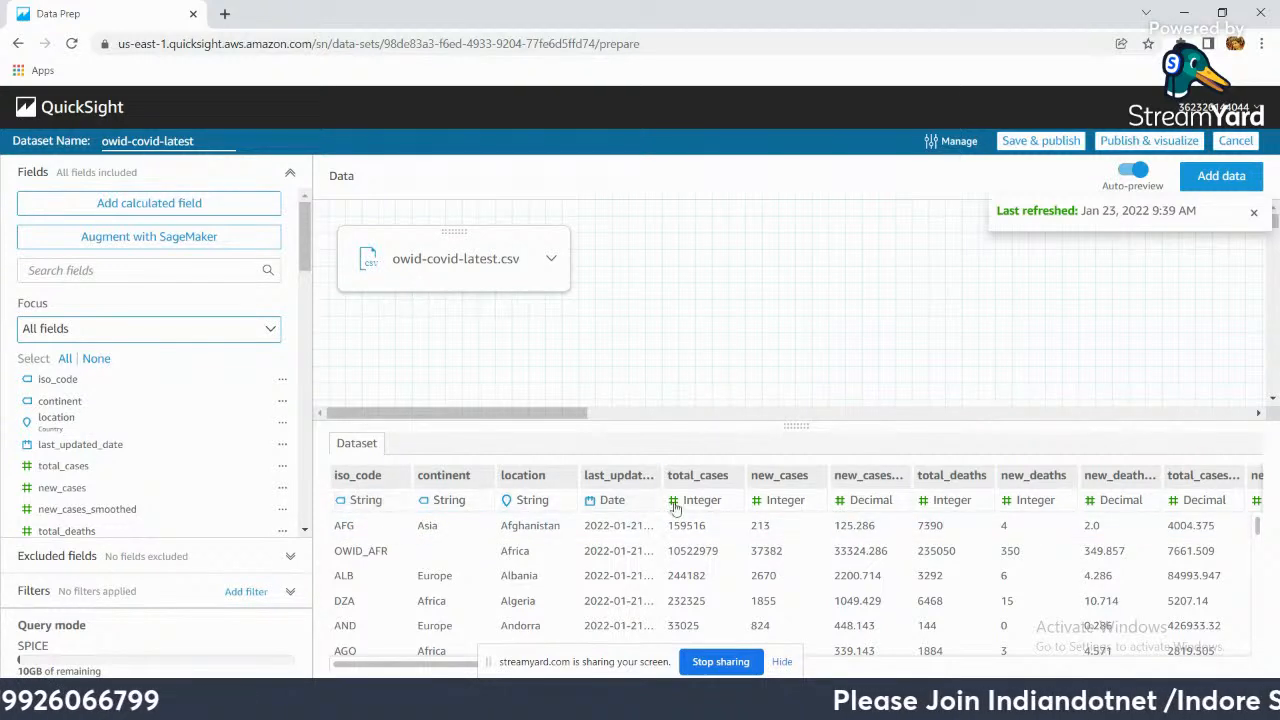
Step: Examine the data type and geospatial options offered for the iso_code and location columns without changing them
click(386, 502)
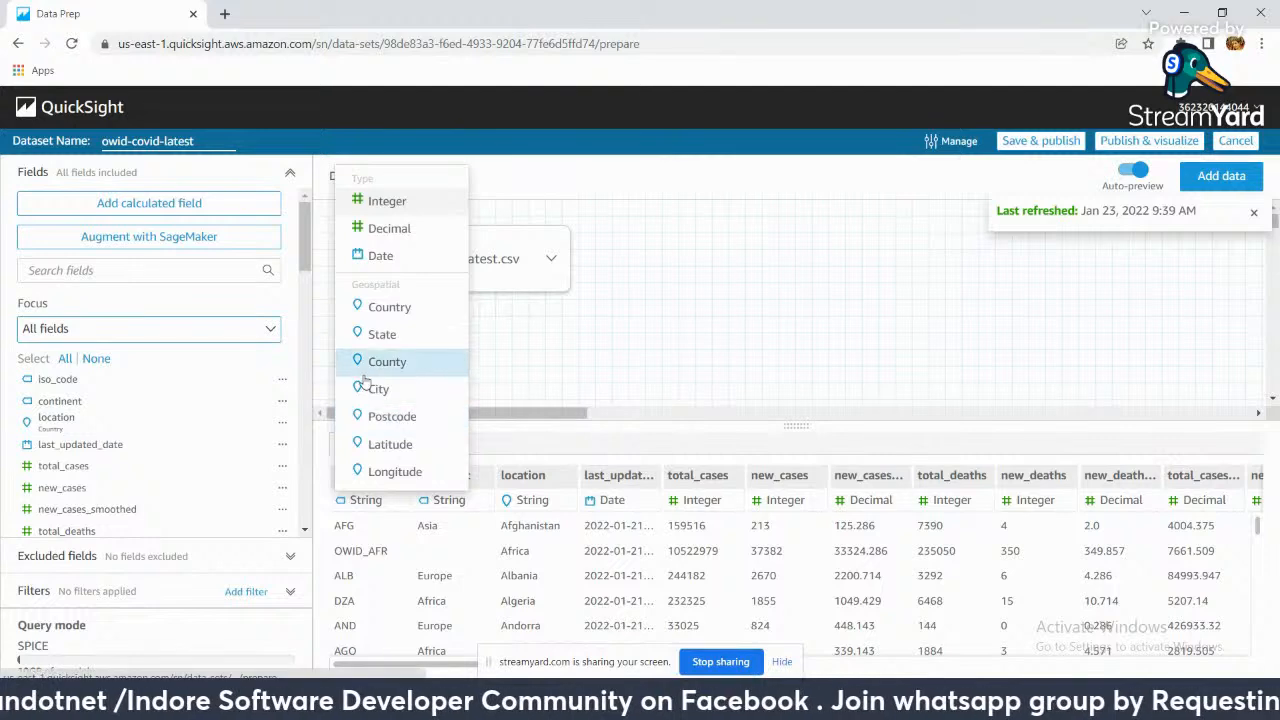
click(708, 336)
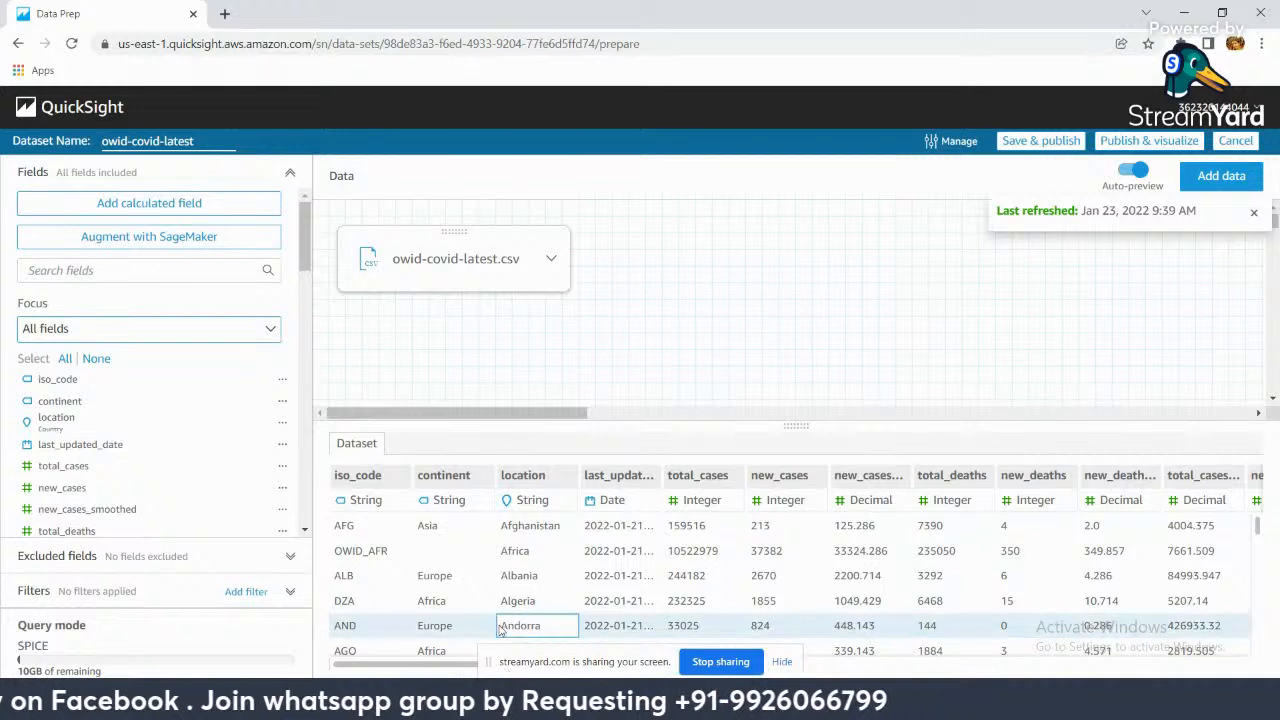
click(525, 522)
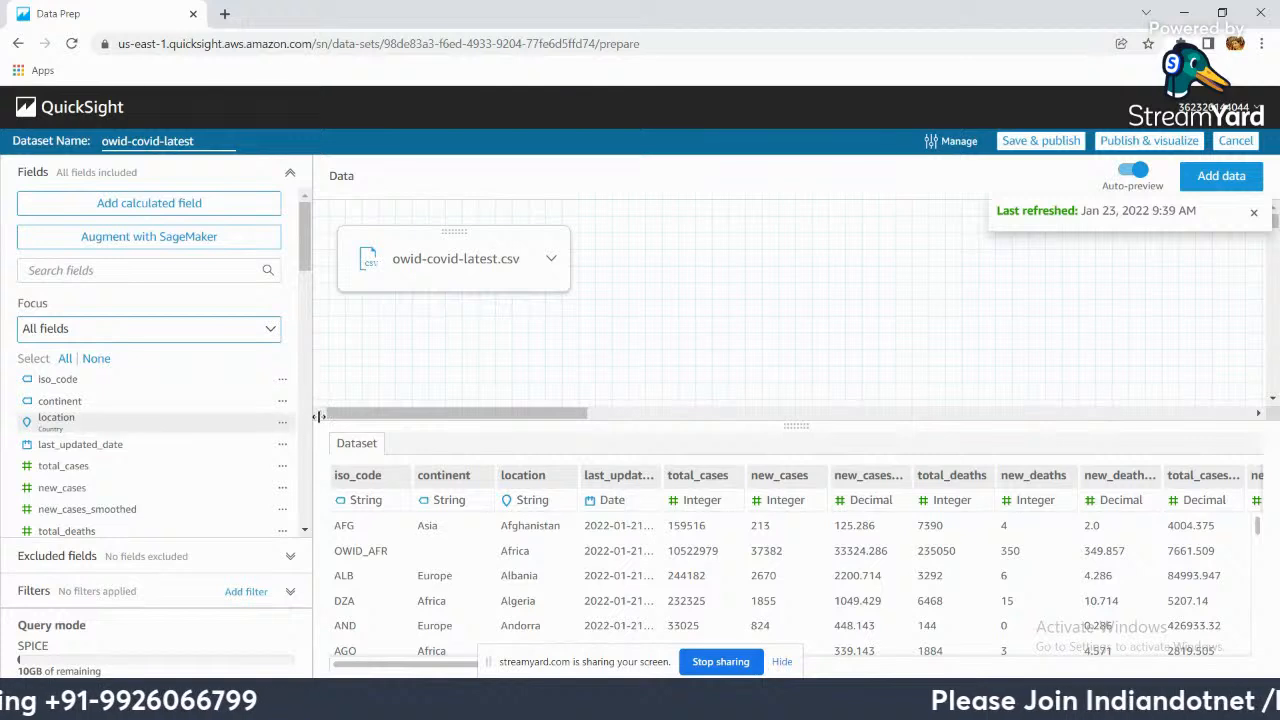
click(532, 500)
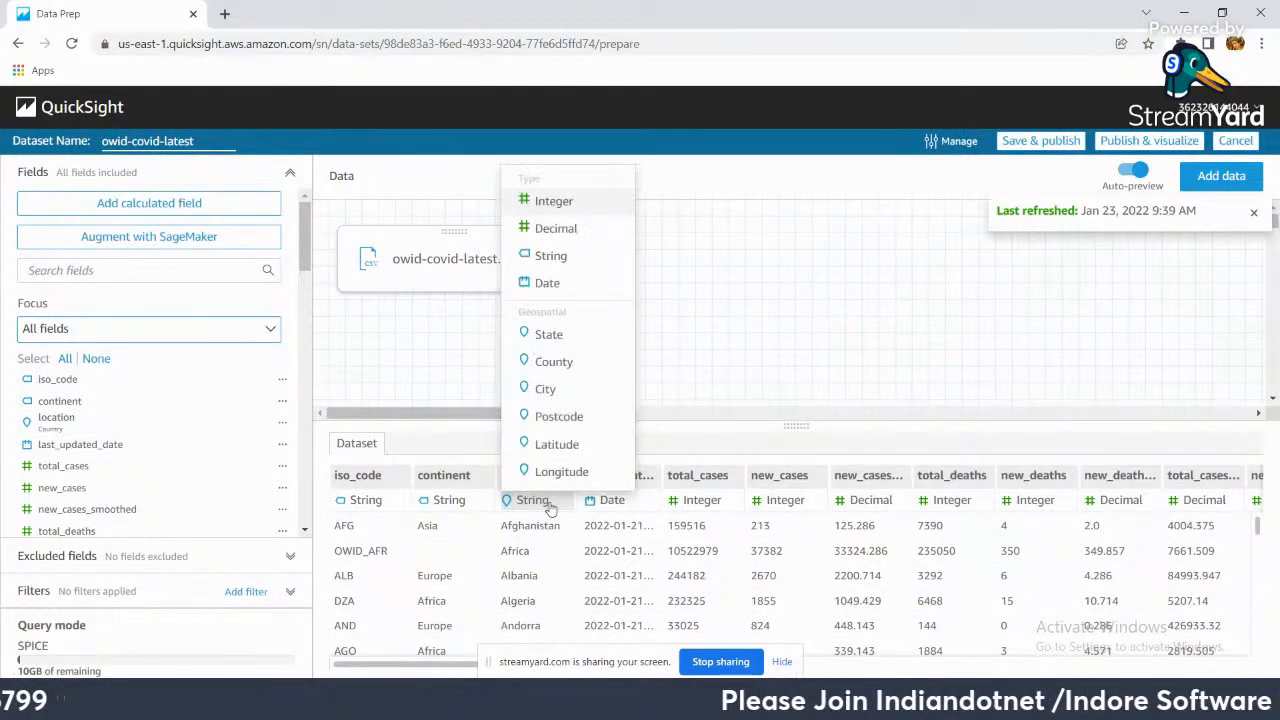
click(742, 332)
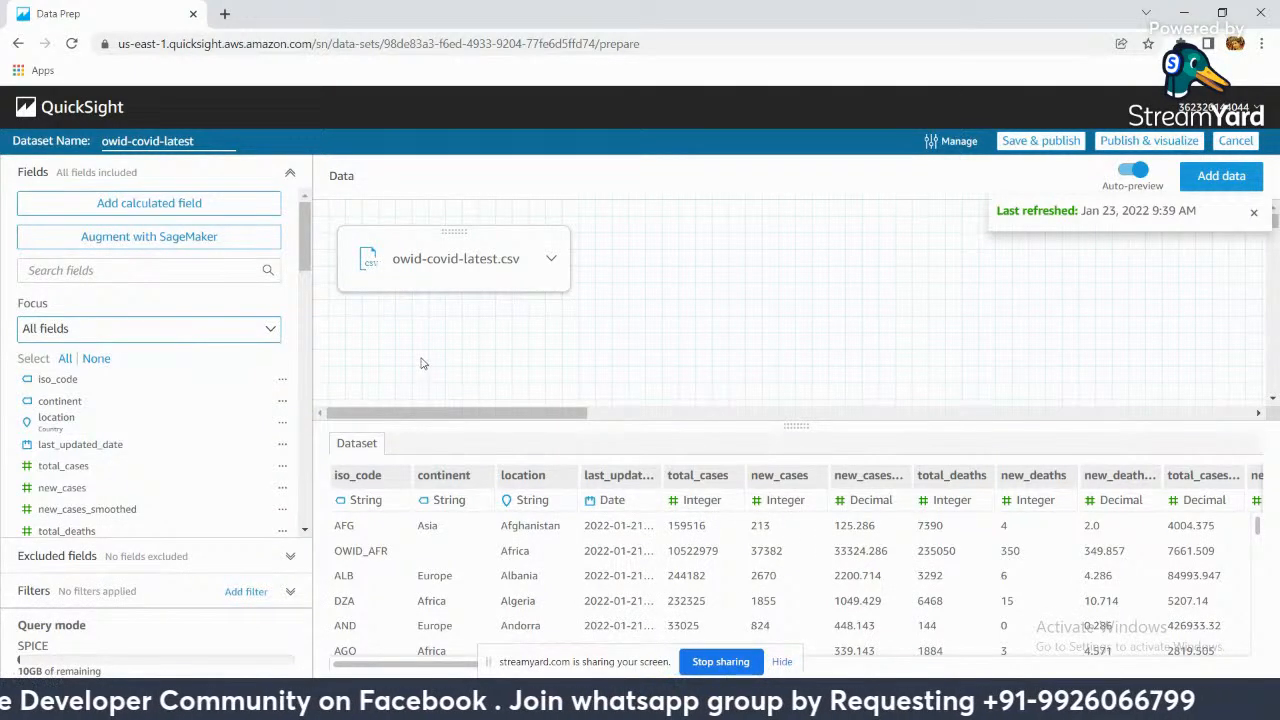
Step: Examine the functions and fields available for a calculated field, and cancel without adding one
click(180, 207)
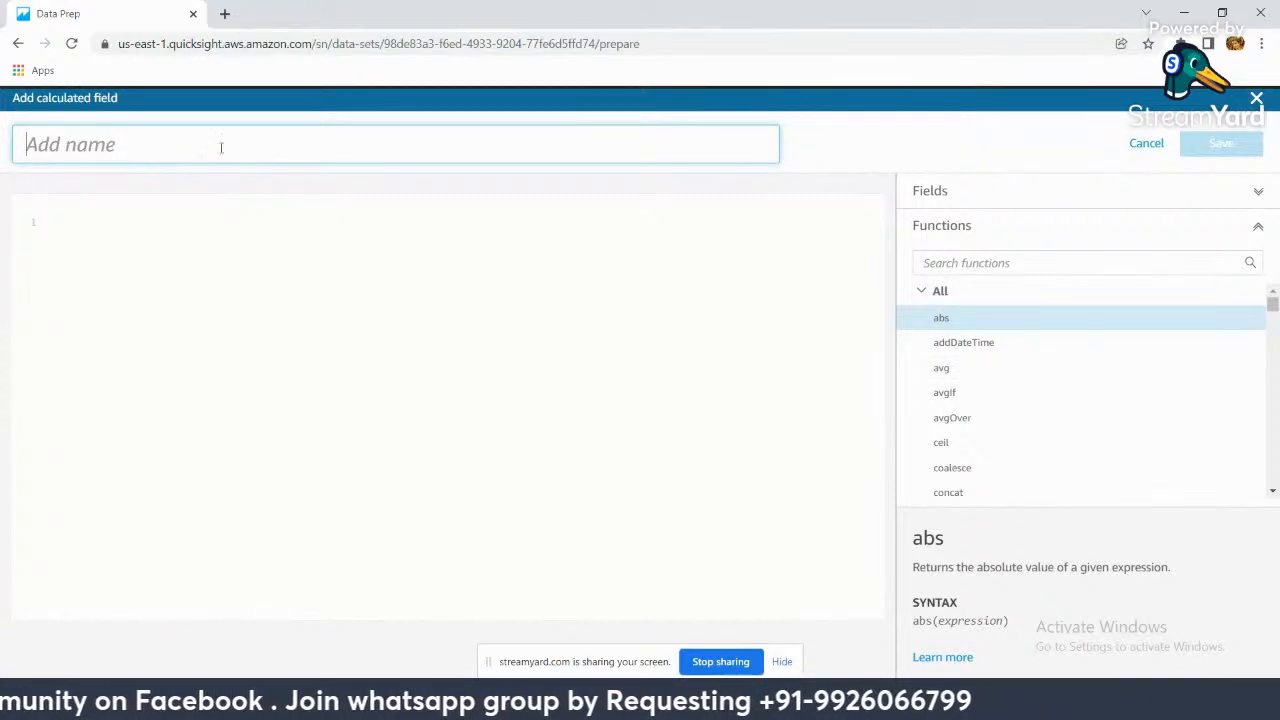
scroll(1017, 363, down, 4)
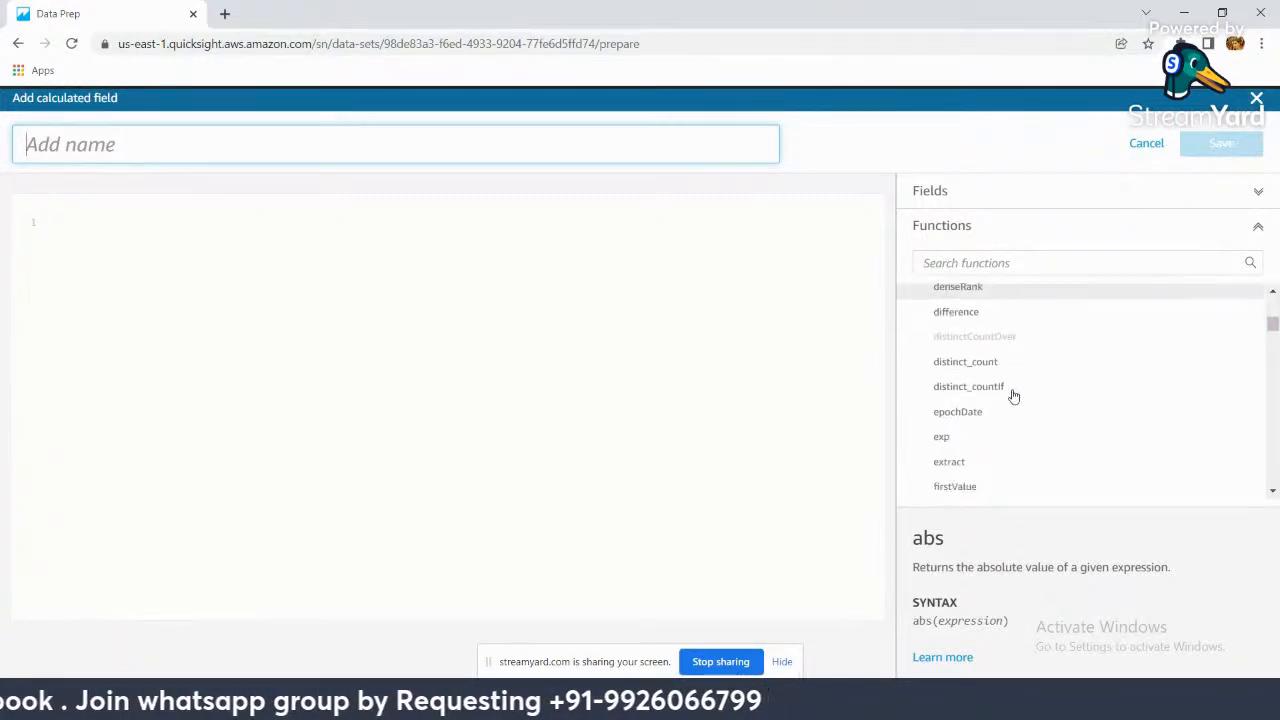
scroll(1010, 395, down, 8)
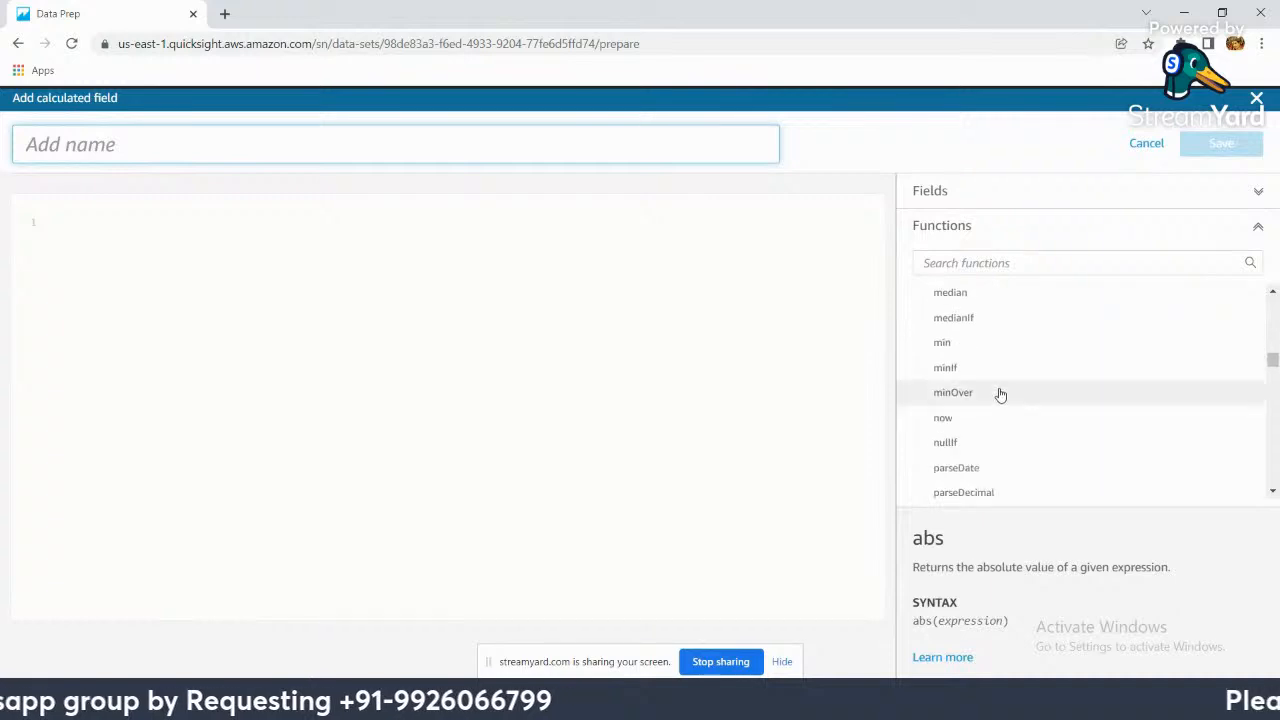
scroll(1000, 410, down, 5)
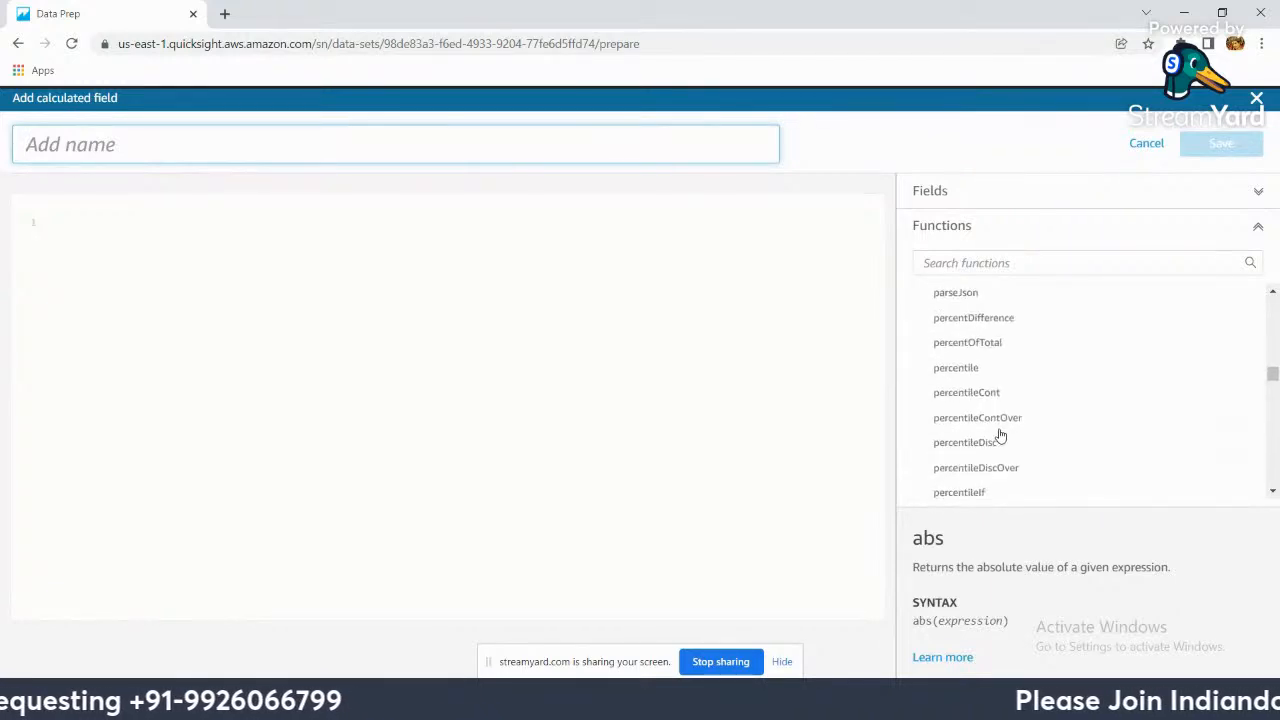
scroll(1000, 436, down, 10)
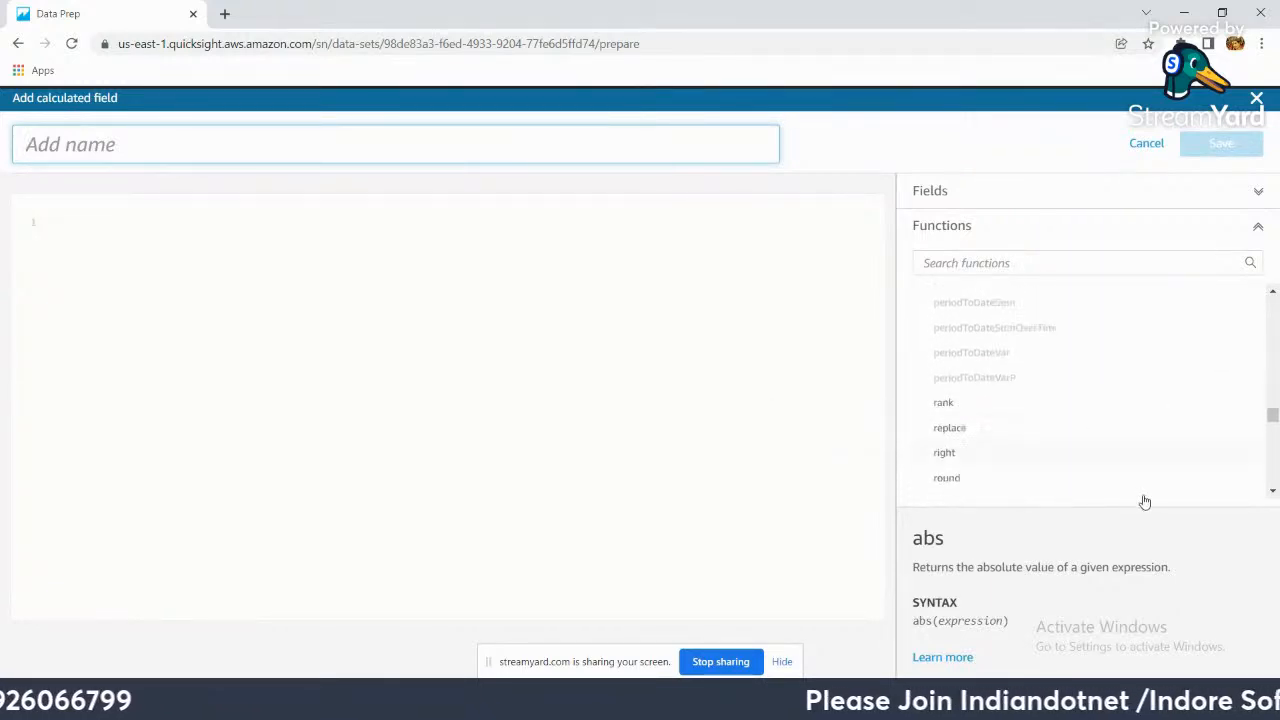
scroll(1145, 501, down, 10)
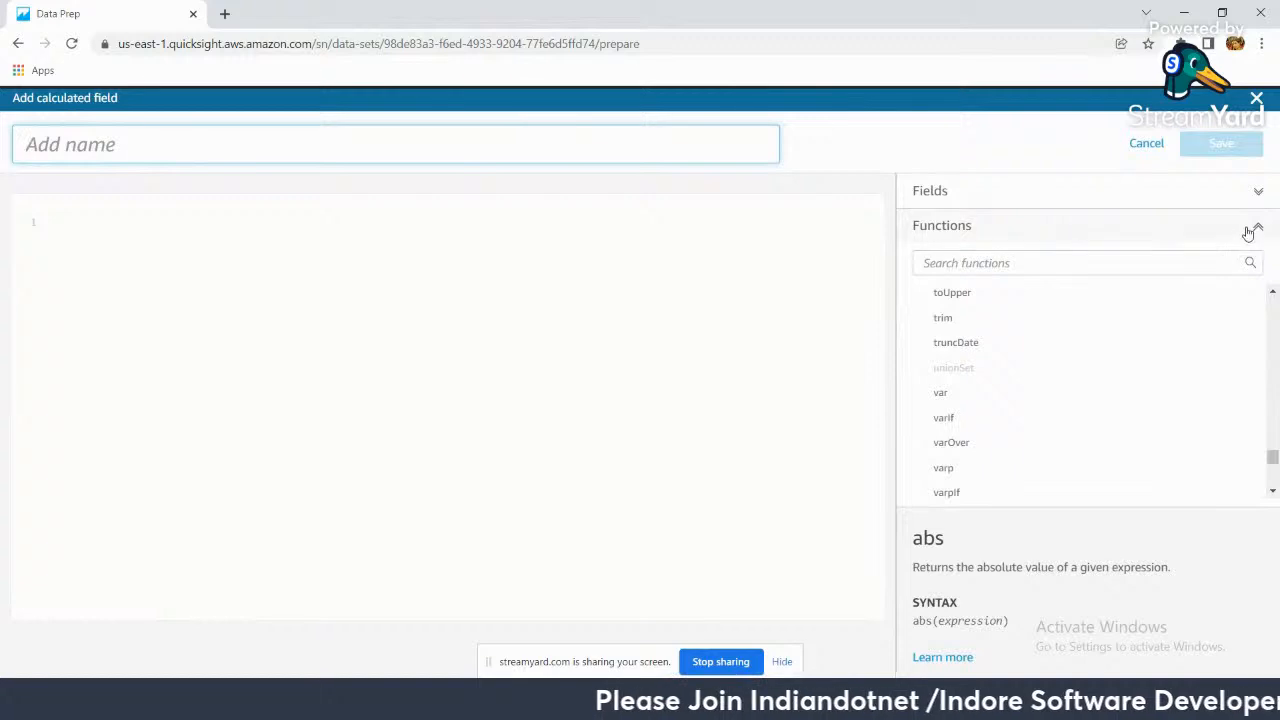
click(1195, 191)
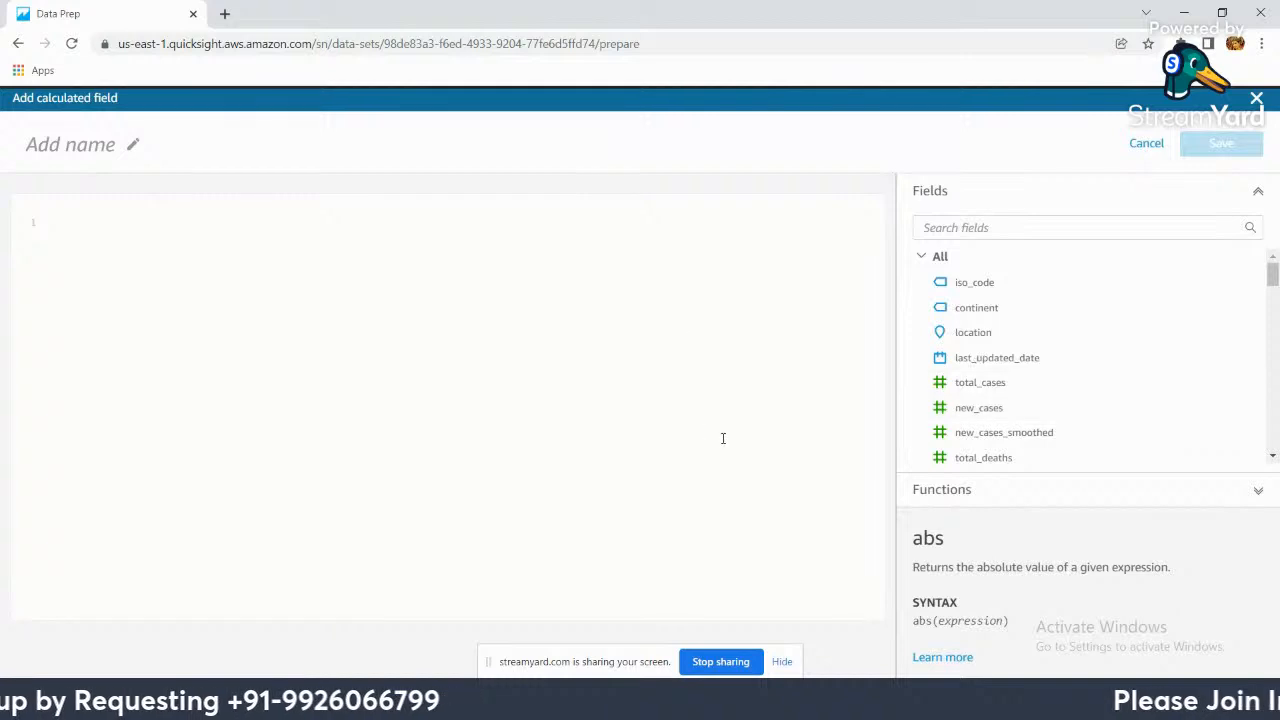
click(1145, 144)
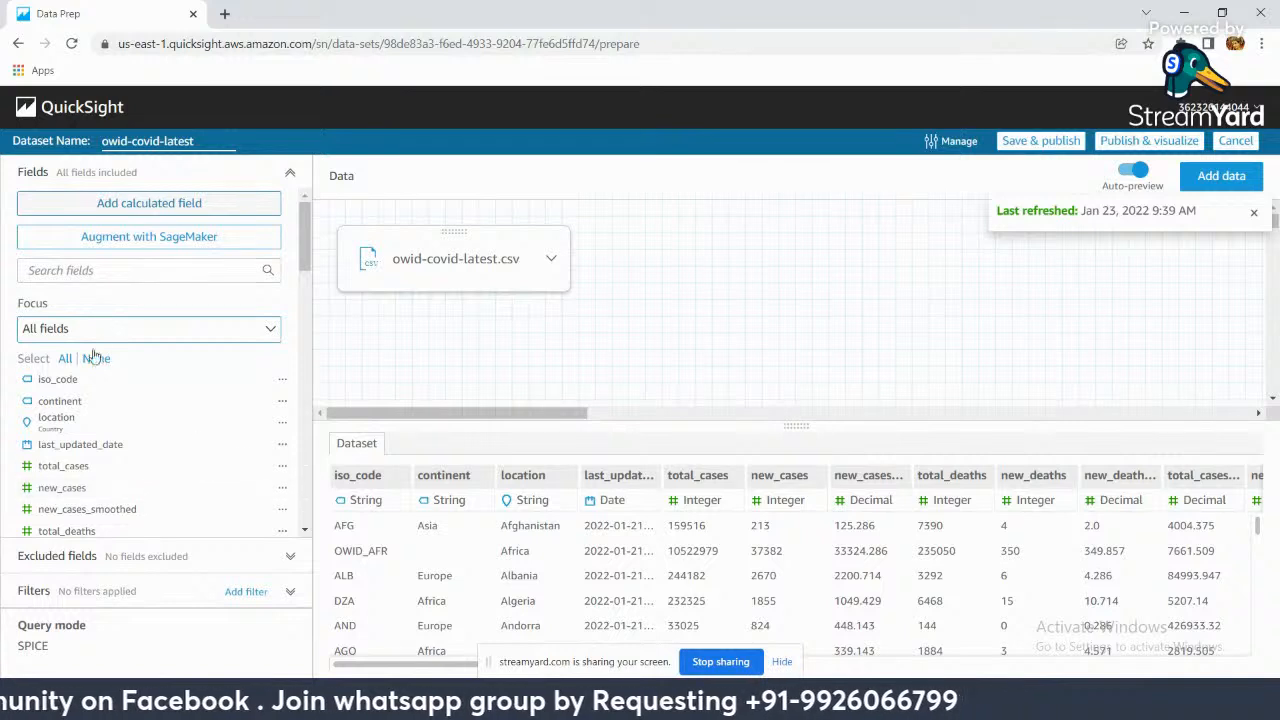
Step: Check the dataset's field list, filters and excluded fields, and publish and visualize the dataset
scroll(205, 505, down, 4)
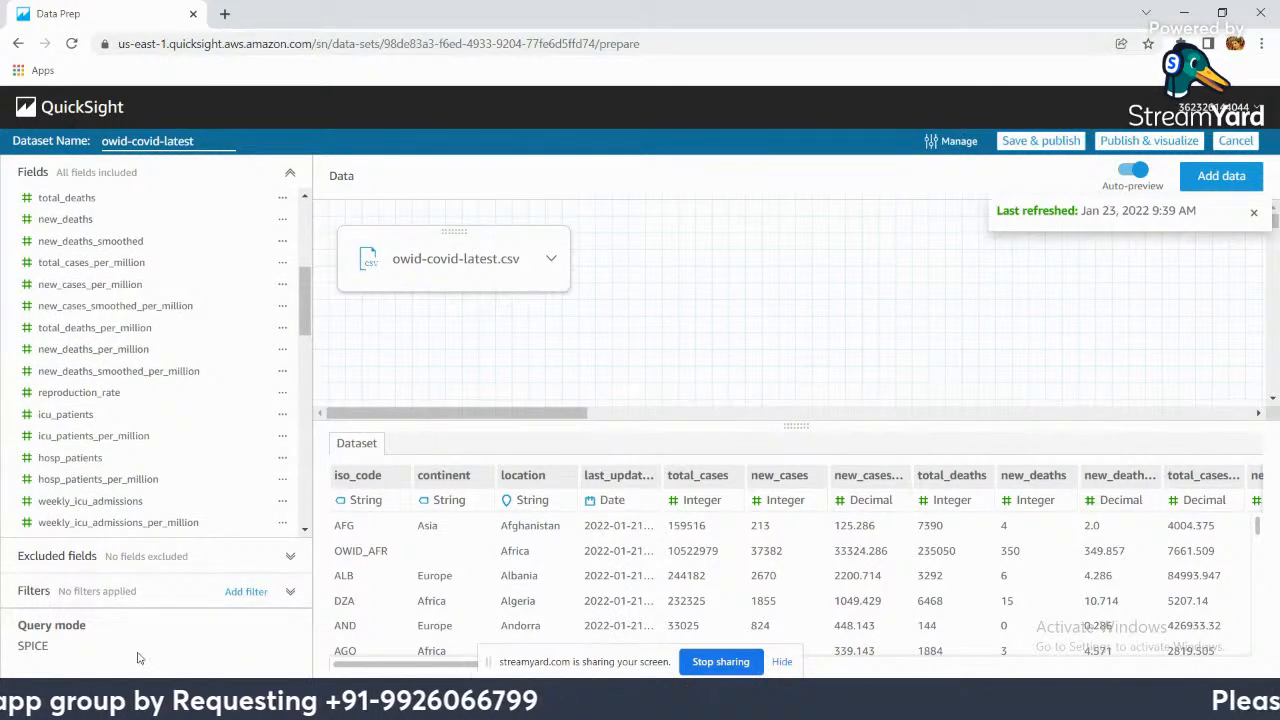
click(30, 591)
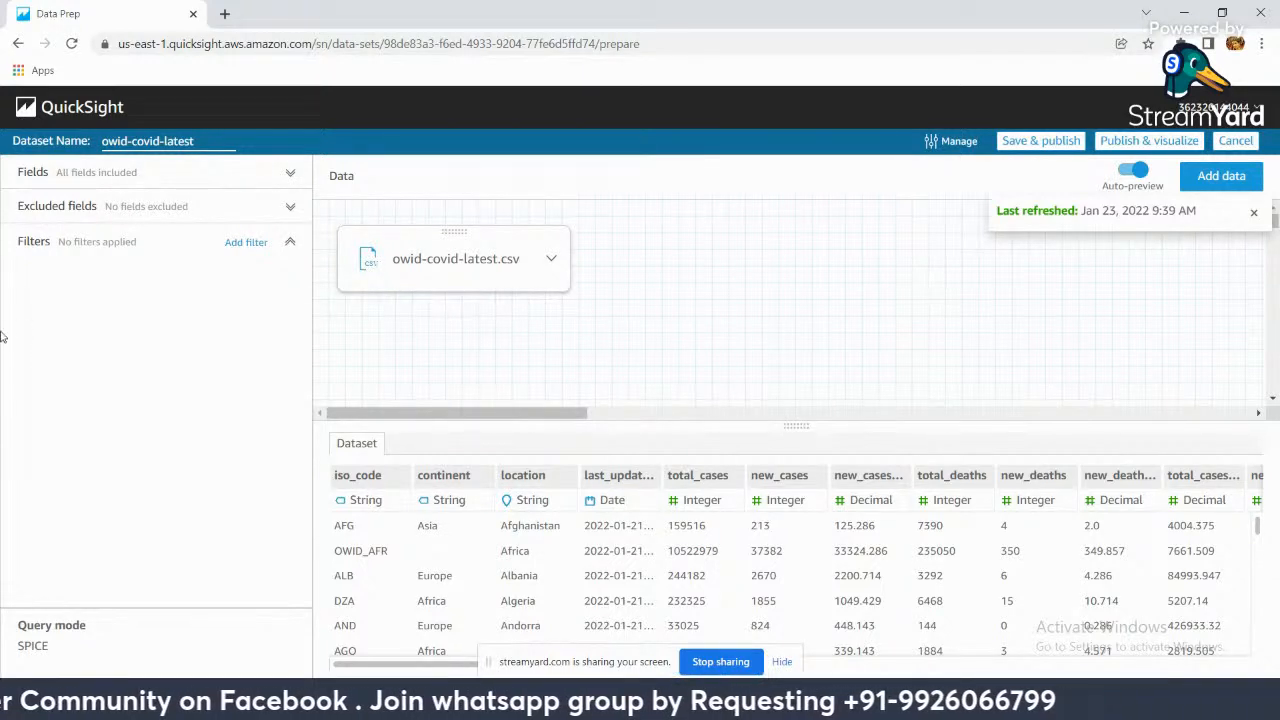
click(105, 213)
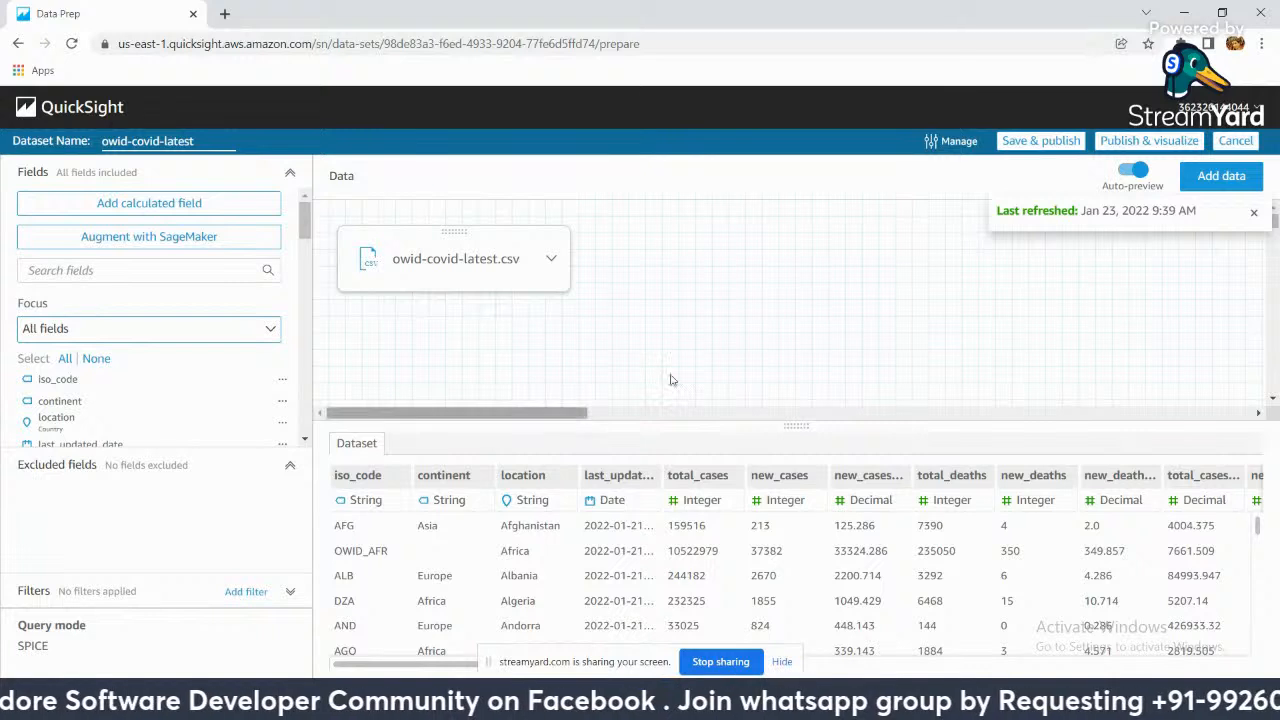
click(1101, 147)
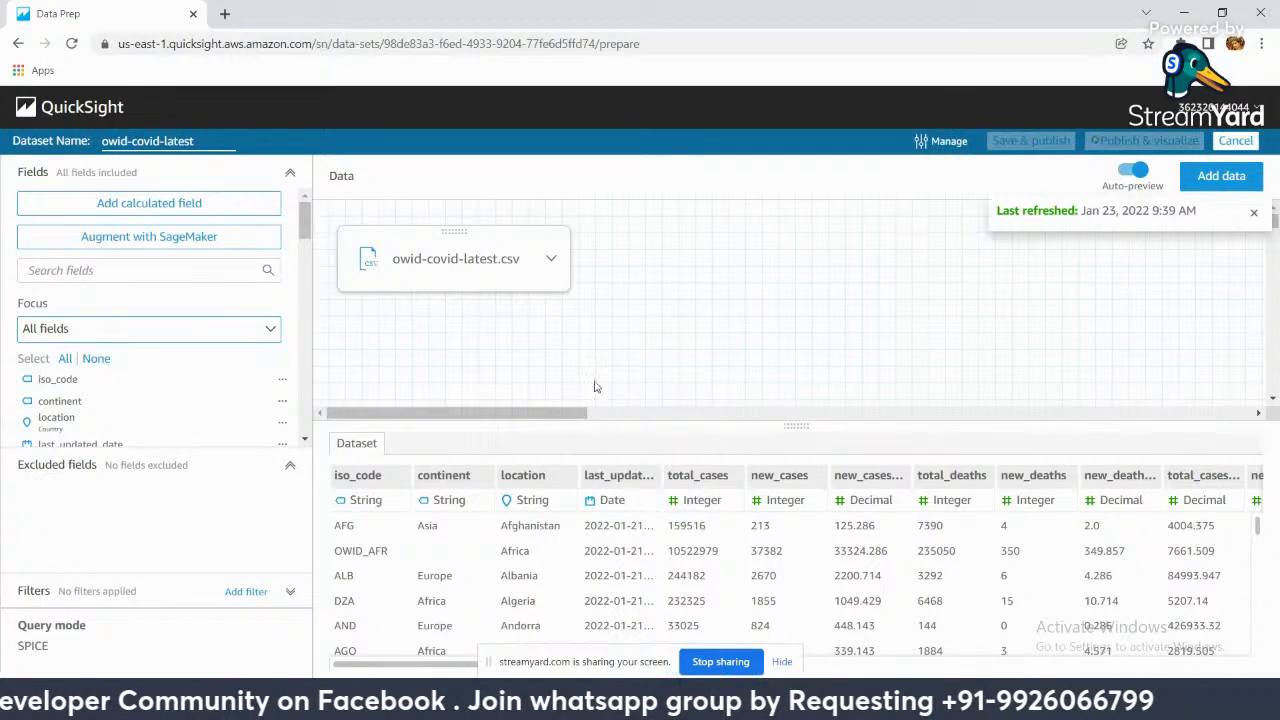
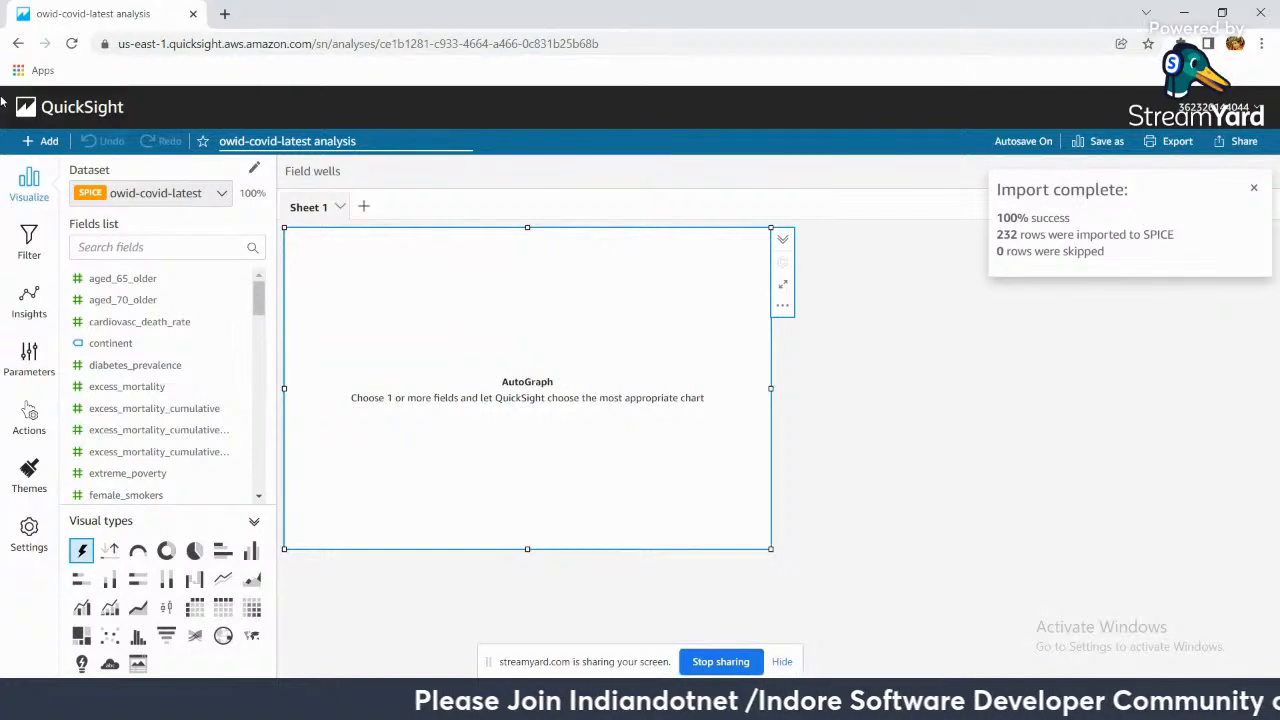
Step: Return to the home page and create a new analysis from the Web and Social Media Analytics dataset
click(82, 110)
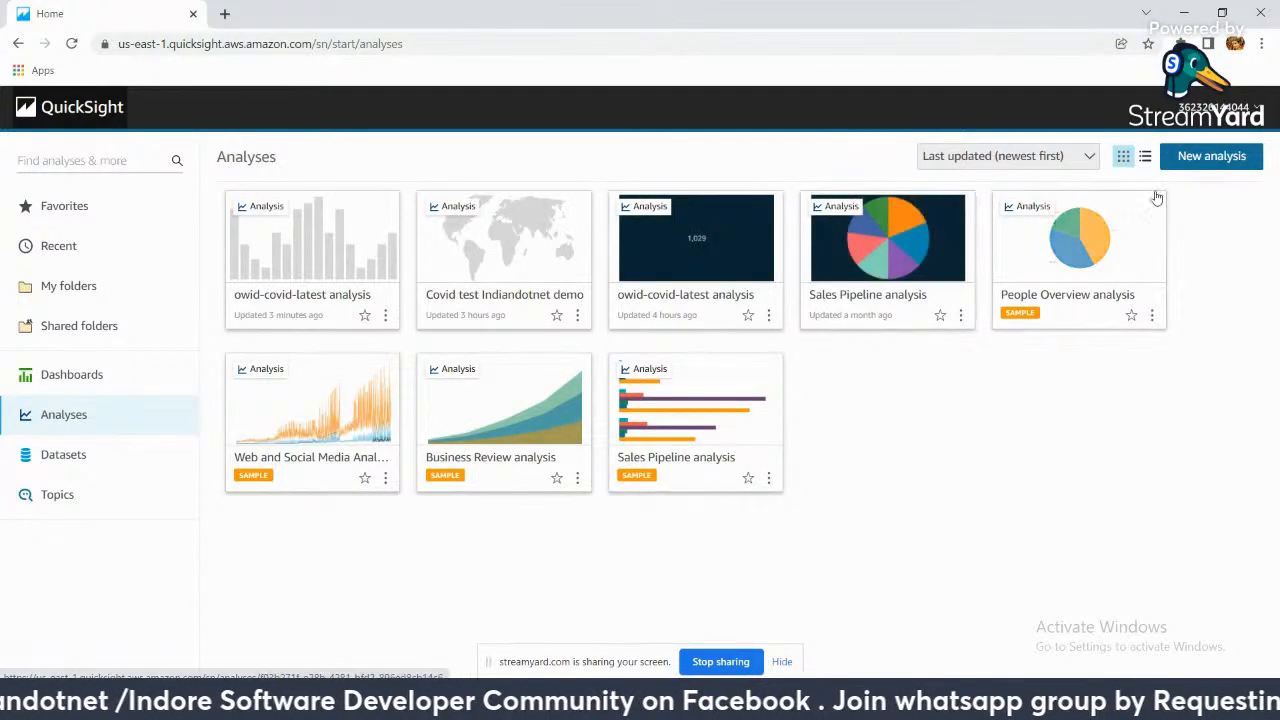
click(1205, 158)
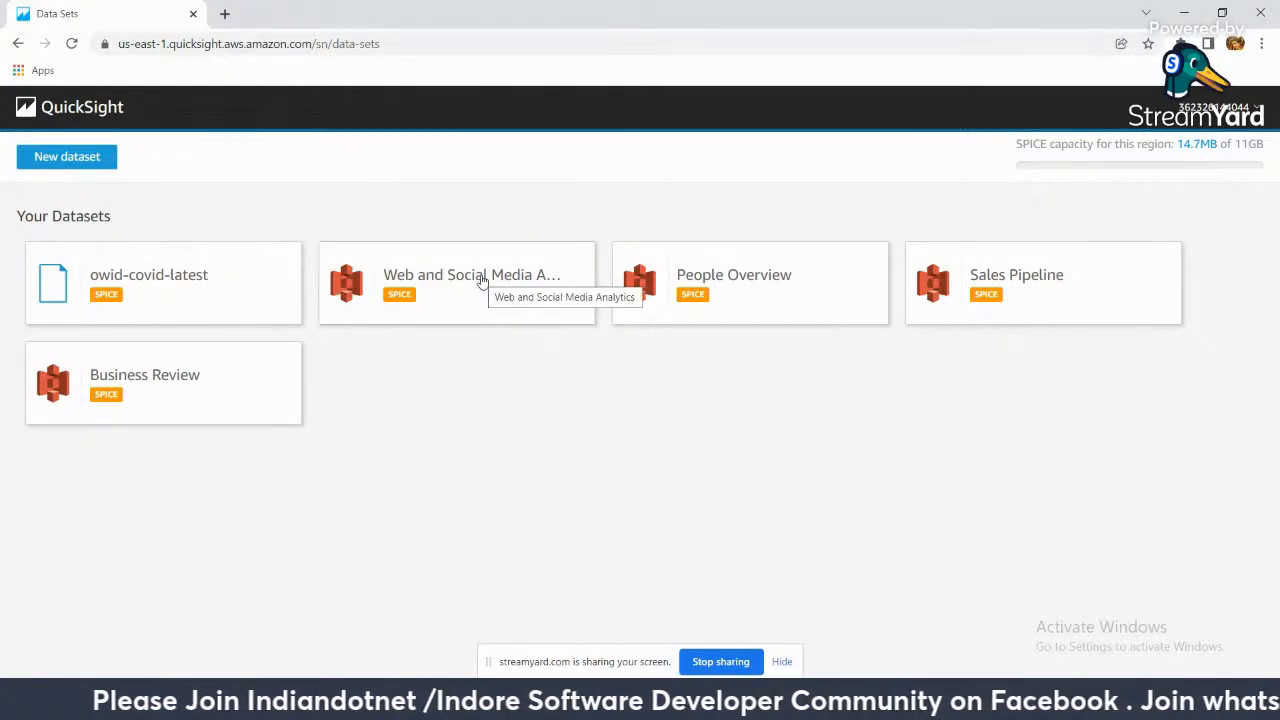
click(483, 280)
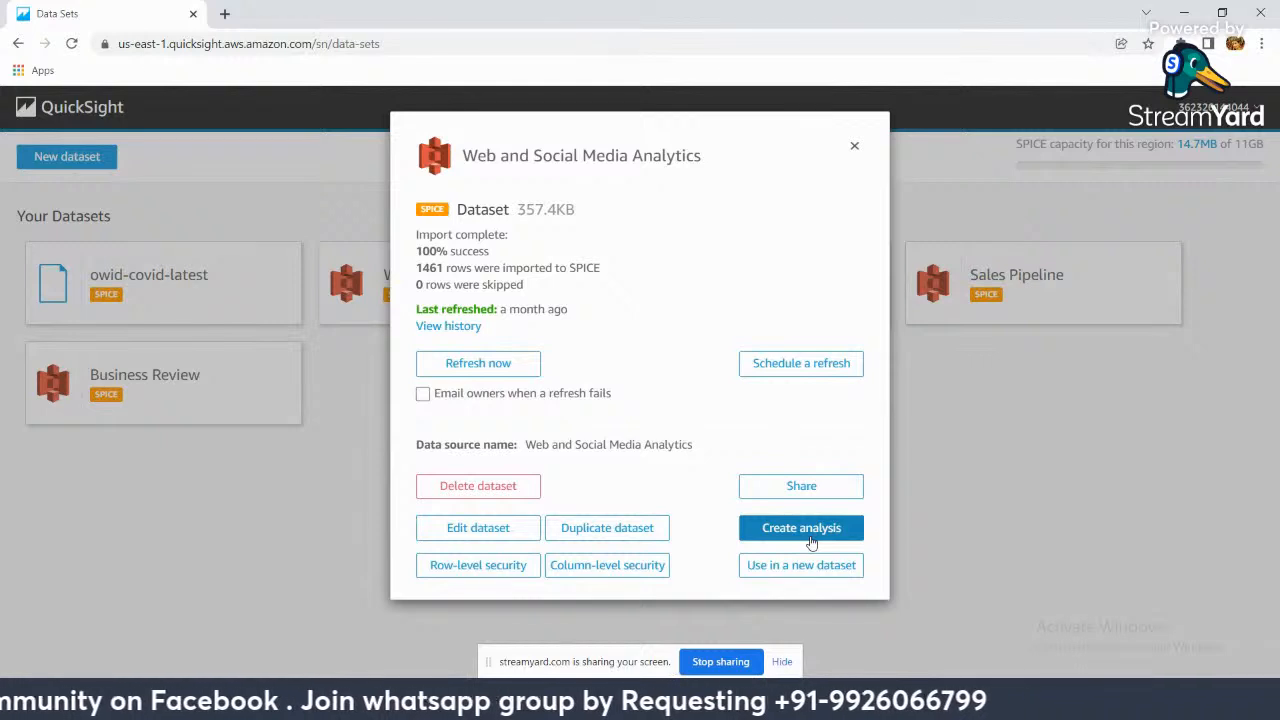
click(811, 530)
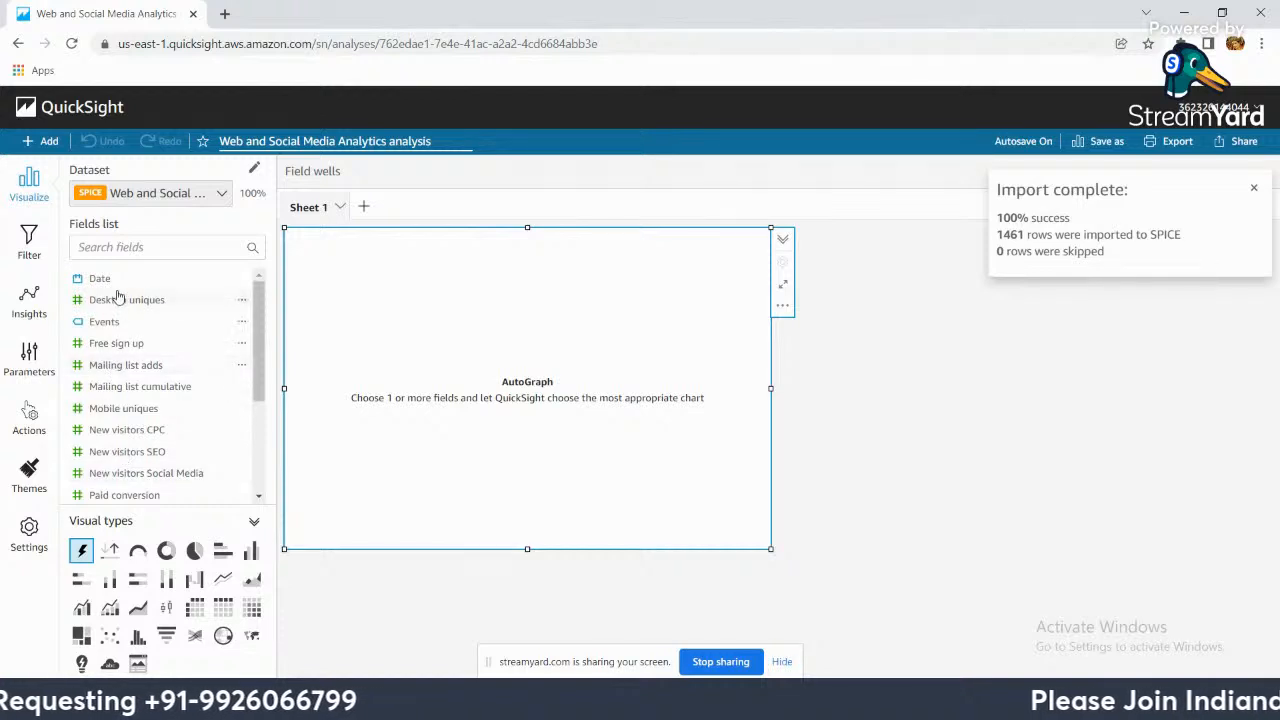
Step: Review the available fields and add Free sign up to the empty visual to show its sum
scroll(117, 298, down, 5)
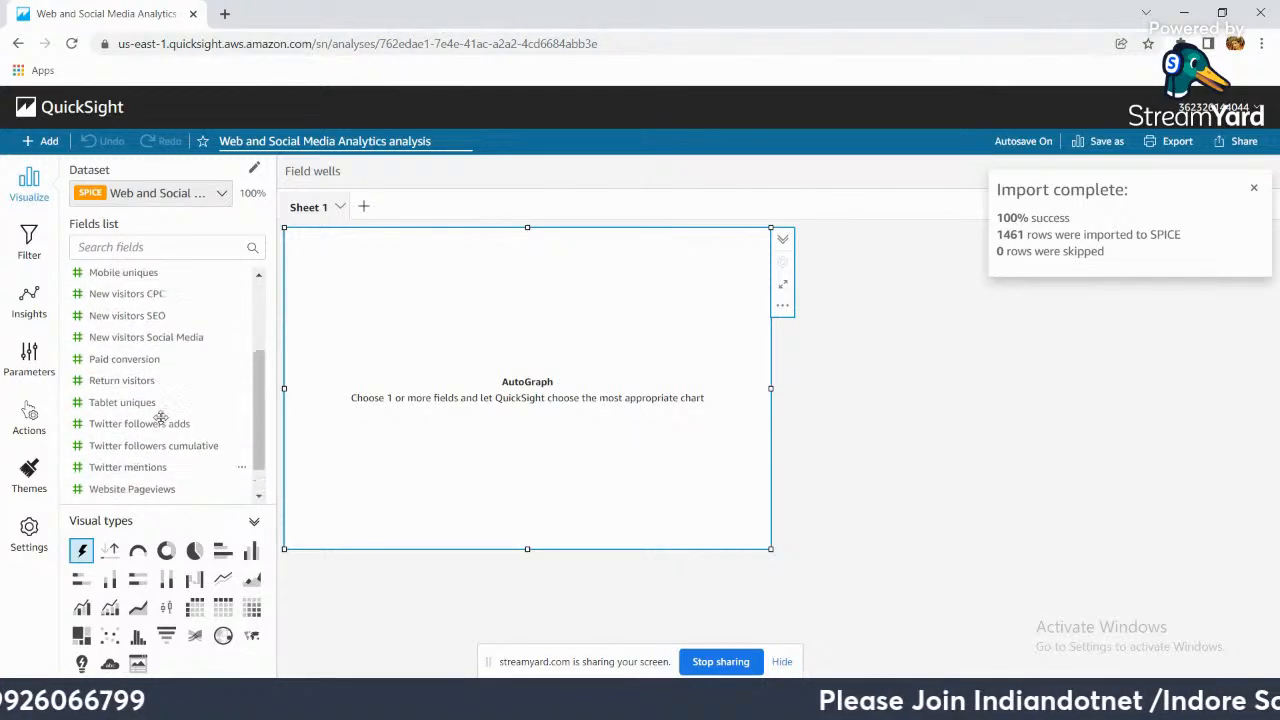
scroll(160, 418, up, 5)
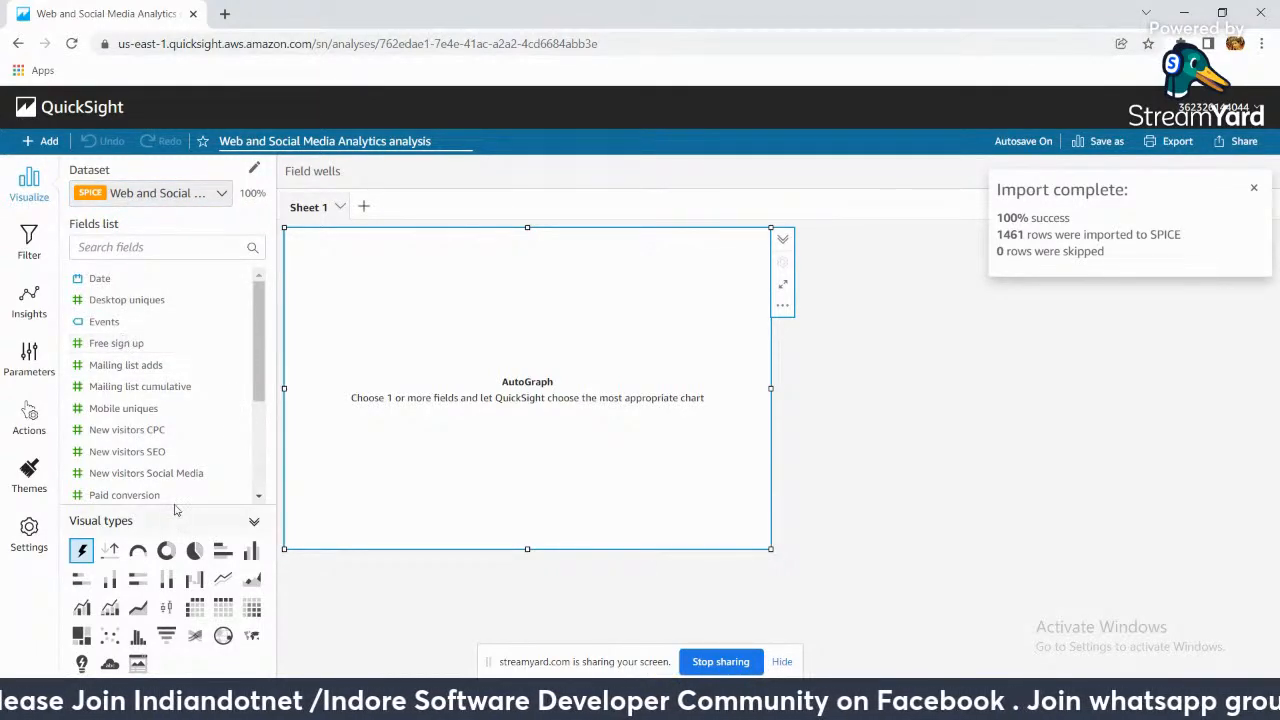
drag(123, 352, 352, 531)
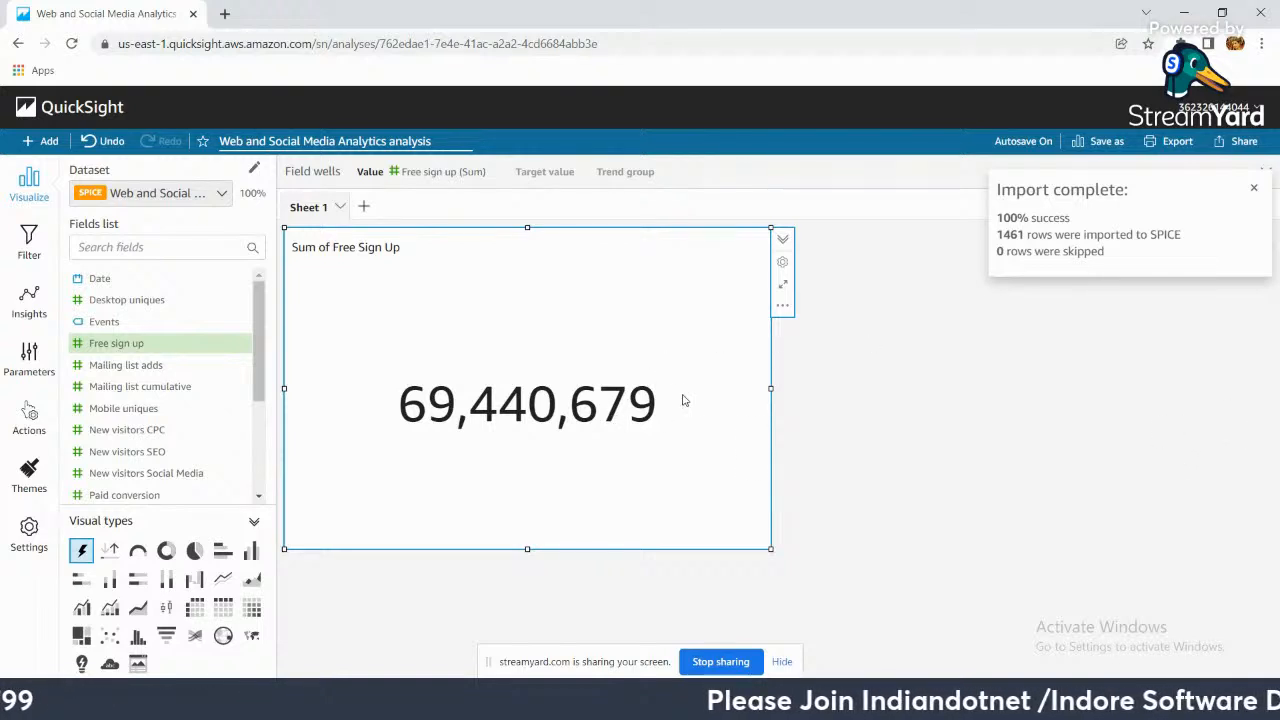
double_click(560, 393)
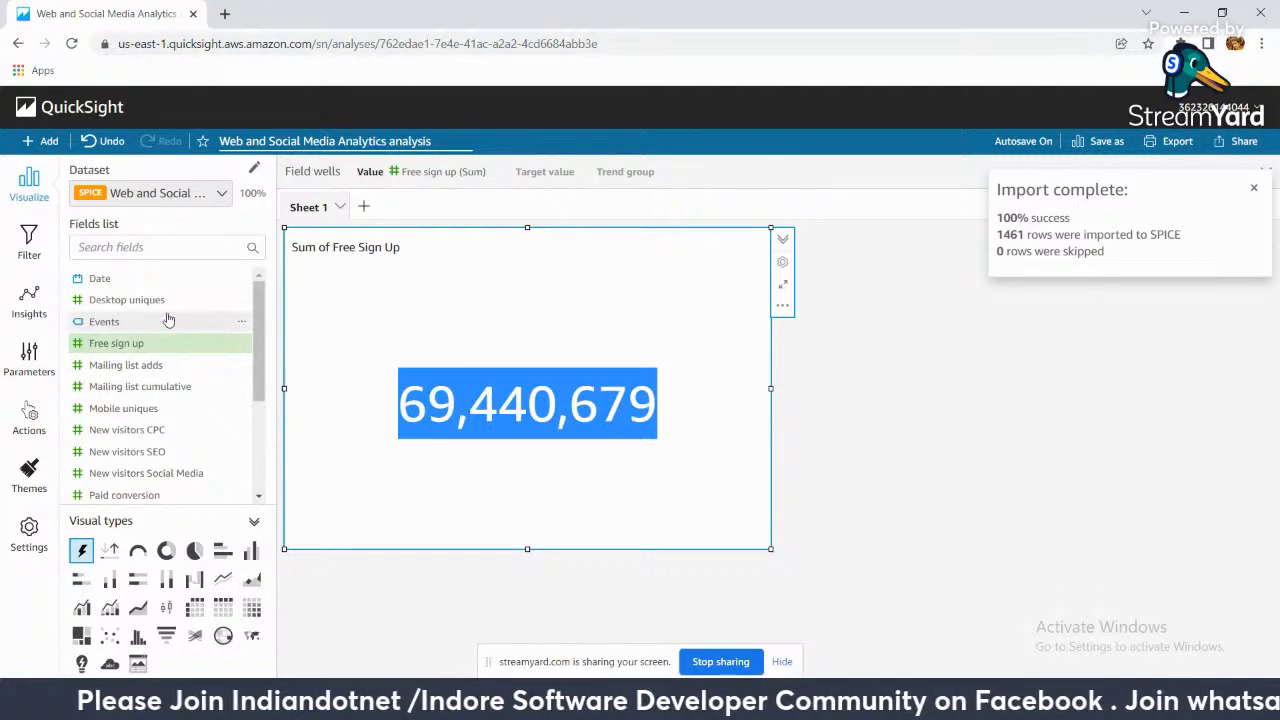
scroll(188, 428, down, 3)
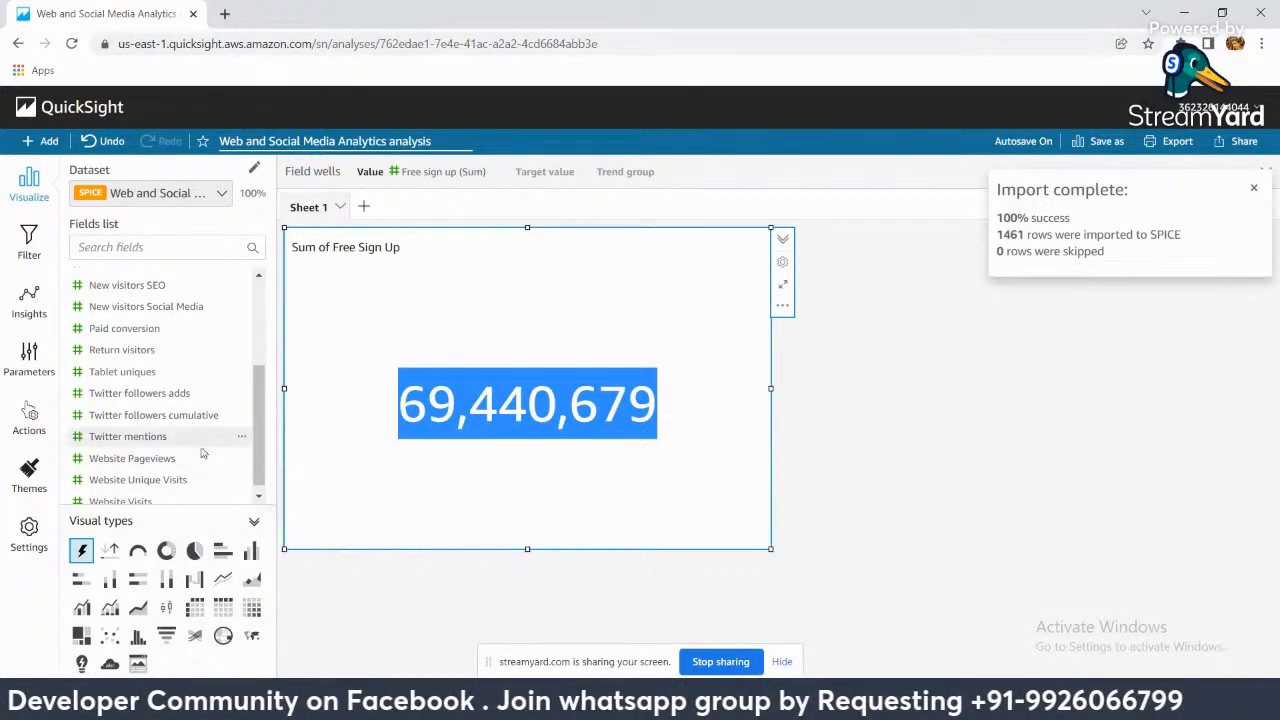
drag(561, 455, 363, 371)
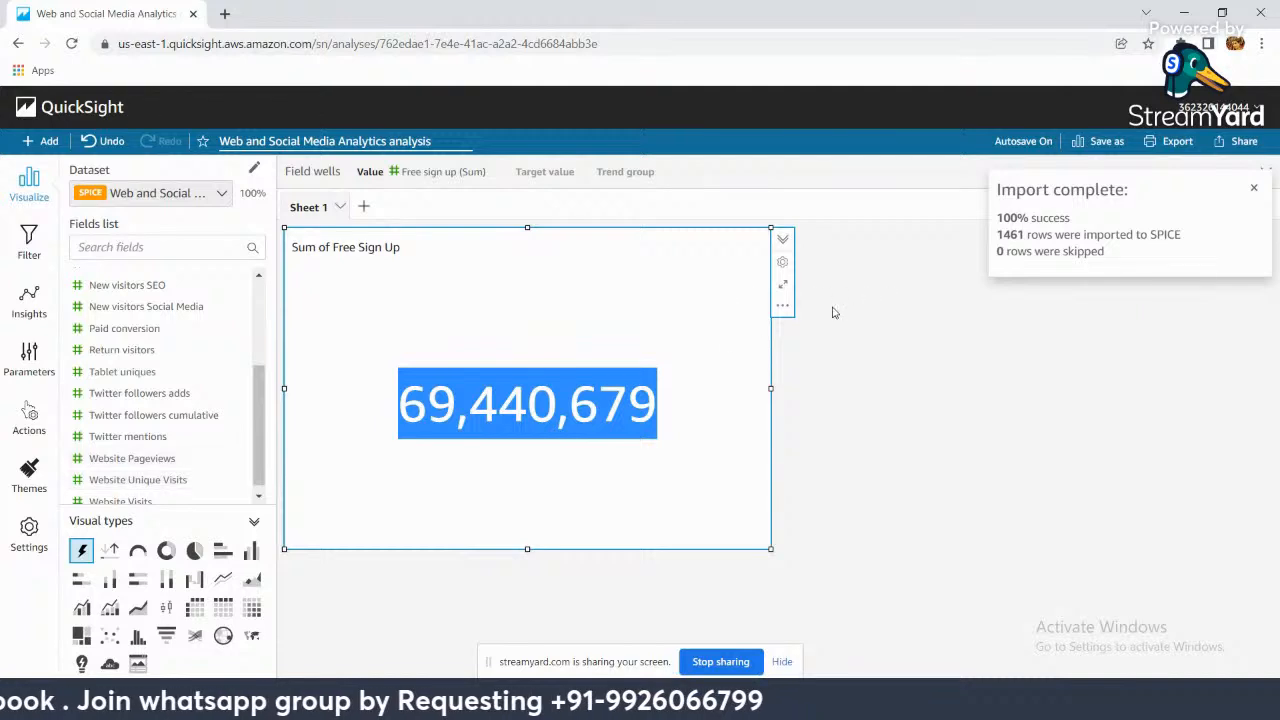
click(535, 321)
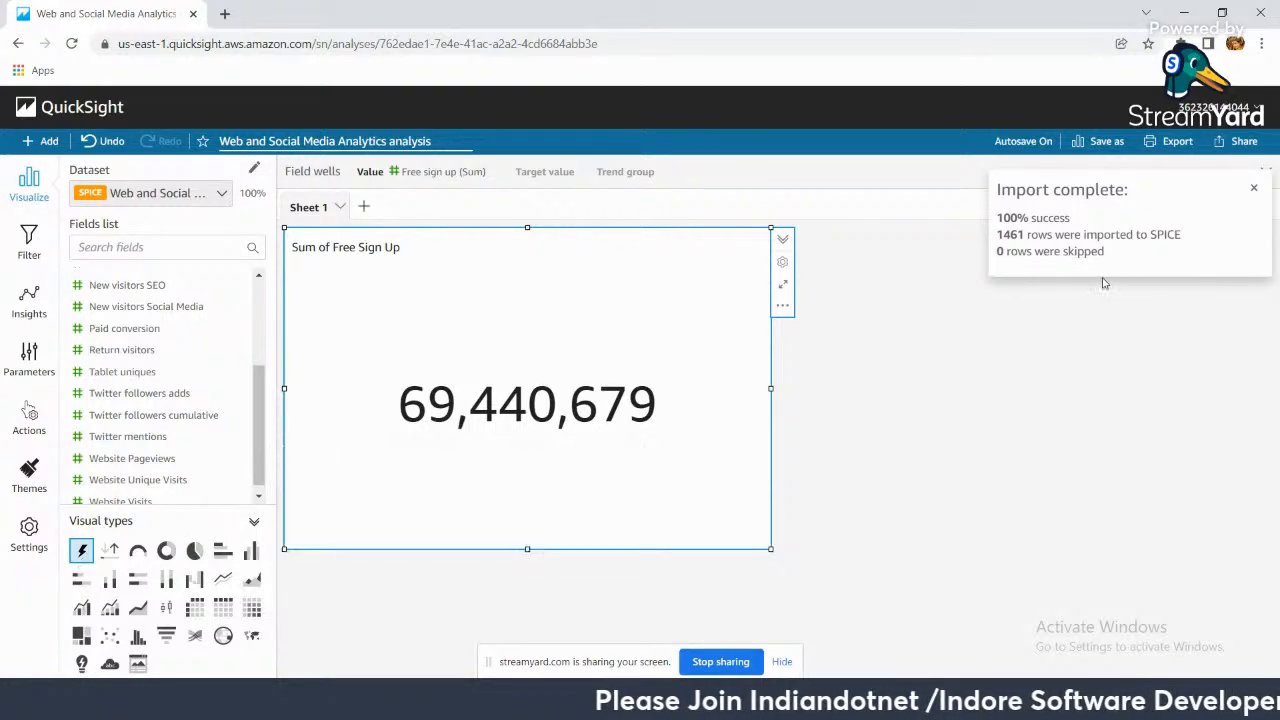
Step: Dismiss the import summary and expand the field wells, reviewing the fields list
click(1253, 189)
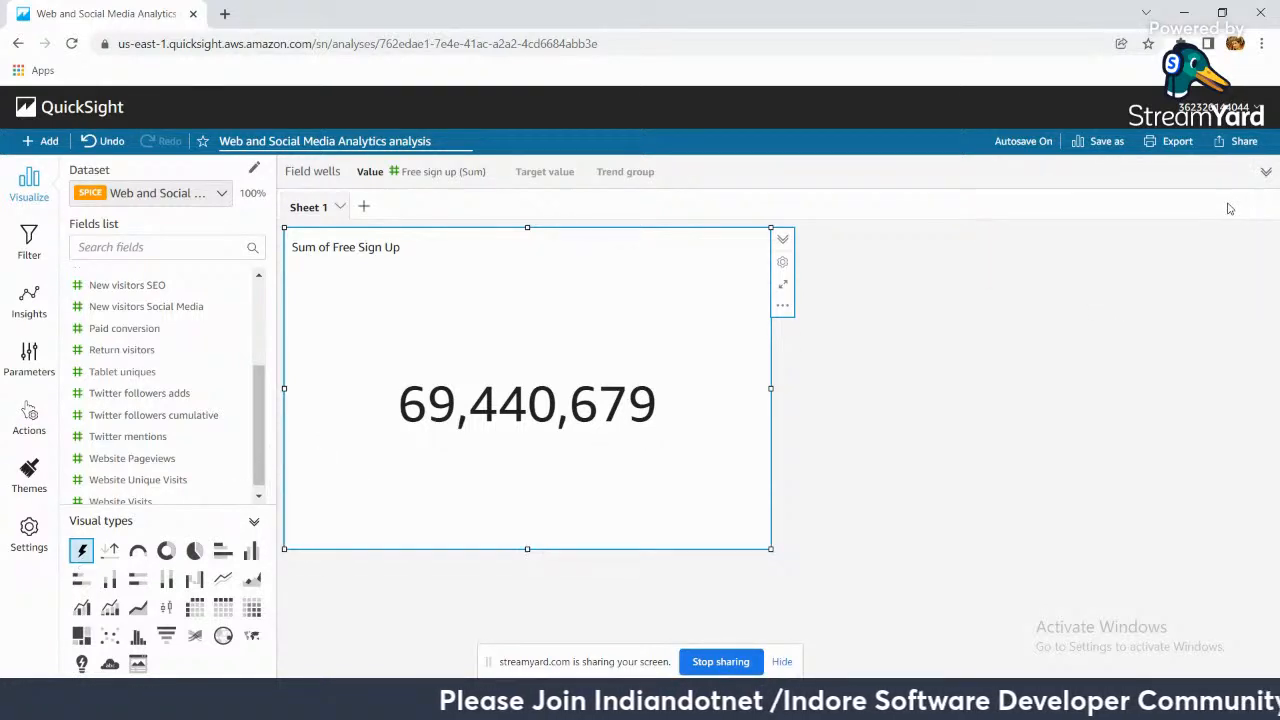
click(1267, 172)
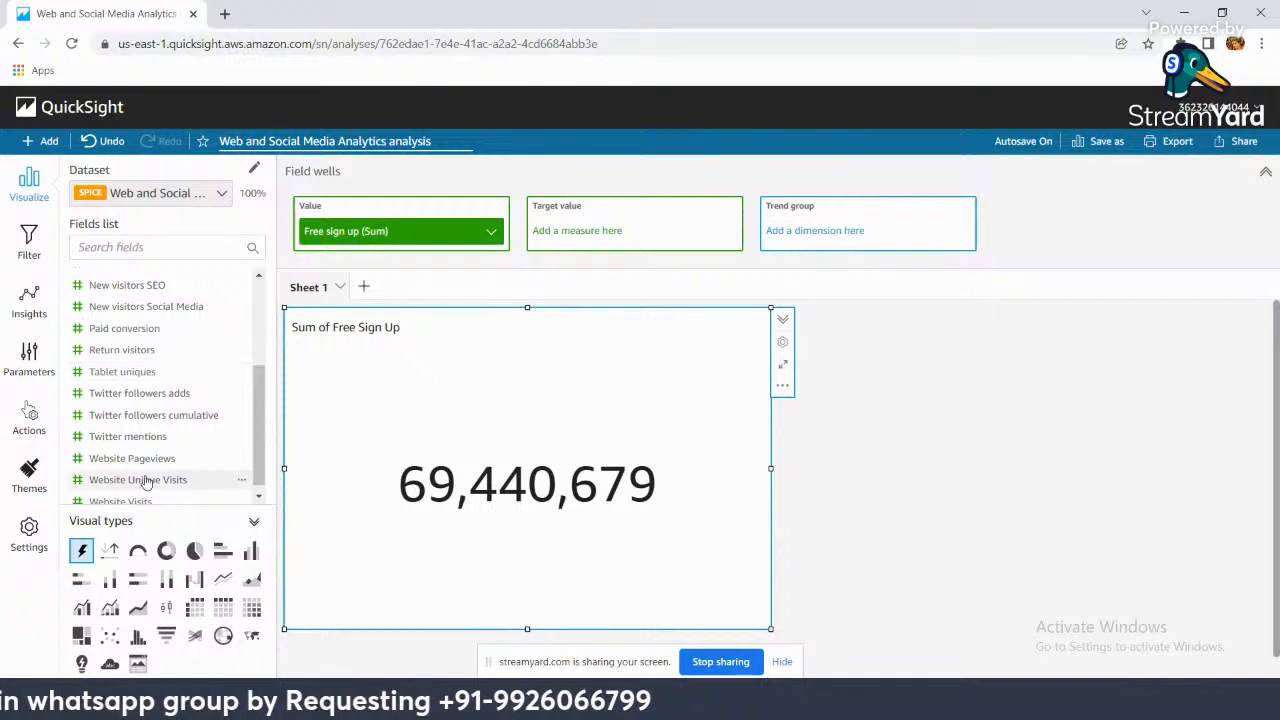
scroll(200, 420, down, 1)
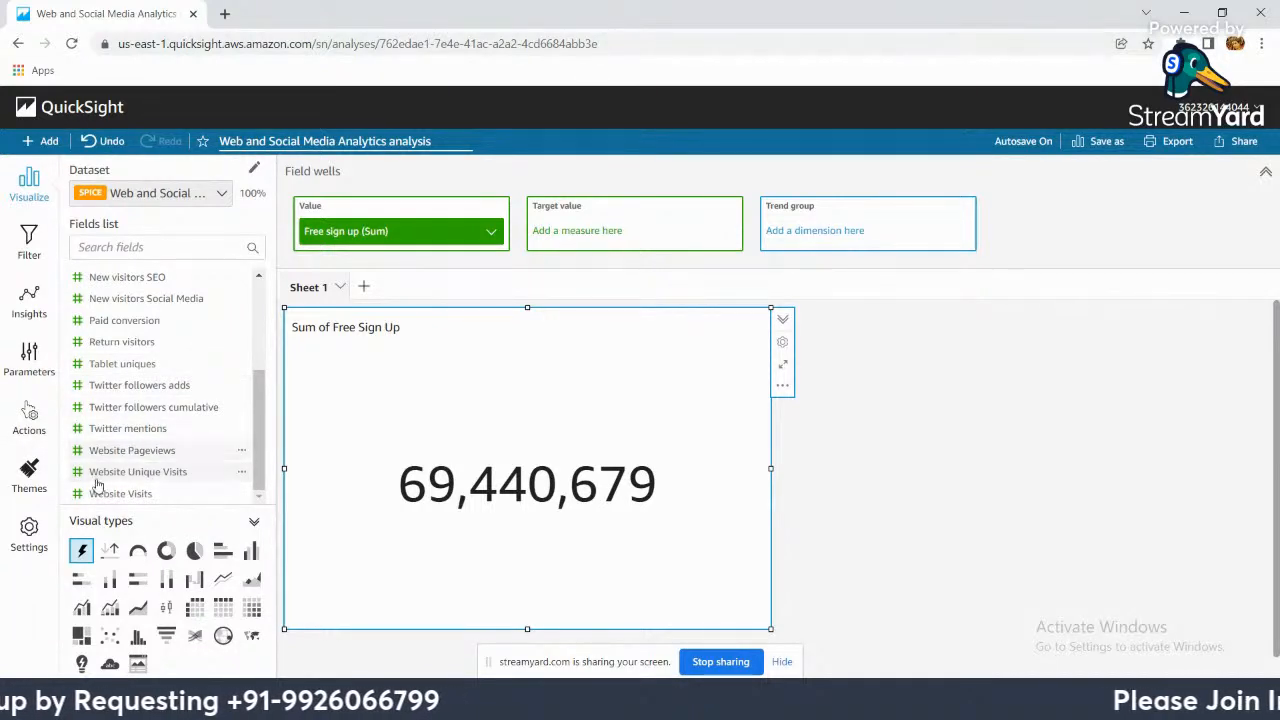
scroll(120, 472, up, 3)
scroll(137, 472, up, 1)
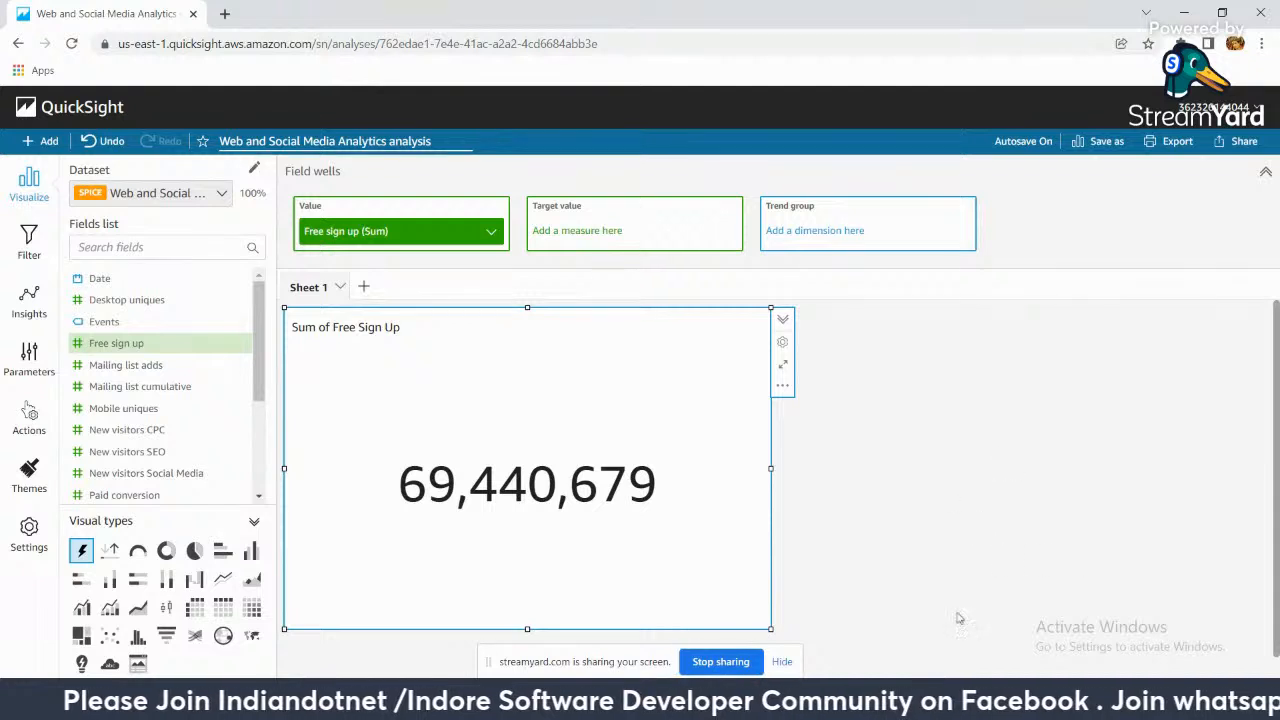
scroll(838, 470, down, 2)
scroll(832, 462, up, 2)
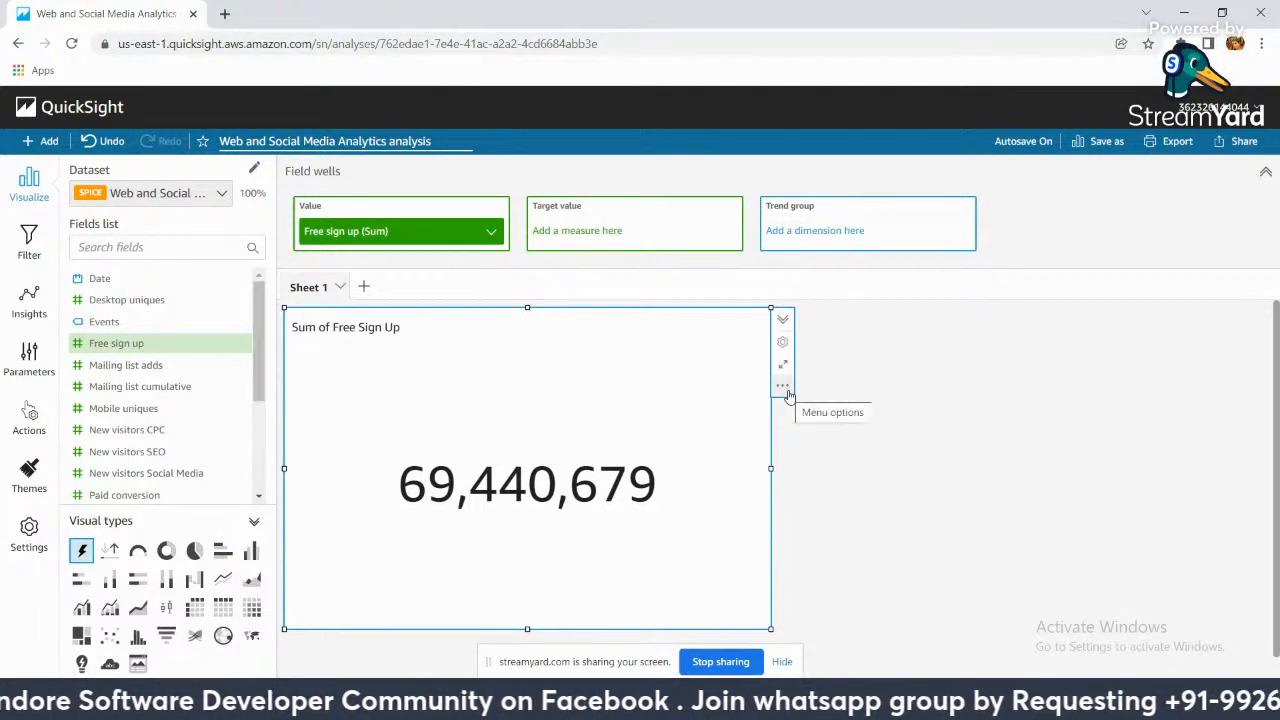
Step: Duplicate the Sum of Free Sign Up visual and set the copy's value to Mobile uniques
click(789, 396)
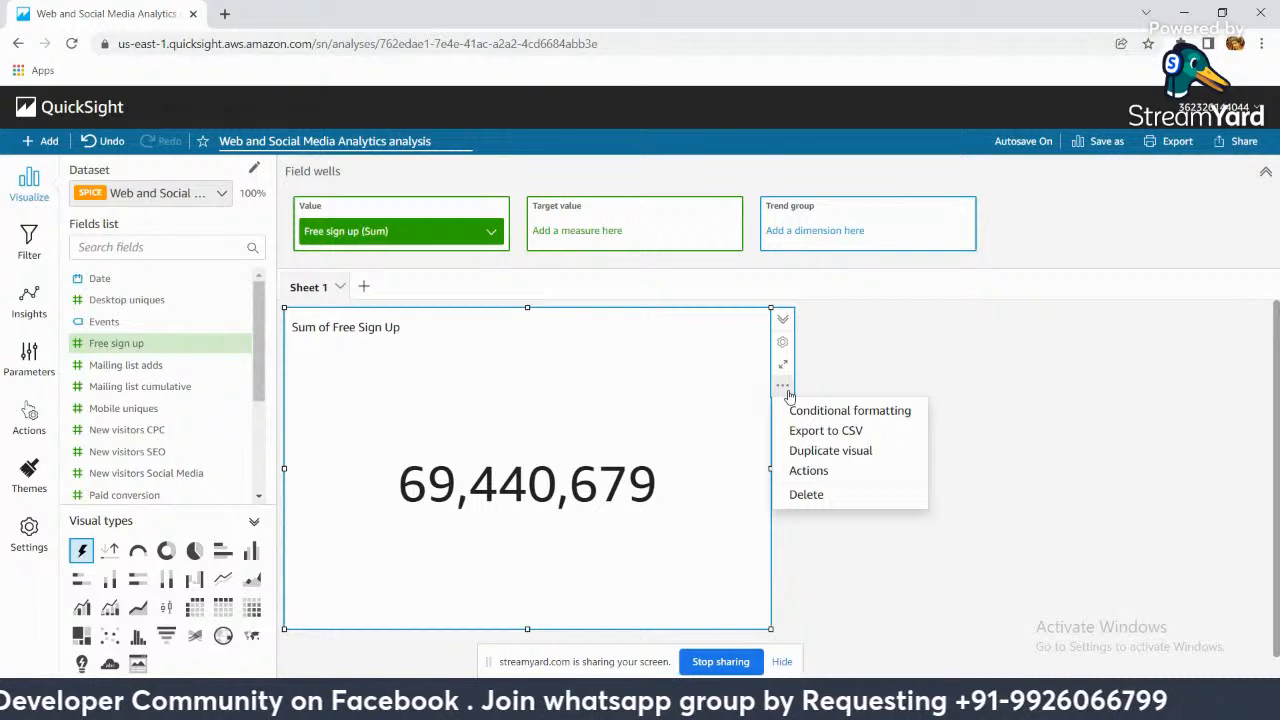
click(812, 452)
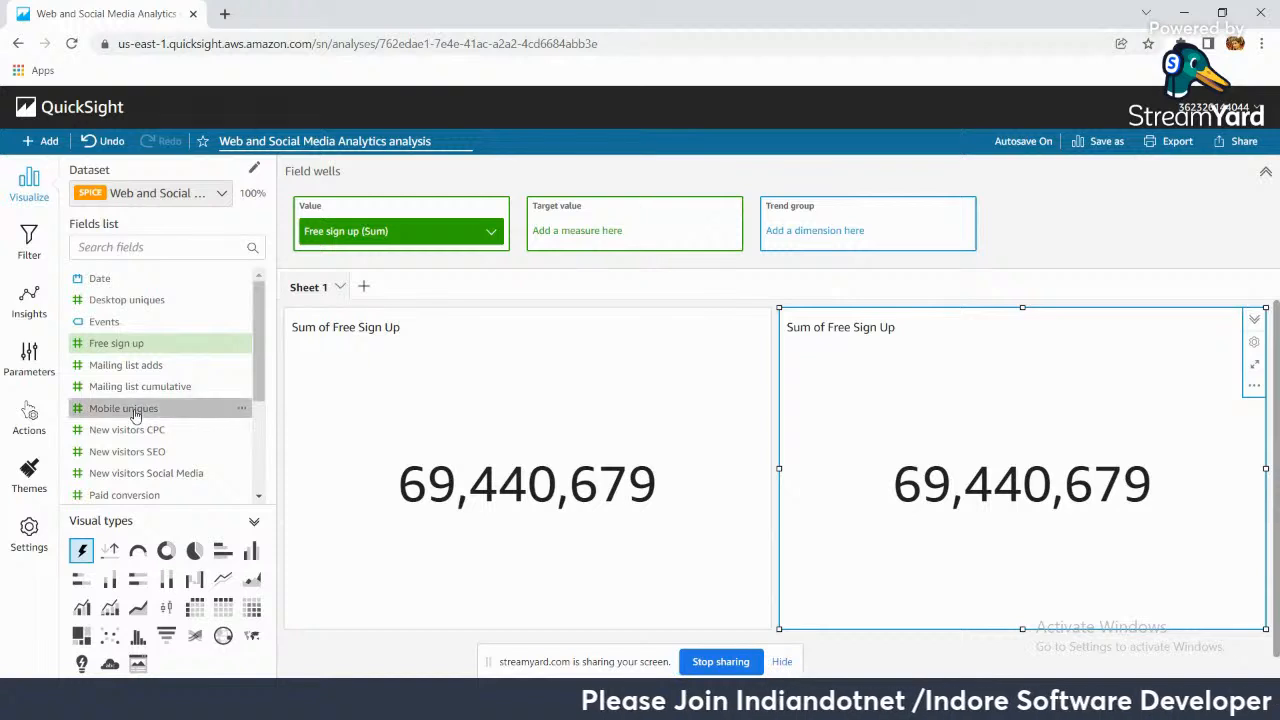
drag(149, 406, 388, 240)
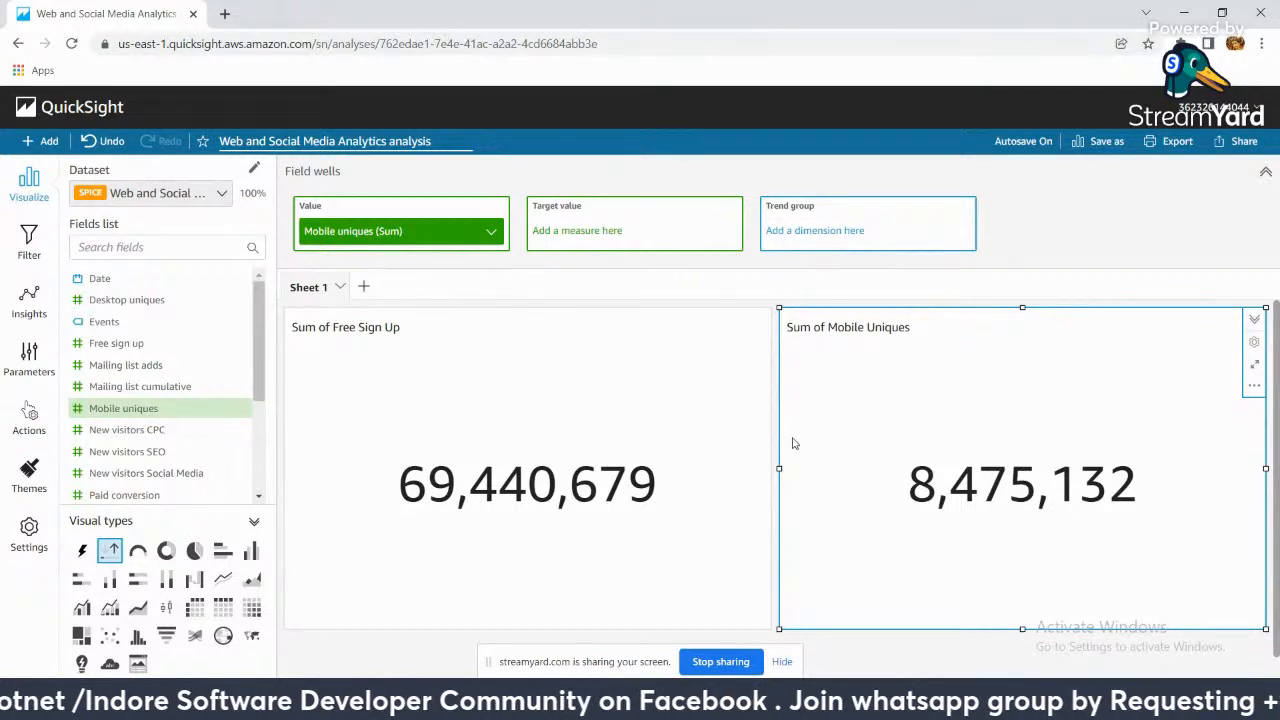
Step: Collapse the field wells and add a new visual to Sheet 1 as a vertical bar chart
scroll(793, 443, down, 1)
scroll(95, 290, down, 3)
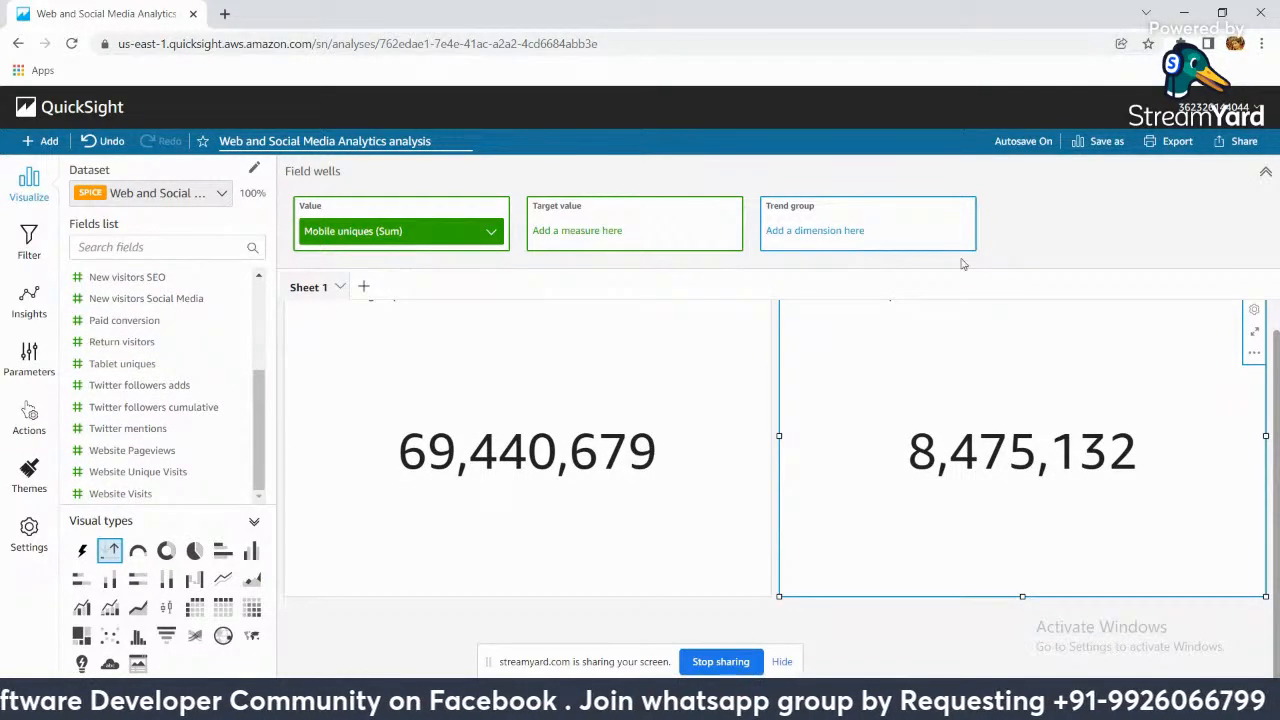
click(1264, 172)
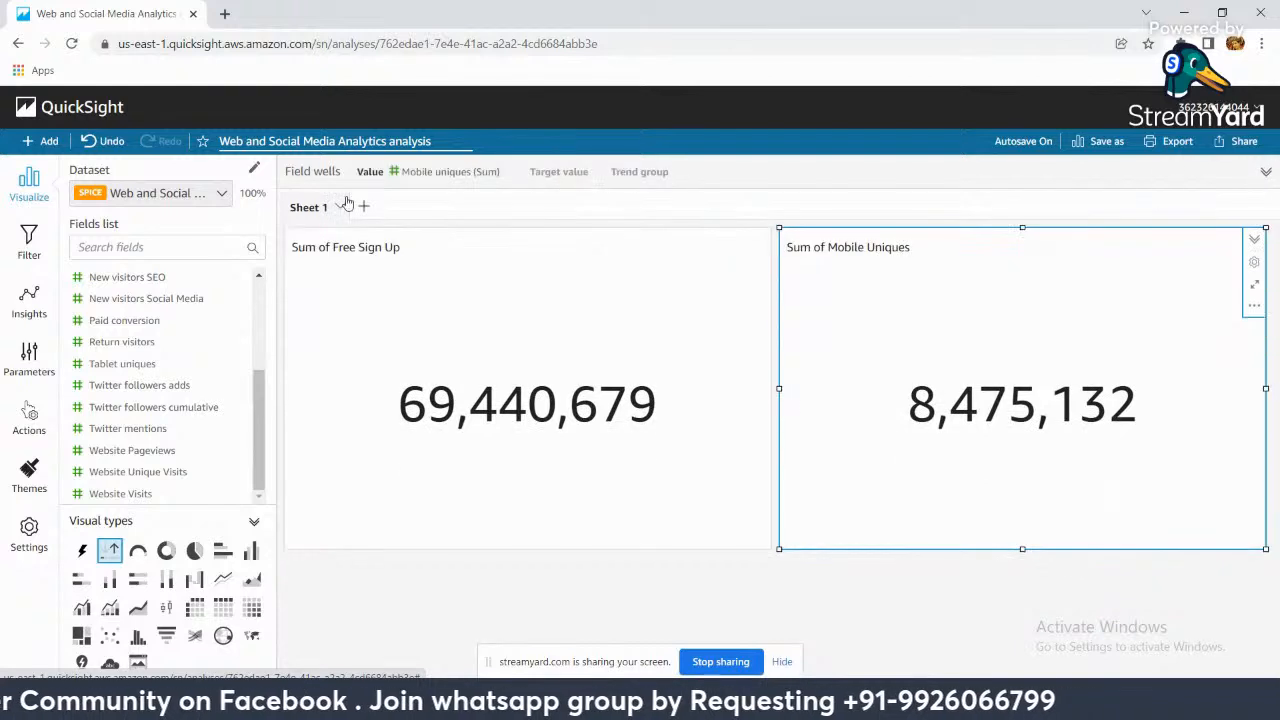
click(48, 141)
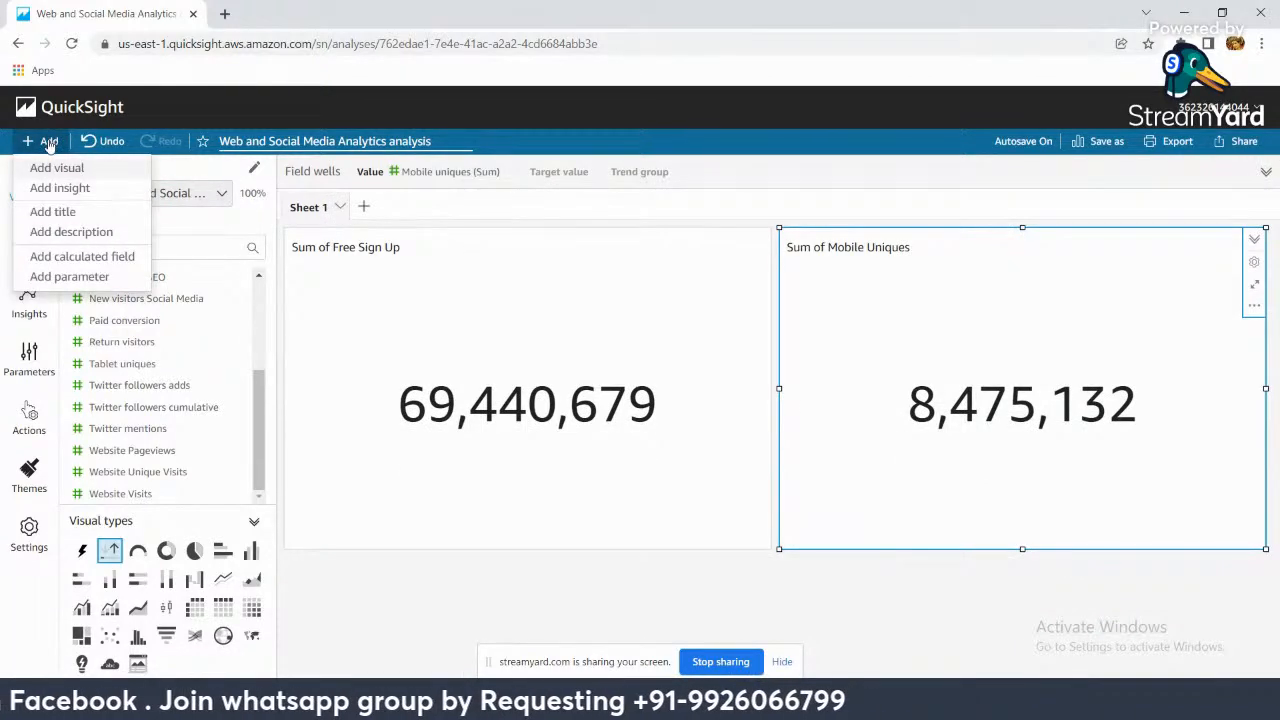
click(55, 169)
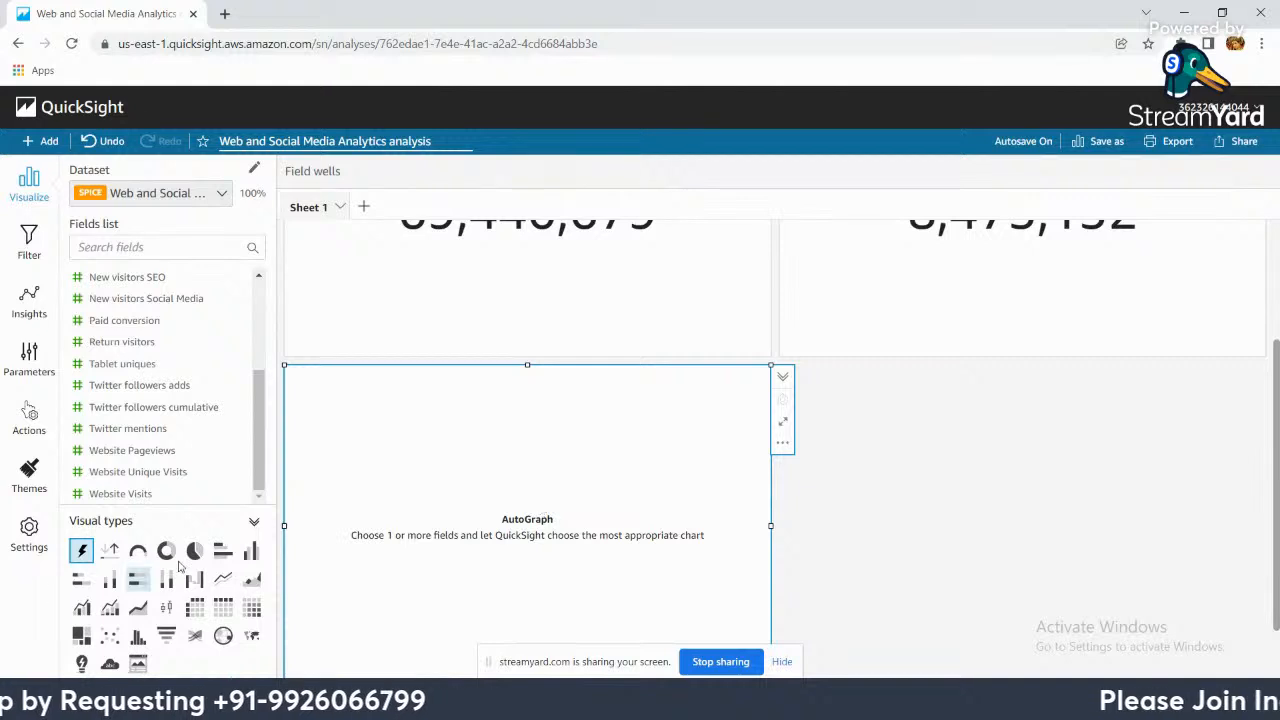
click(251, 550)
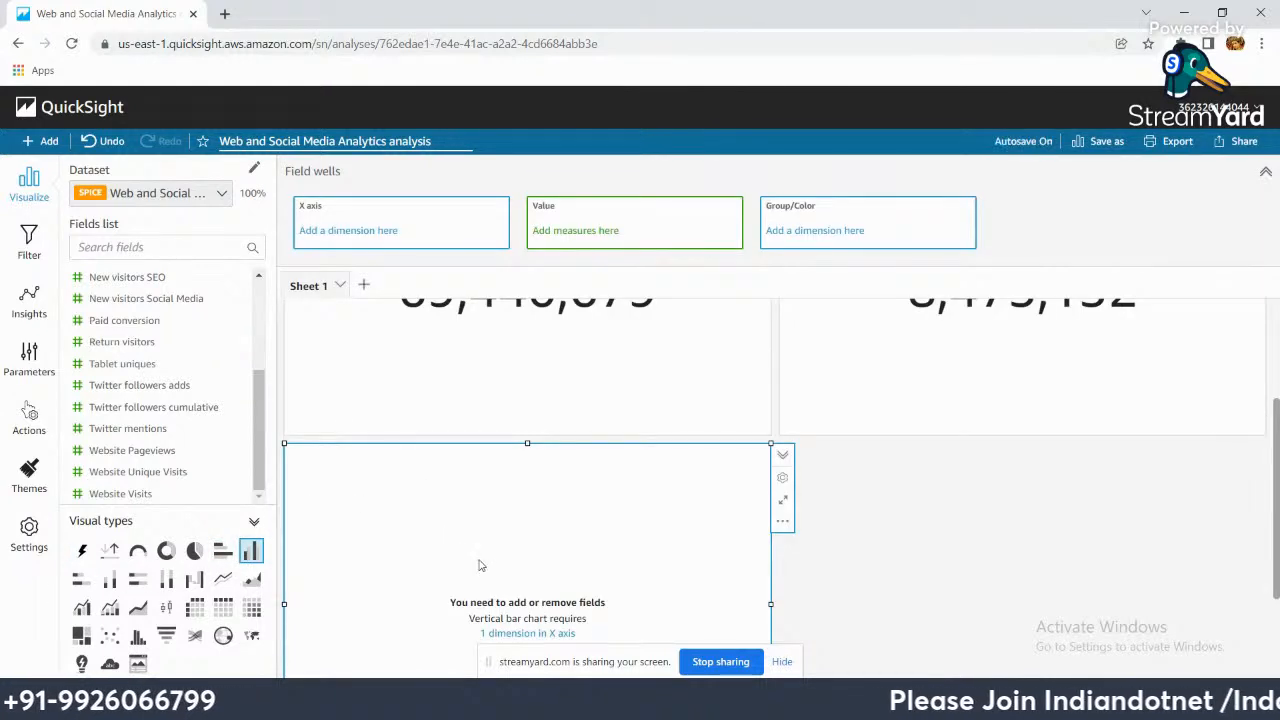
Step: Set the bar chart's X axis to Mobile uniques and its value to Paid conversion, and review it with the other visuals
scroll(470, 570, down, 2)
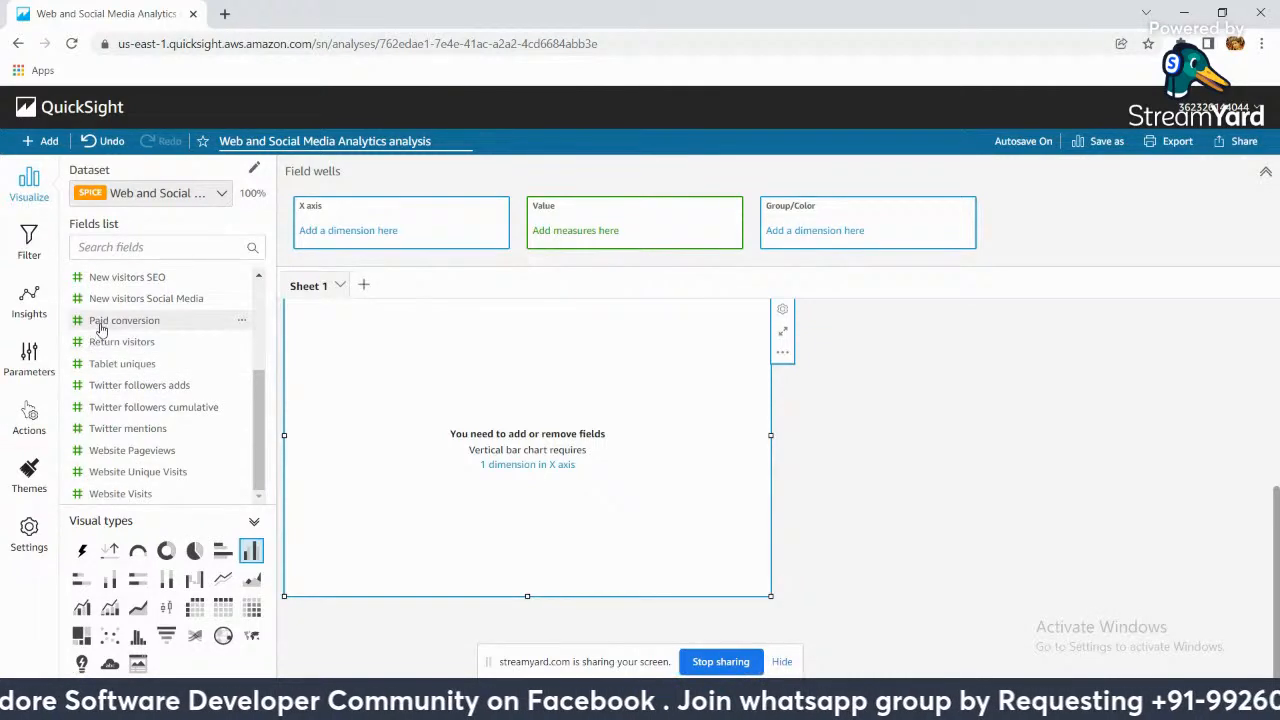
scroll(108, 372, up, 2)
scroll(108, 372, up, 1)
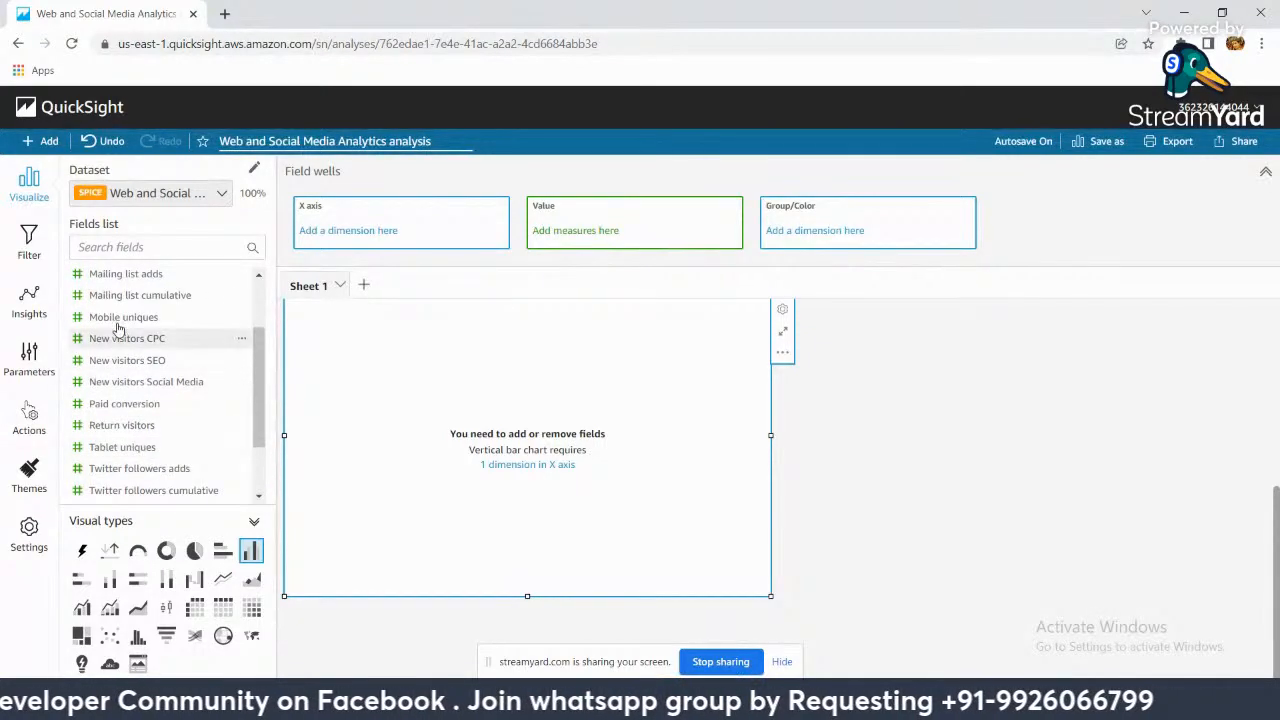
drag(117, 321, 352, 240)
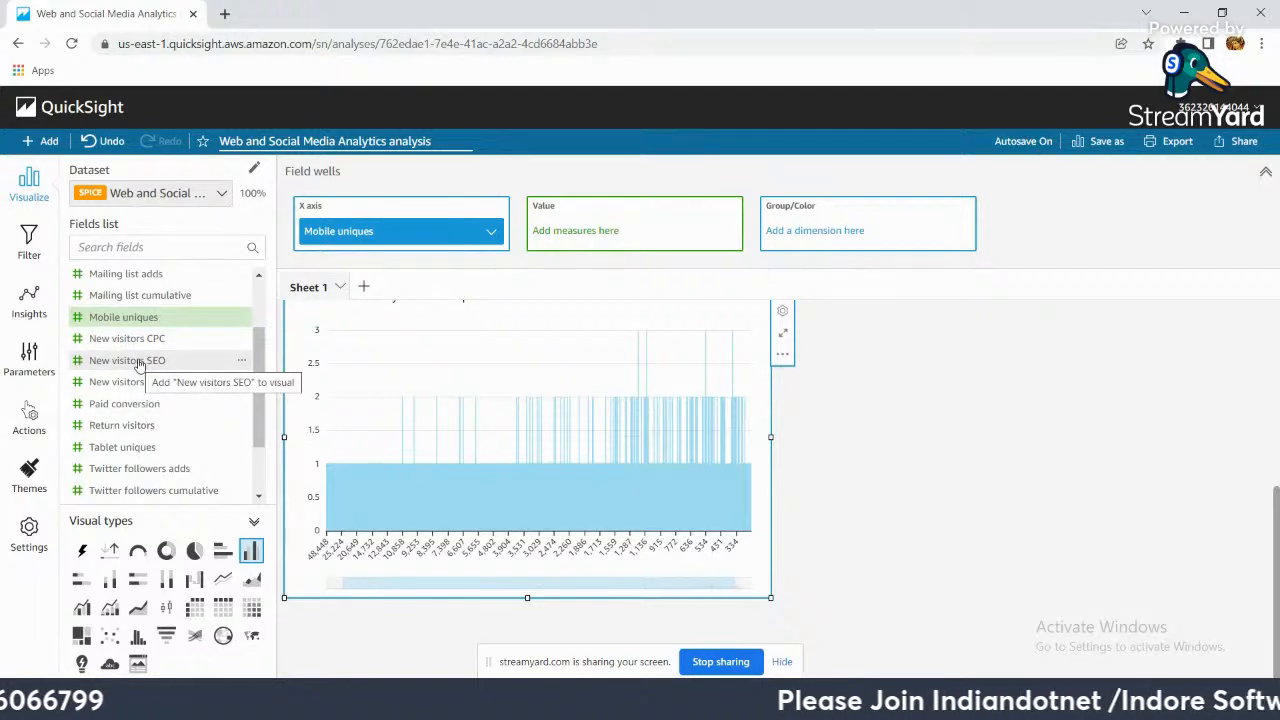
drag(114, 413, 606, 228)
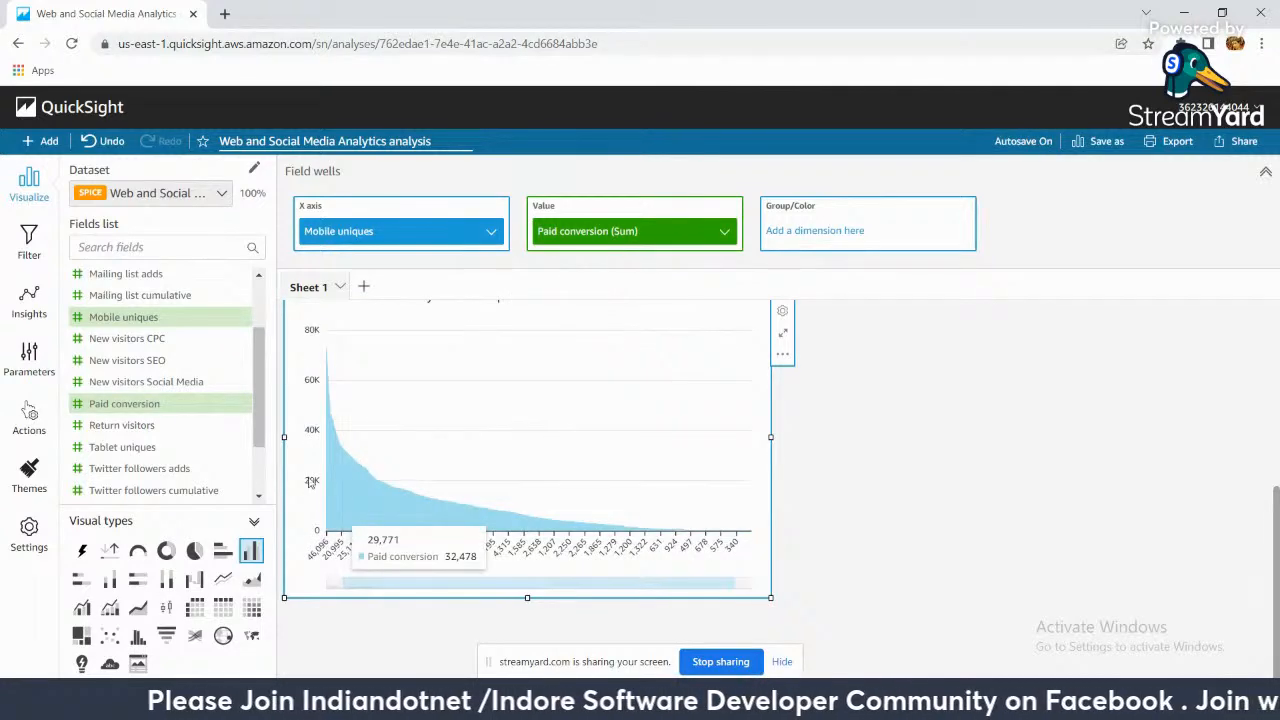
scroll(516, 496, up, 5)
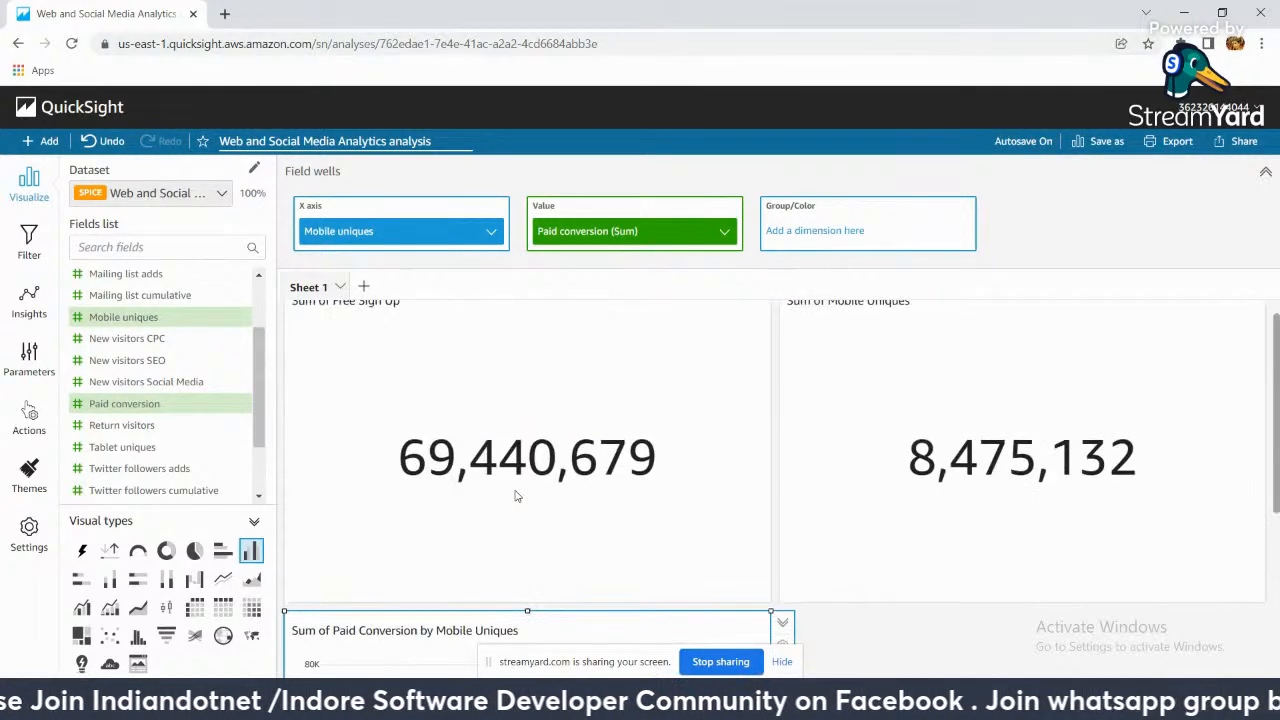
scroll(516, 494, down, 2)
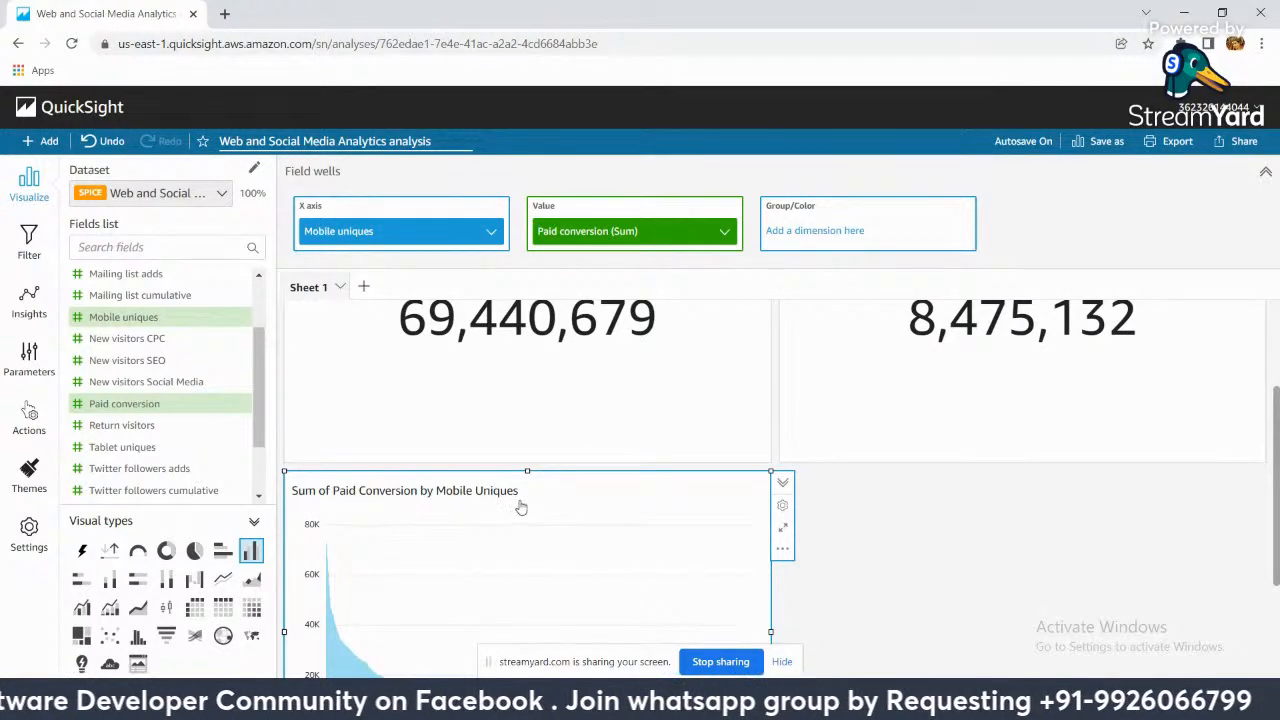
scroll(519, 508, down, 3)
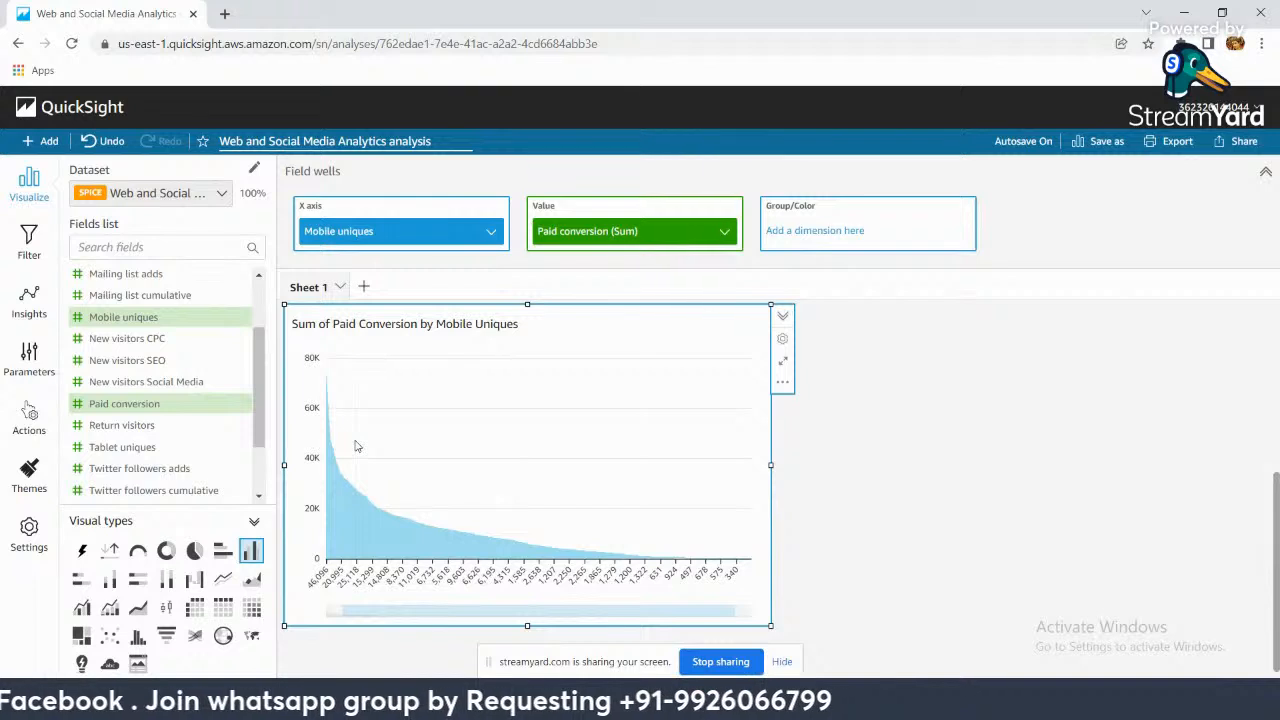
Step: Try the Paid conversion chart as a pie chart and an area line chart, and set it to a horizontal stacked 100% bar chart
click(196, 554)
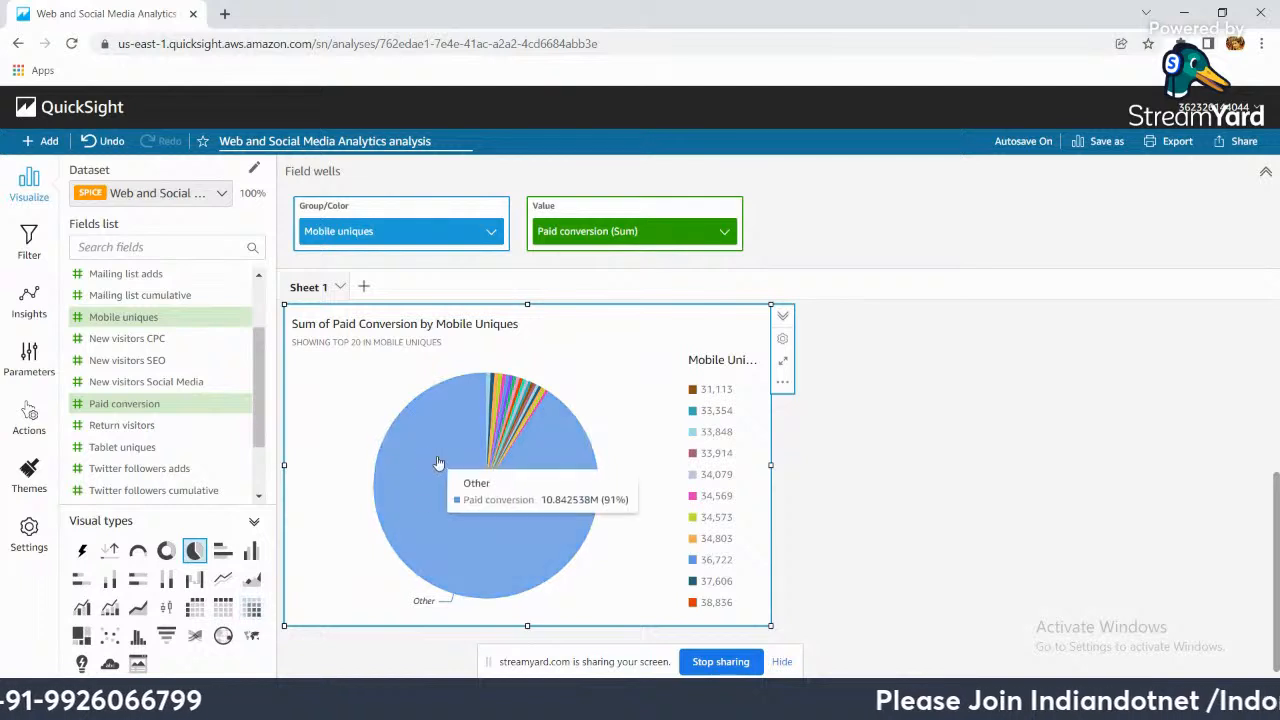
click(137, 612)
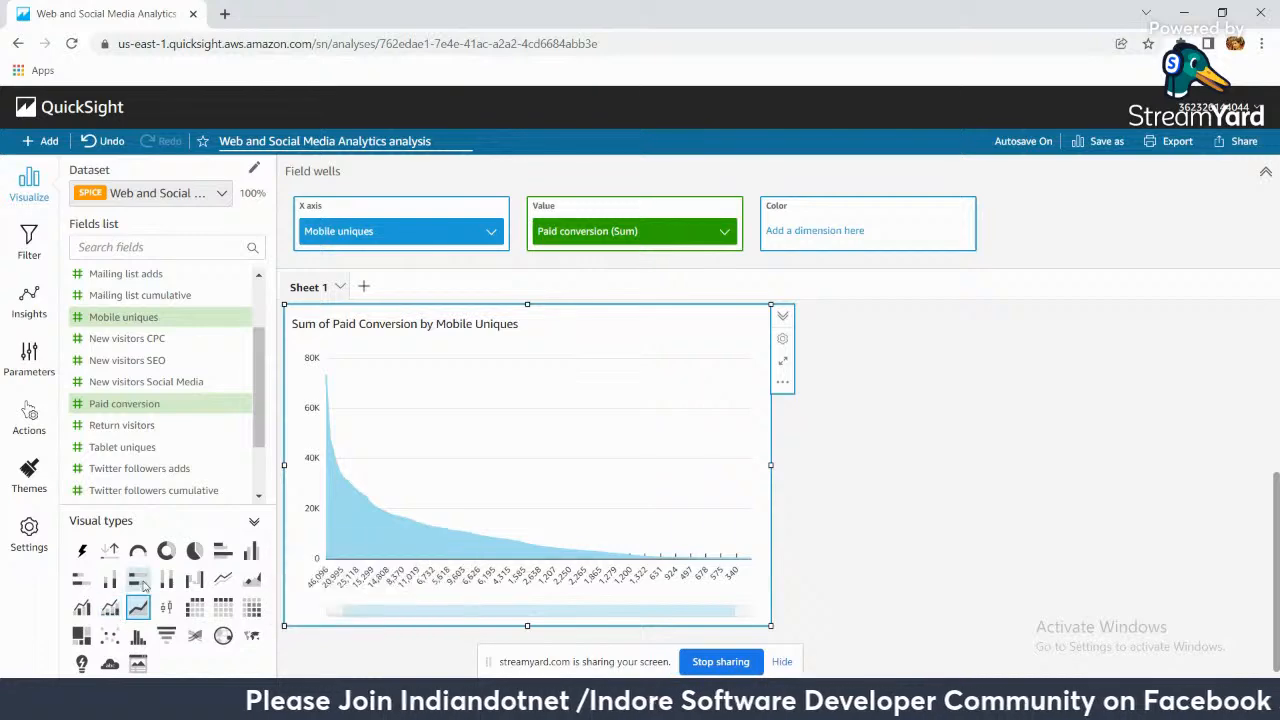
click(137, 579)
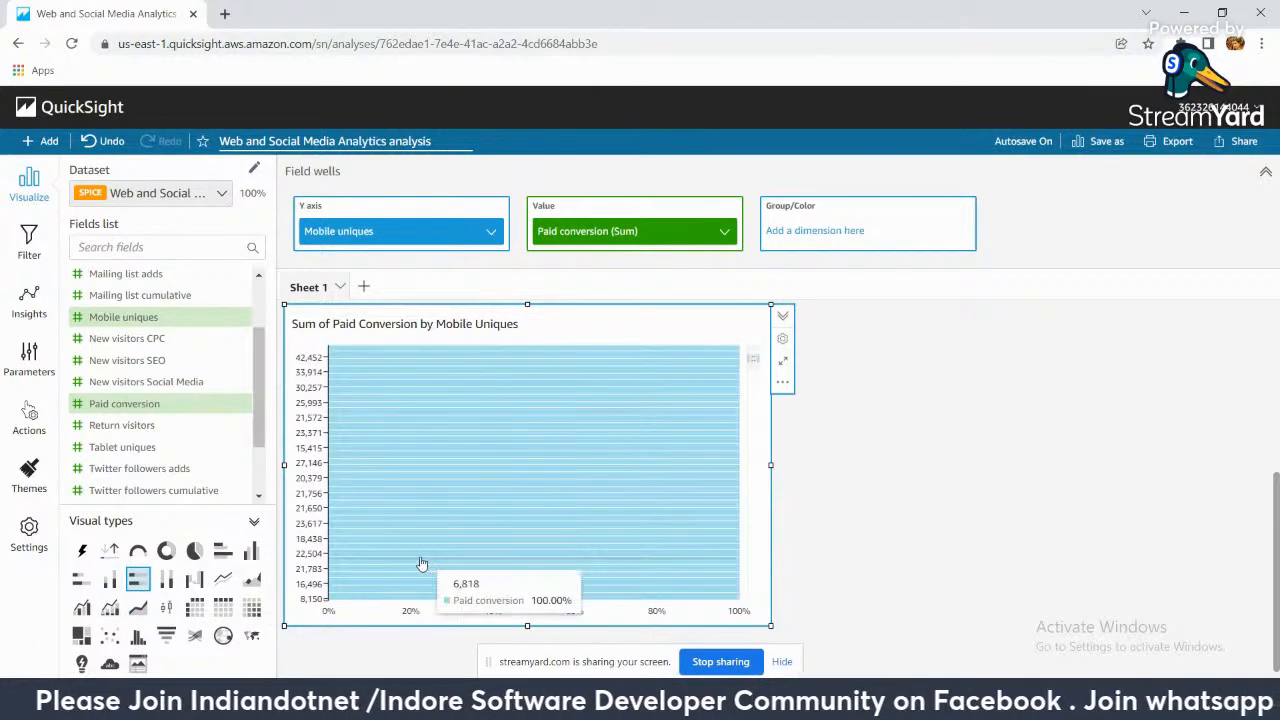
Step: Change the Paid conversion chart to a stacked bar combo chart and return to the list of analyses
click(108, 609)
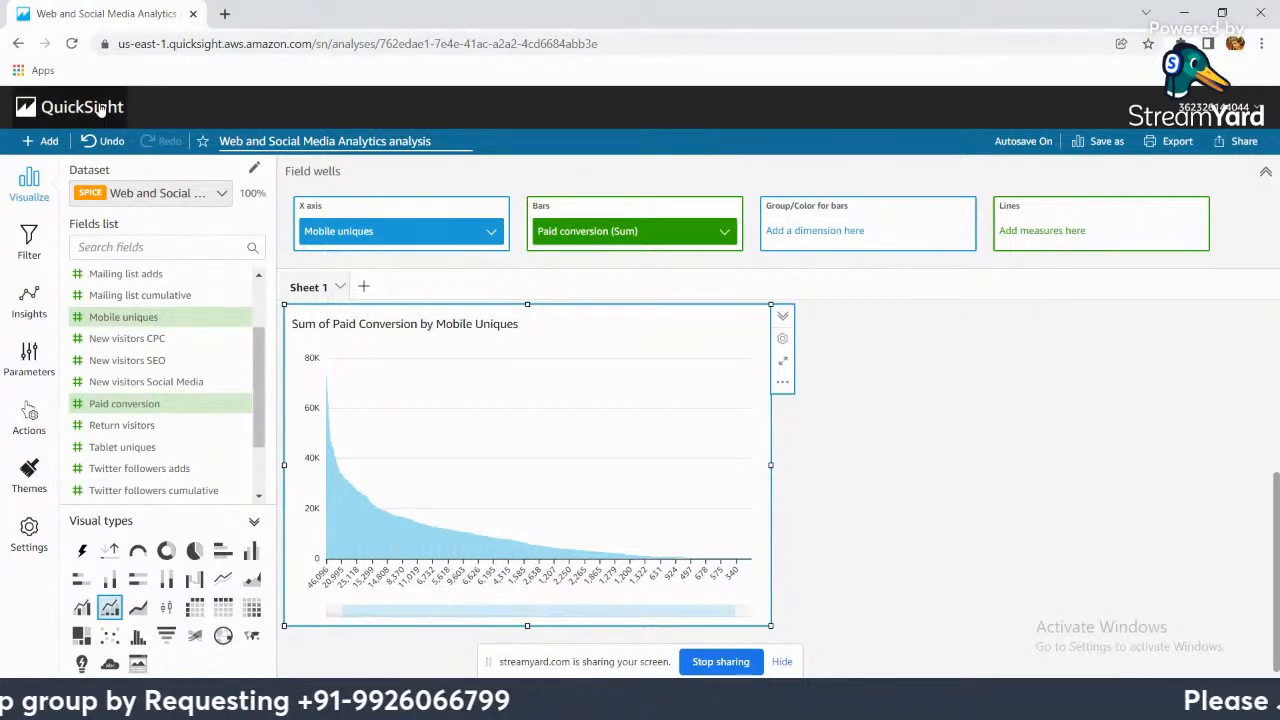
click(30, 180)
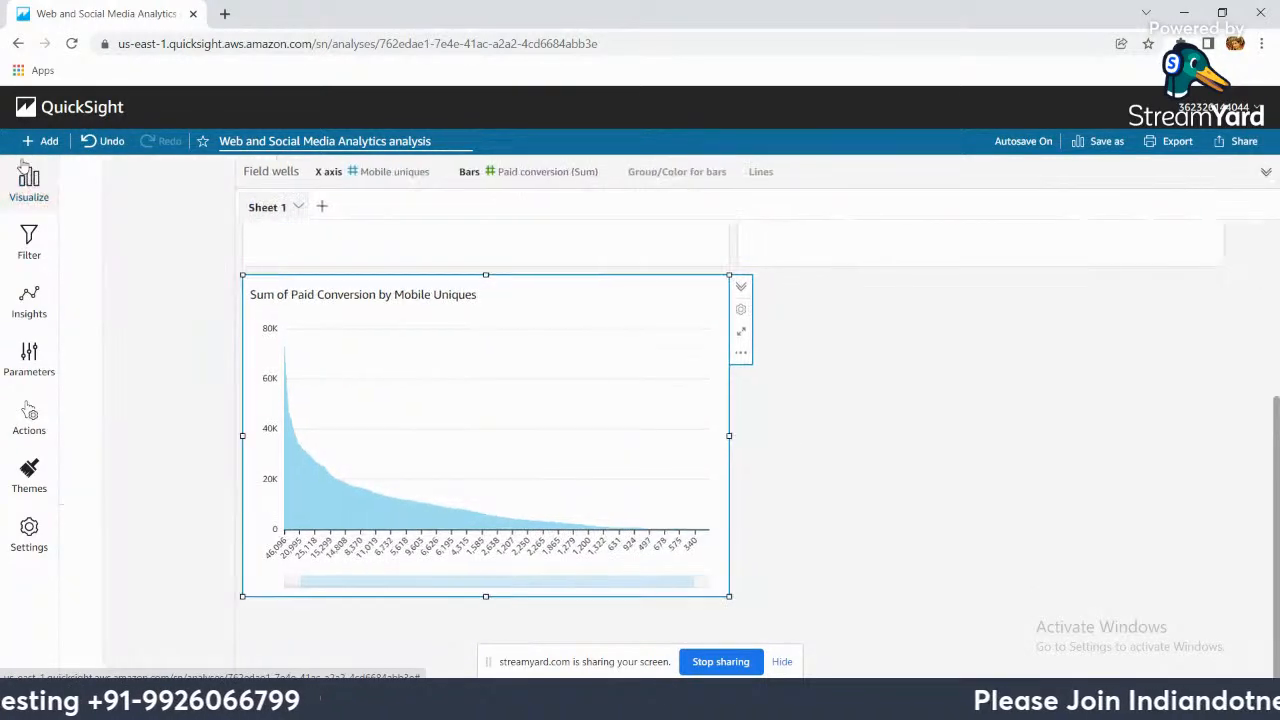
click(40, 116)
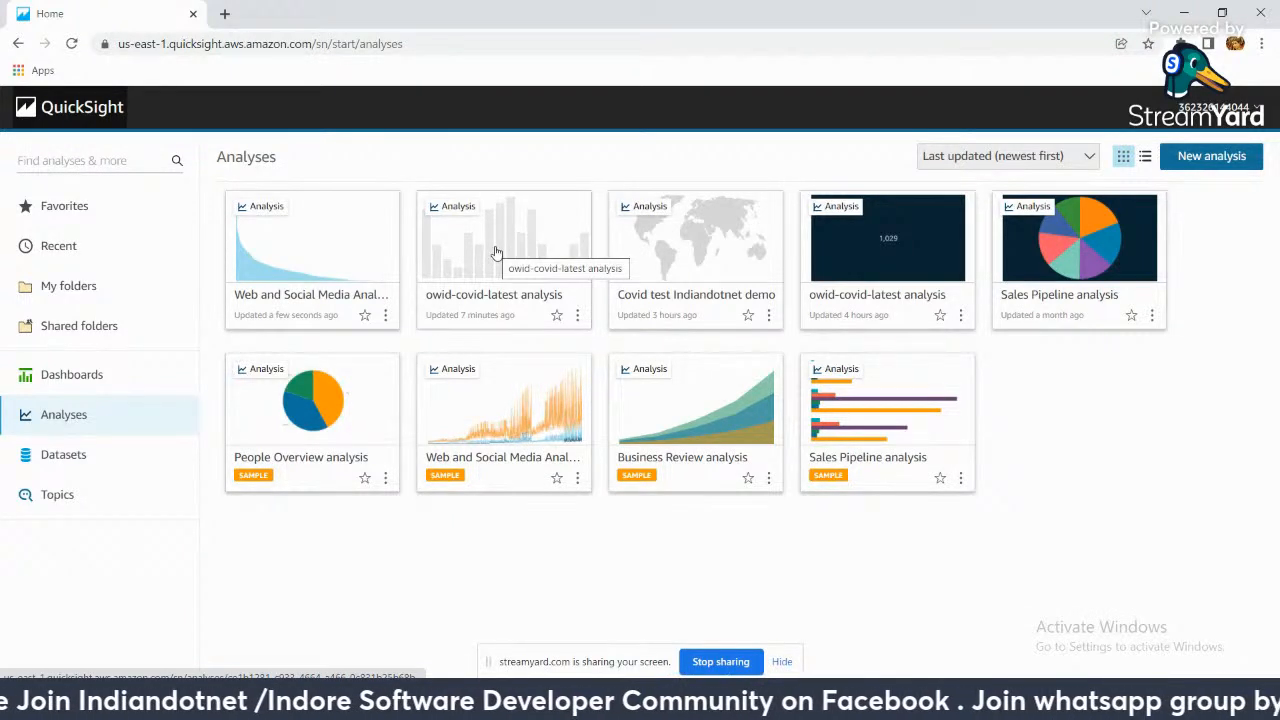
Step: Open the owid-covid-latest analysis with the dark theme, dismiss the import notice and look over its Total Age 65 visual
click(876, 262)
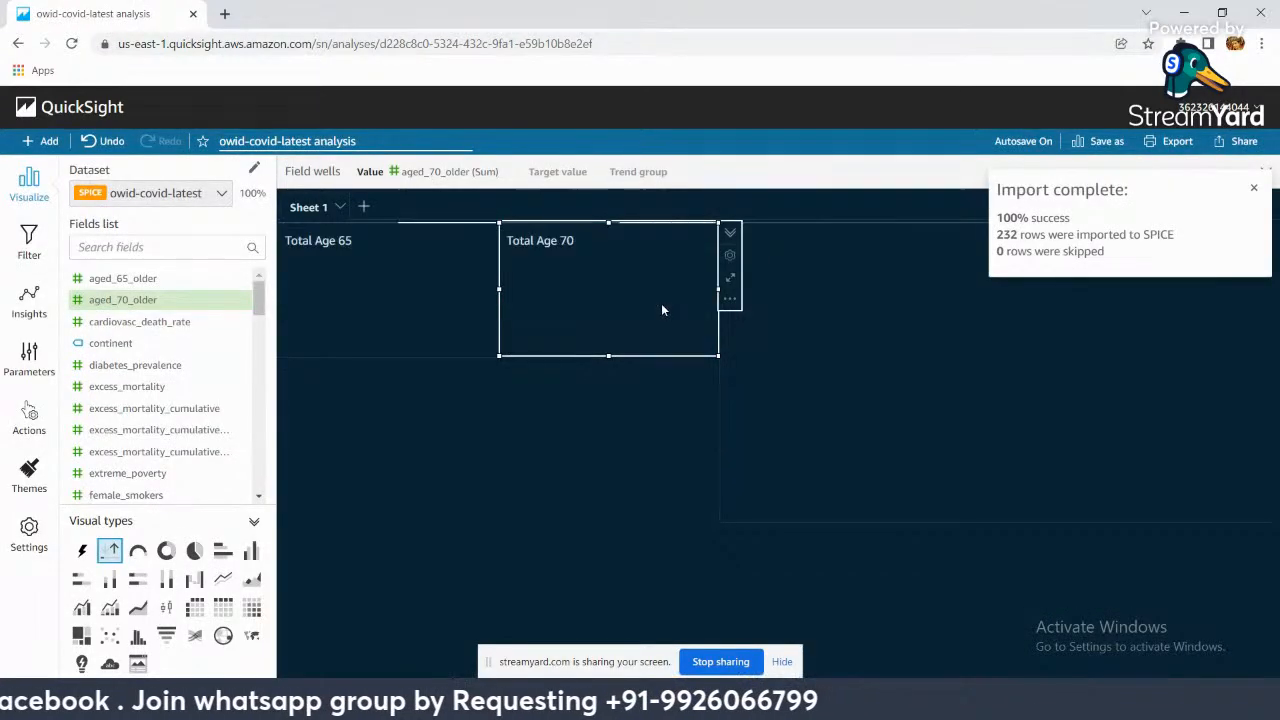
click(1253, 192)
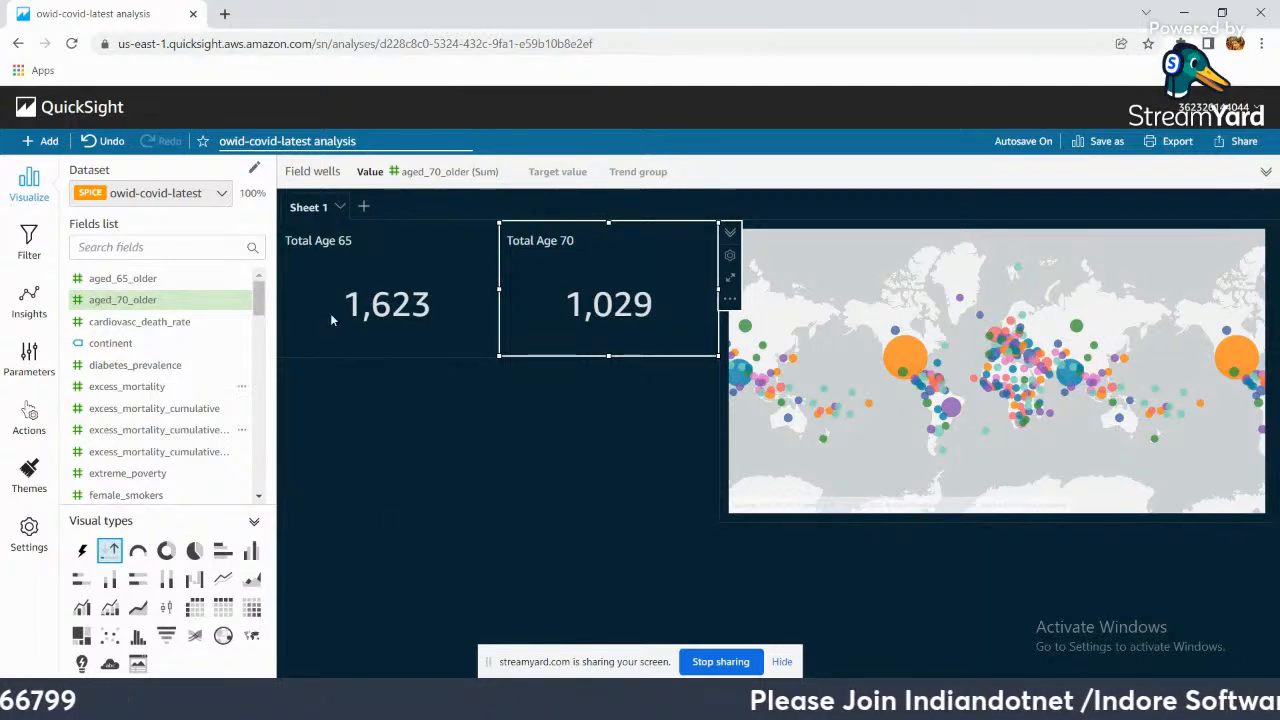
click(335, 266)
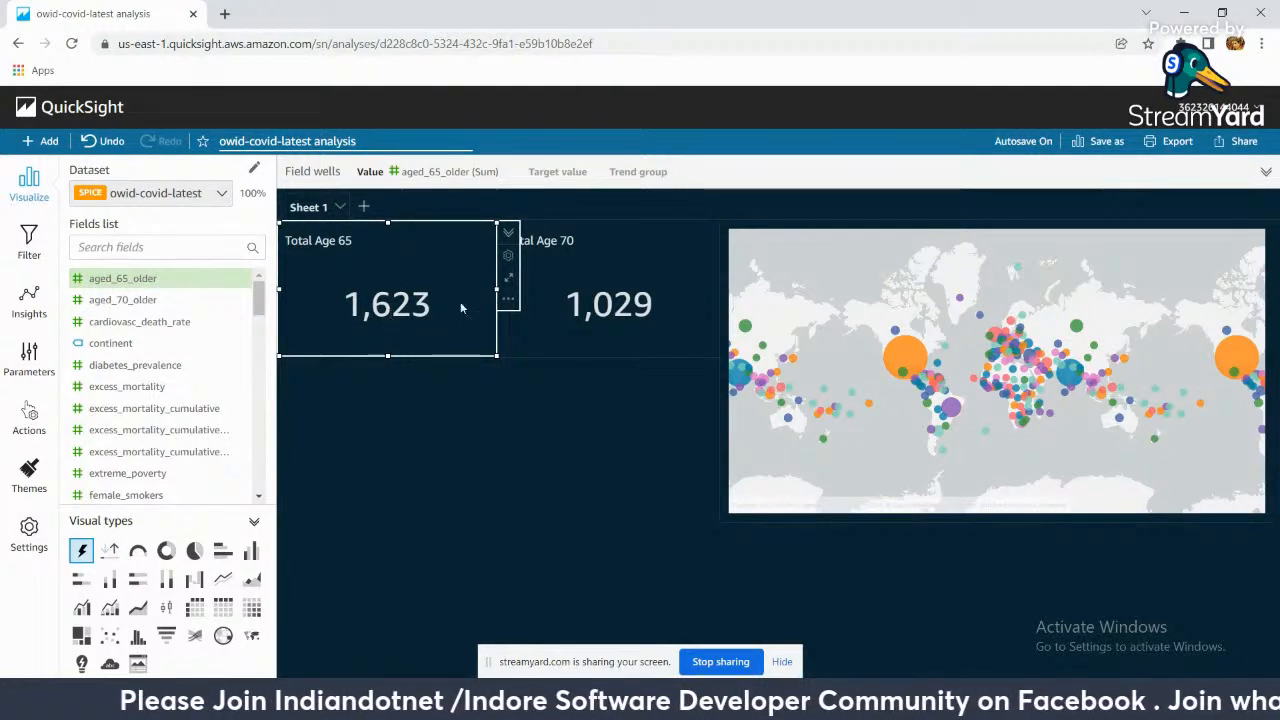
click(427, 418)
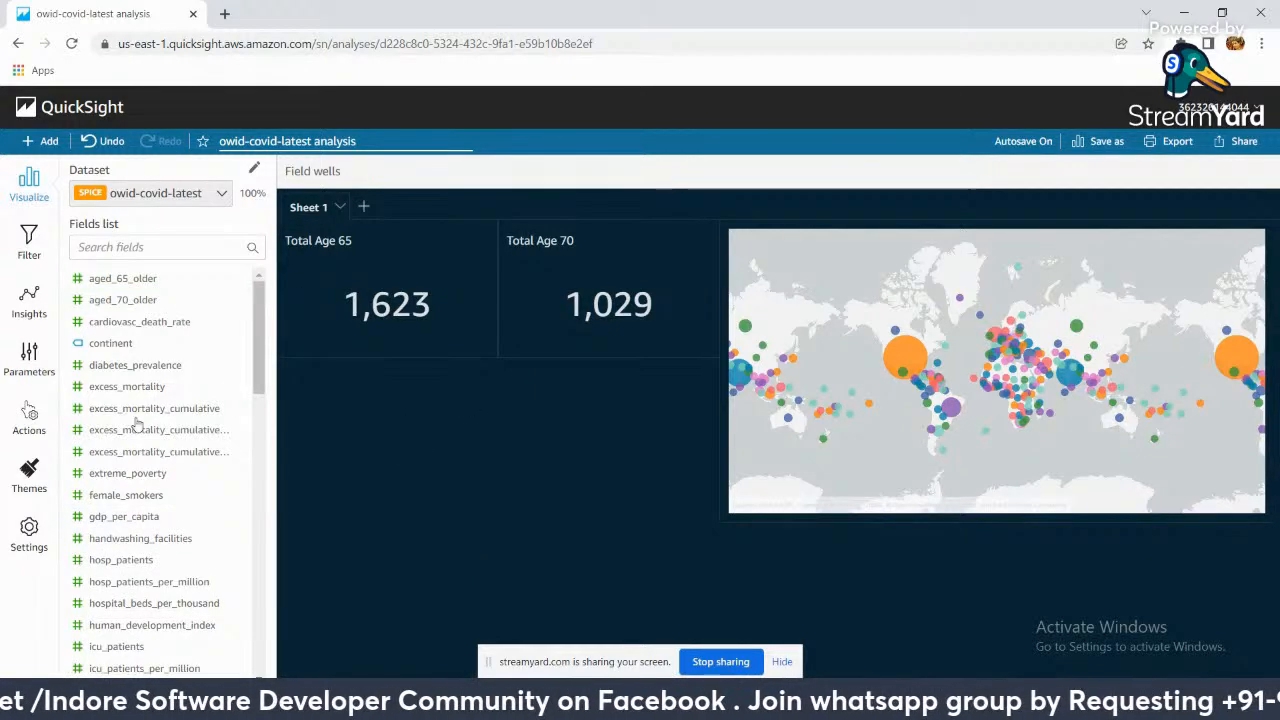
Step: Add a new visual to Sheet 1 and assign the population field to it
click(42, 141)
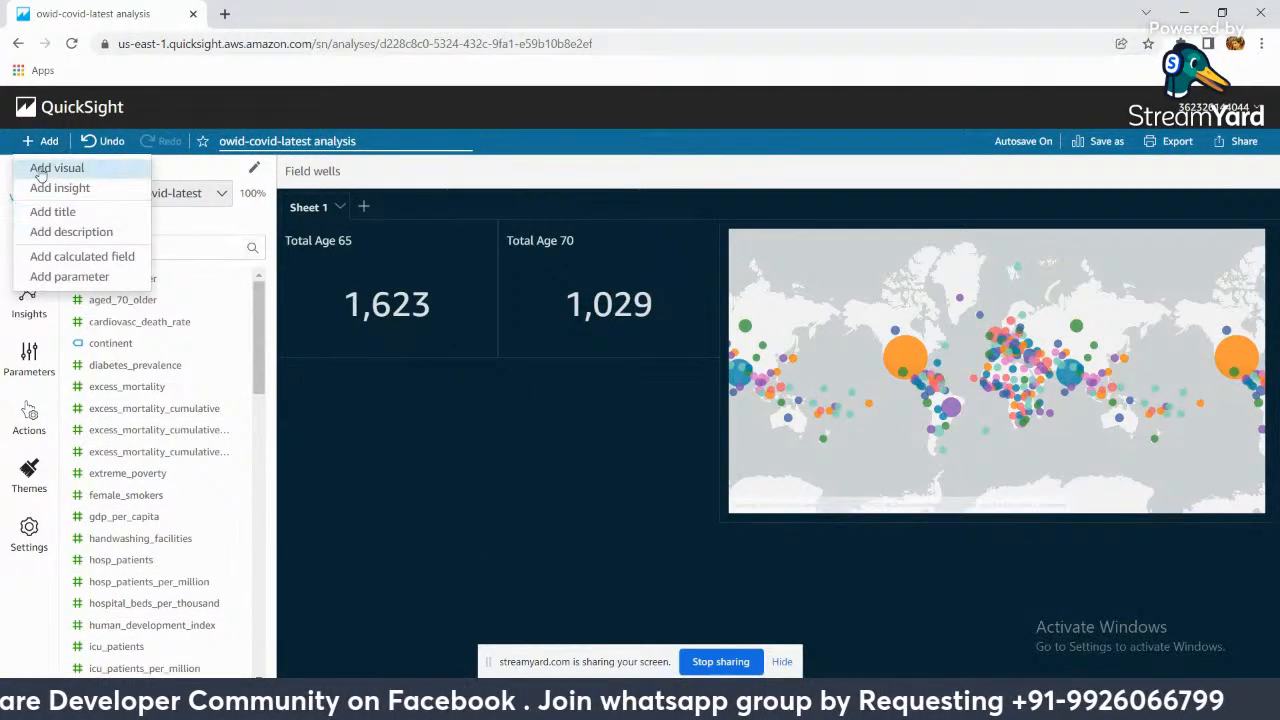
click(62, 168)
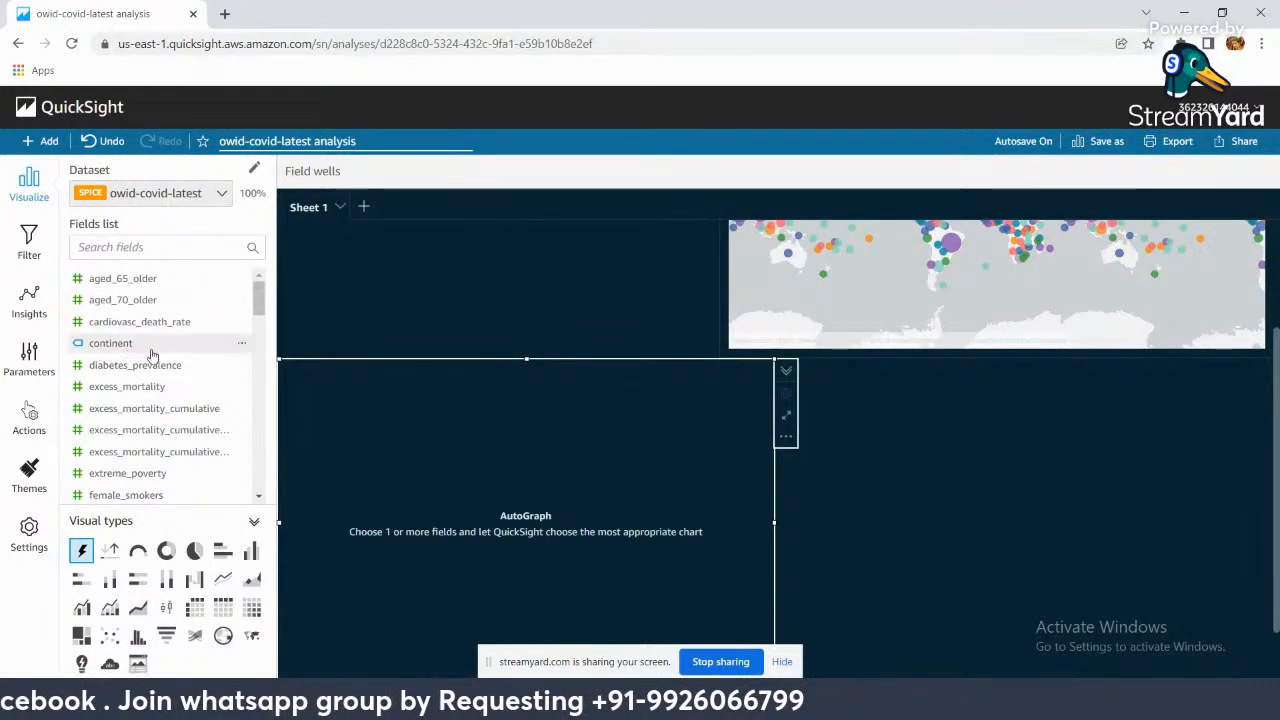
scroll(165, 412, down, 2)
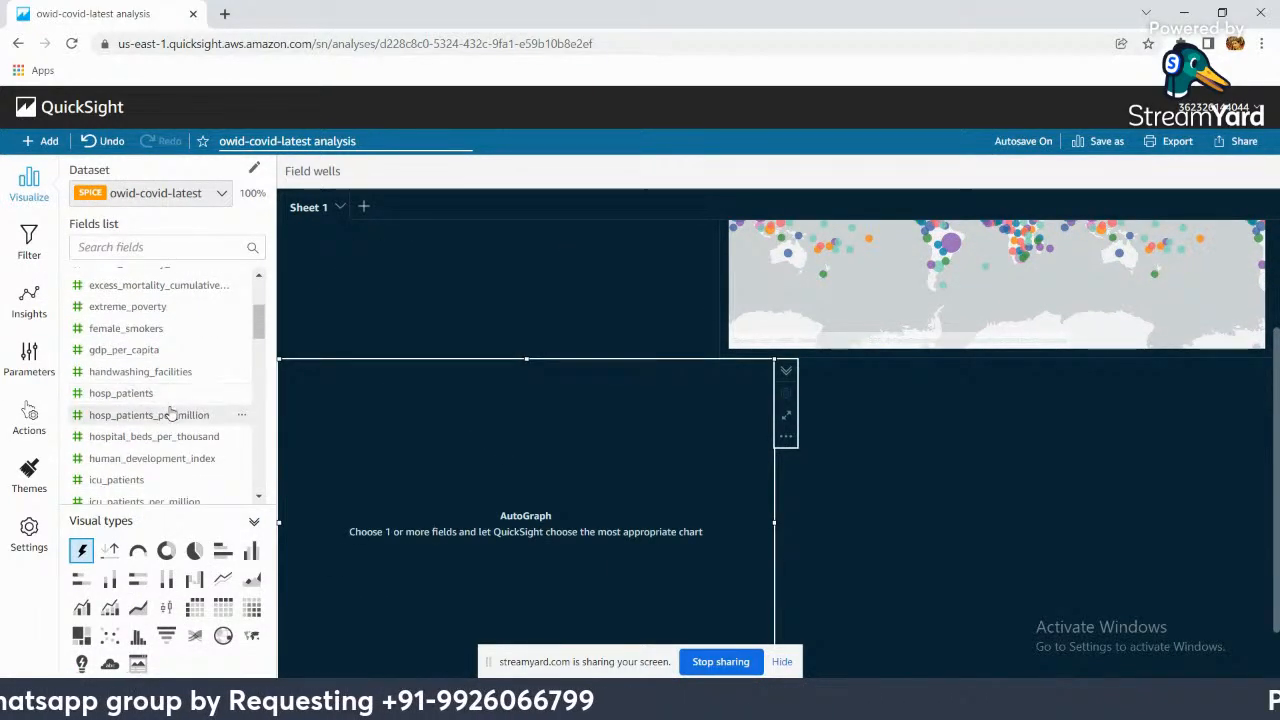
scroll(170, 413, down, 2)
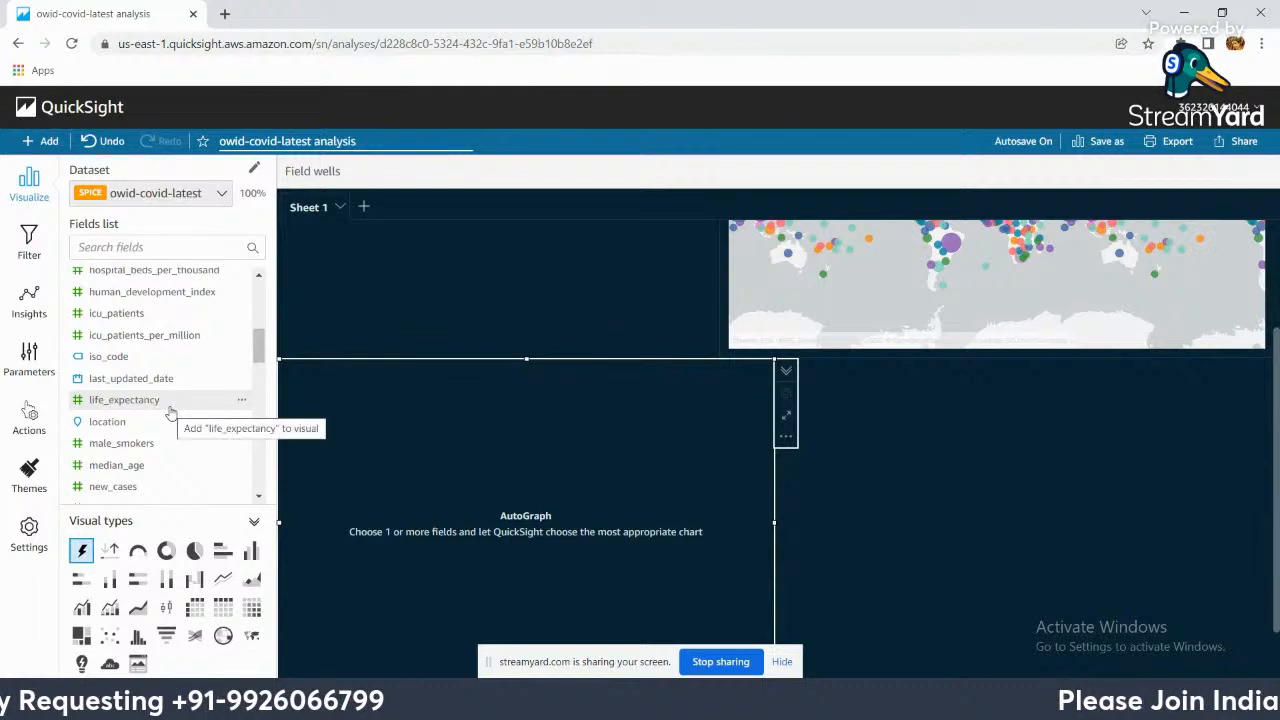
scroll(170, 413, down, 1)
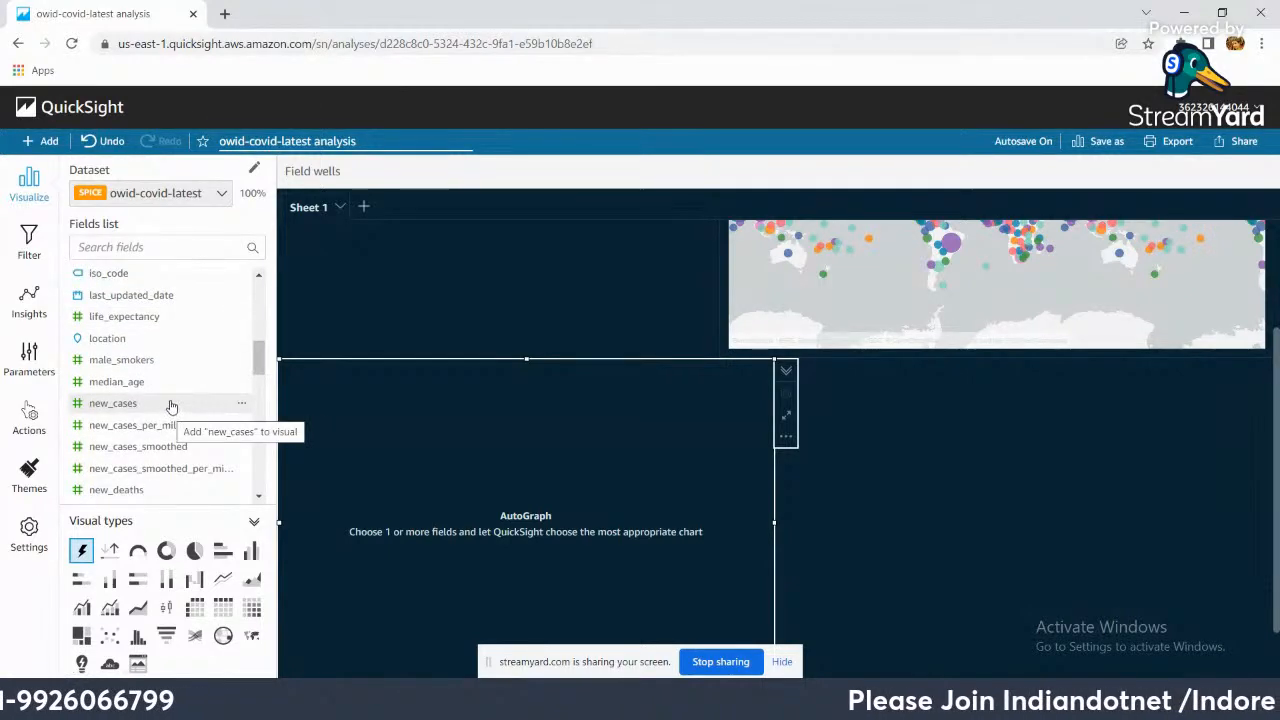
scroll(171, 406, down, 5)
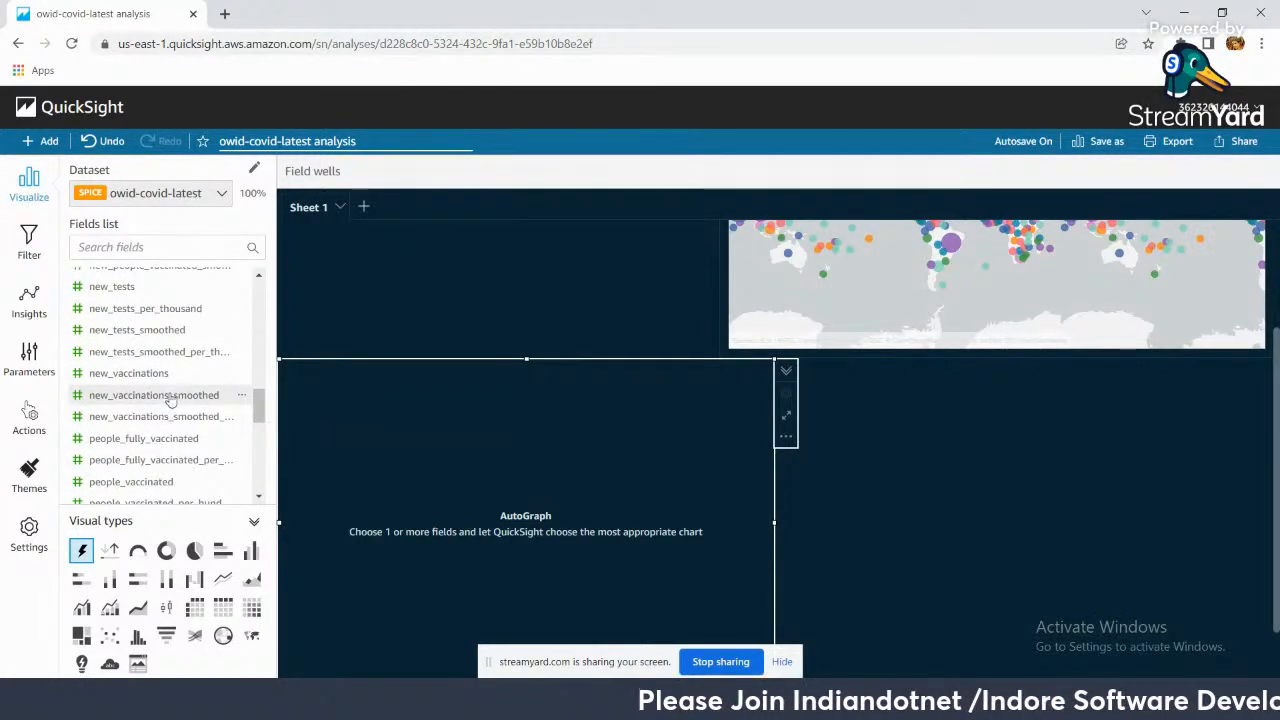
scroll(180, 380, down, 2)
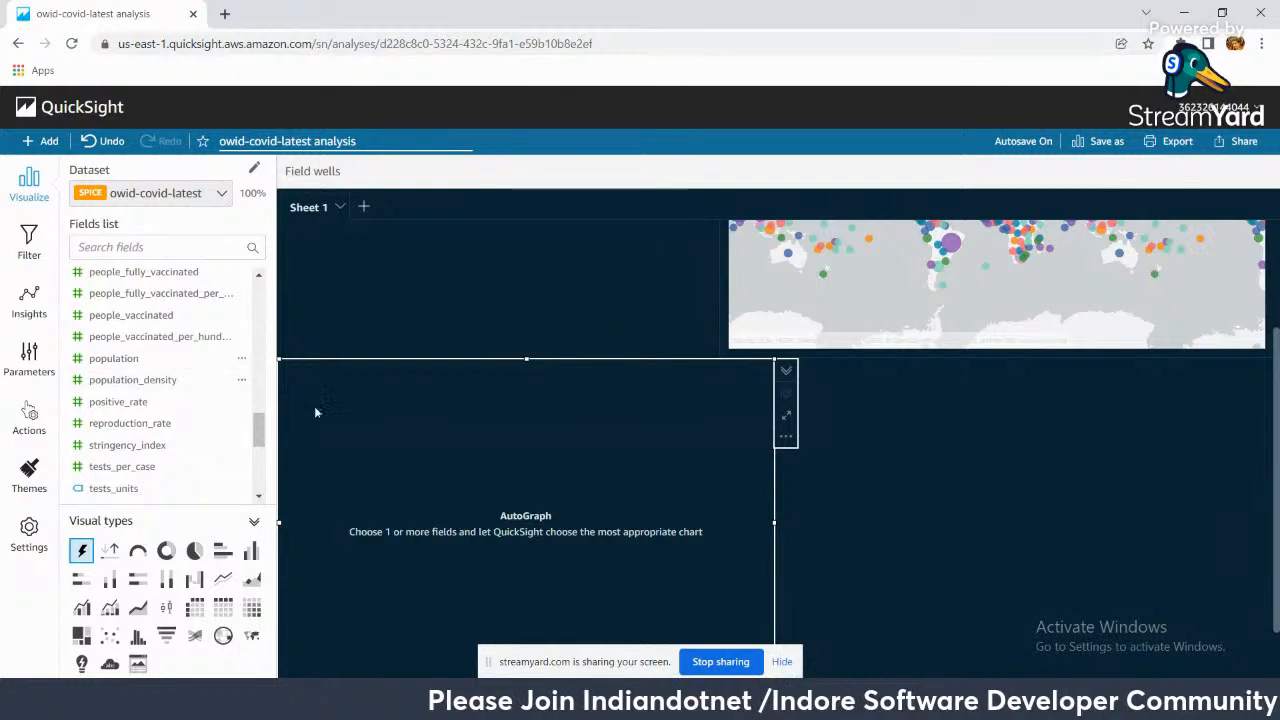
drag(113, 358, 580, 527)
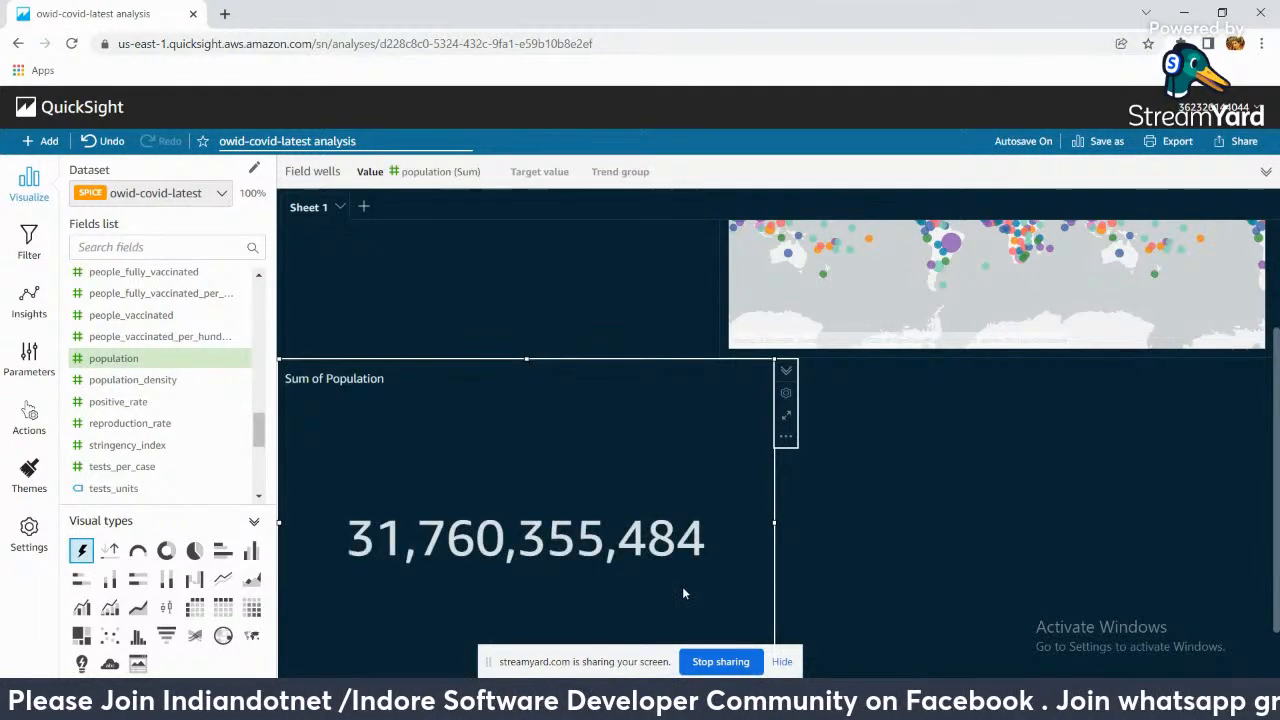
Step: Move the Sum of Population visual across so it sits directly beneath the map
scroll(554, 447, down, 2)
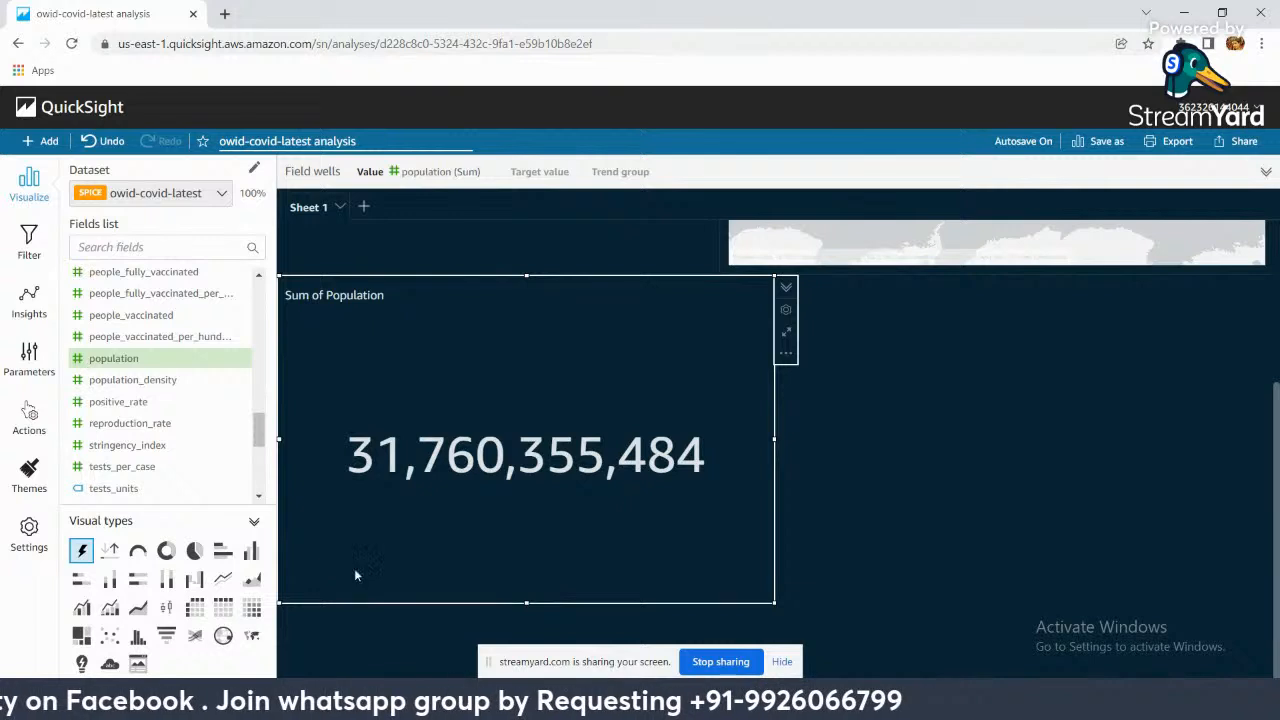
drag(346, 455, 675, 456)
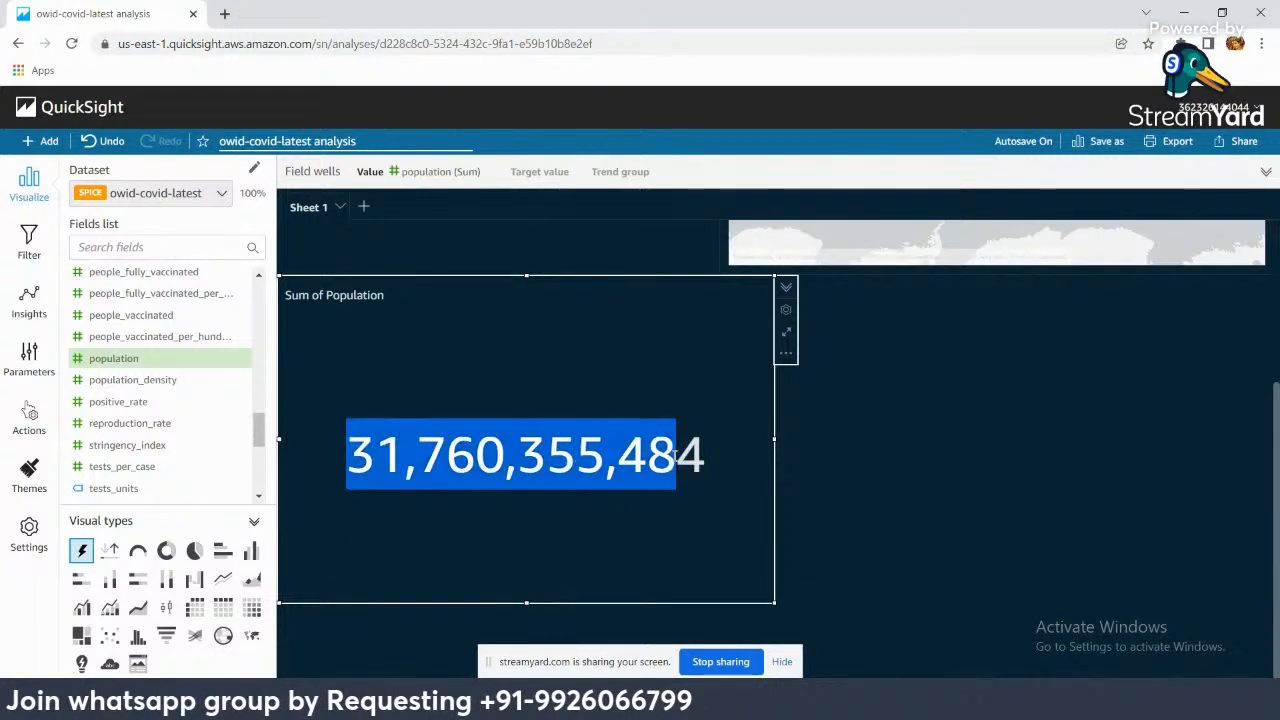
drag(360, 279, 811, 288)
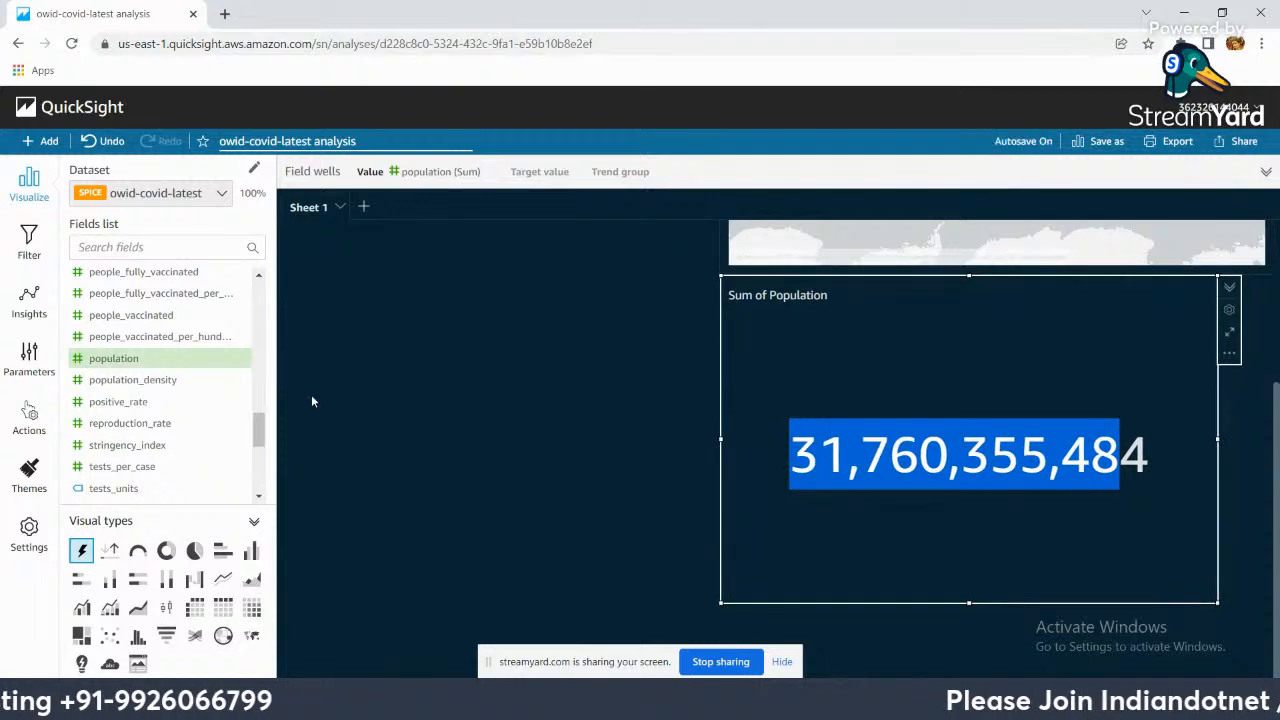
click(887, 307)
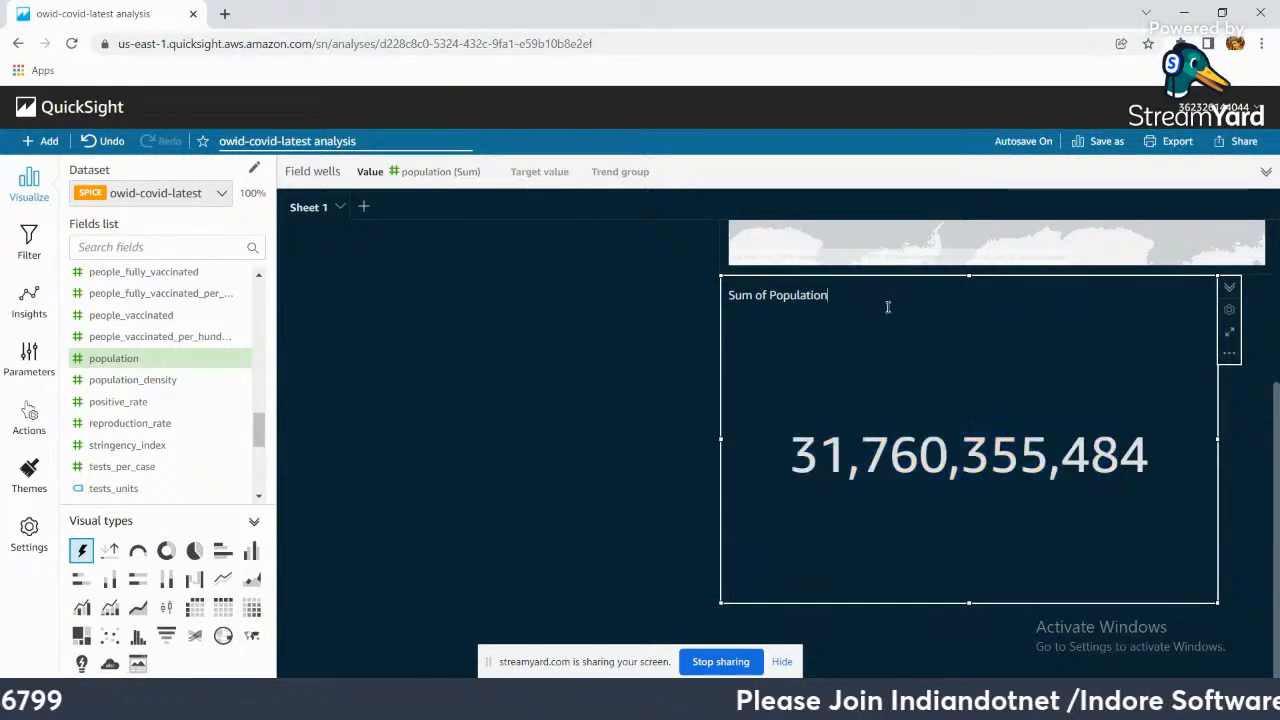
Step: Add another visual to Sheet 1, search the fields for "Loca" and assign location to the visual
click(43, 141)
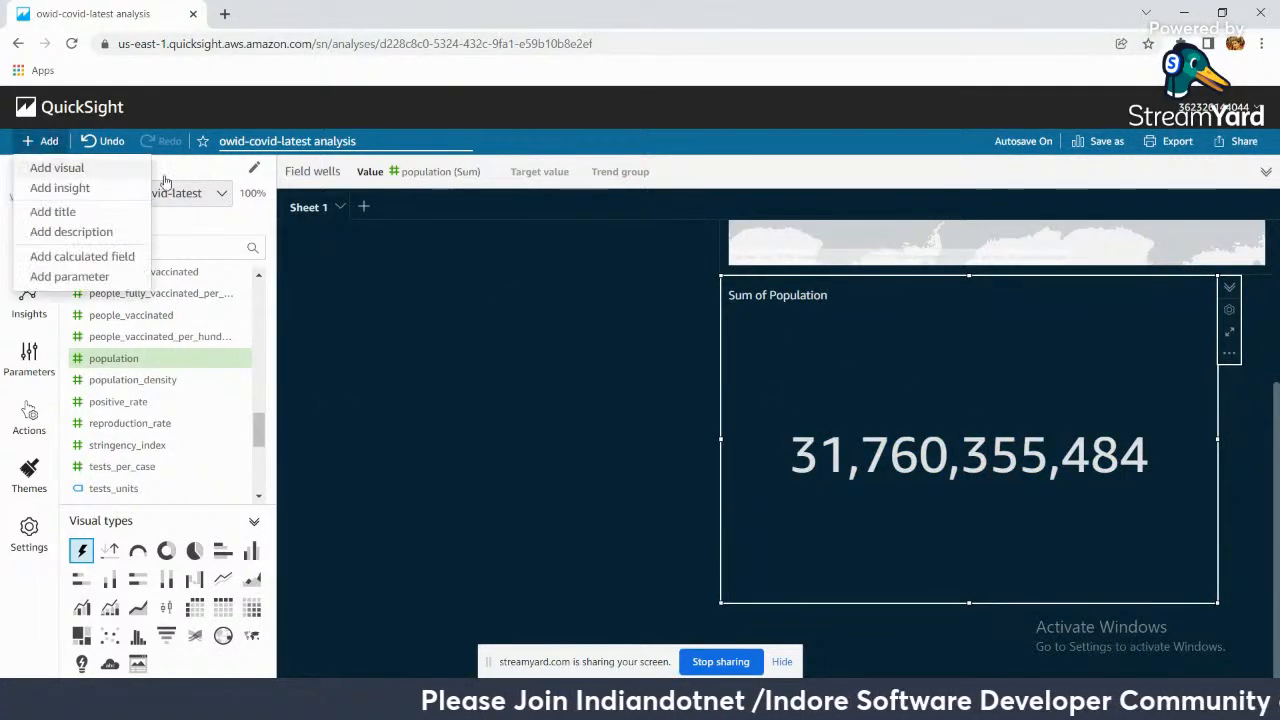
click(74, 171)
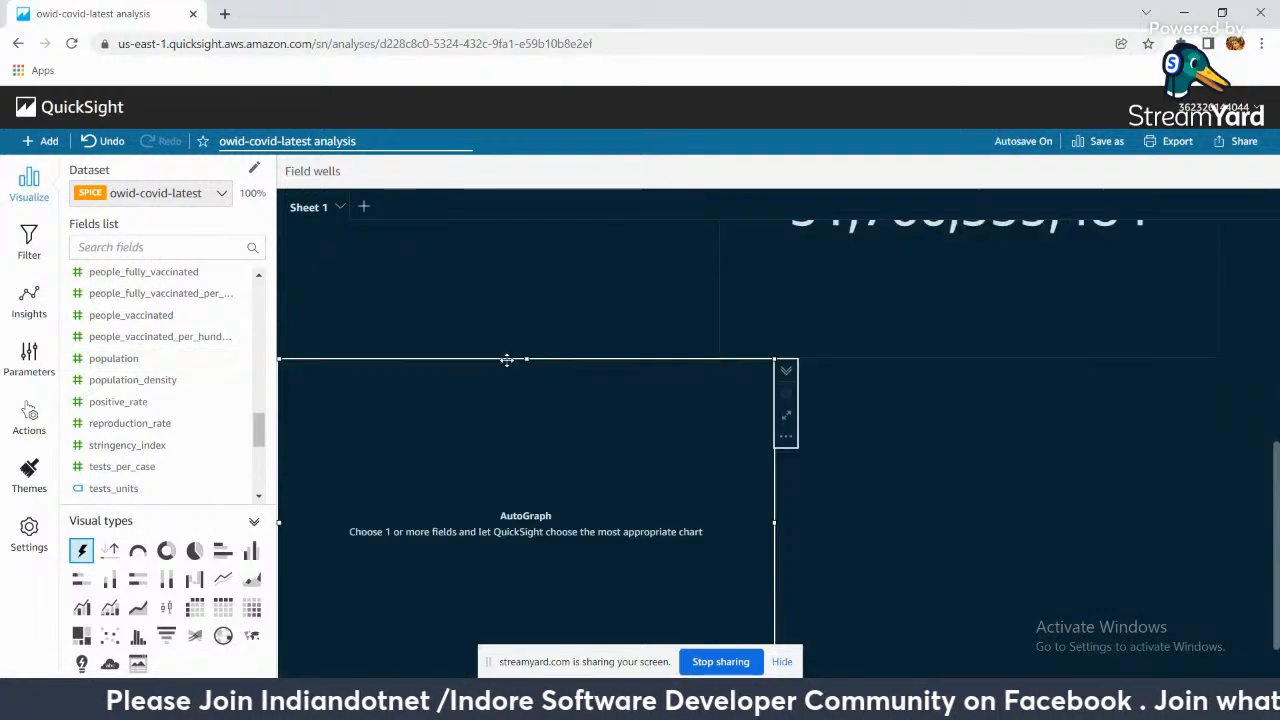
click(112, 247)
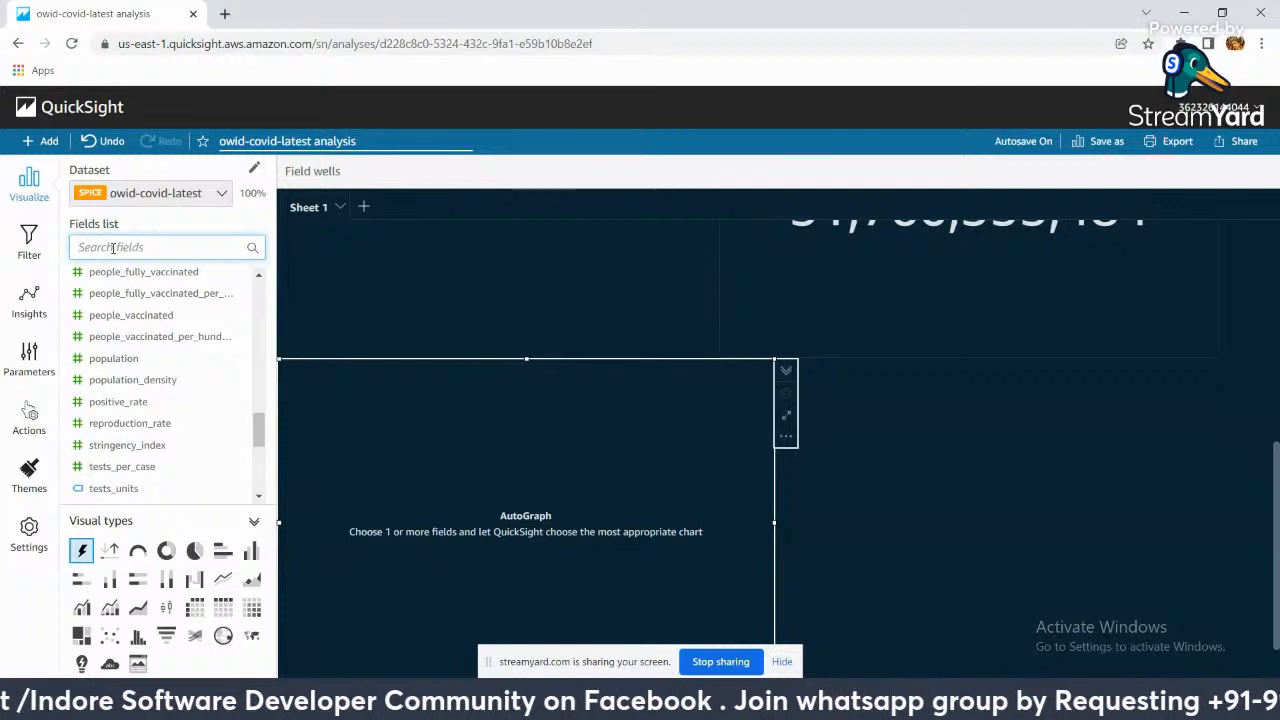
text(Loca)
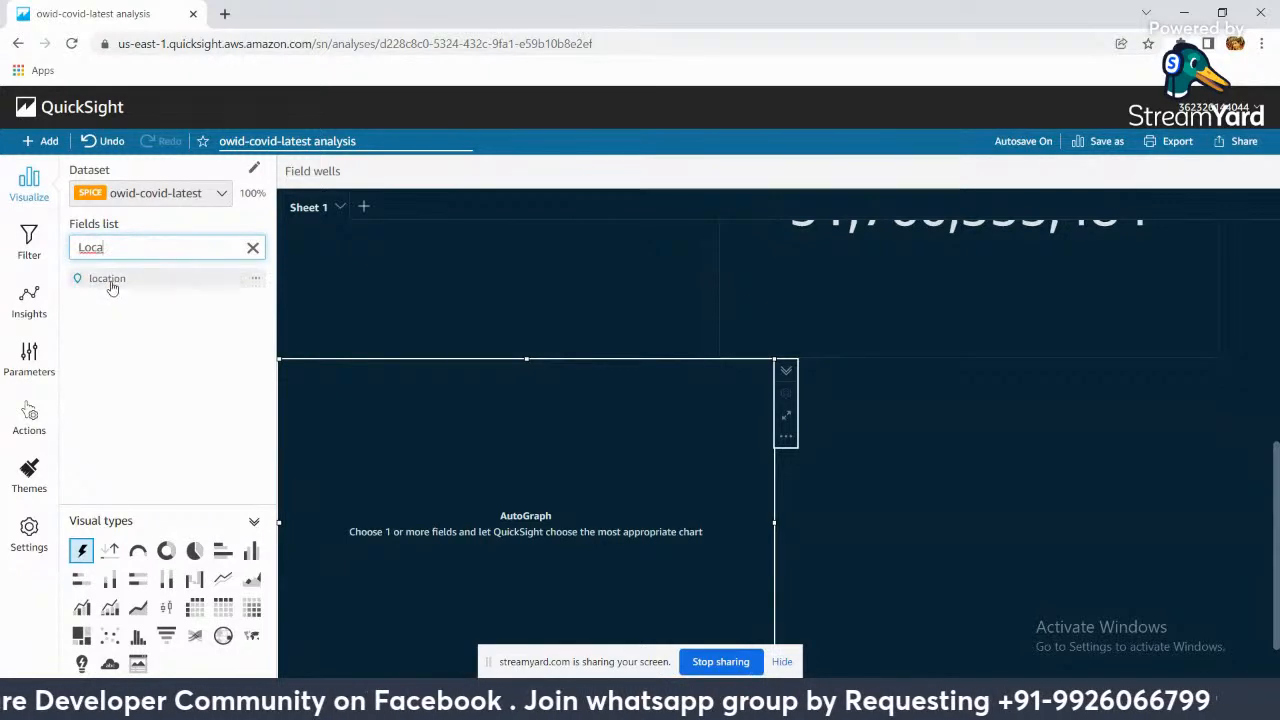
drag(110, 284, 533, 507)
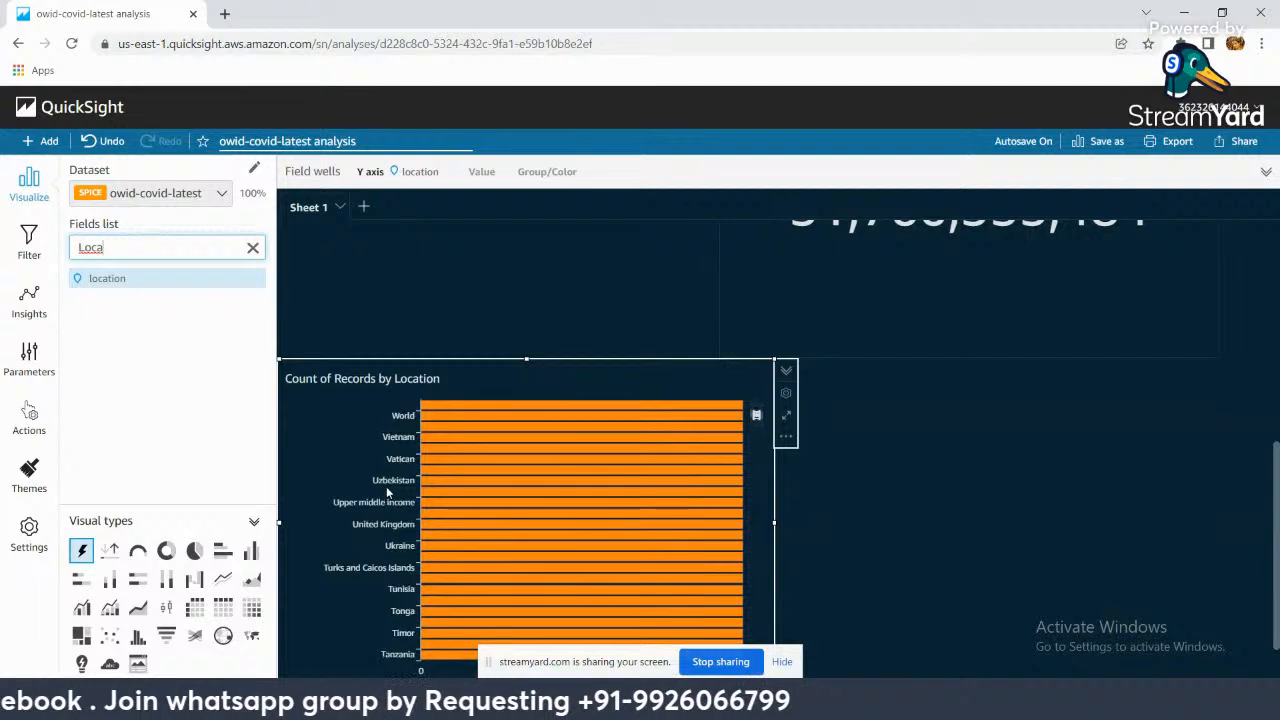
Step: Expand the field wells, search the fields for "deat" and set total_deaths as the location chart's value
click(1267, 172)
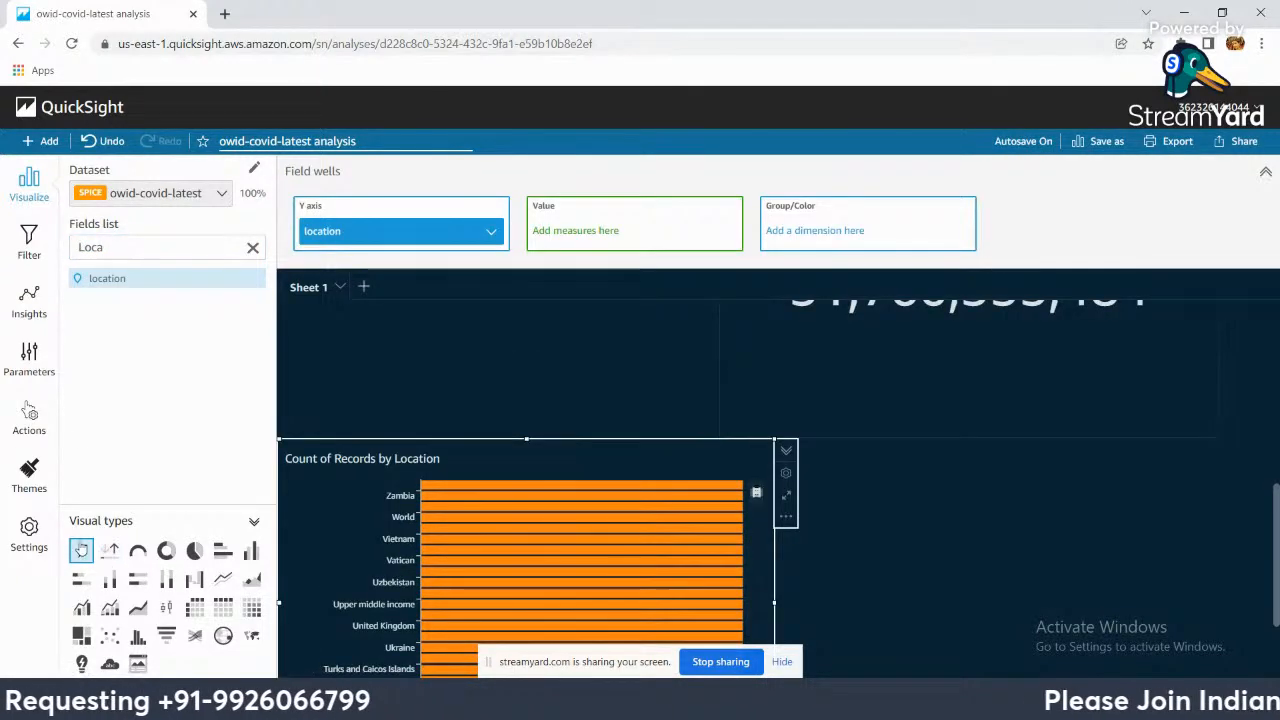
drag(168, 249, 5, 252)
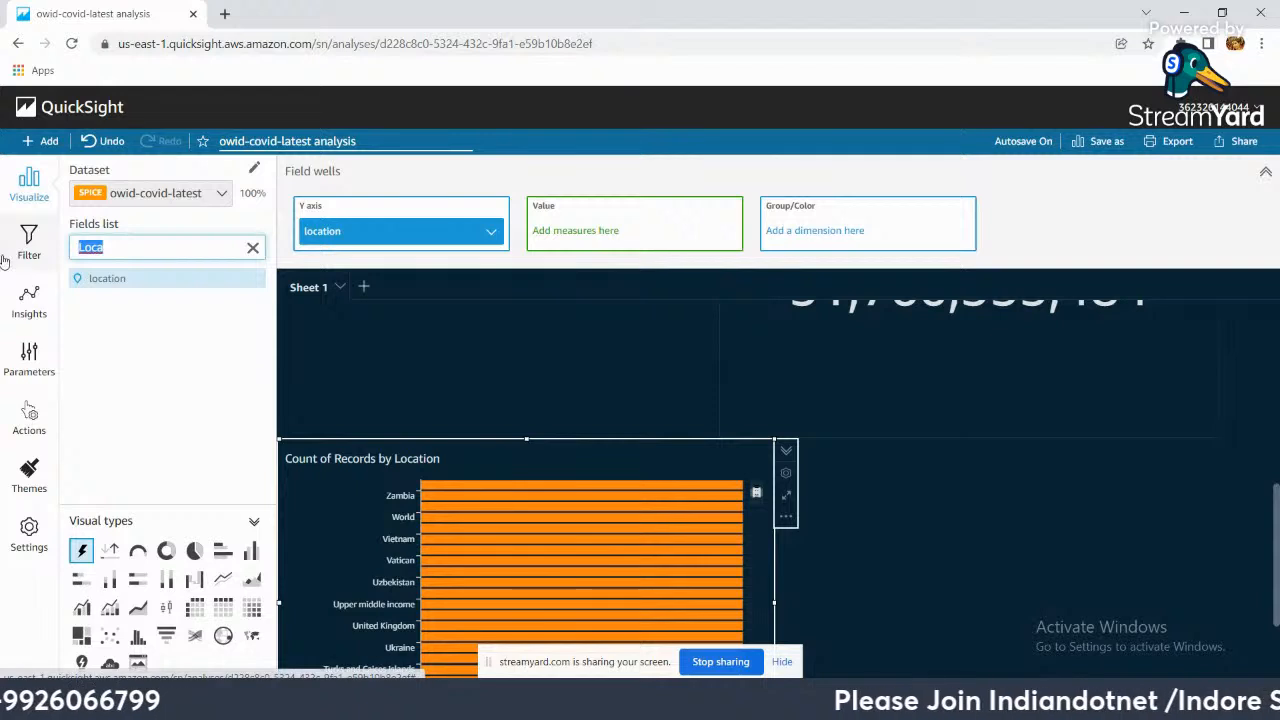
key(BackSpace)
text(deat)
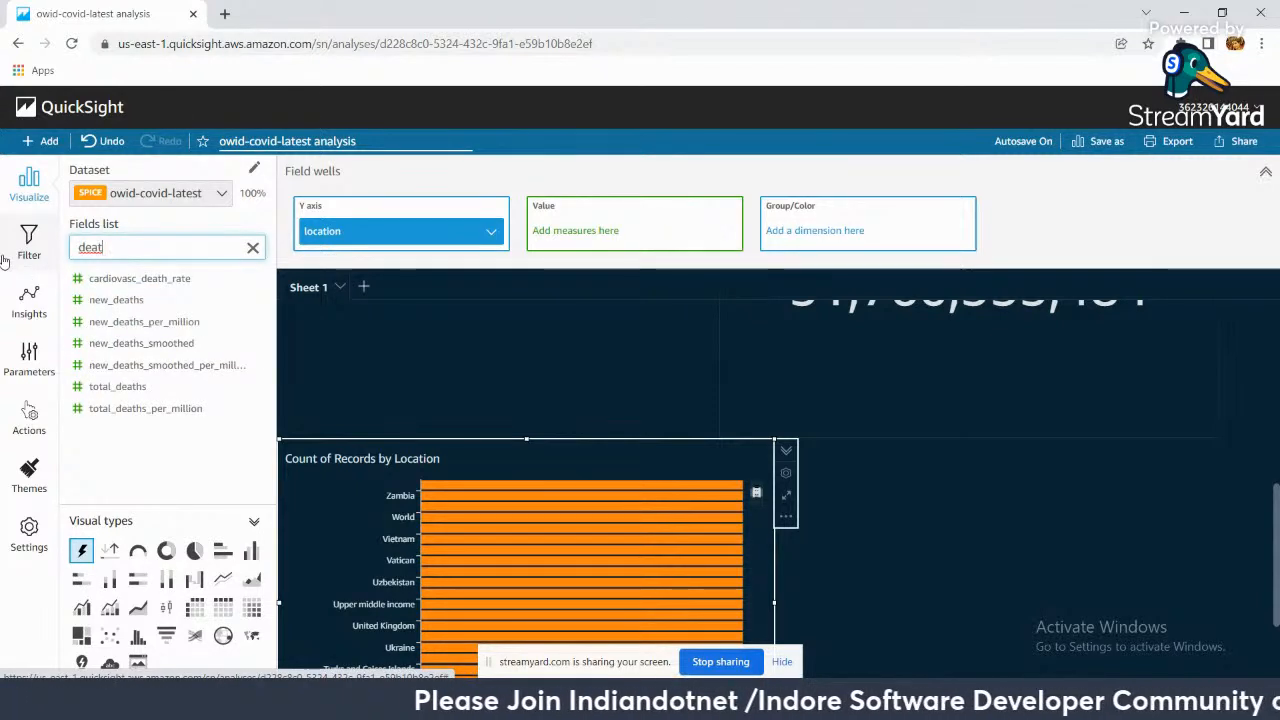
drag(140, 388, 632, 240)
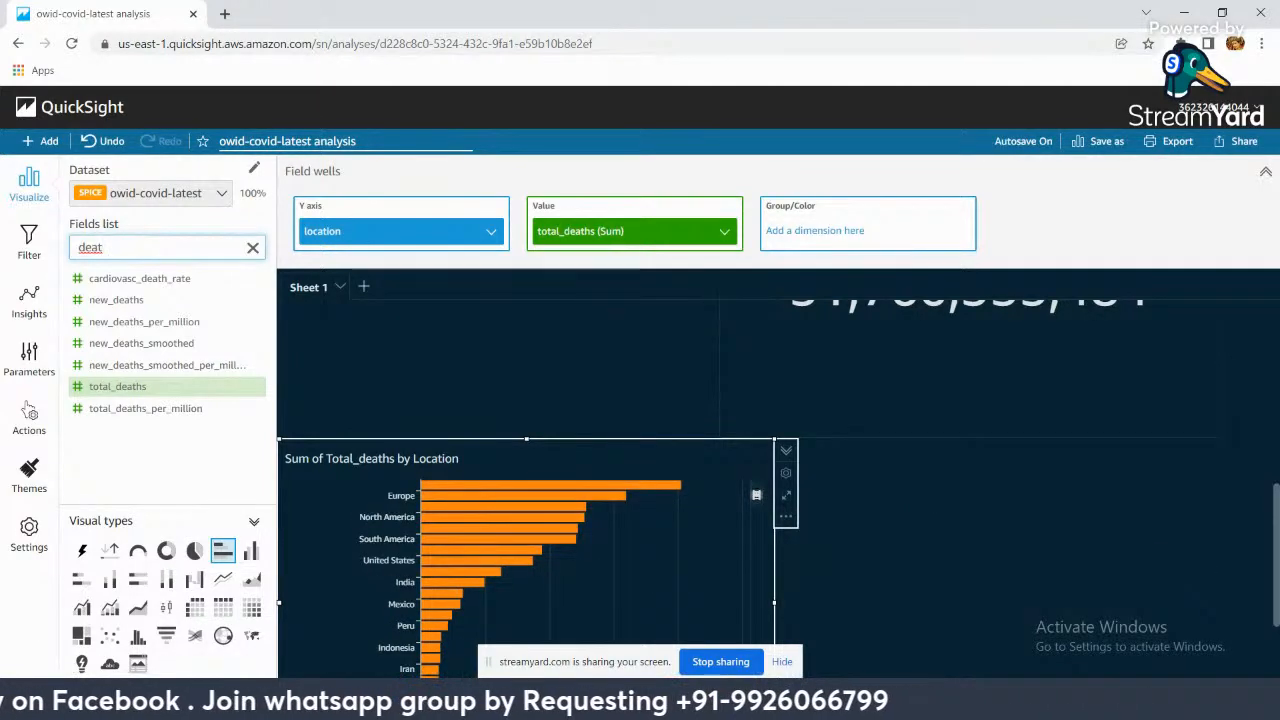
Step: Review the total_deaths by location bar chart and change it to a word cloud
scroll(1273, 555, down, 2)
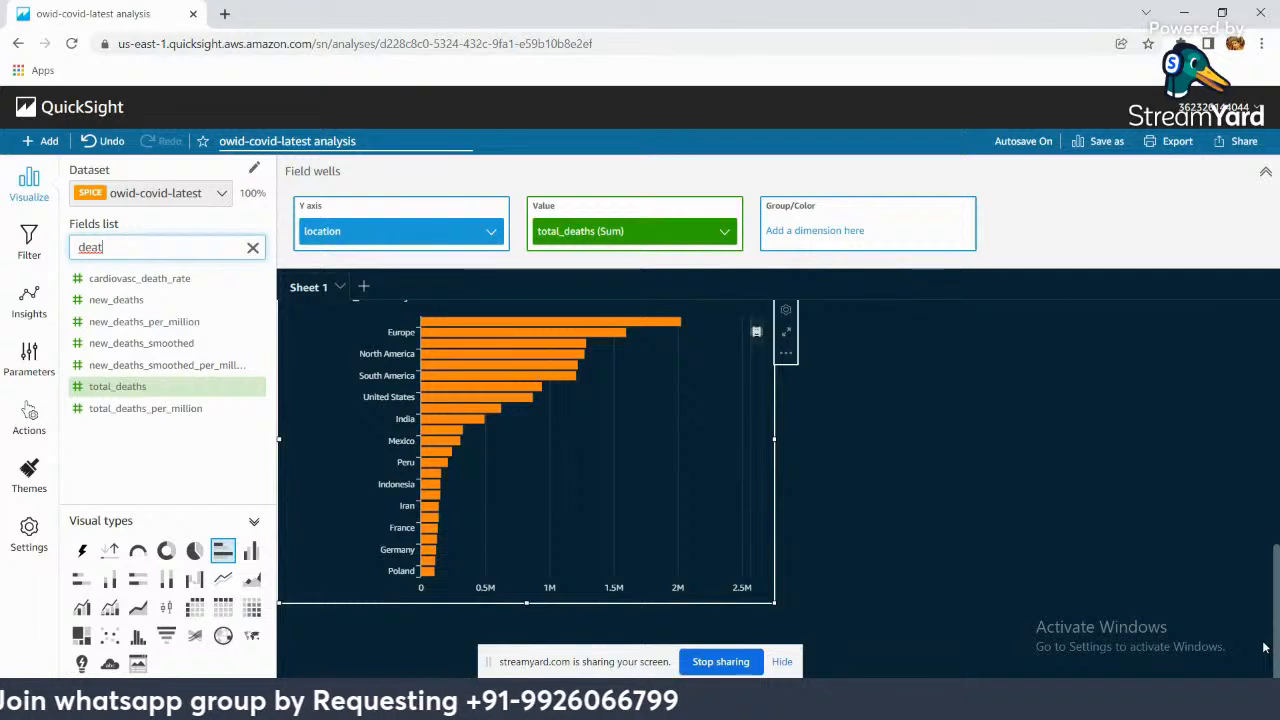
scroll(1272, 570, up, 2)
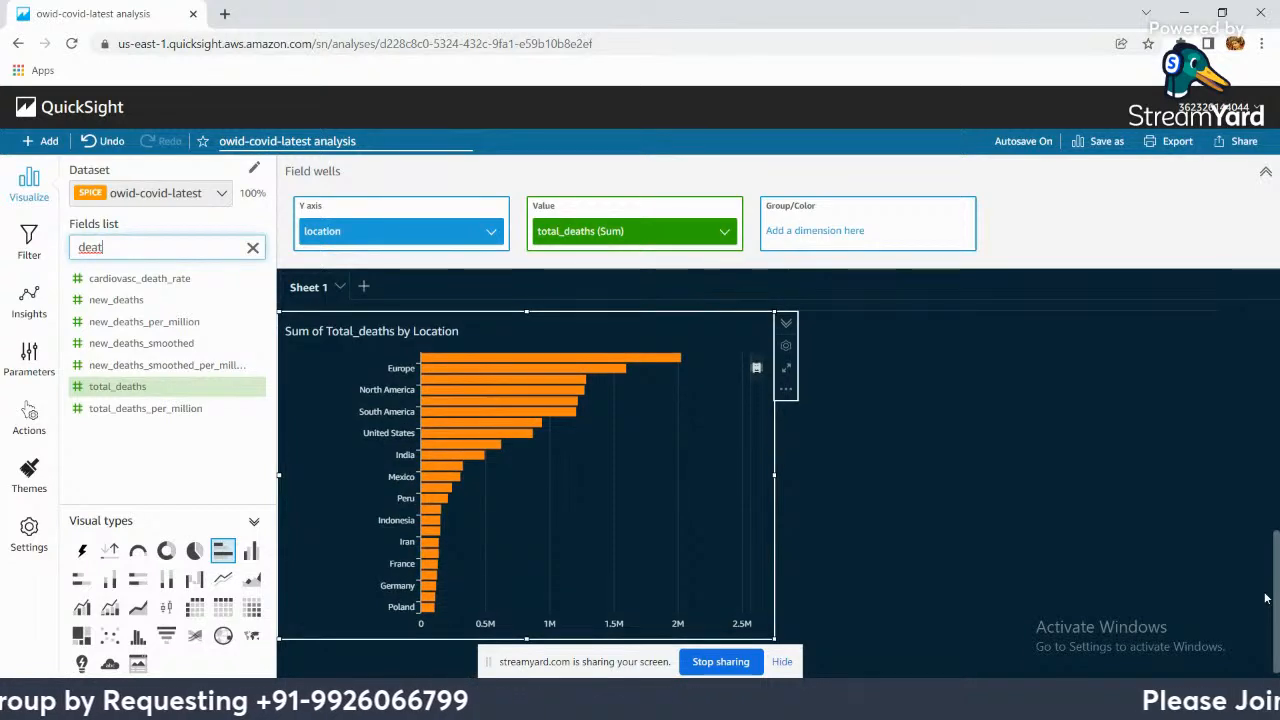
scroll(1272, 570, down, 2)
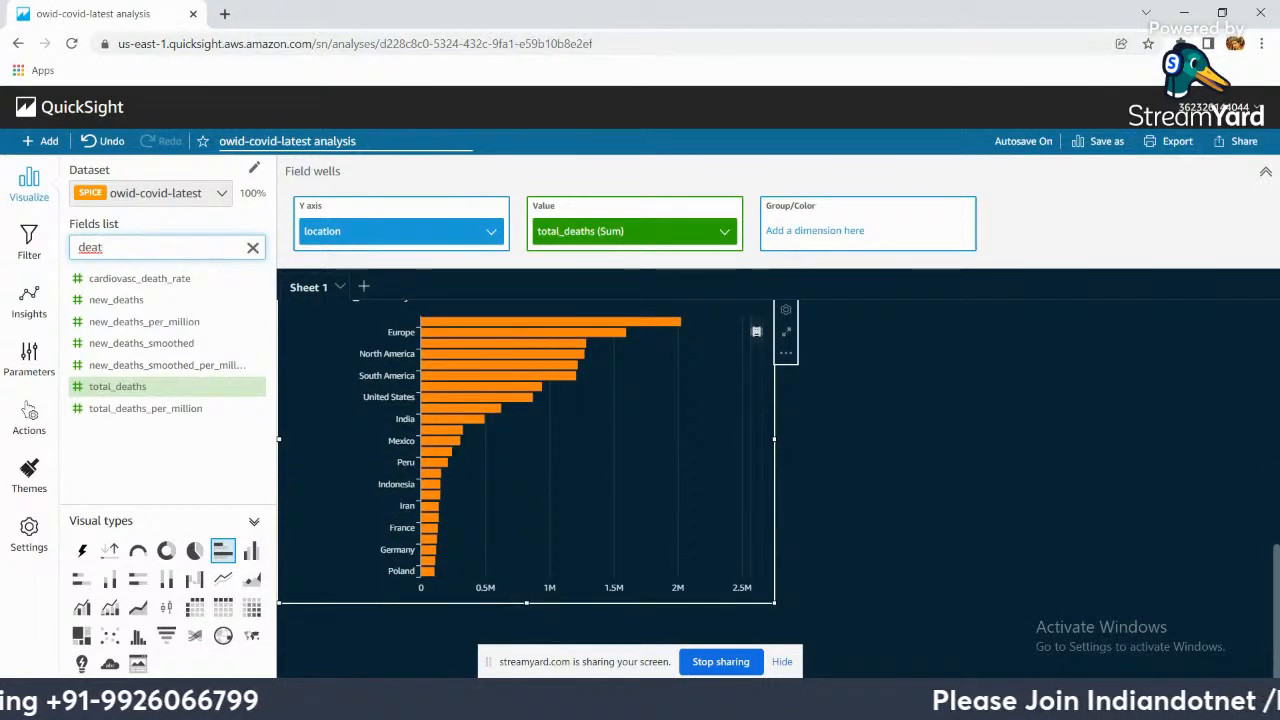
click(109, 664)
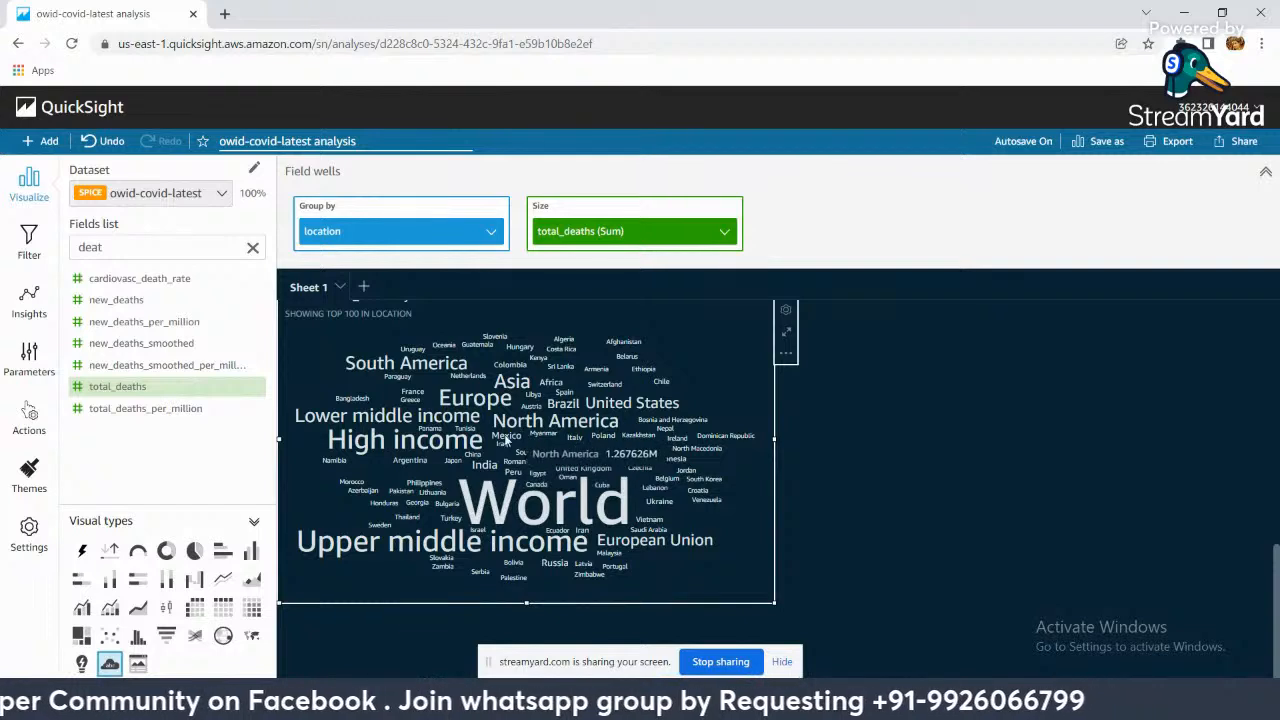
Step: Colour the word Asia yellow in the total_deaths by location word cloud
click(786, 357)
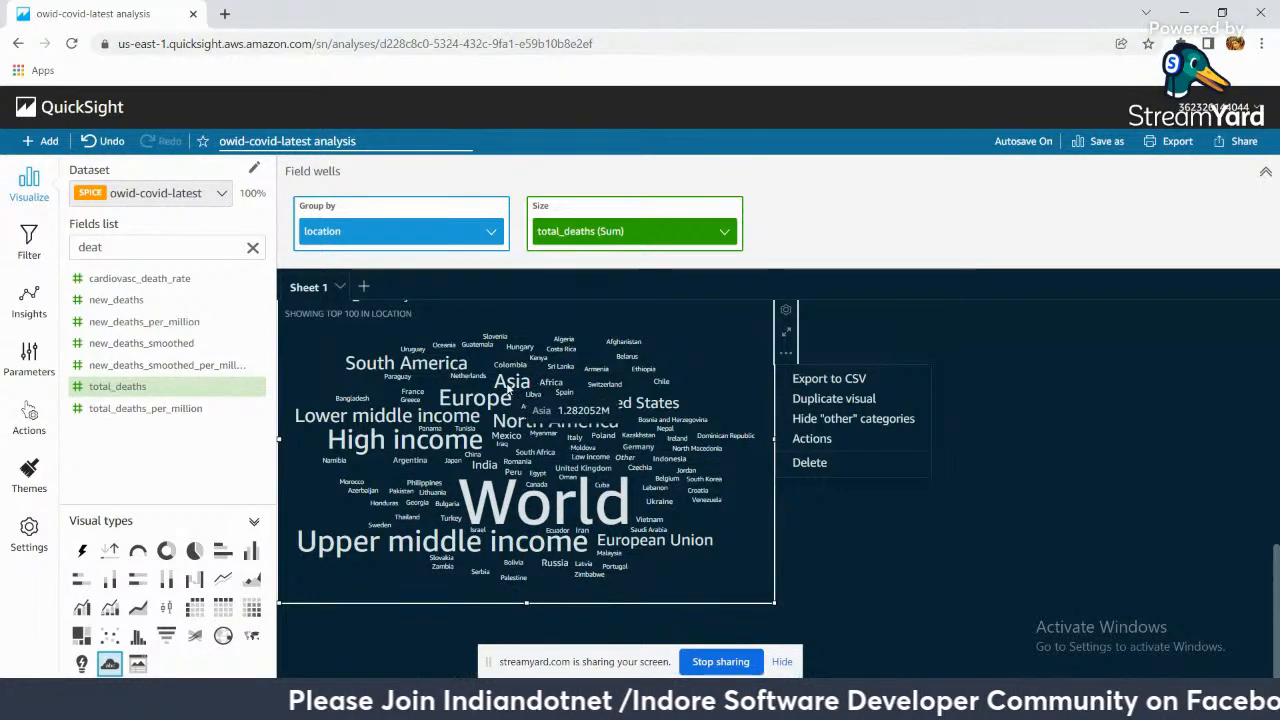
click(508, 390)
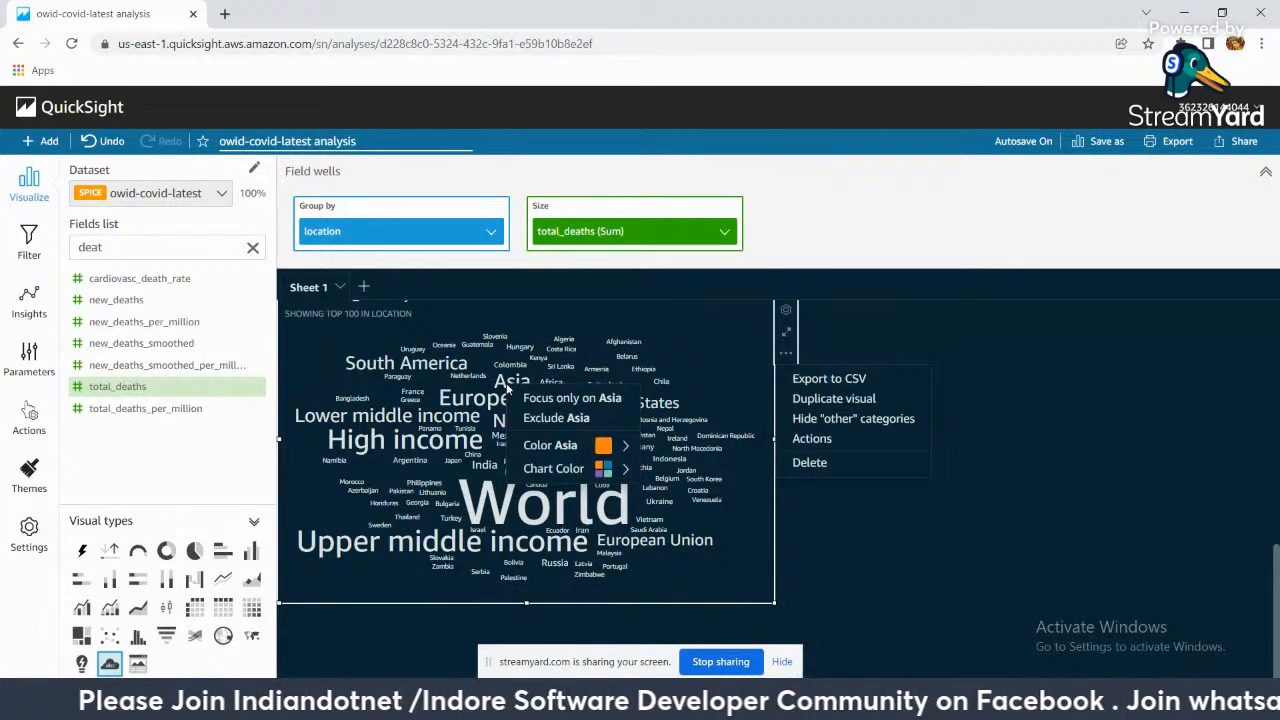
mouse_move(547, 456)
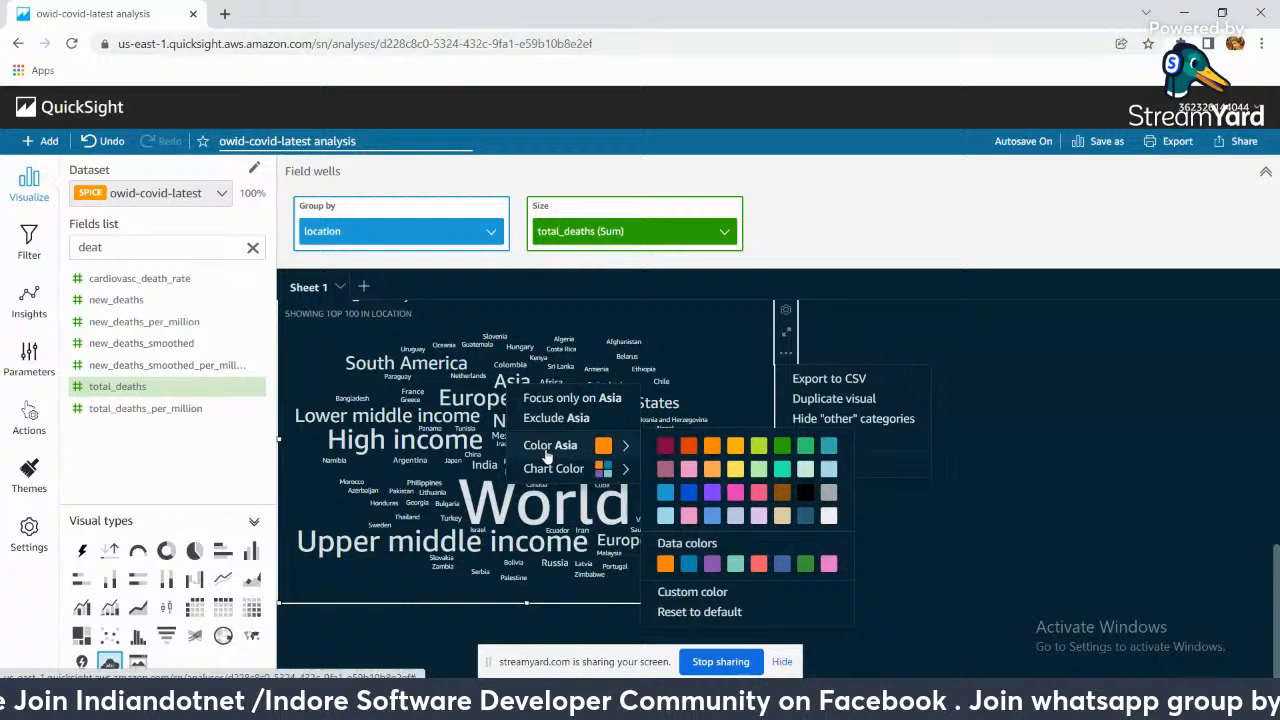
click(727, 470)
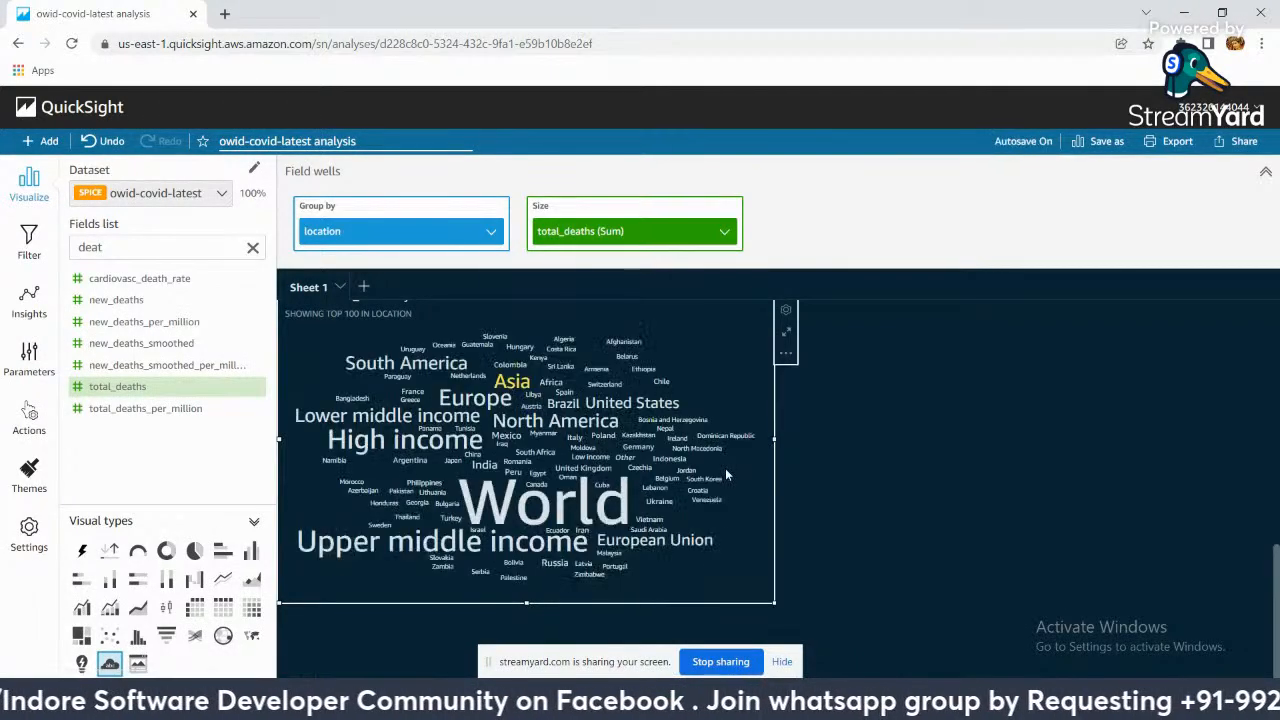
Step: Colour the word North America light green in the word cloud
click(535, 430)
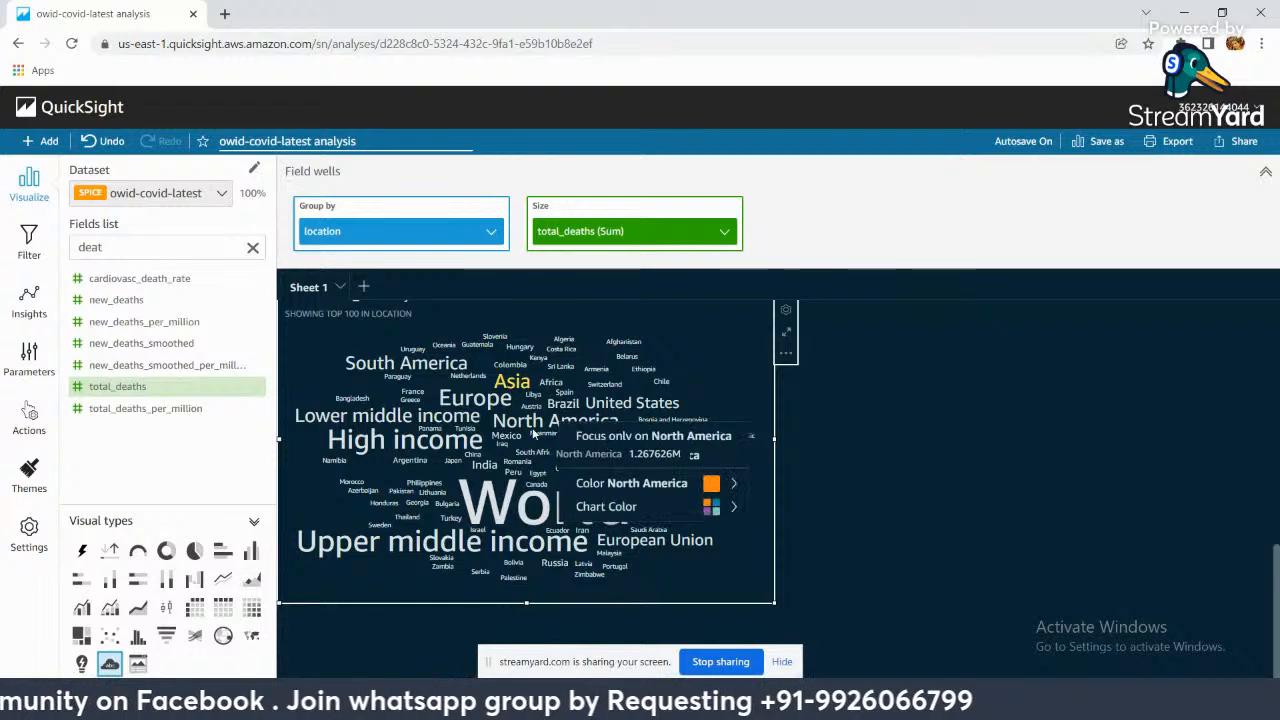
mouse_move(620, 470)
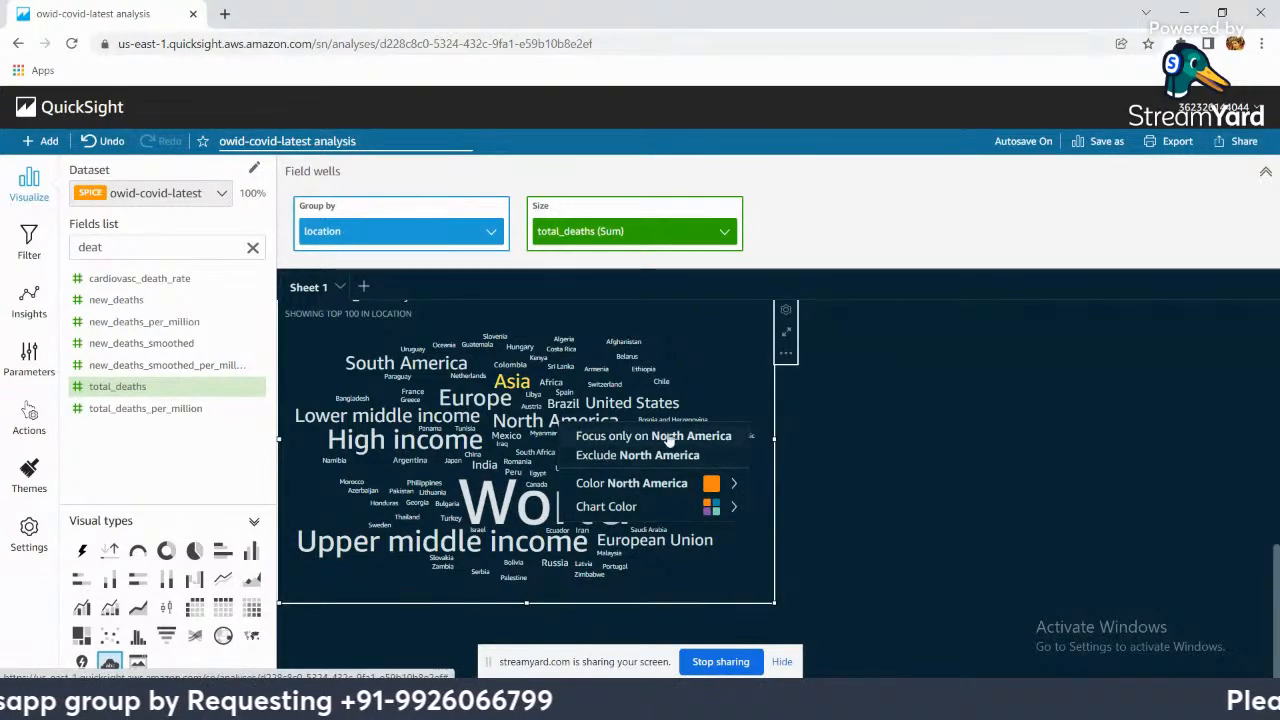
mouse_move(700, 485)
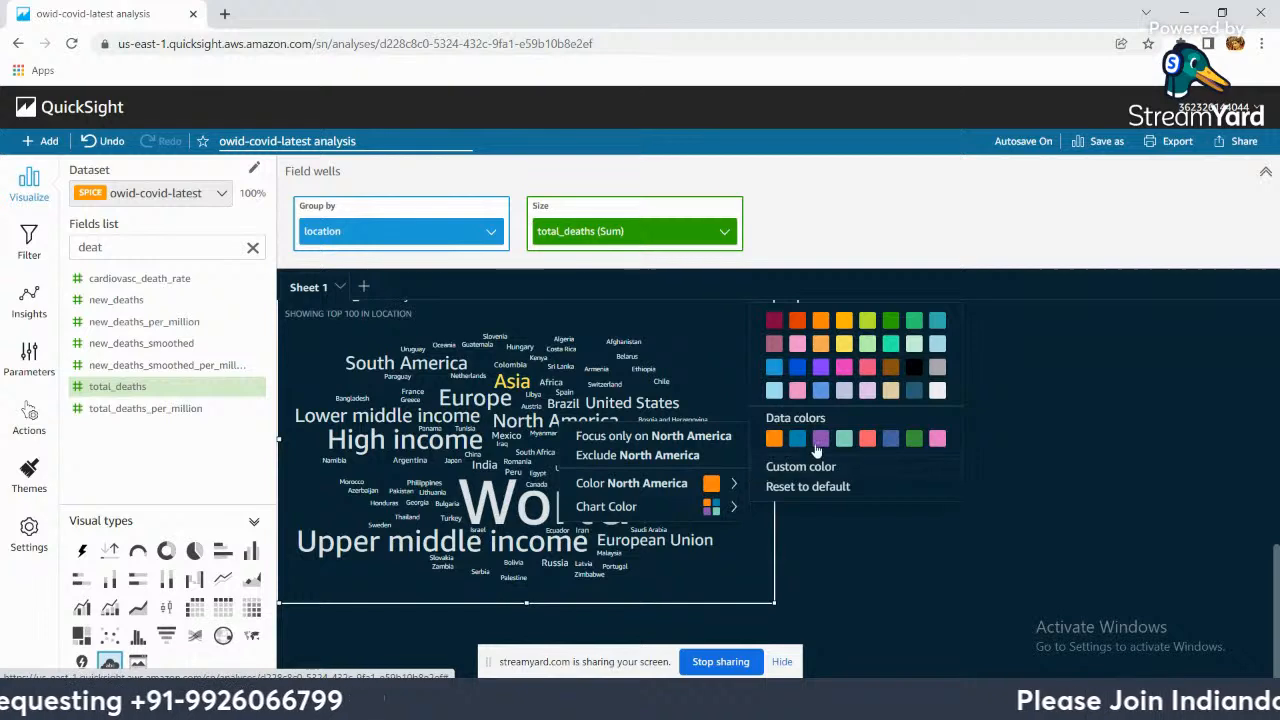
click(866, 344)
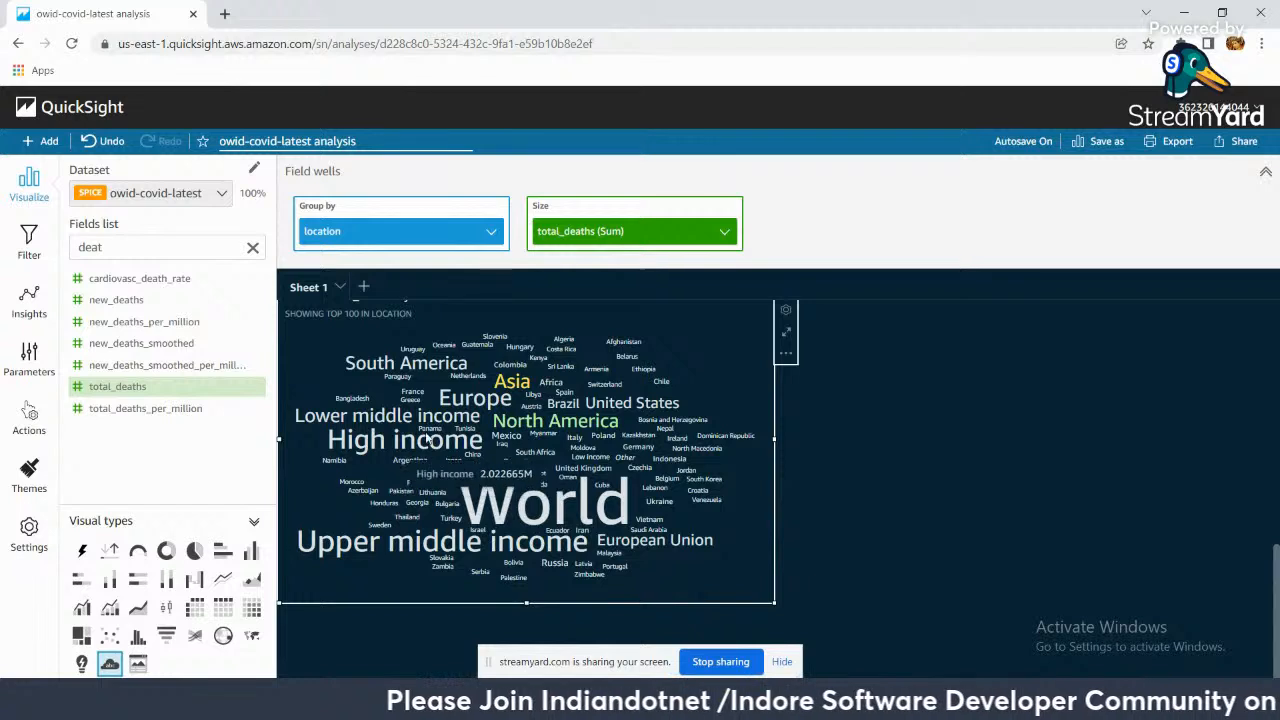
Step: Examine the word cloud's formatting options, including its word cloud and Group by settings
click(788, 314)
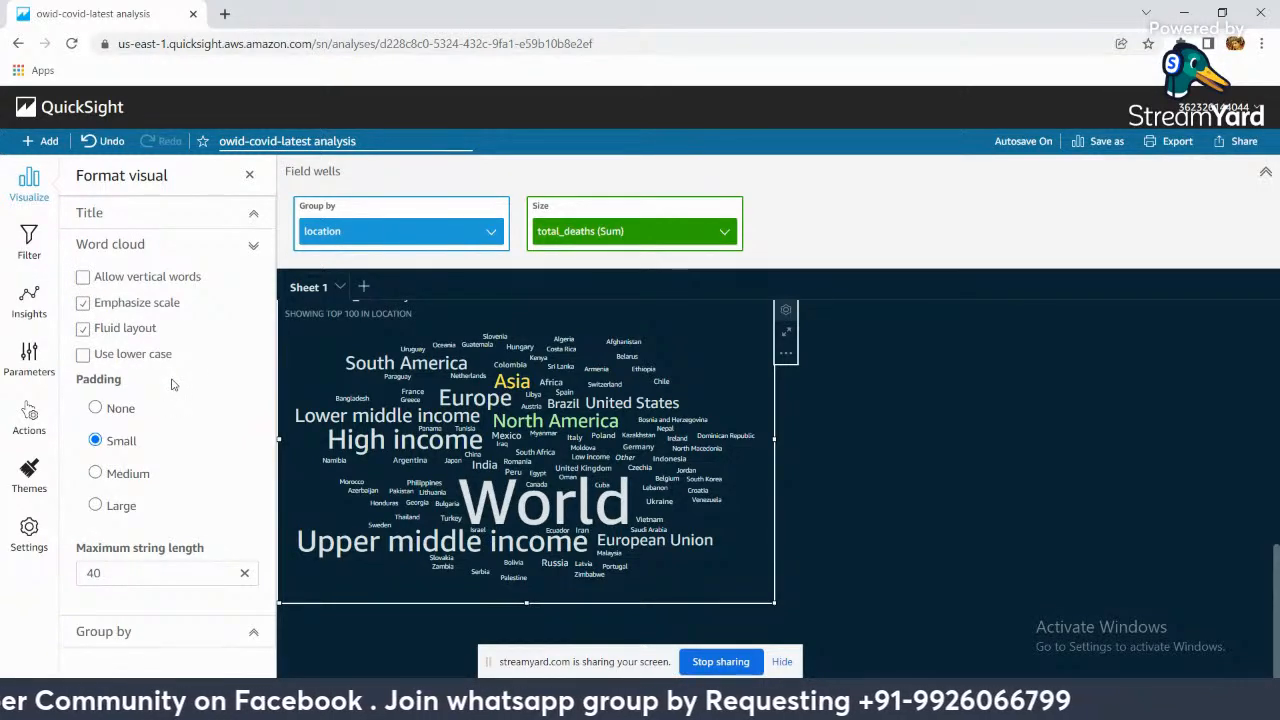
click(214, 630)
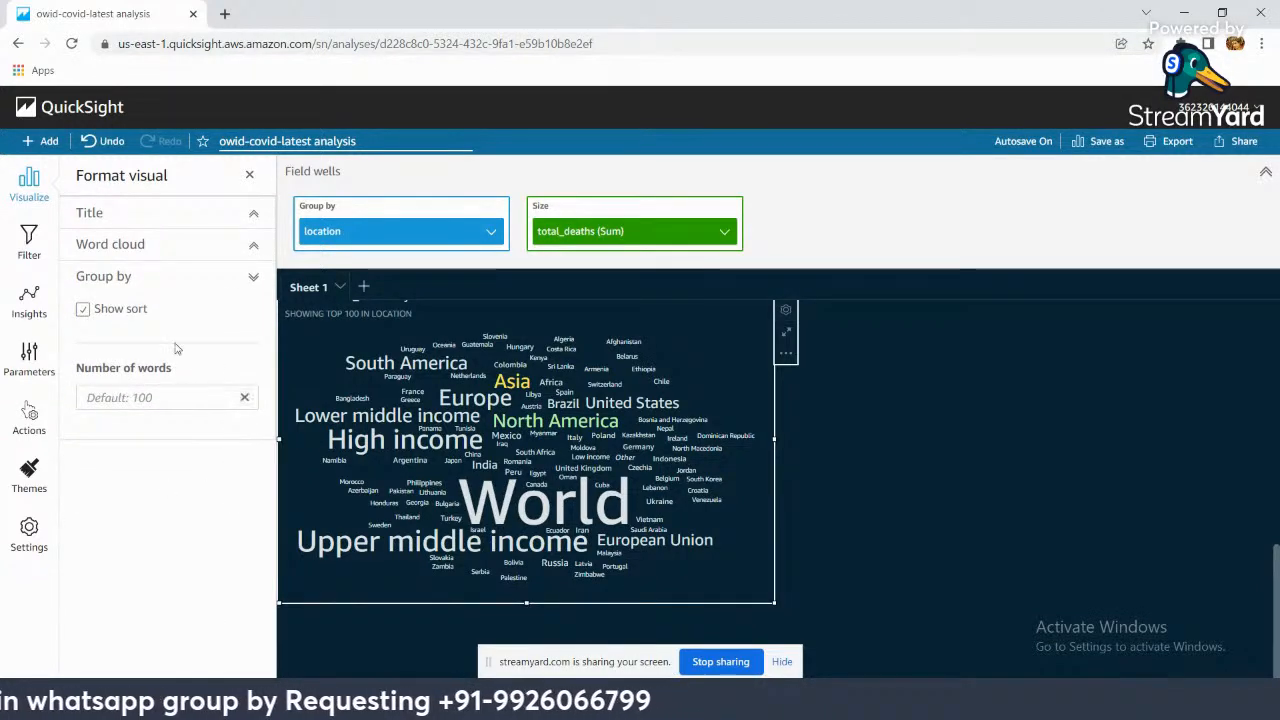
click(253, 276)
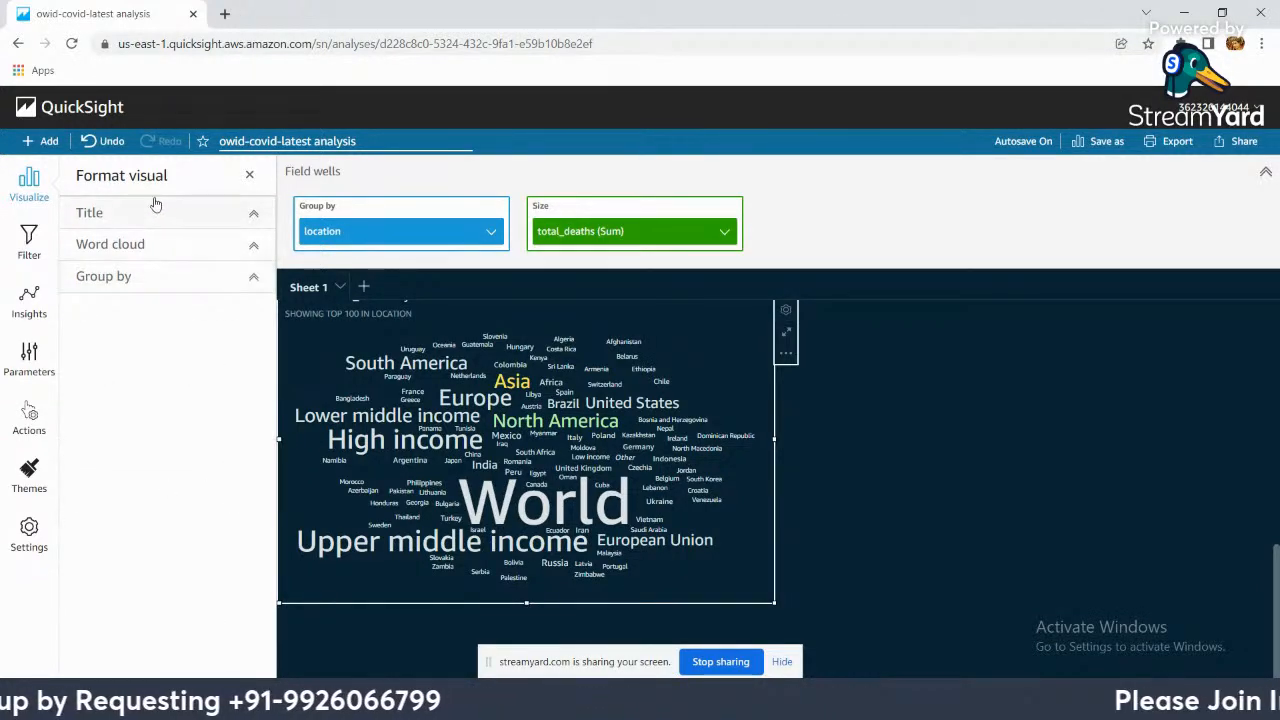
Step: Create a filter for the word cloud by searching the fields for "loca" and choosing location
click(34, 248)
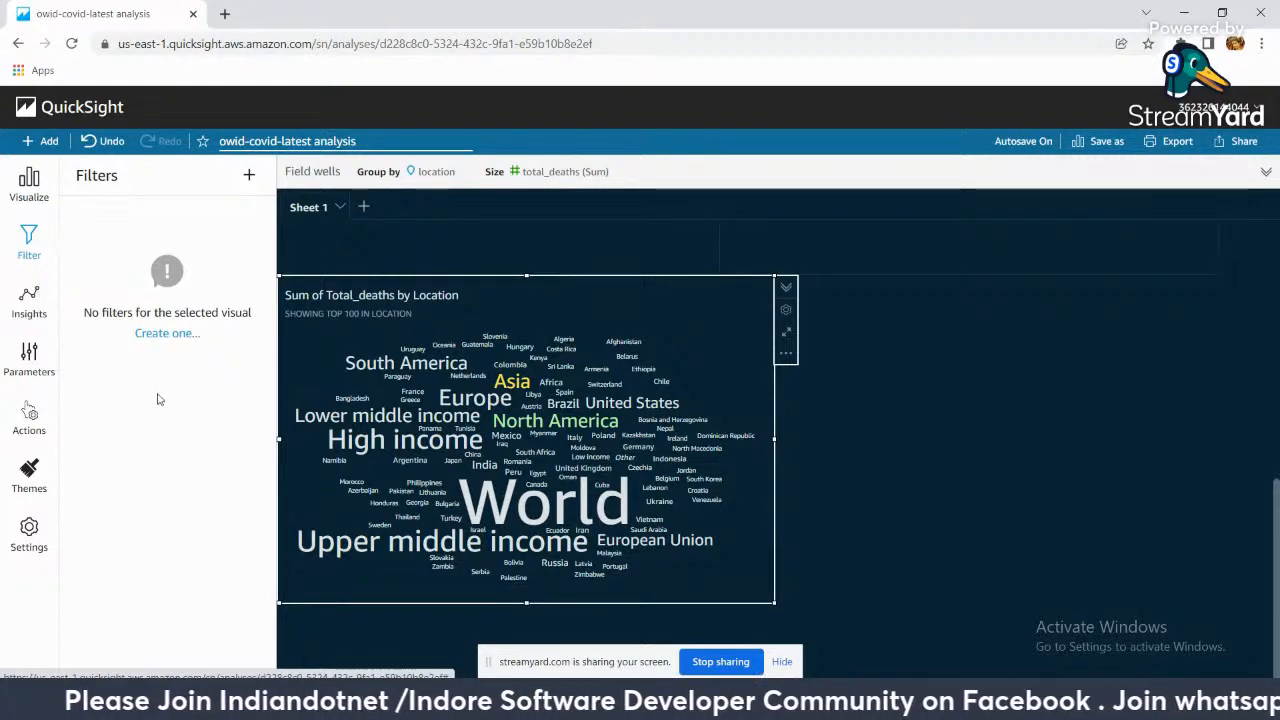
click(166, 336)
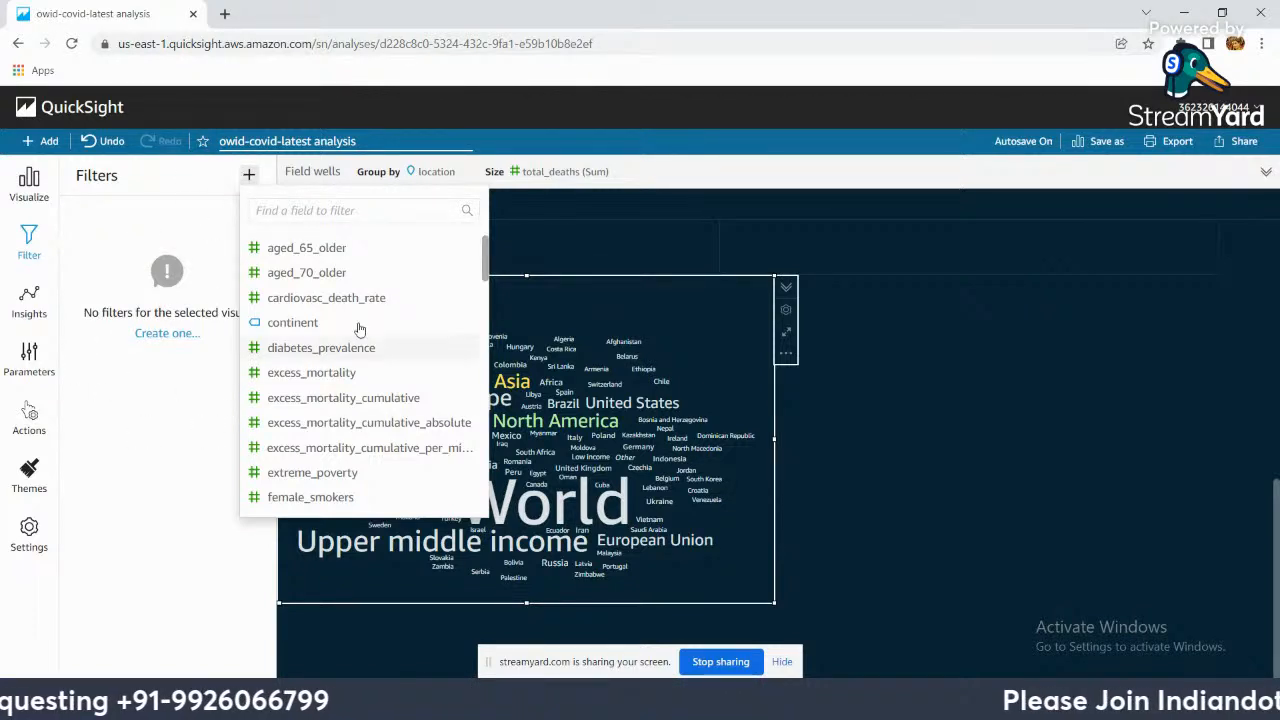
click(334, 208)
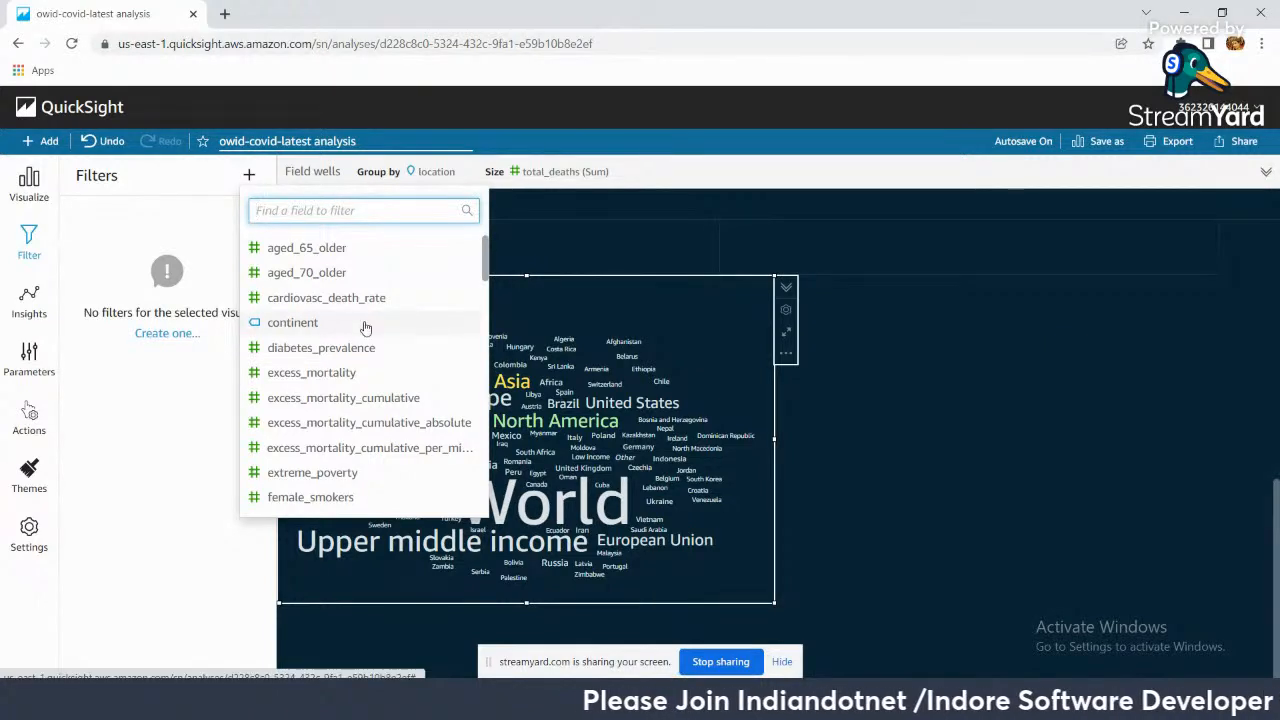
text(local)
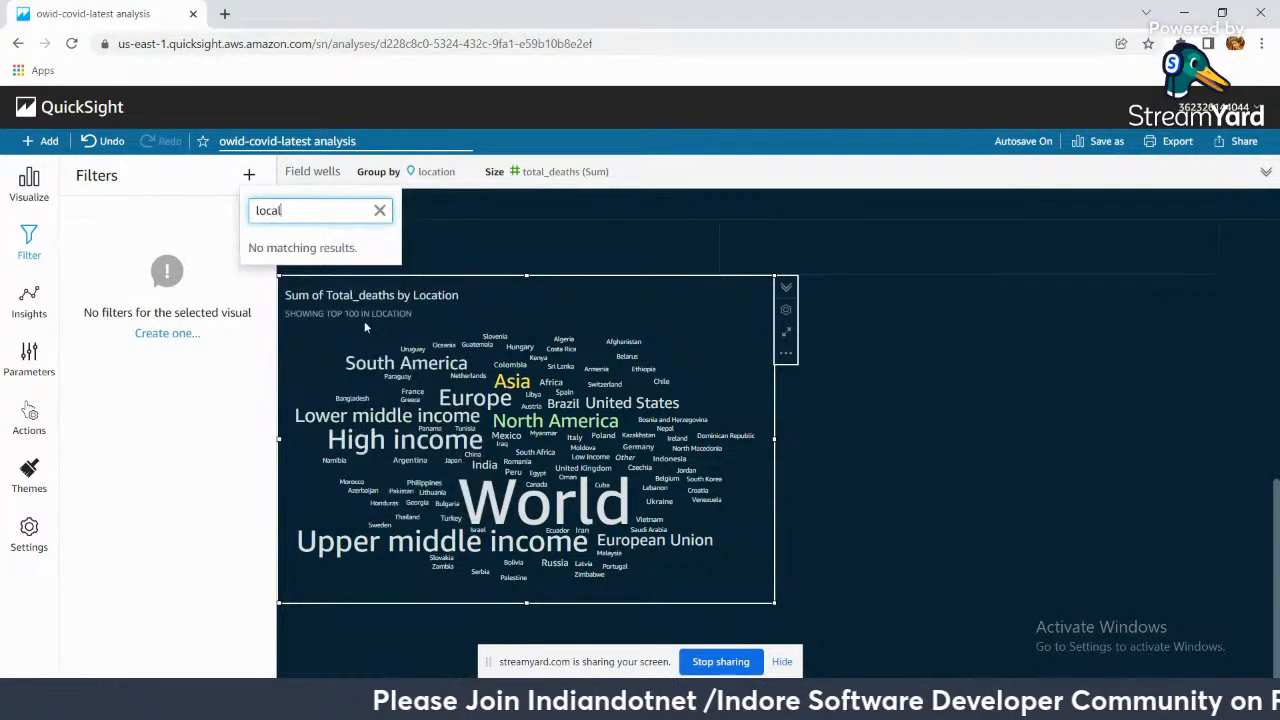
key(BackSpace)
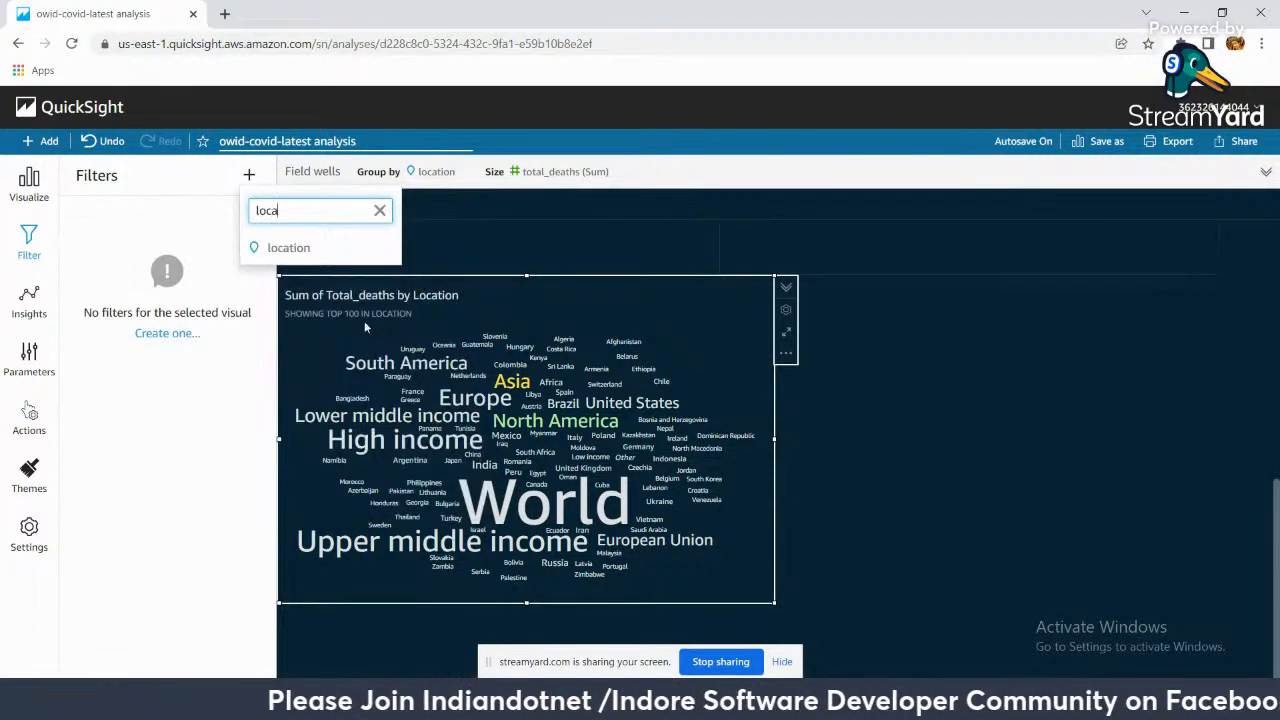
click(268, 250)
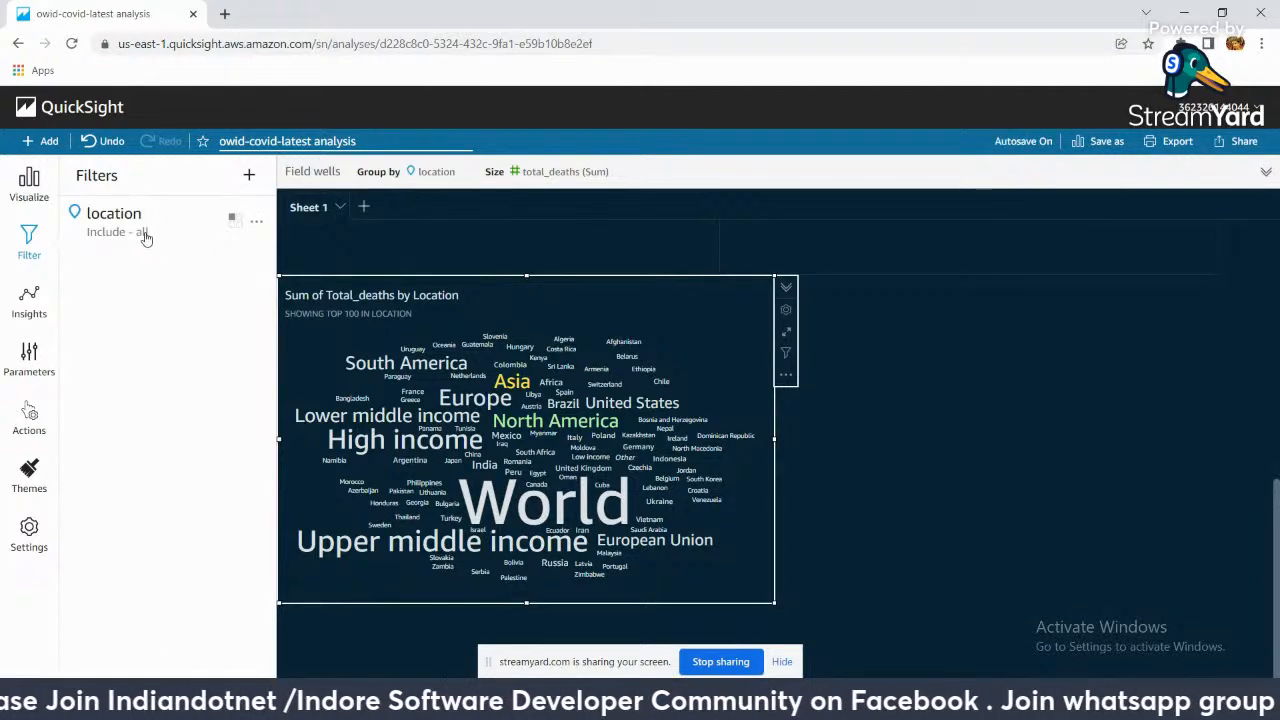
Step: Open the location filter, search its values for "world" and deselect World
click(112, 233)
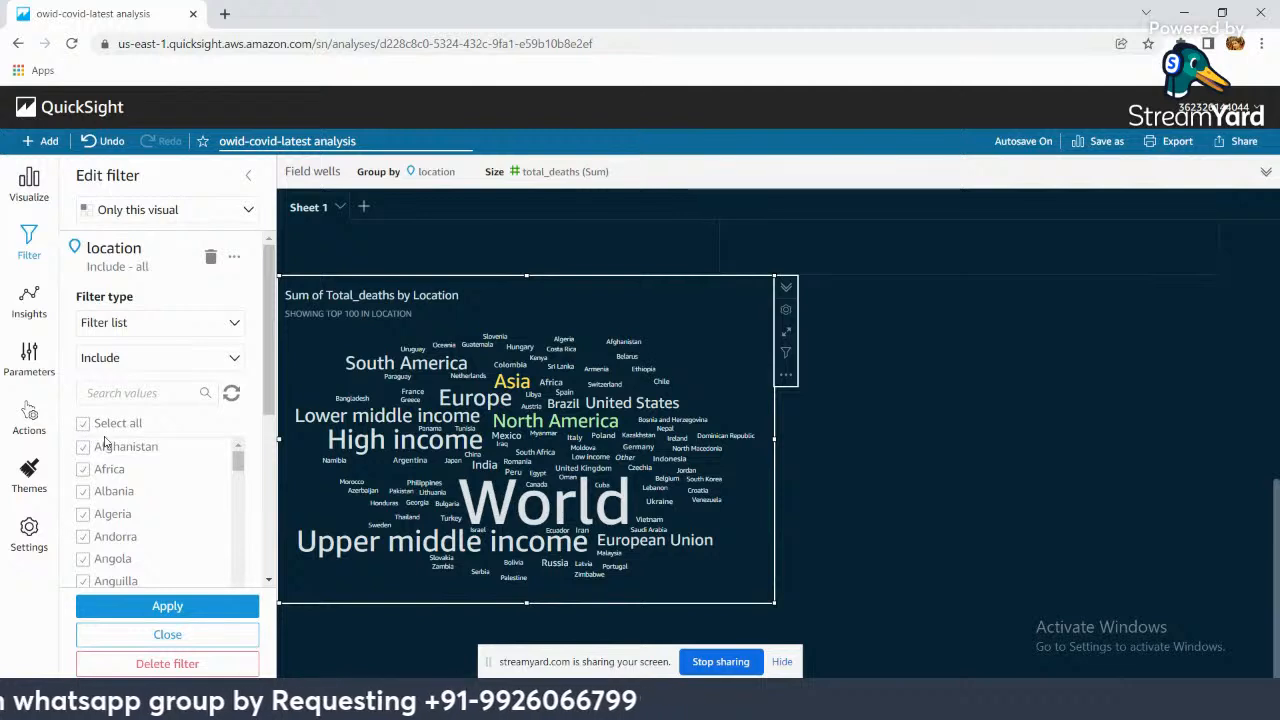
scroll(122, 457, down, 5)
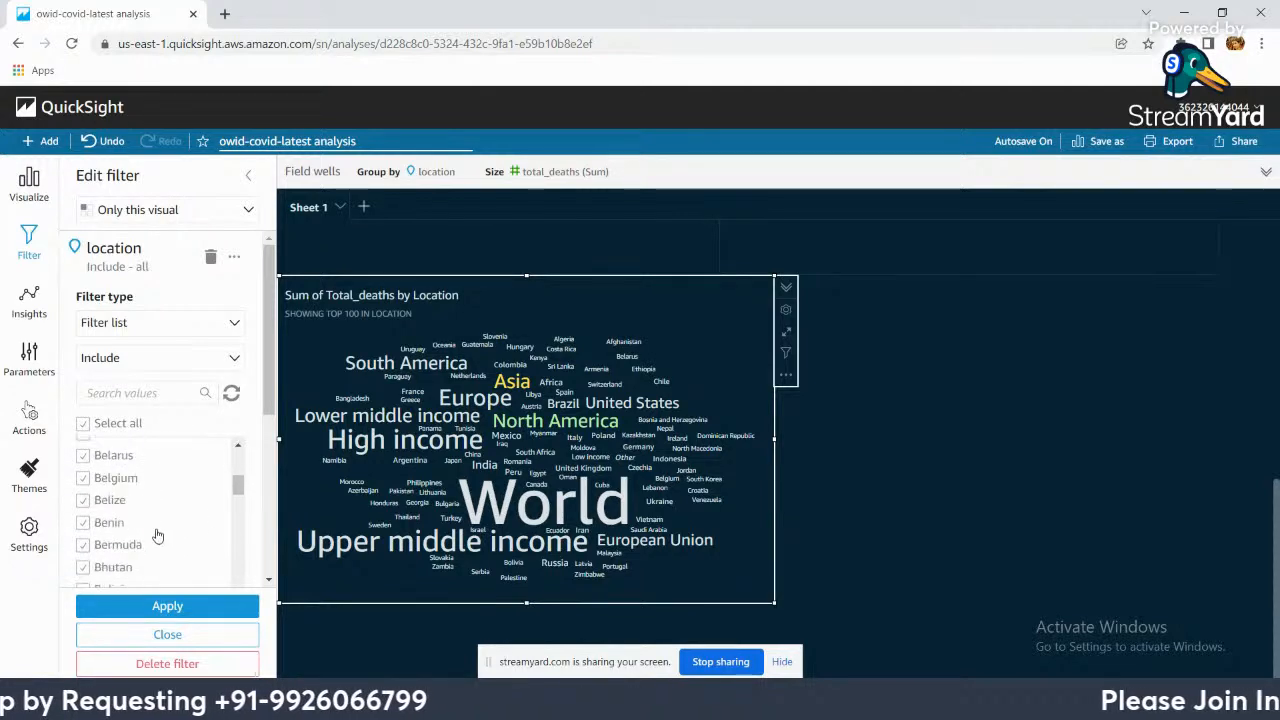
scroll(151, 535, down, 3)
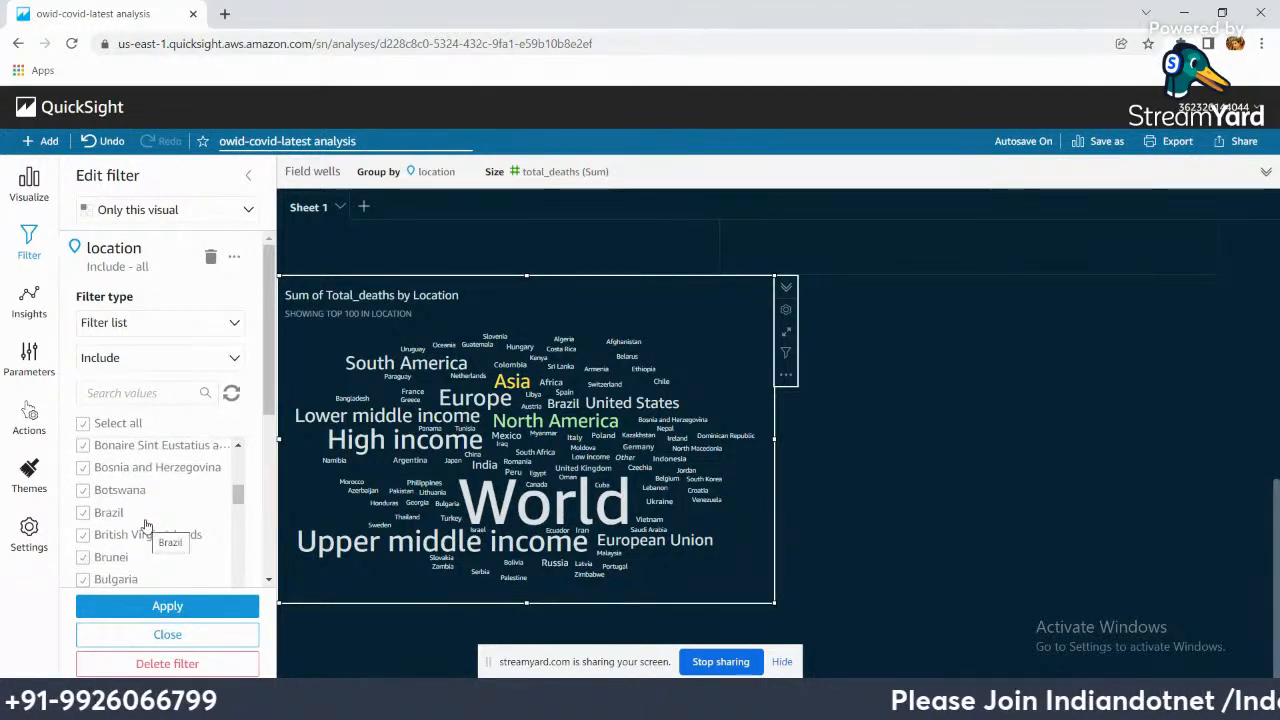
scroll(145, 527, up, 4)
scroll(142, 520, down, 2)
scroll(142, 520, down, 8)
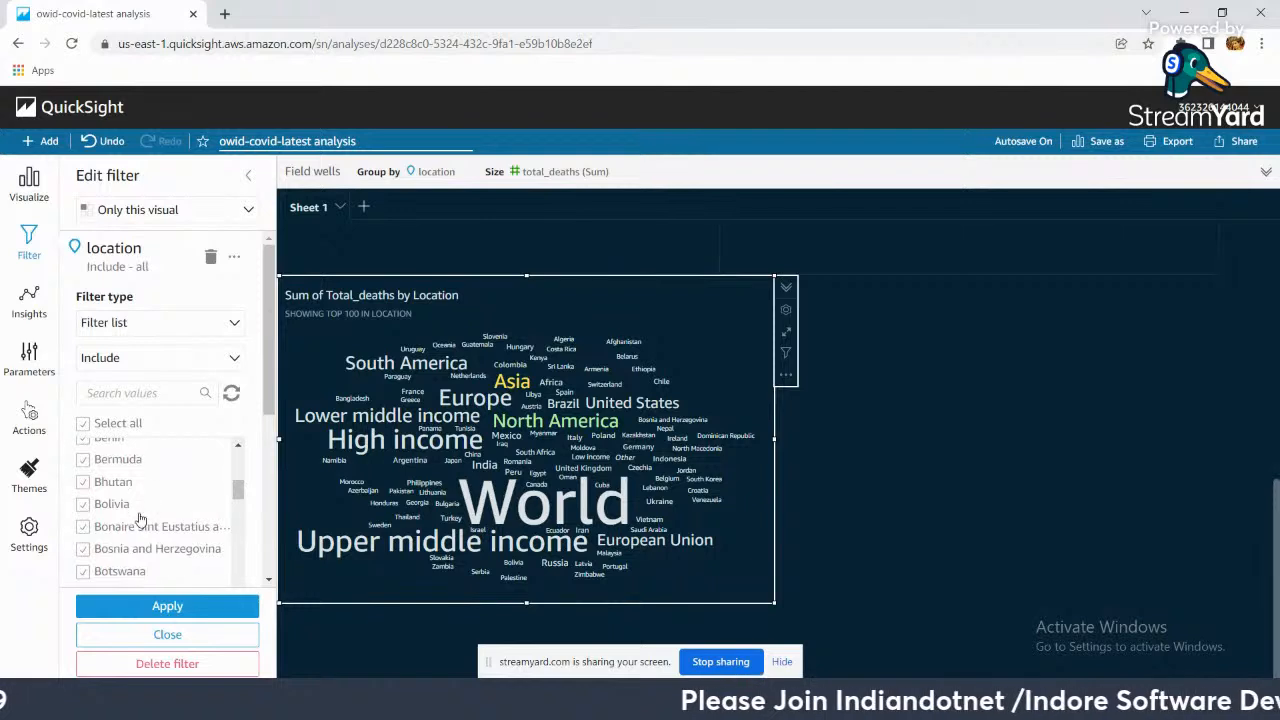
click(127, 390)
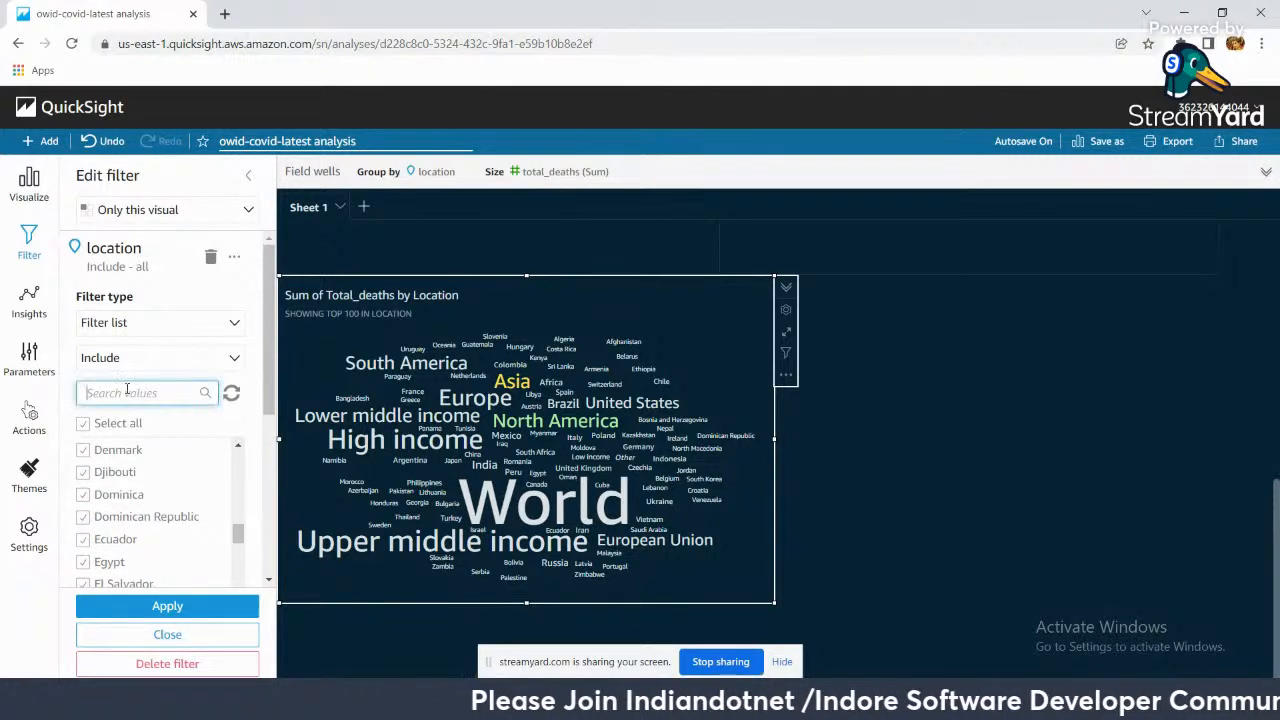
text(word)
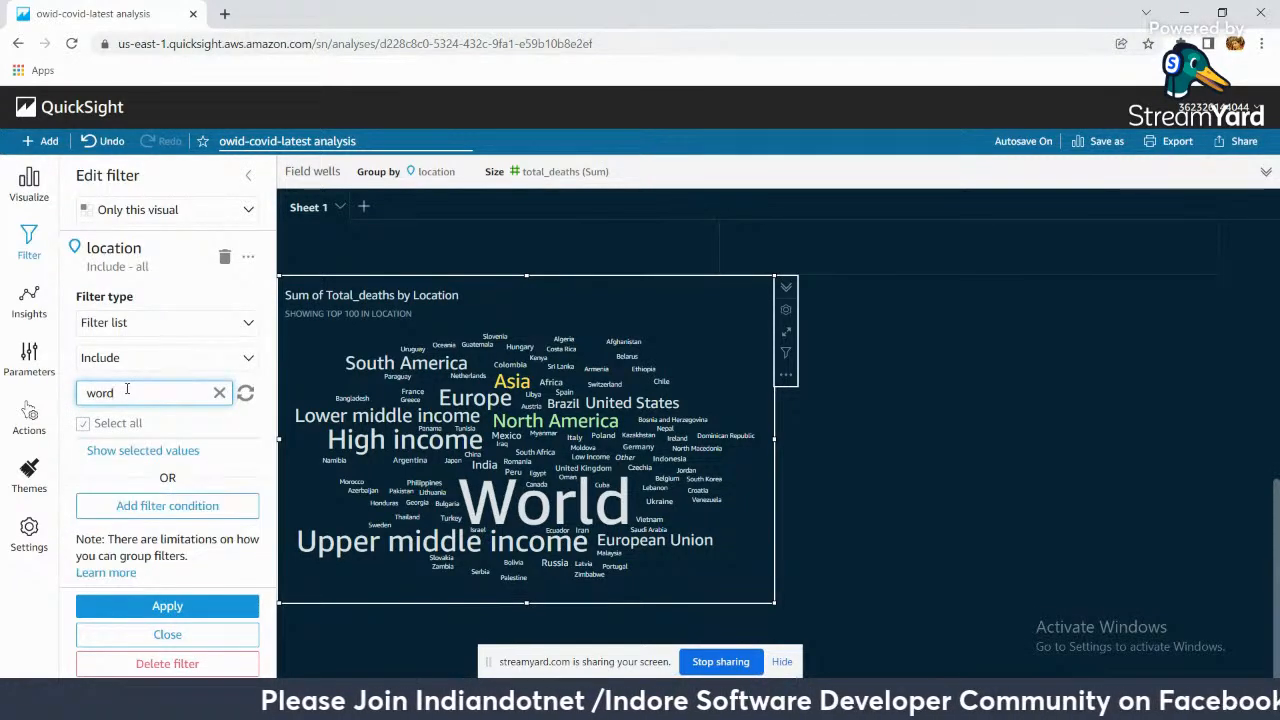
key(BackSpace)
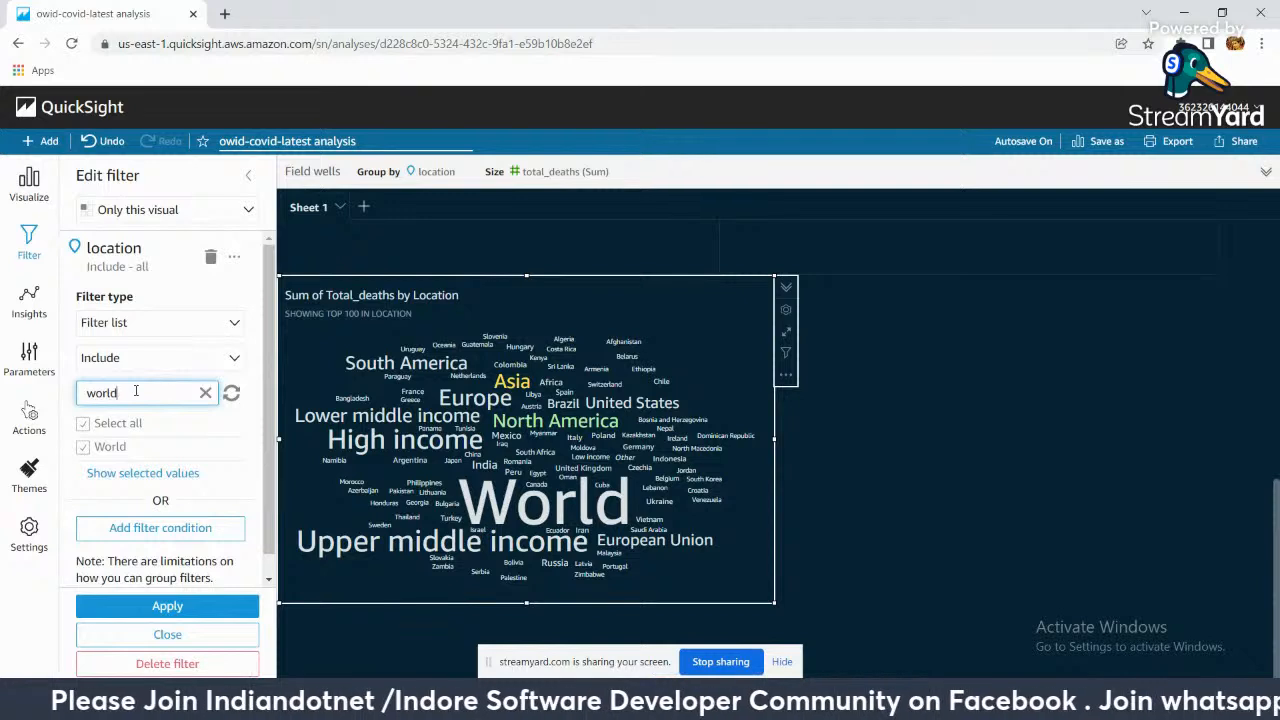
text(ld)
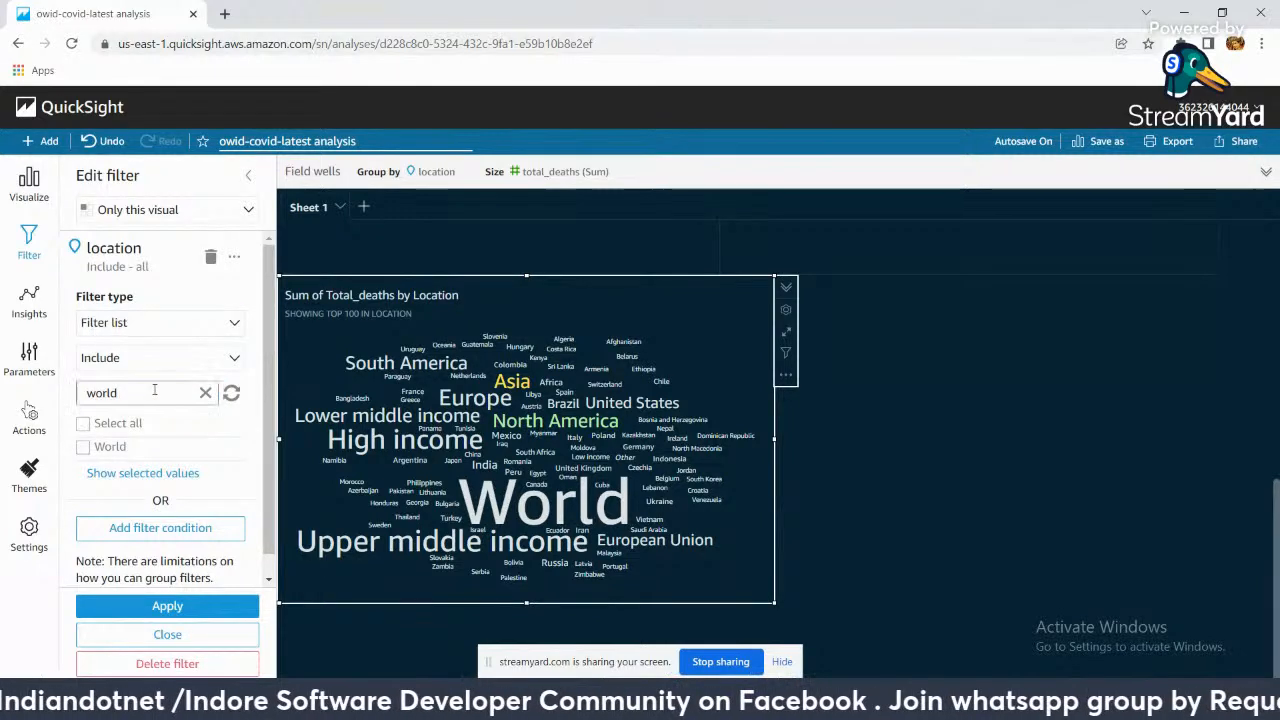
Step: Search the location filter's values for "uppe" and deselect Upper middle income
key(ctrl+a)
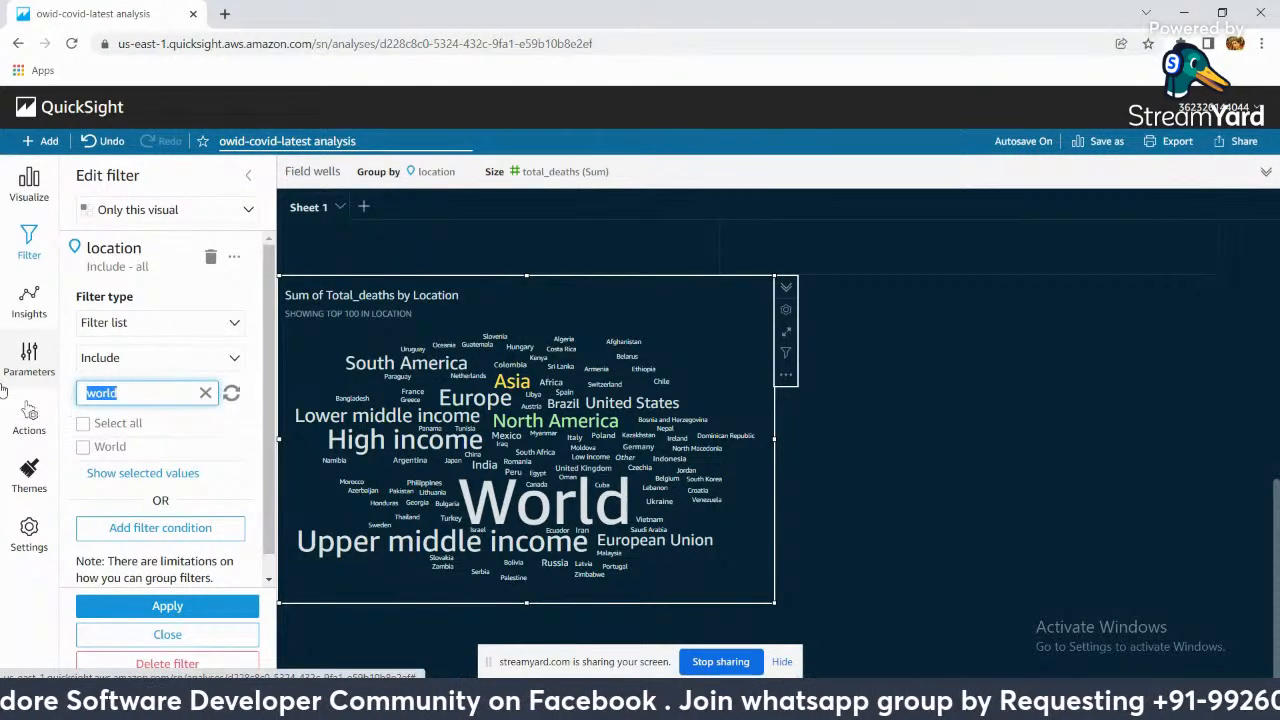
text(y)
key(BackSpace)
text(uppe)
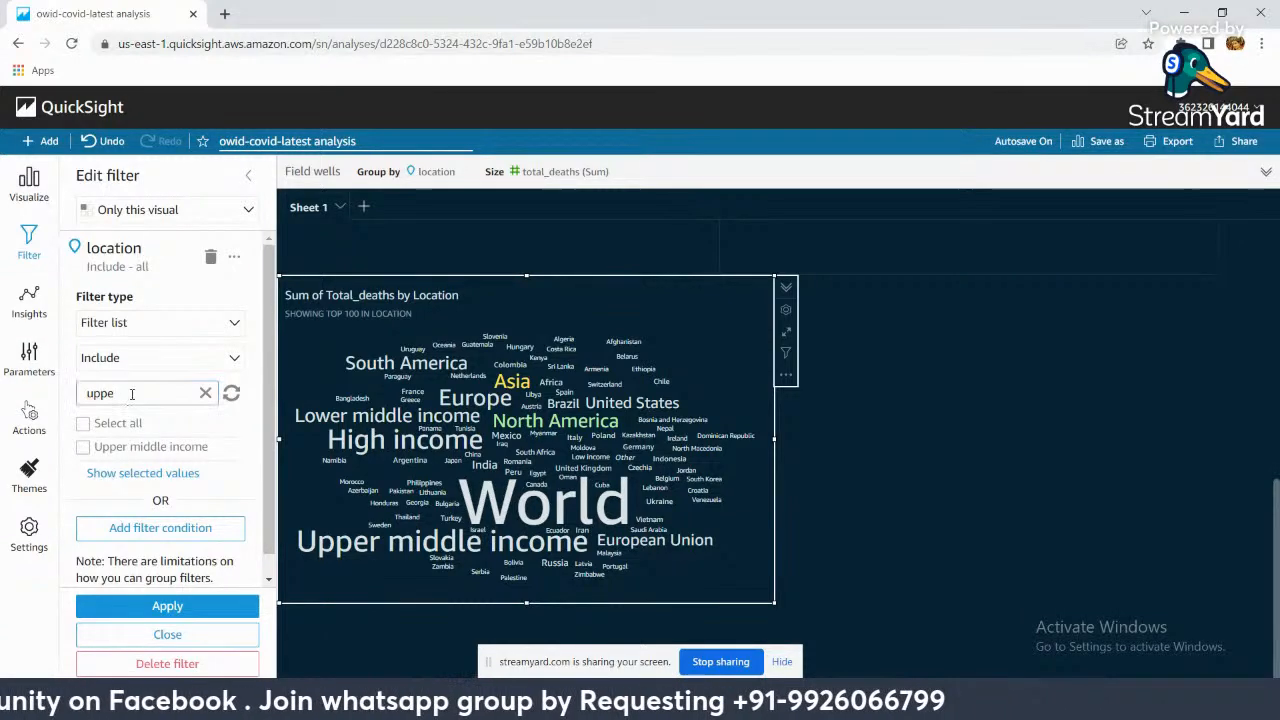
Step: Search the filter values for "hig", deselect High income and apply the location filter to the word cloud
key(ctrl+a)
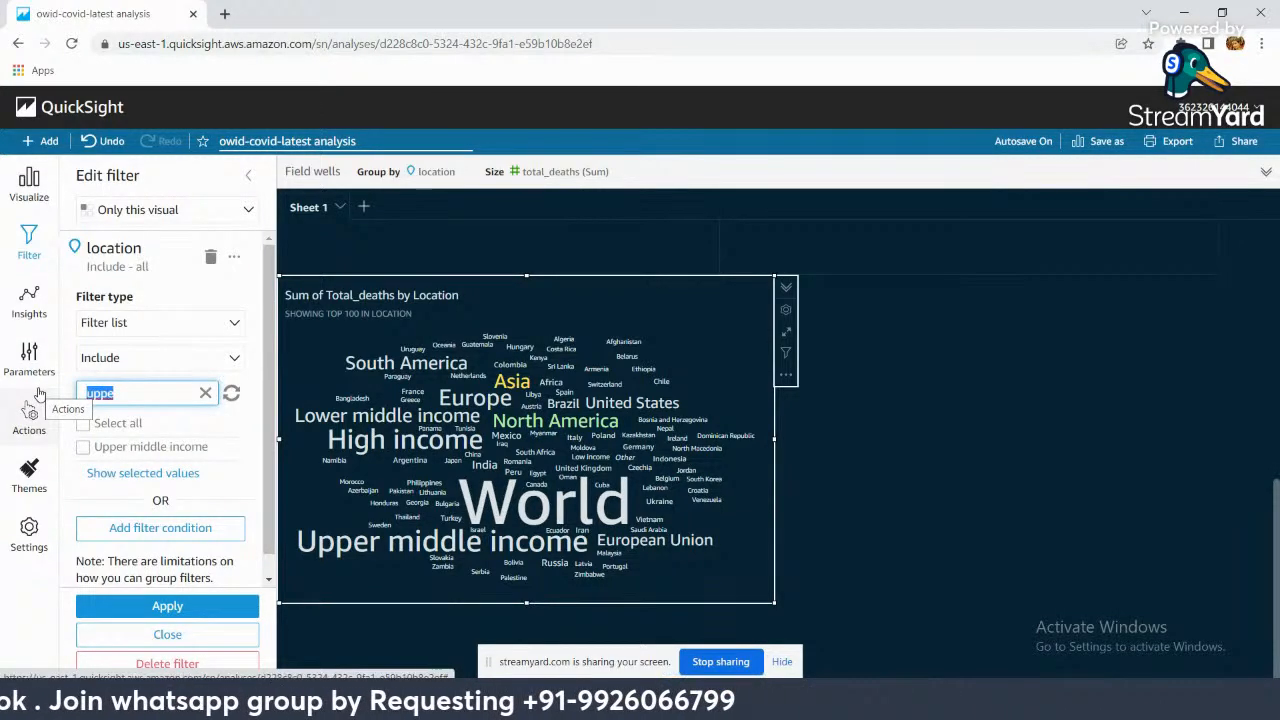
text(hig)
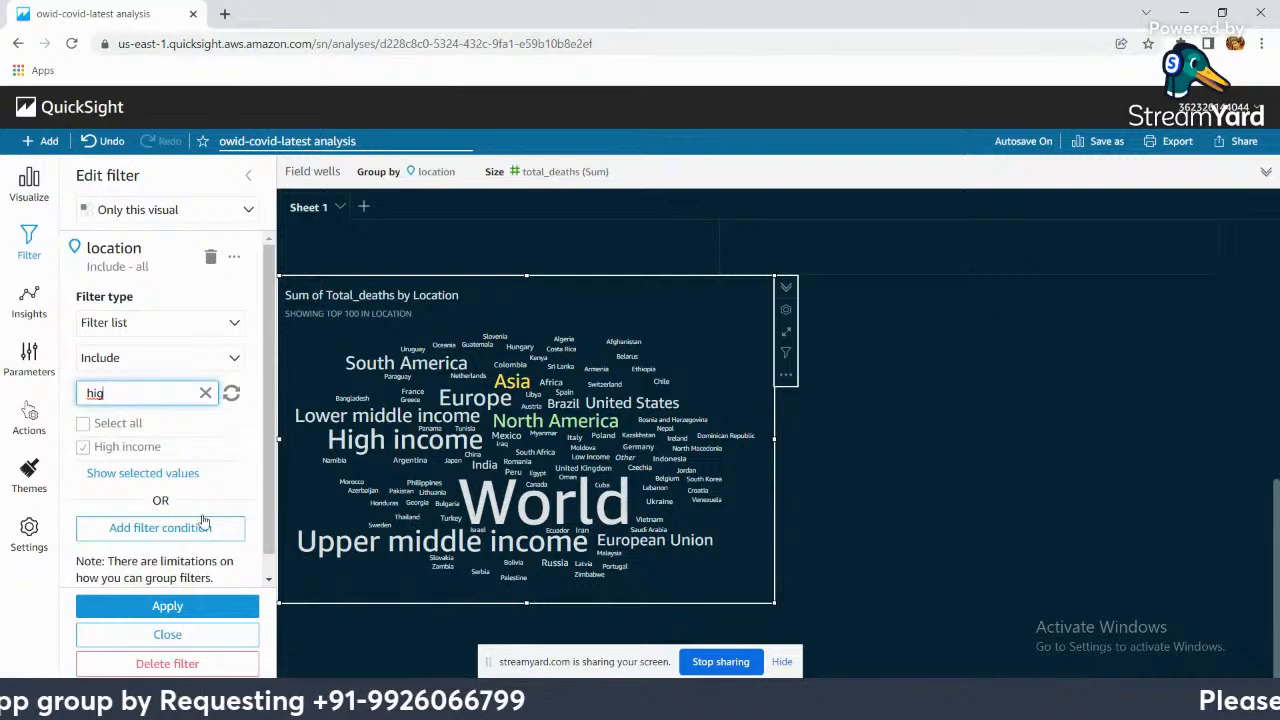
click(83, 447)
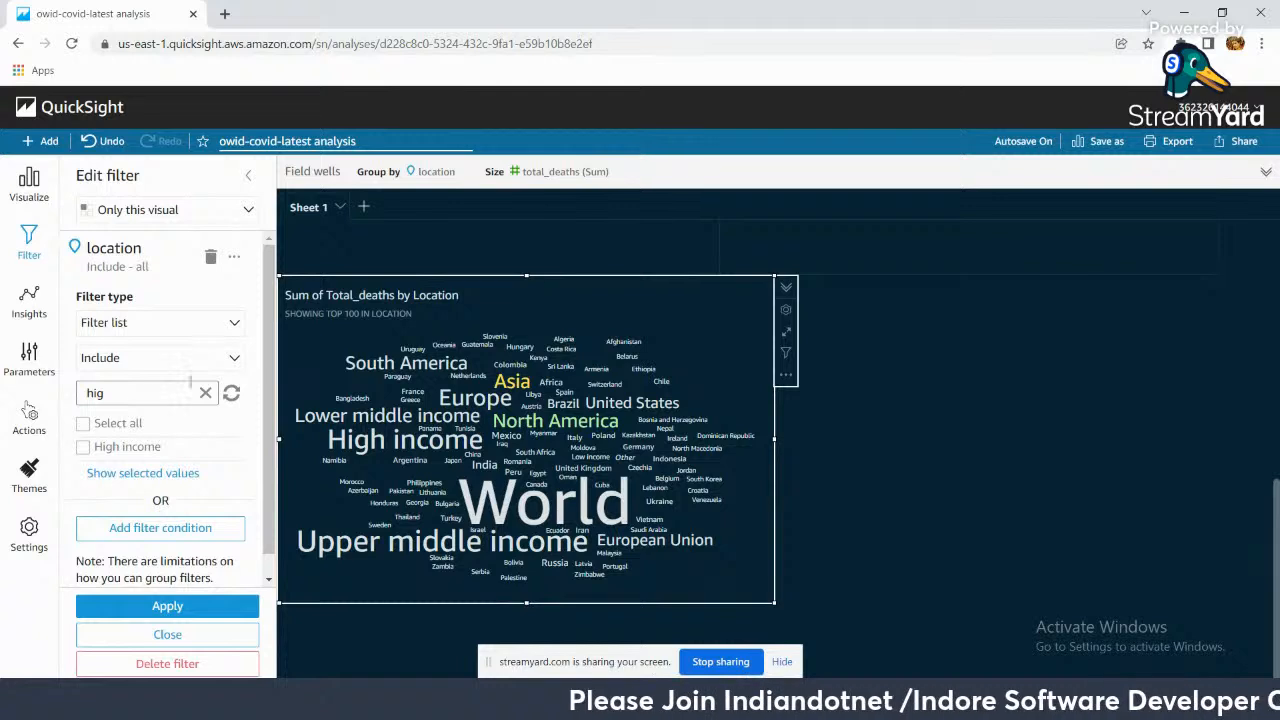
click(157, 610)
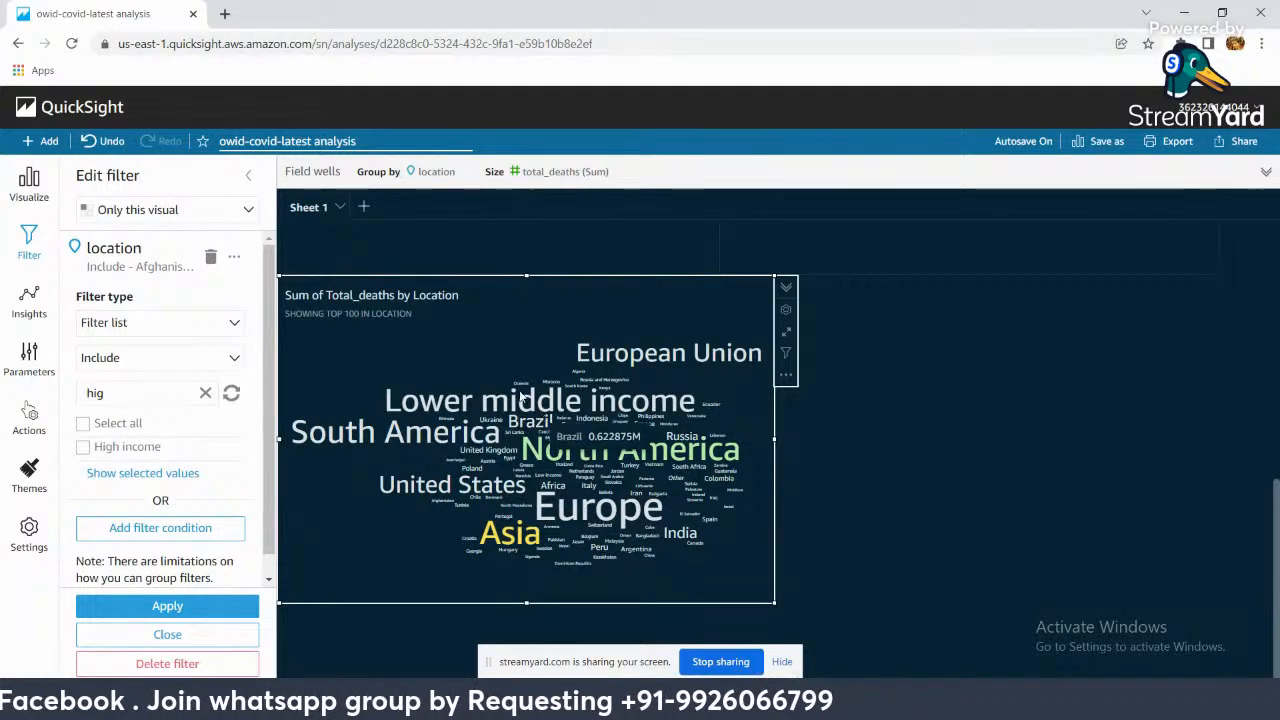
Step: Close the filter settings and add another empty visual to Sheet 1
click(29, 240)
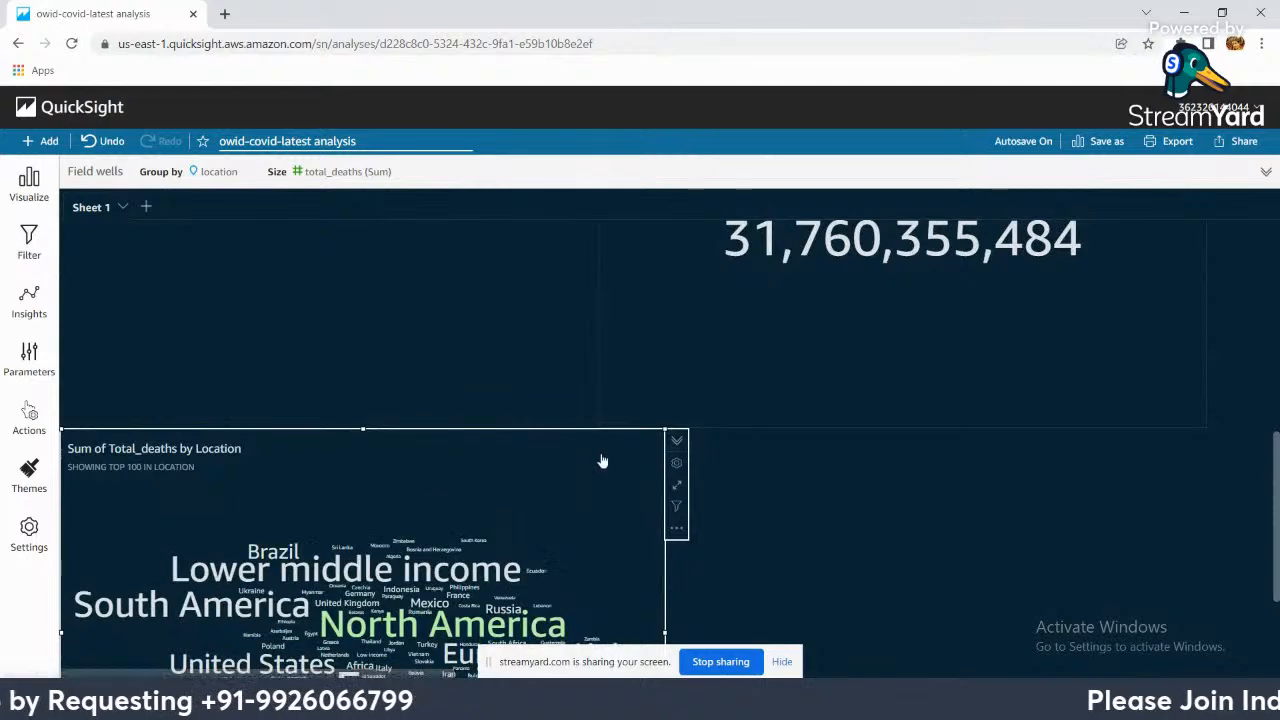
scroll(583, 466, down, 2)
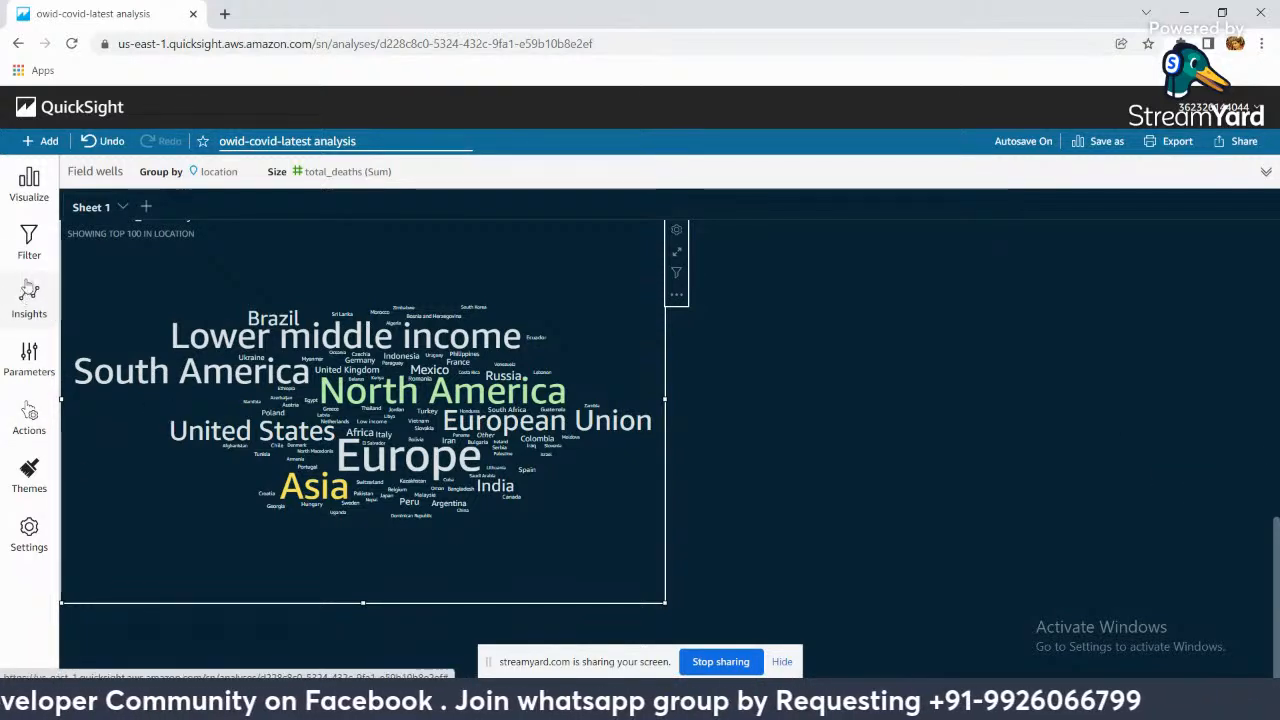
click(28, 146)
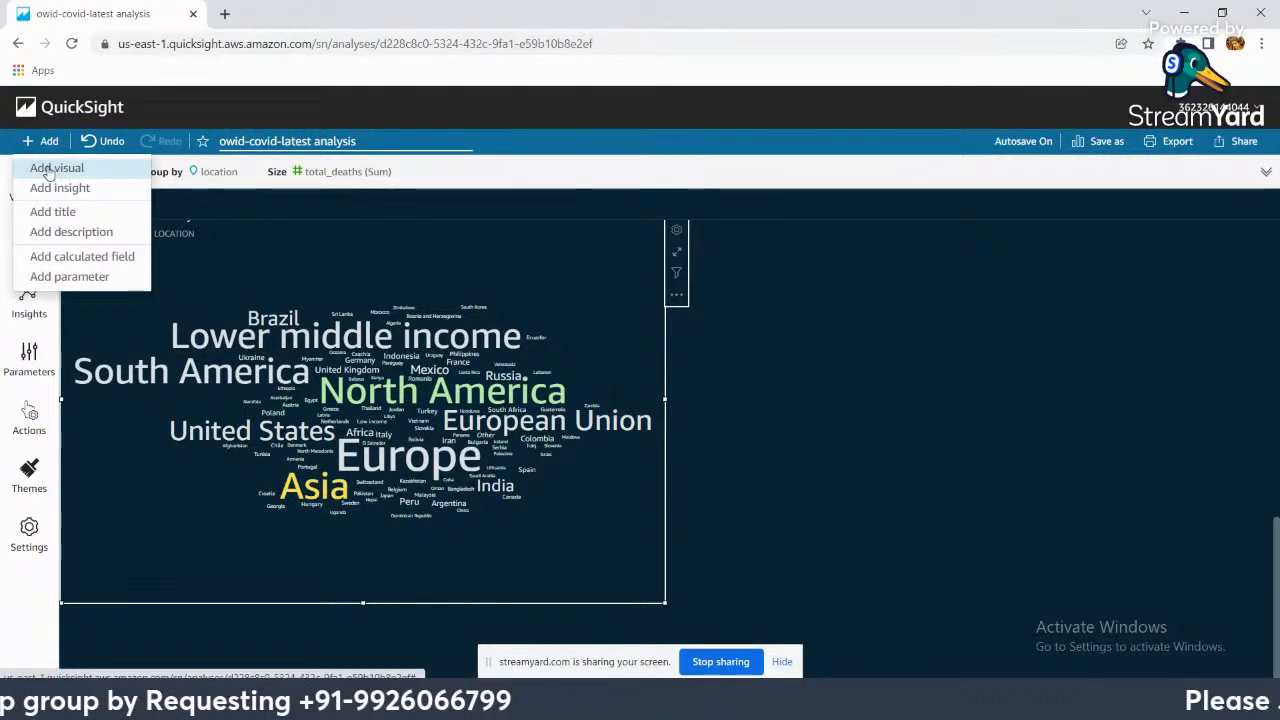
click(56, 168)
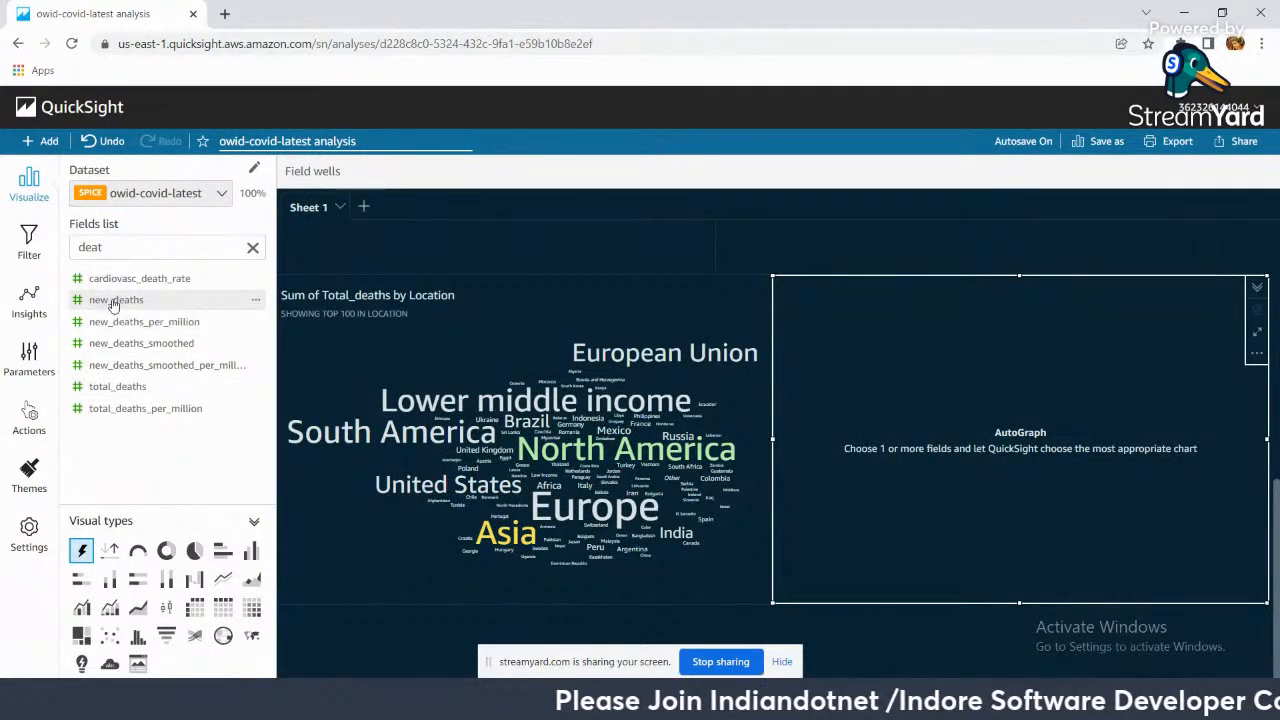
Step: Build a pie chart of summed new_deaths by location in the empty visual
drag(113, 307, 1082, 428)
drag(1245, 595, 1245, 595)
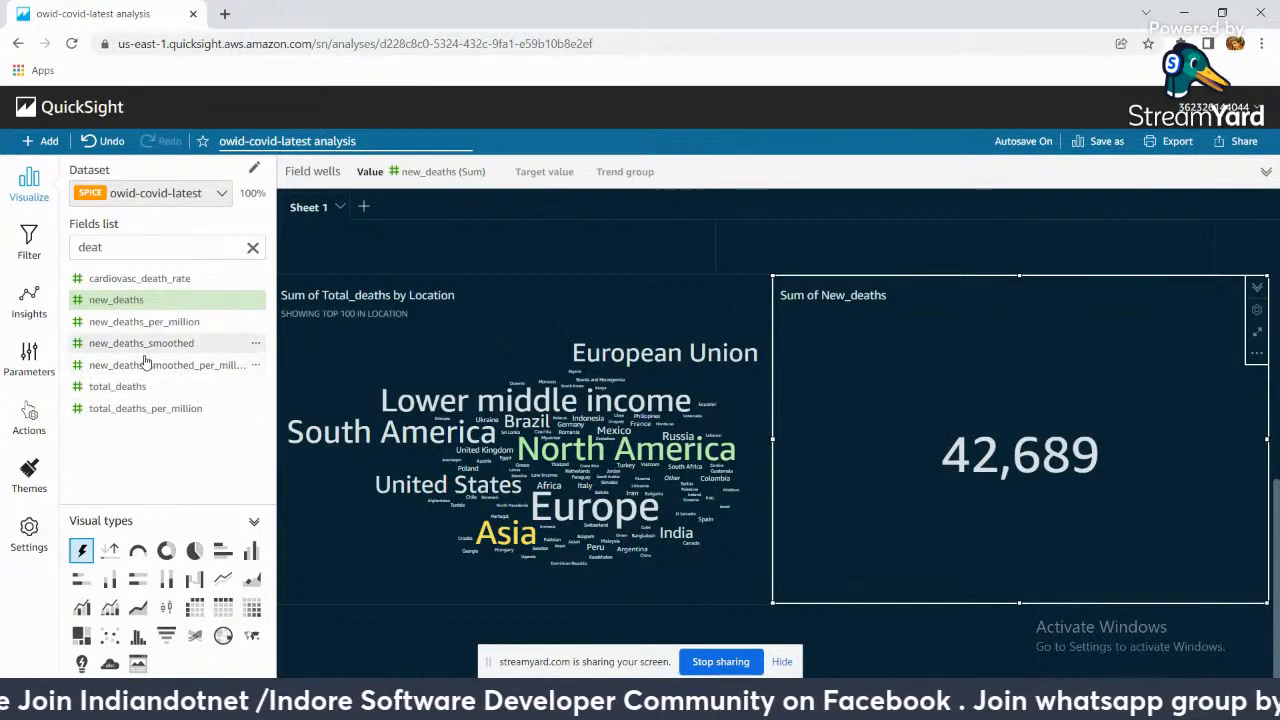
double_click(111, 248)
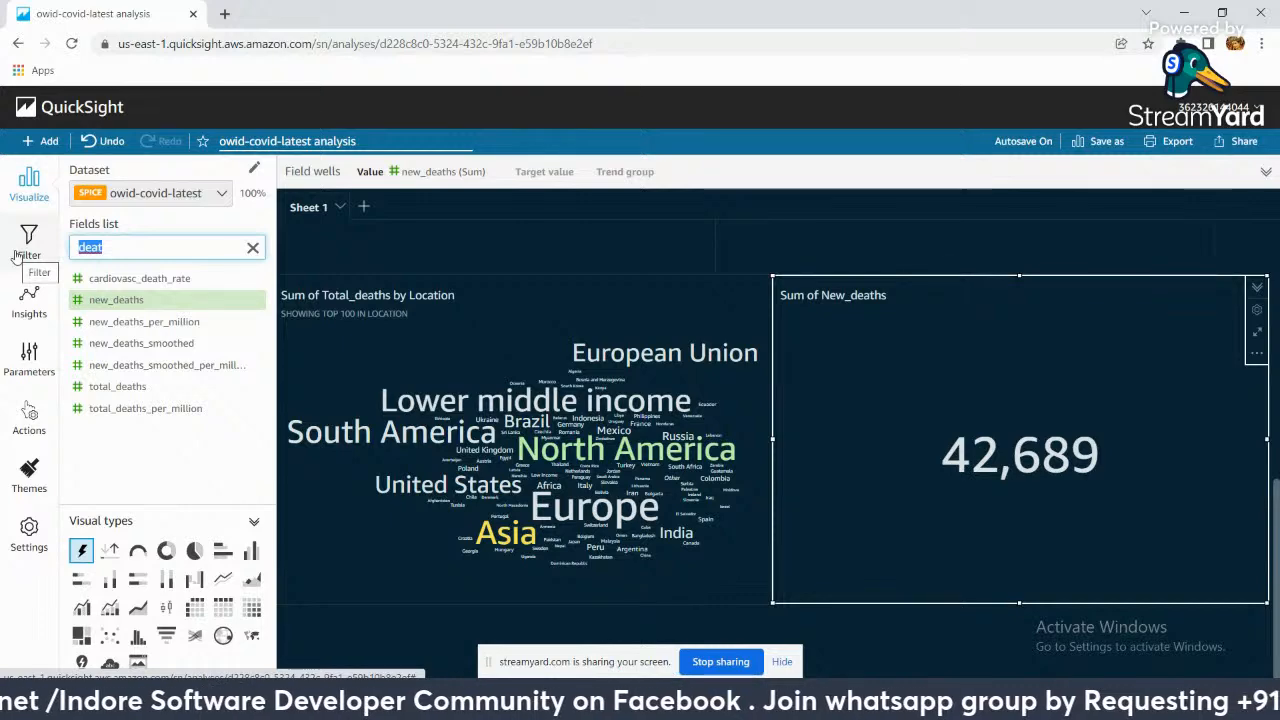
text(loca)
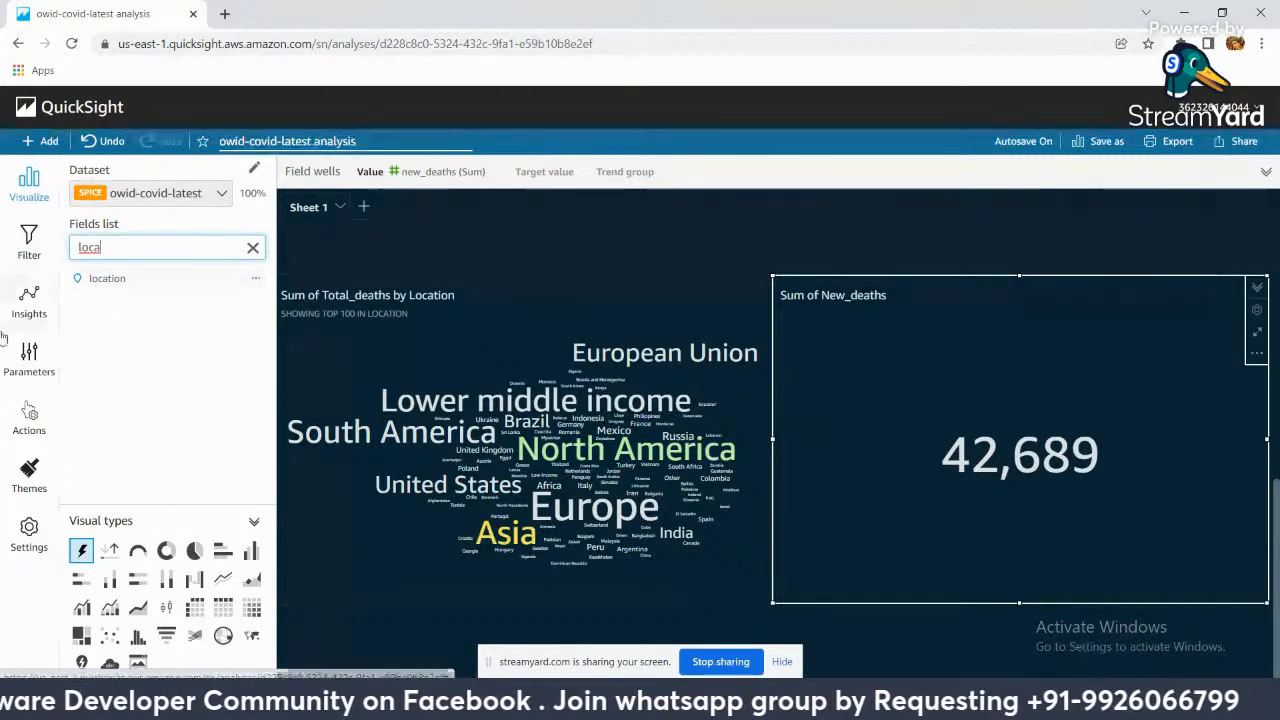
click(118, 282)
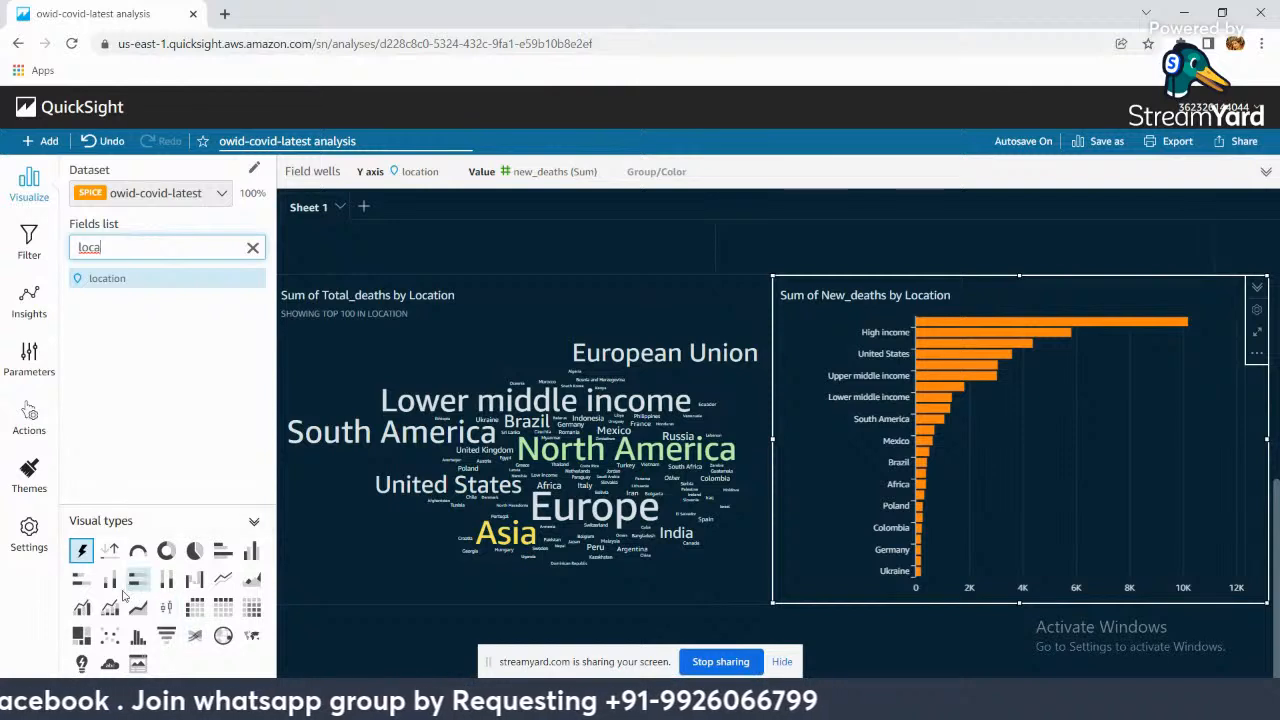
click(194, 553)
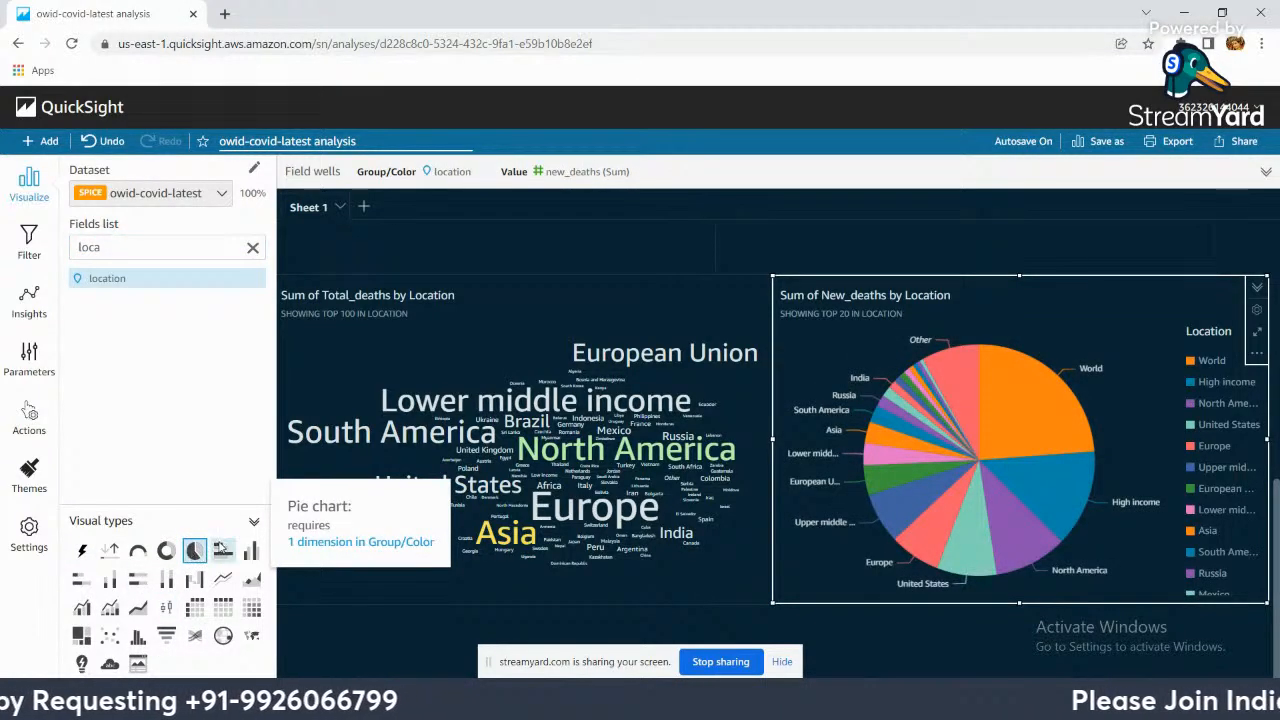
Step: Change the color of the pie chart's Asia slice to the dark blue data color
mouse_move(1022, 459)
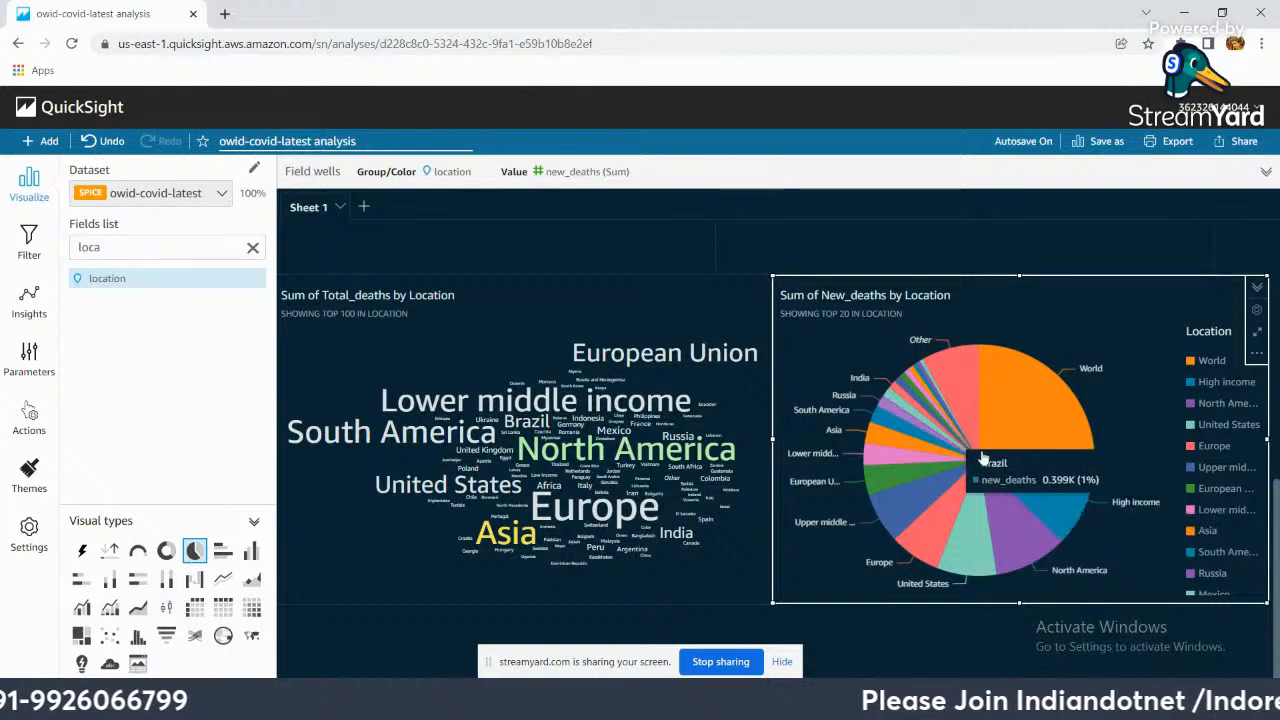
mouse_move(1043, 437)
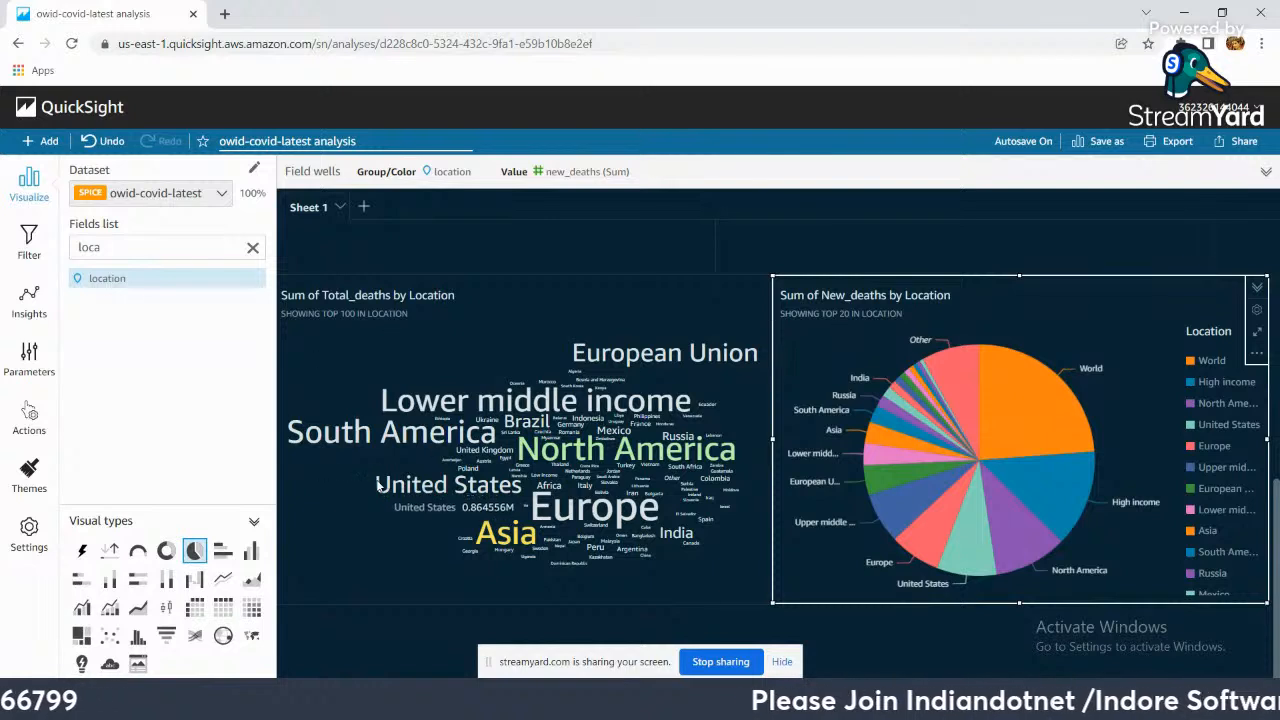
mouse_move(938, 372)
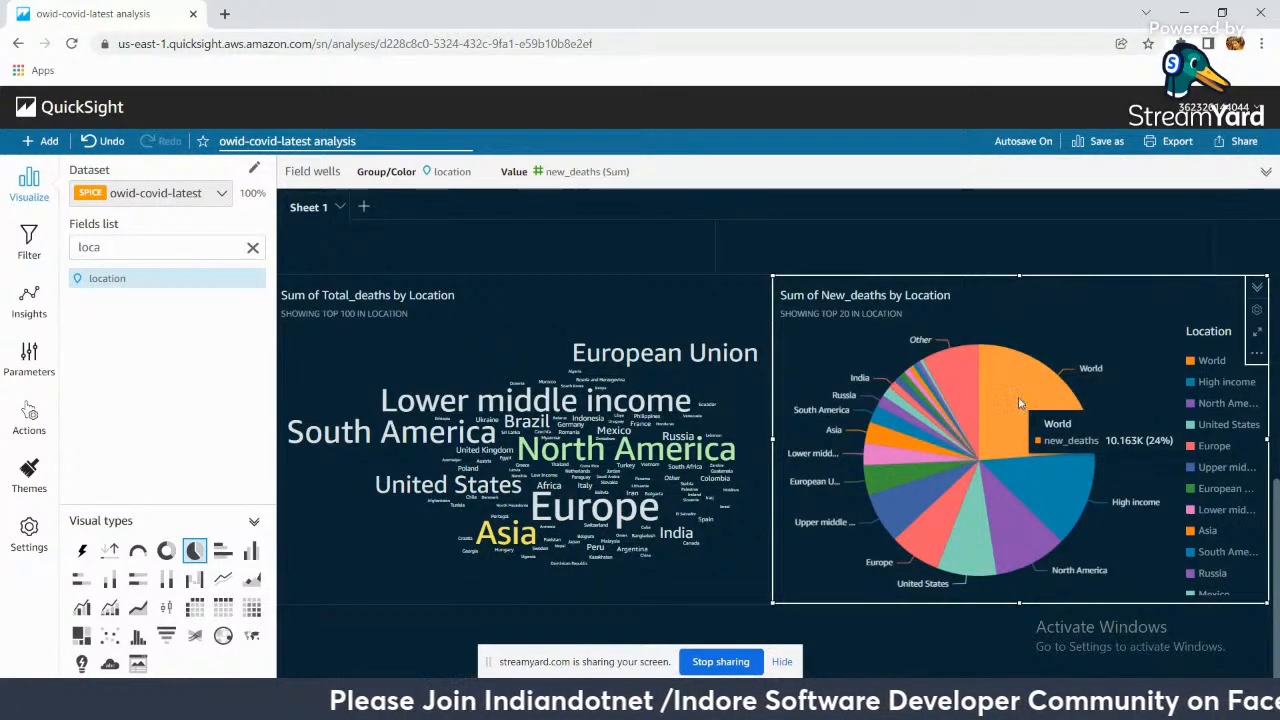
click(1020, 405)
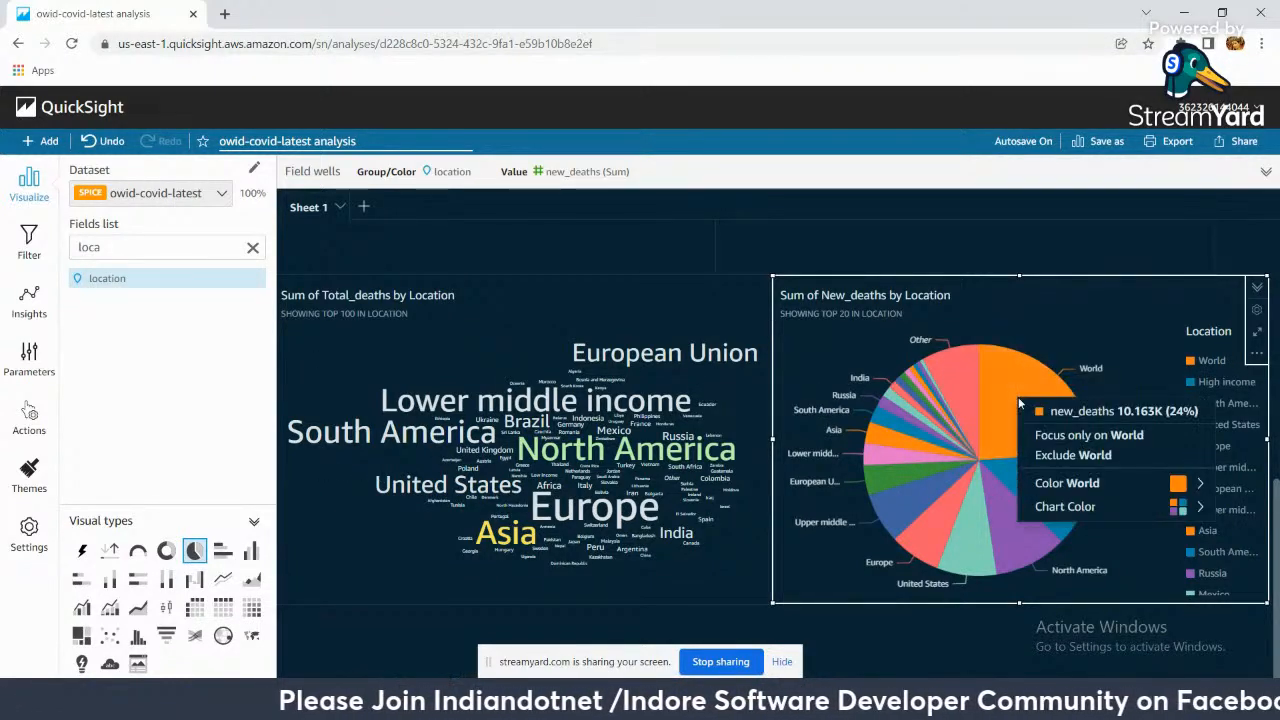
click(900, 503)
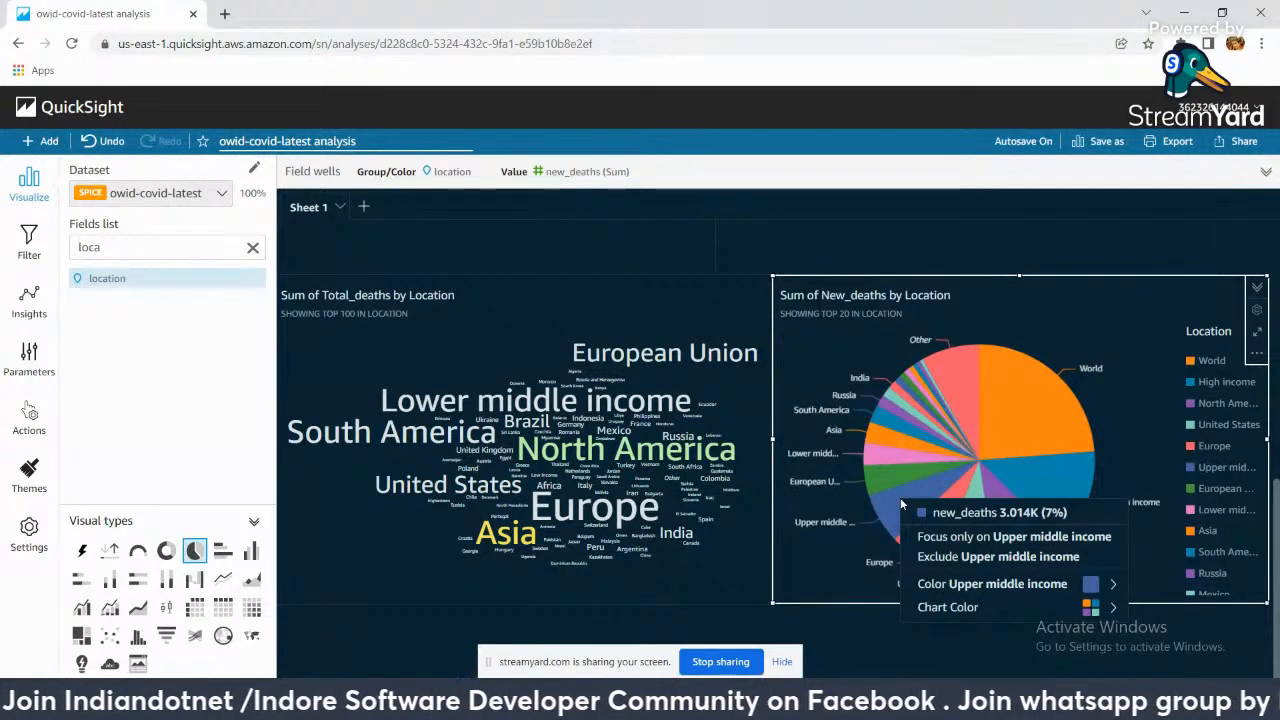
mouse_move(940, 583)
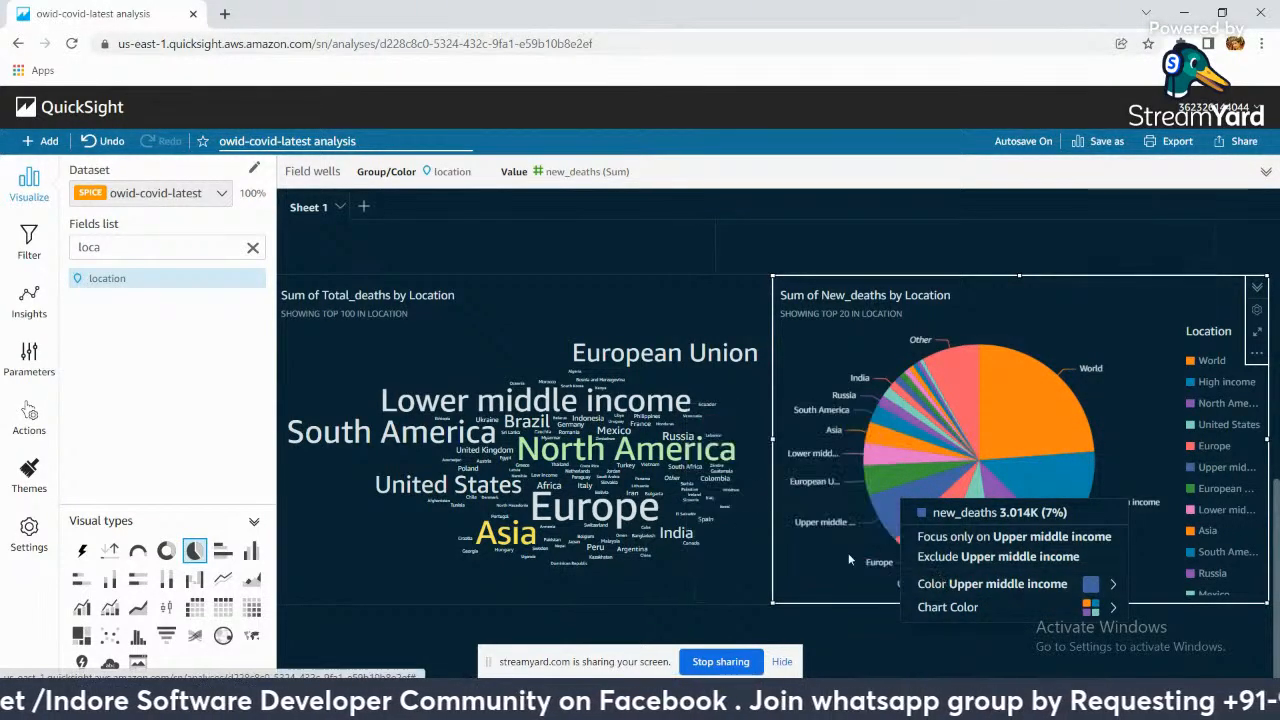
click(897, 450)
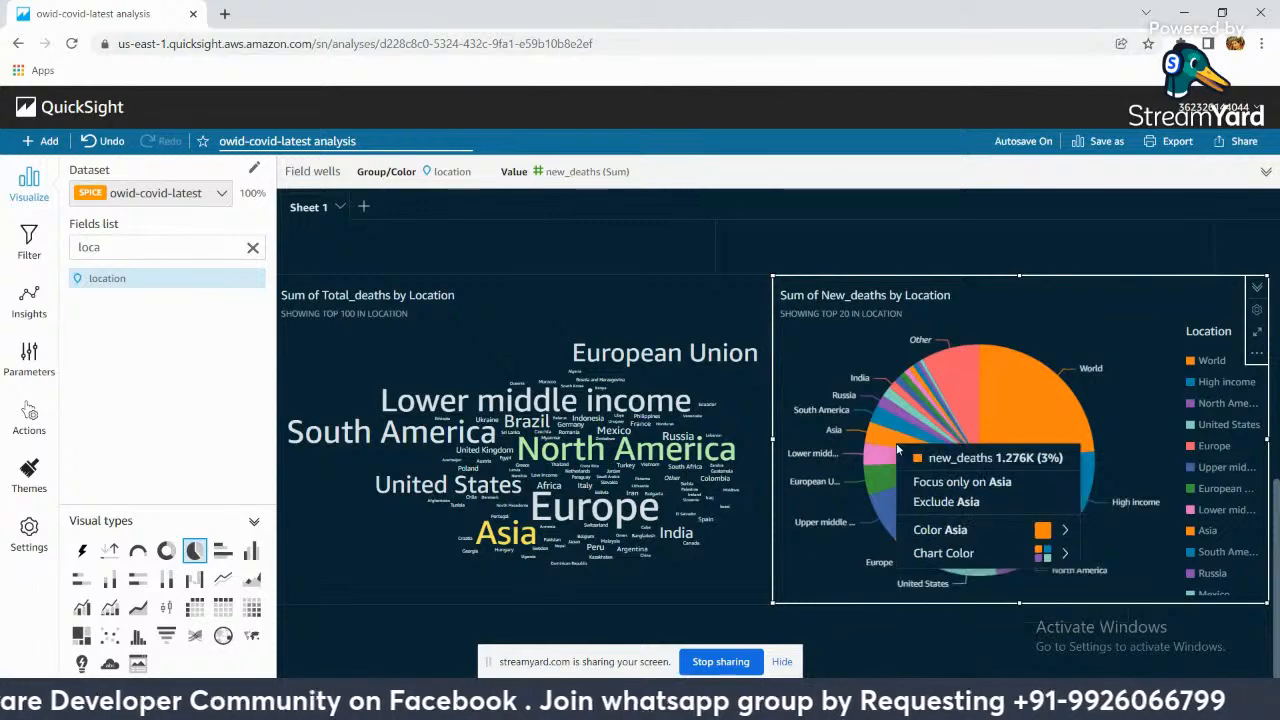
mouse_move(943, 529)
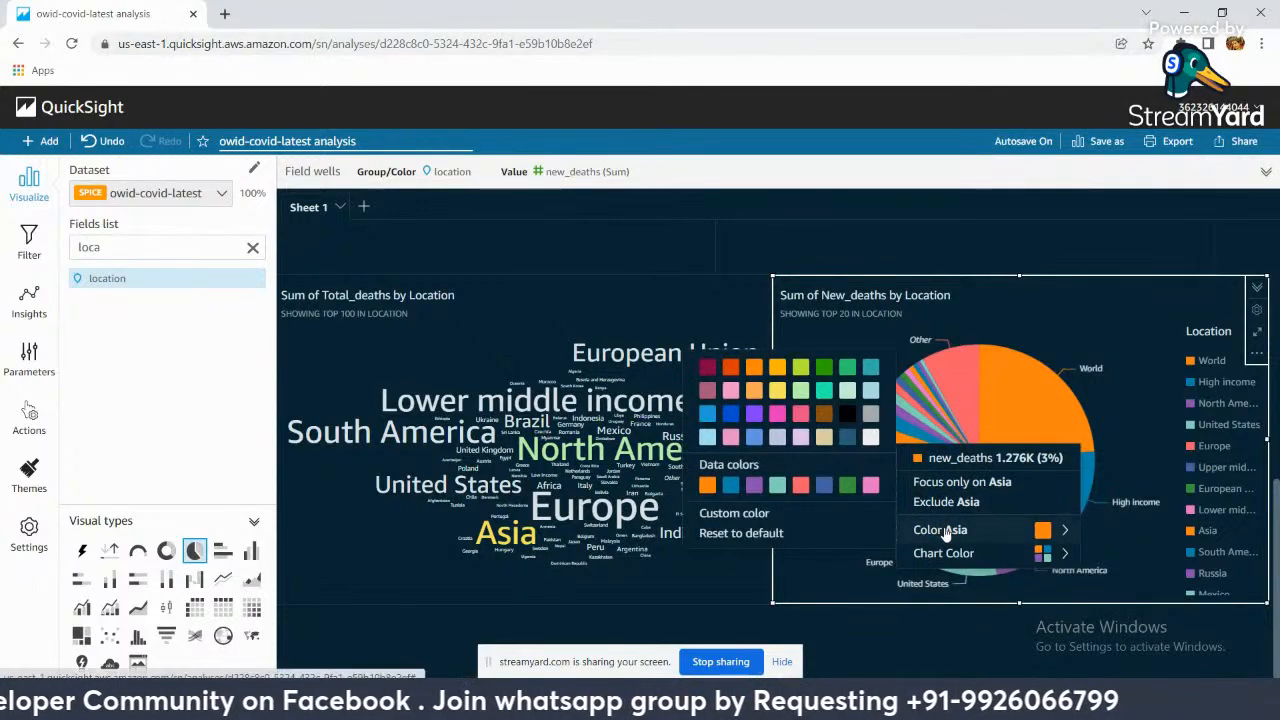
click(826, 490)
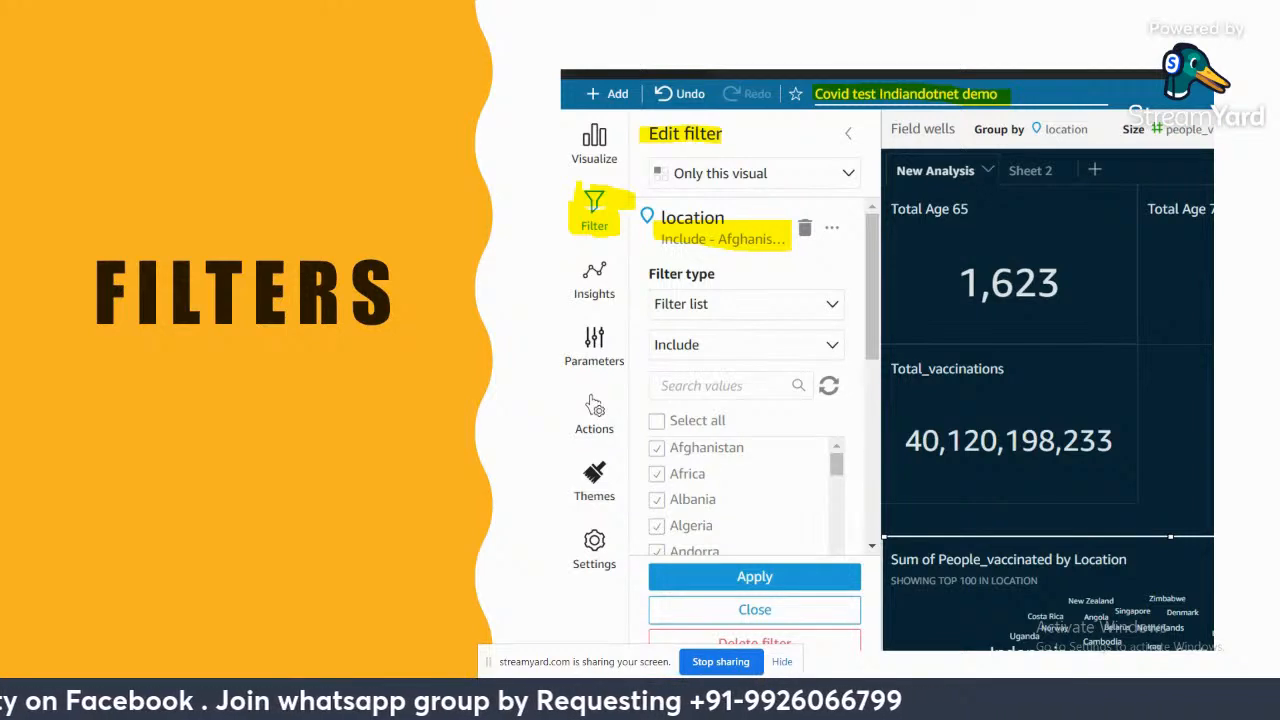
key(Right)
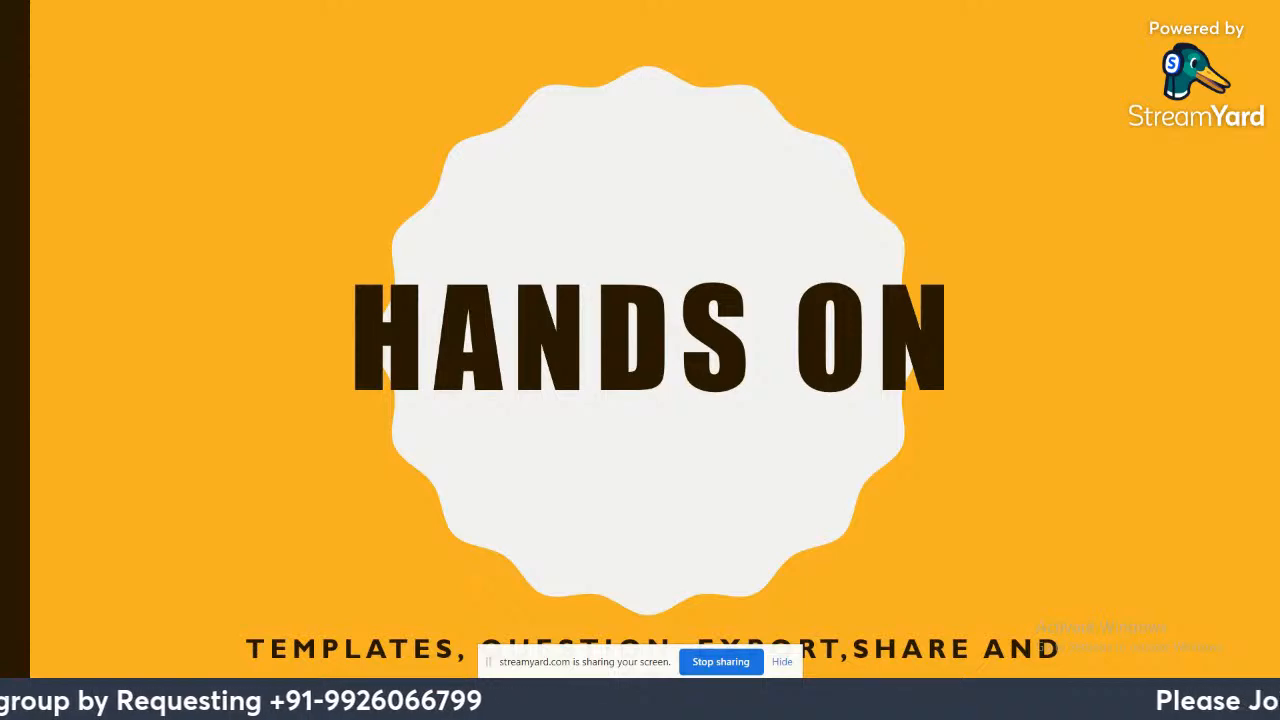
key(alt+Tab)
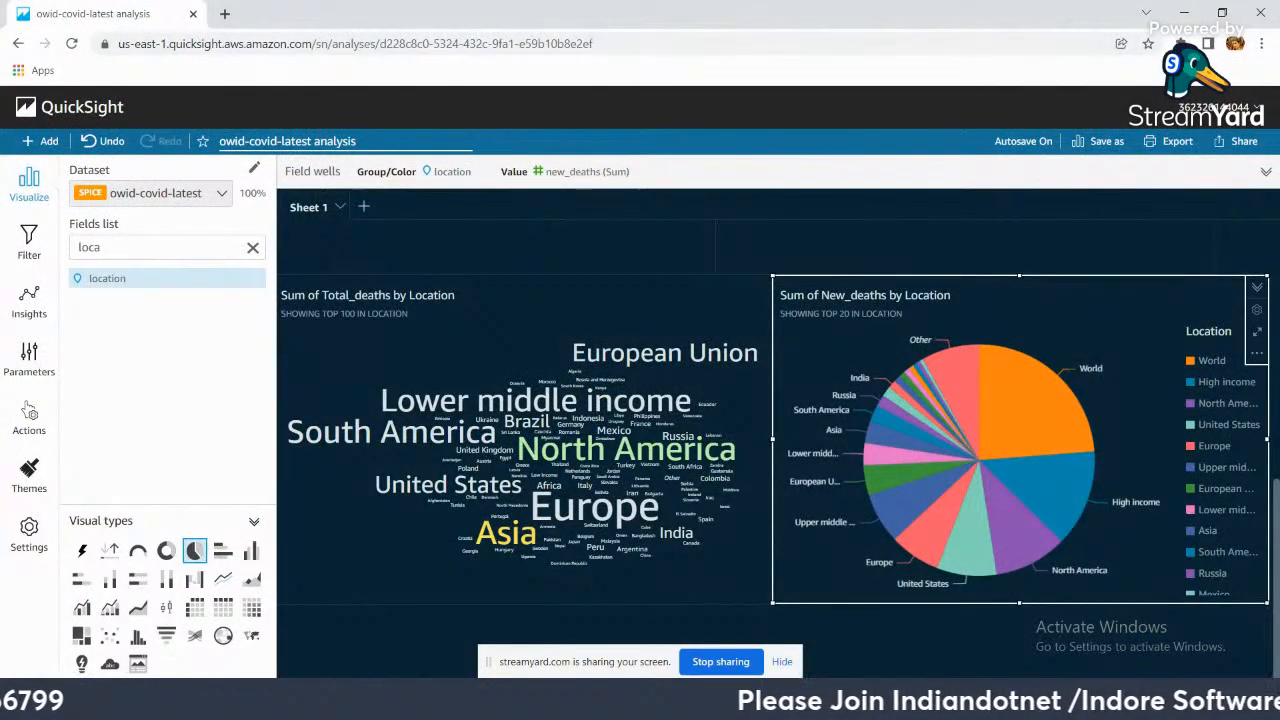
click(567, 700)
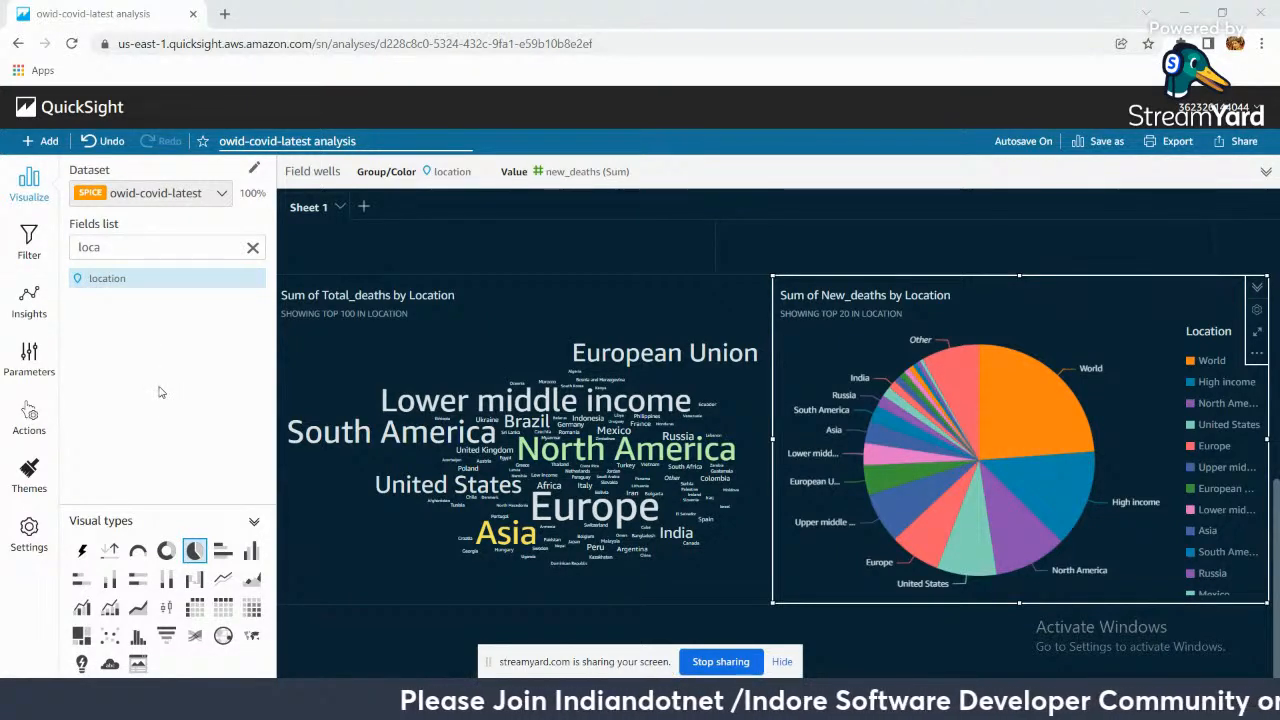
Step: Show the available themes and rename Sheet 1 as "Death details"
click(29, 475)
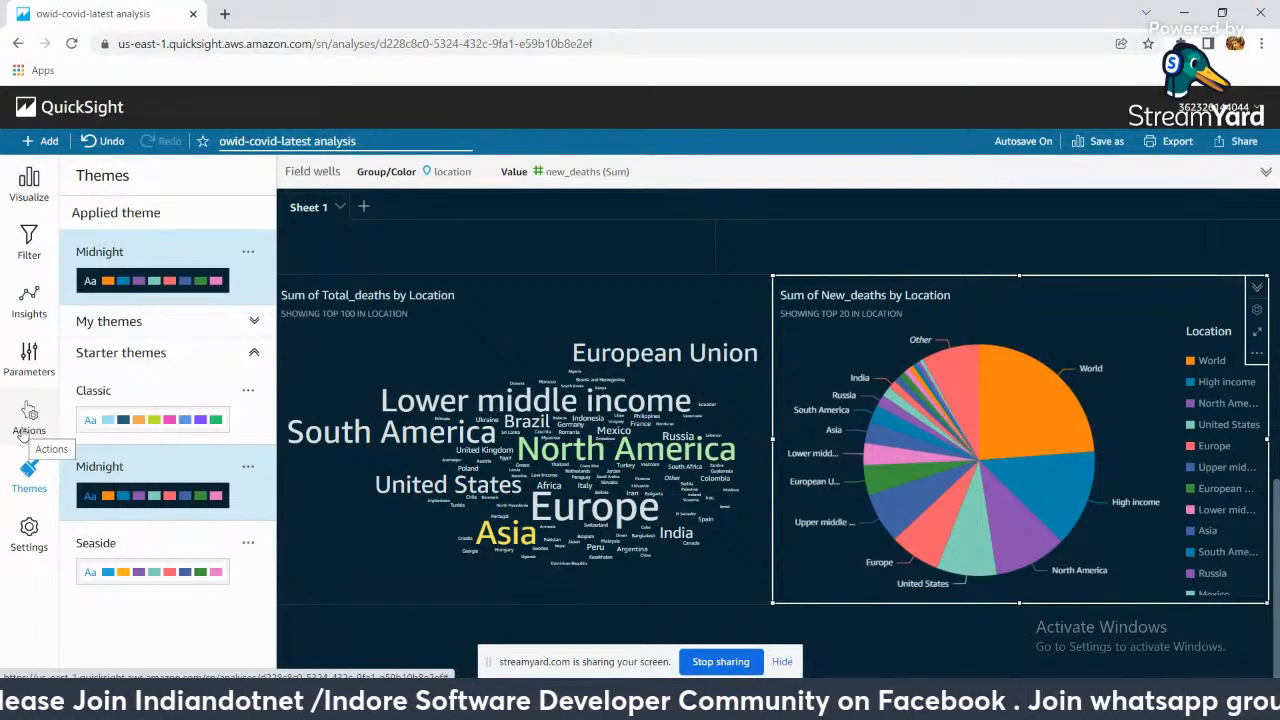
double_click(318, 206)
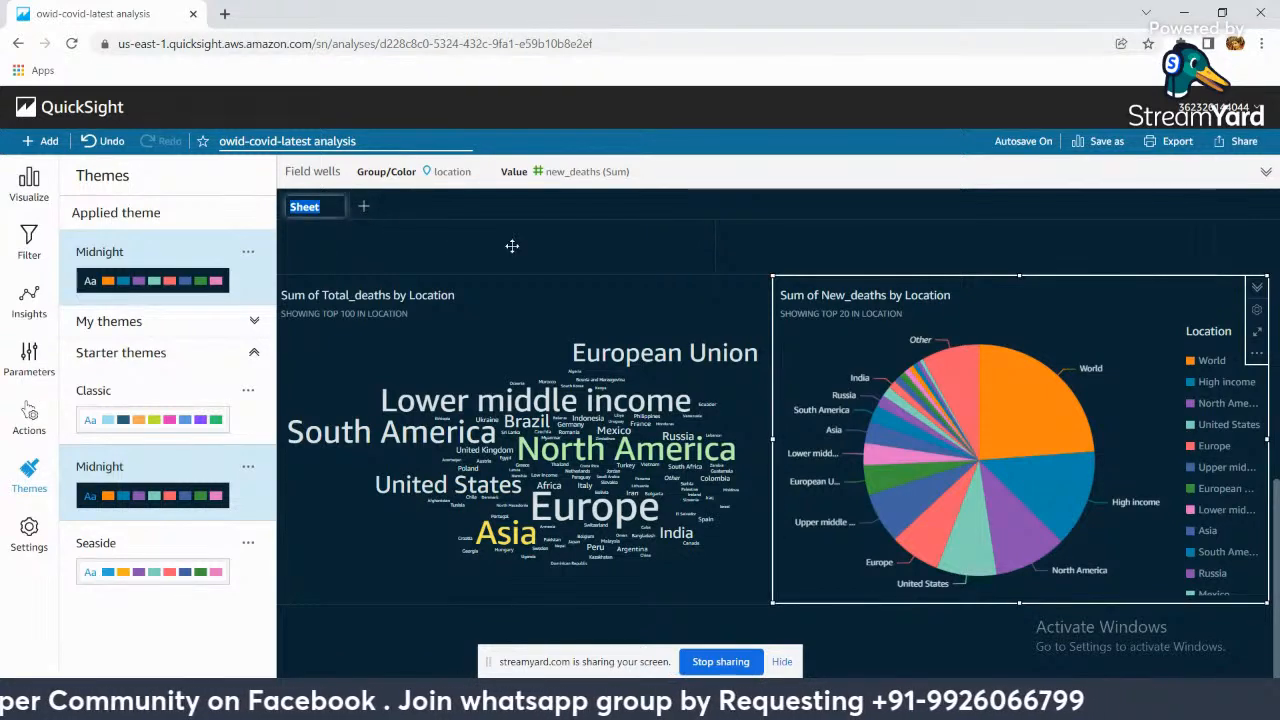
text(D)
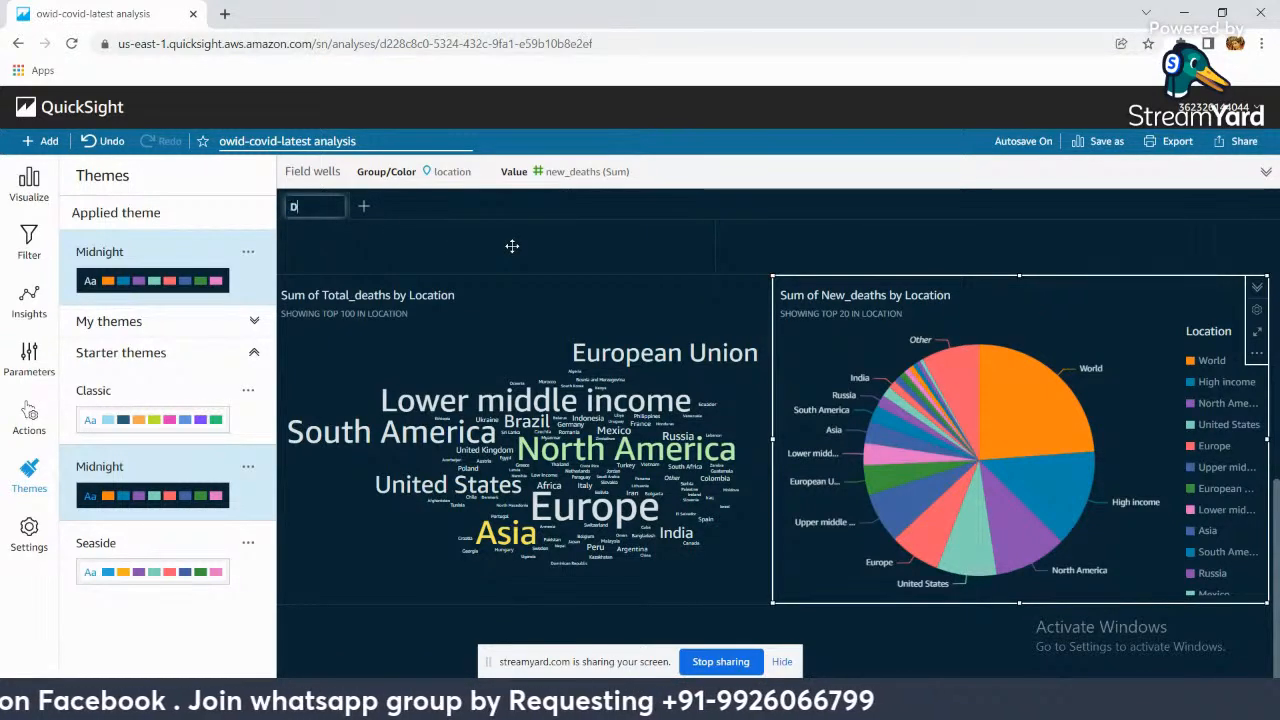
text( detai)
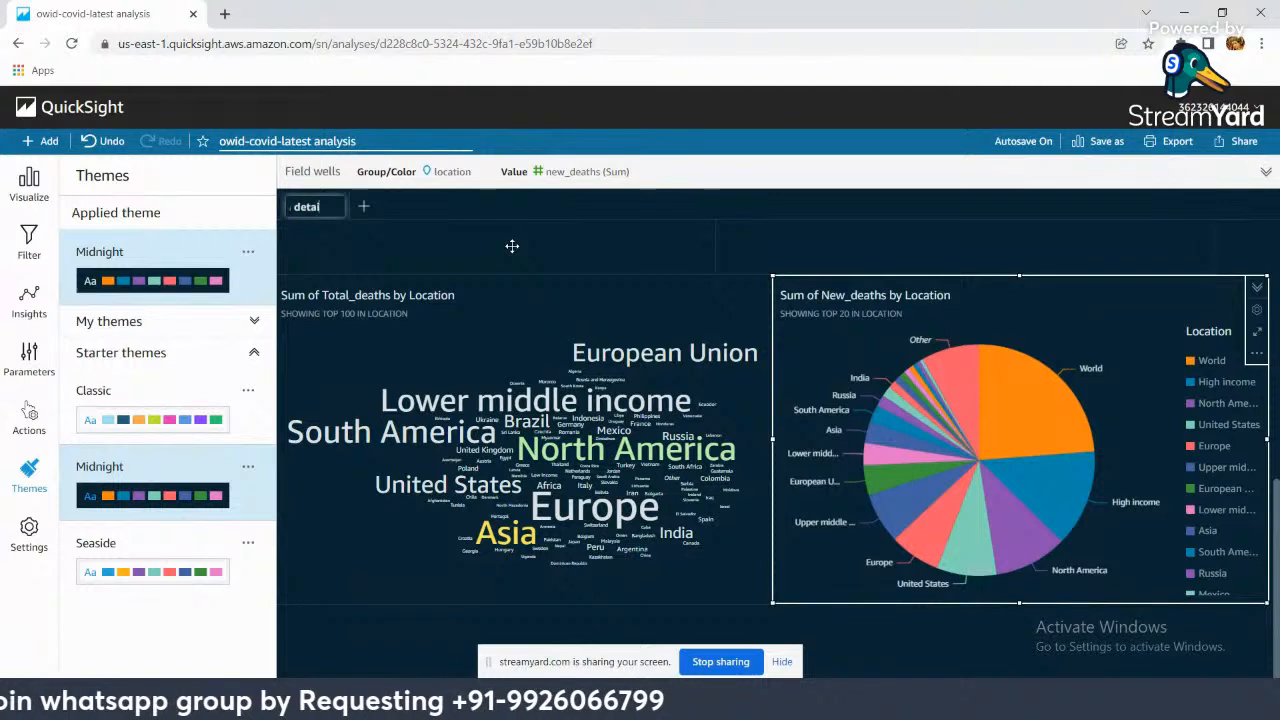
text(ls)
key(Return)
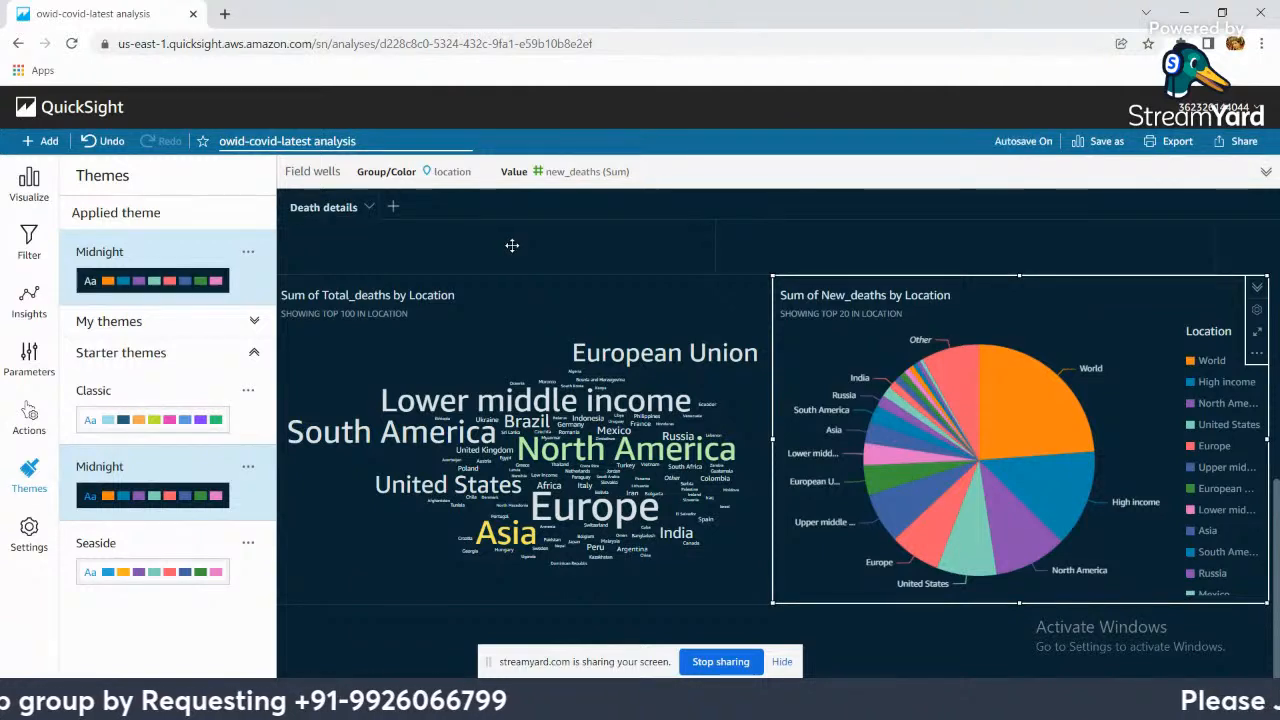
Step: Add a second sheet to the analysis and name it "Vaccination details"
click(394, 207)
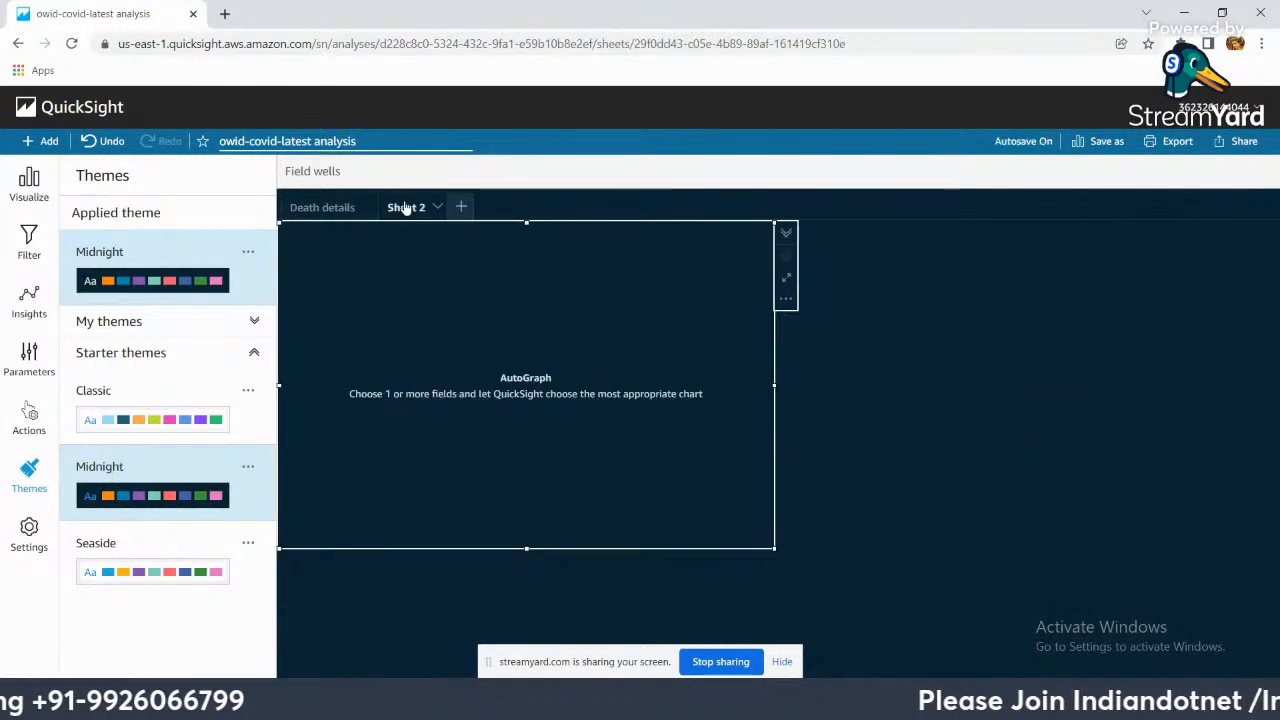
double_click(421, 207)
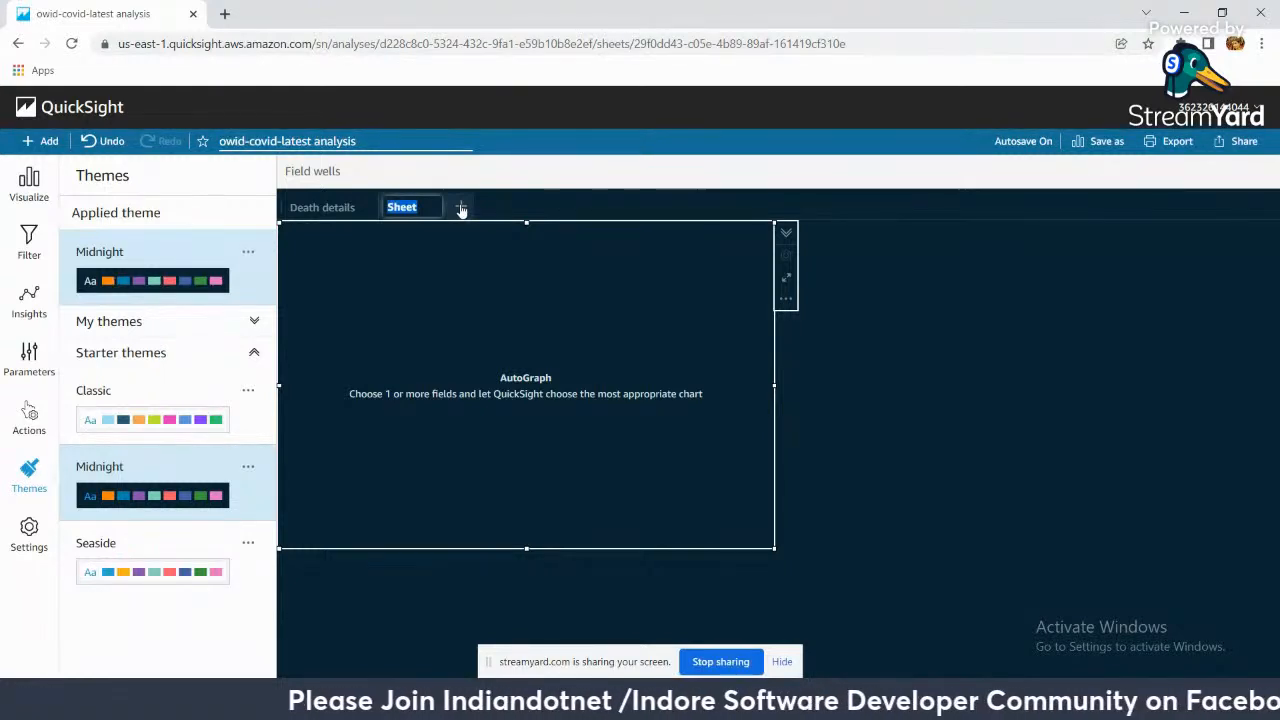
text(Vaccination)
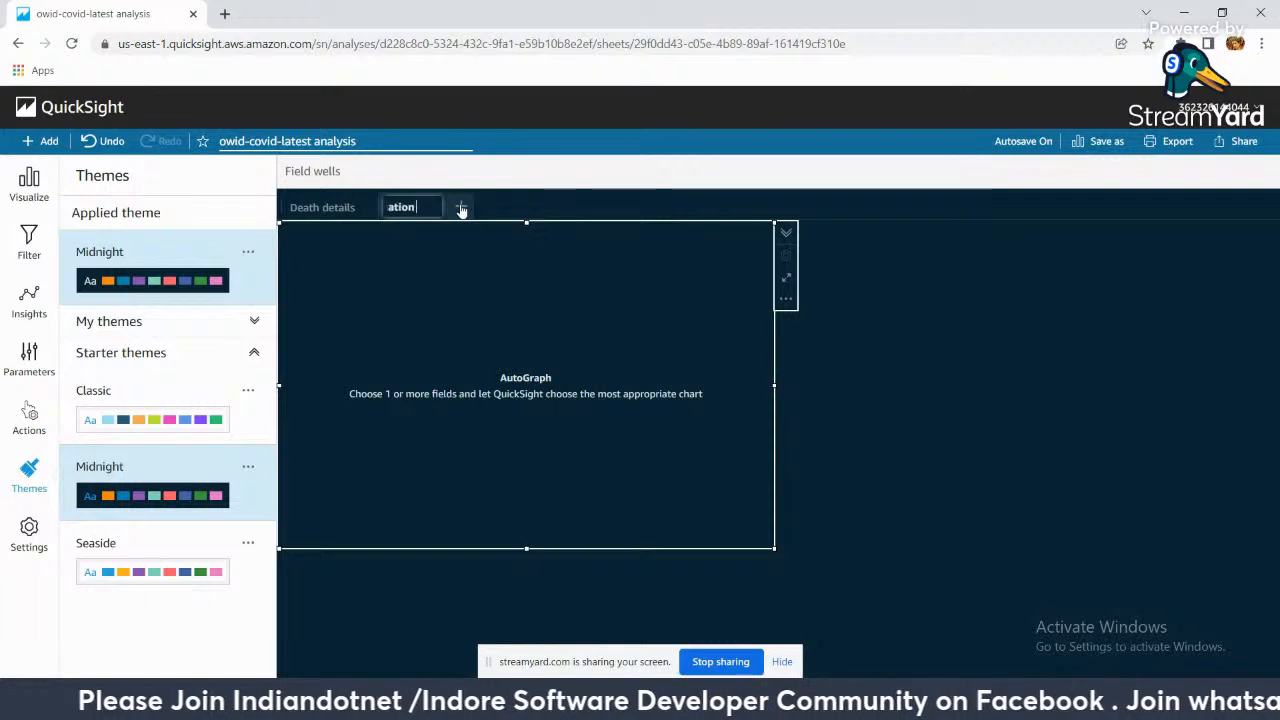
text( details)
key(Return)
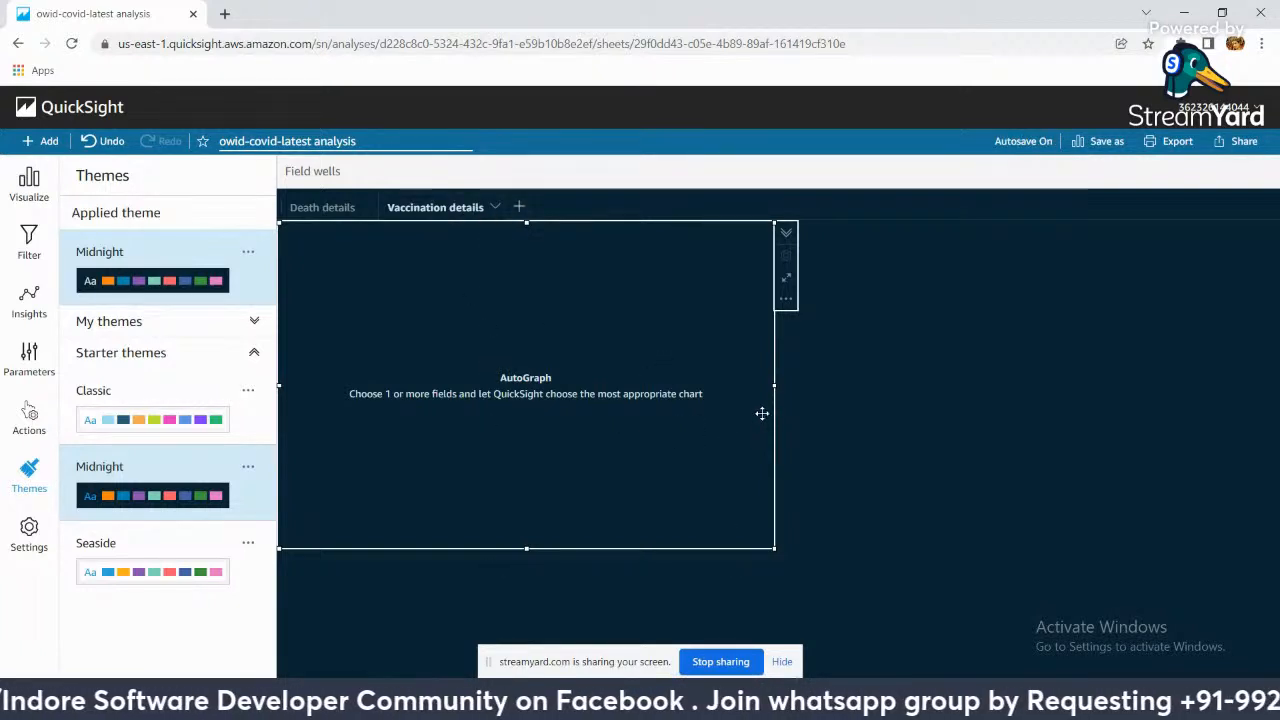
Step: Return to the Death details sheet, select the map visual and expand its field wells
click(324, 208)
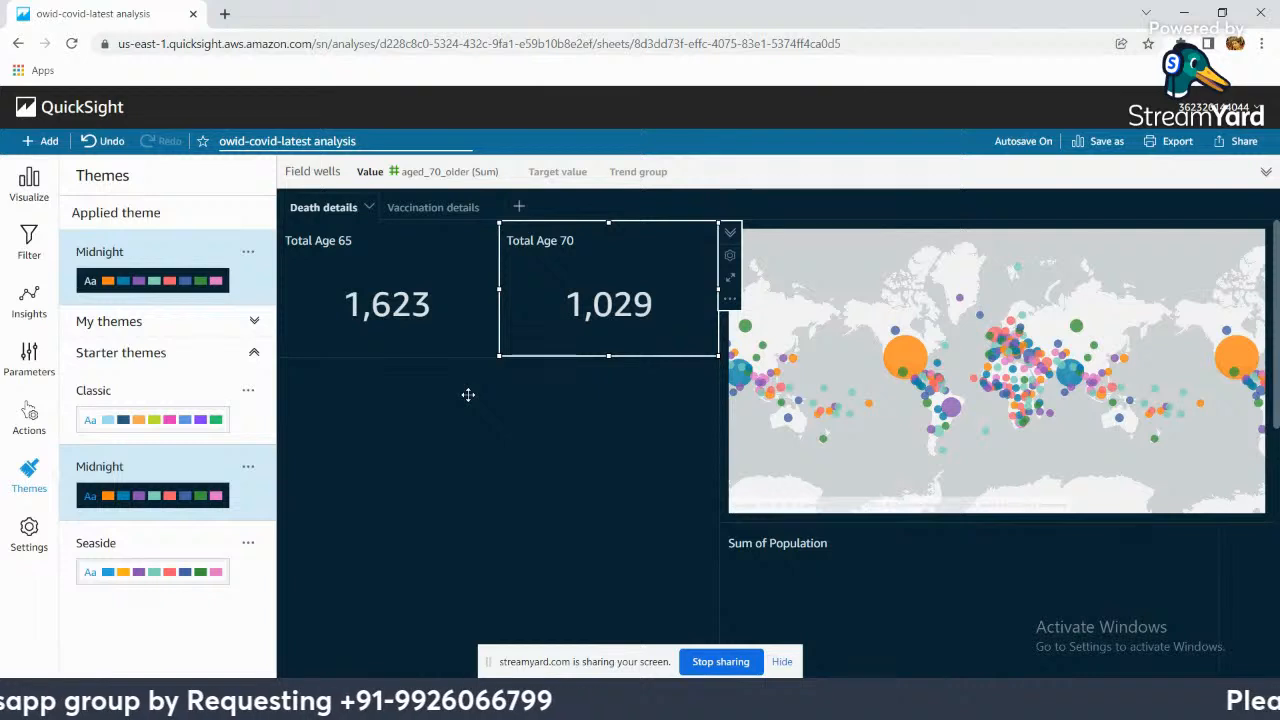
click(1018, 235)
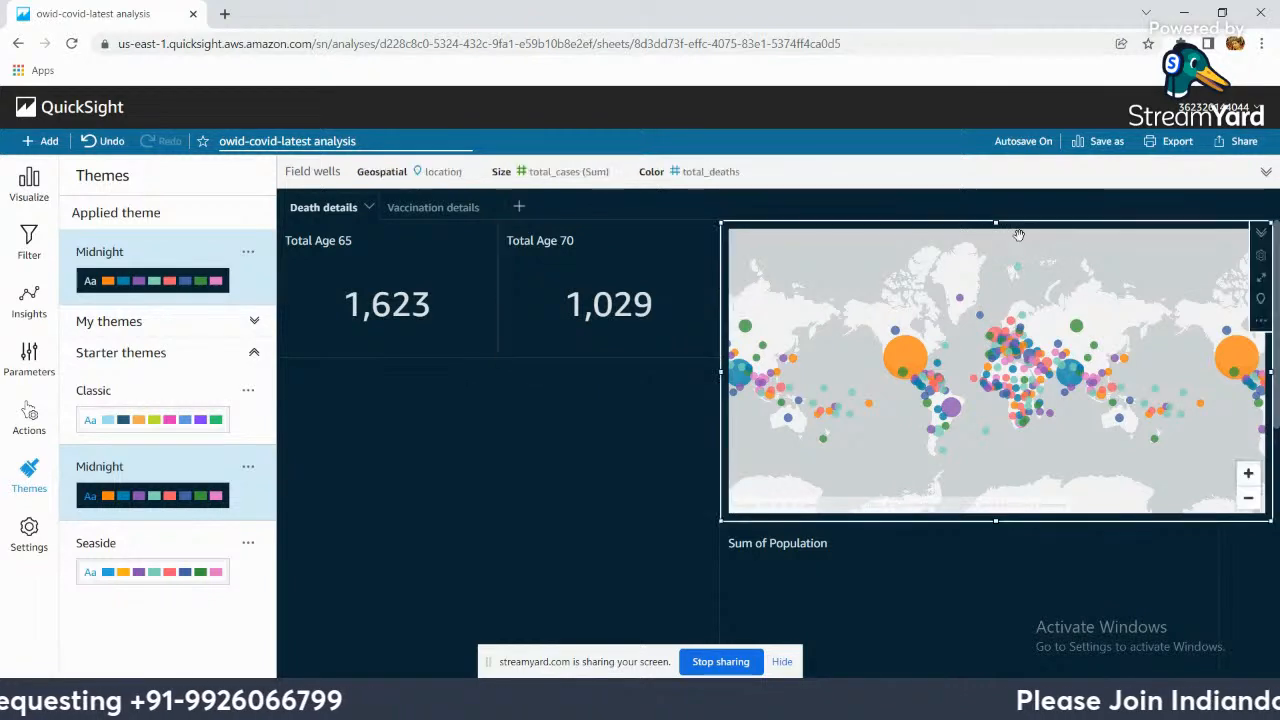
click(1265, 172)
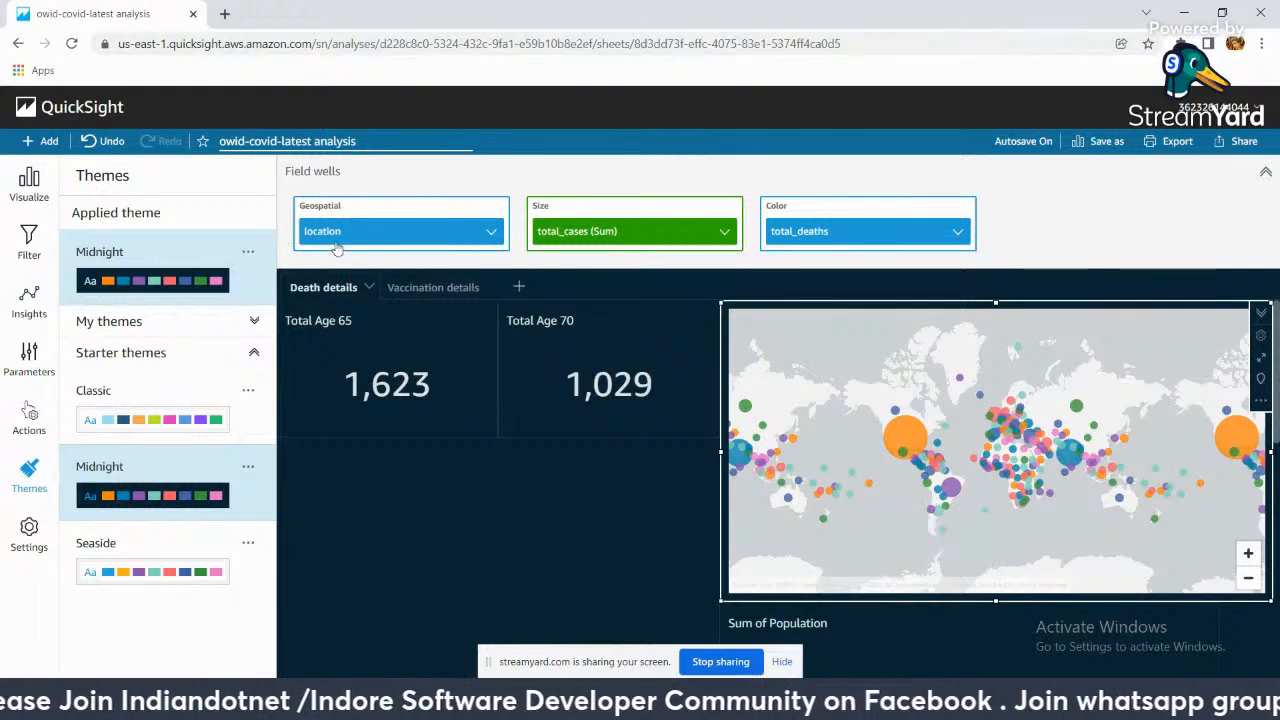
Step: Filter the sheet's visuals by the large blue bubble in Asia on the map and clear that selection
mouse_move(837, 492)
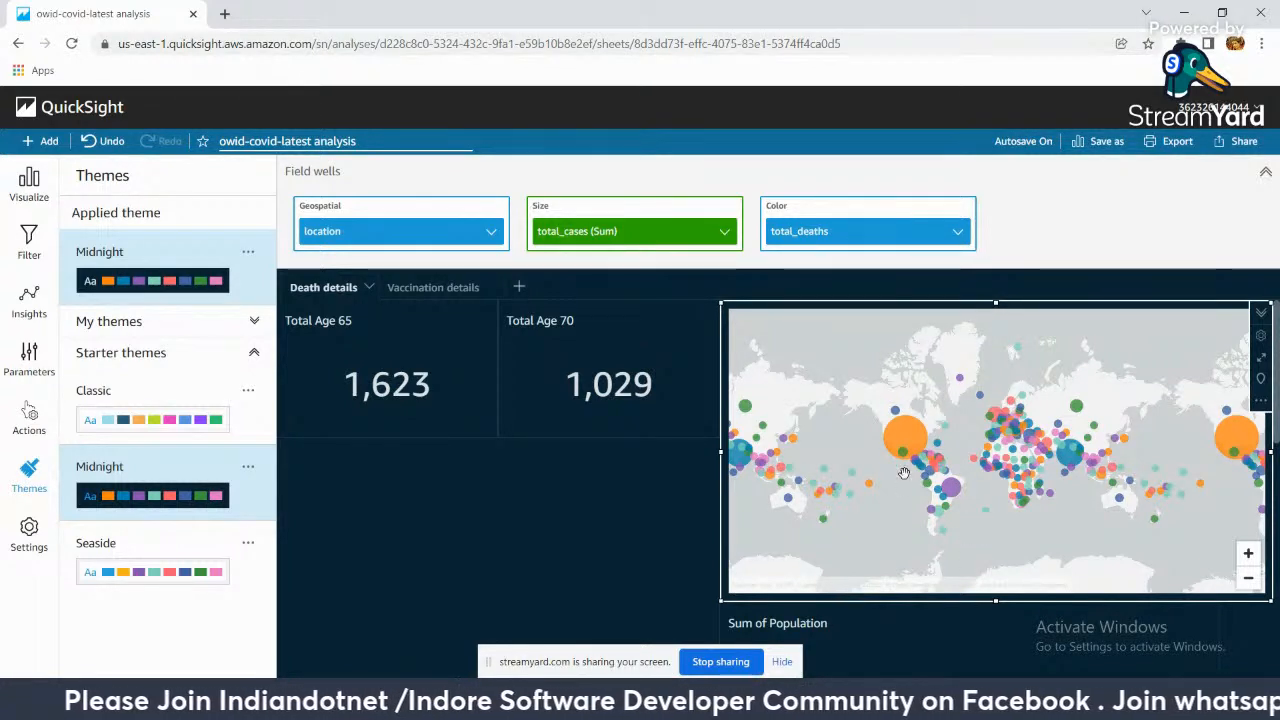
mouse_move(1062, 457)
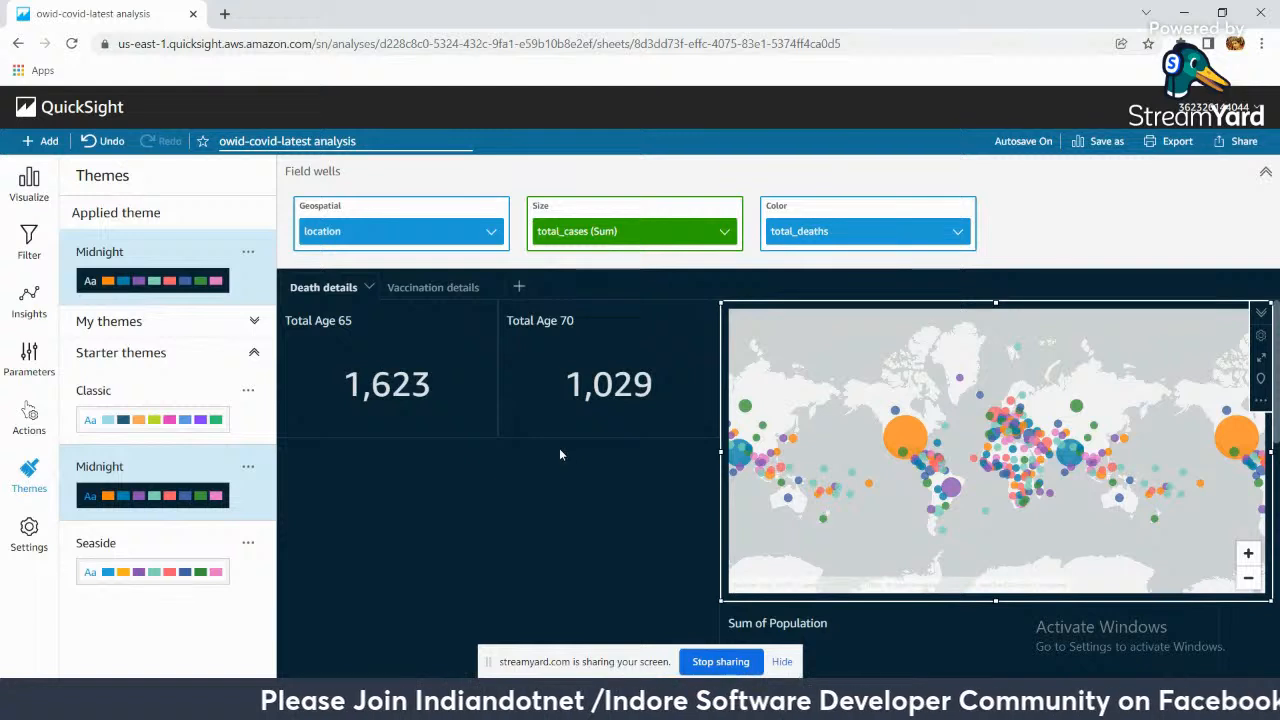
click(1068, 454)
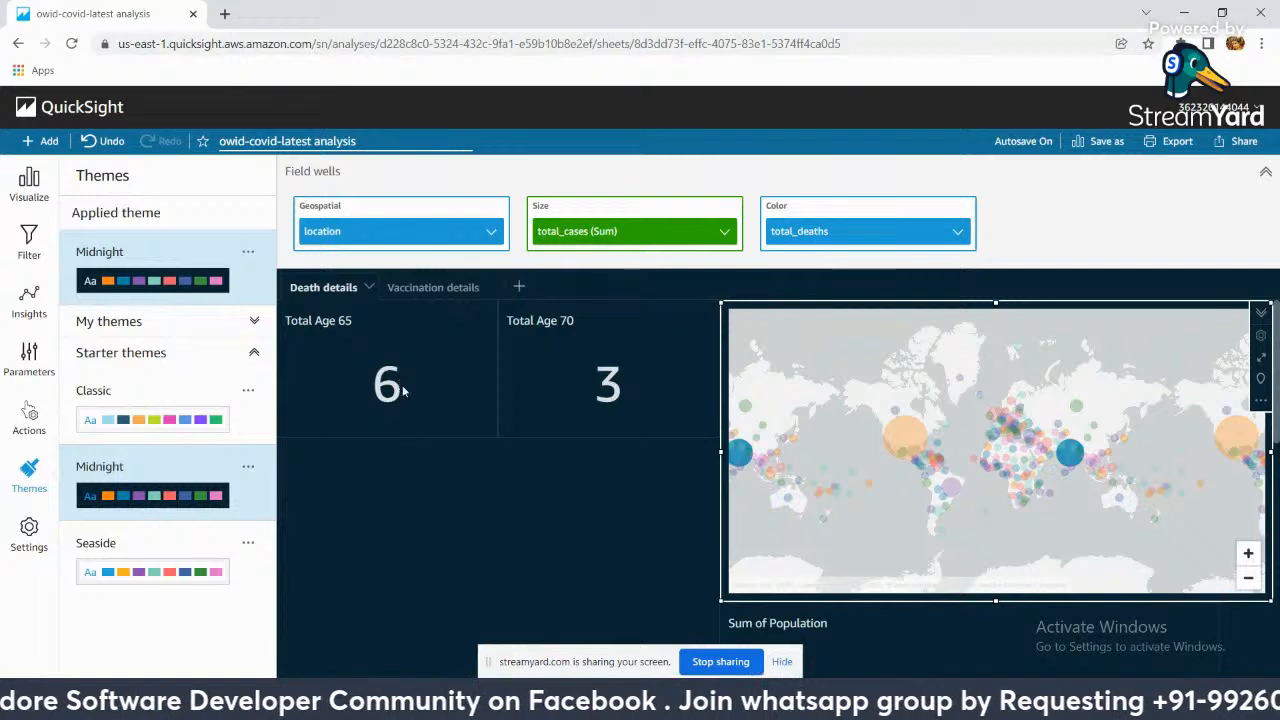
click(1093, 452)
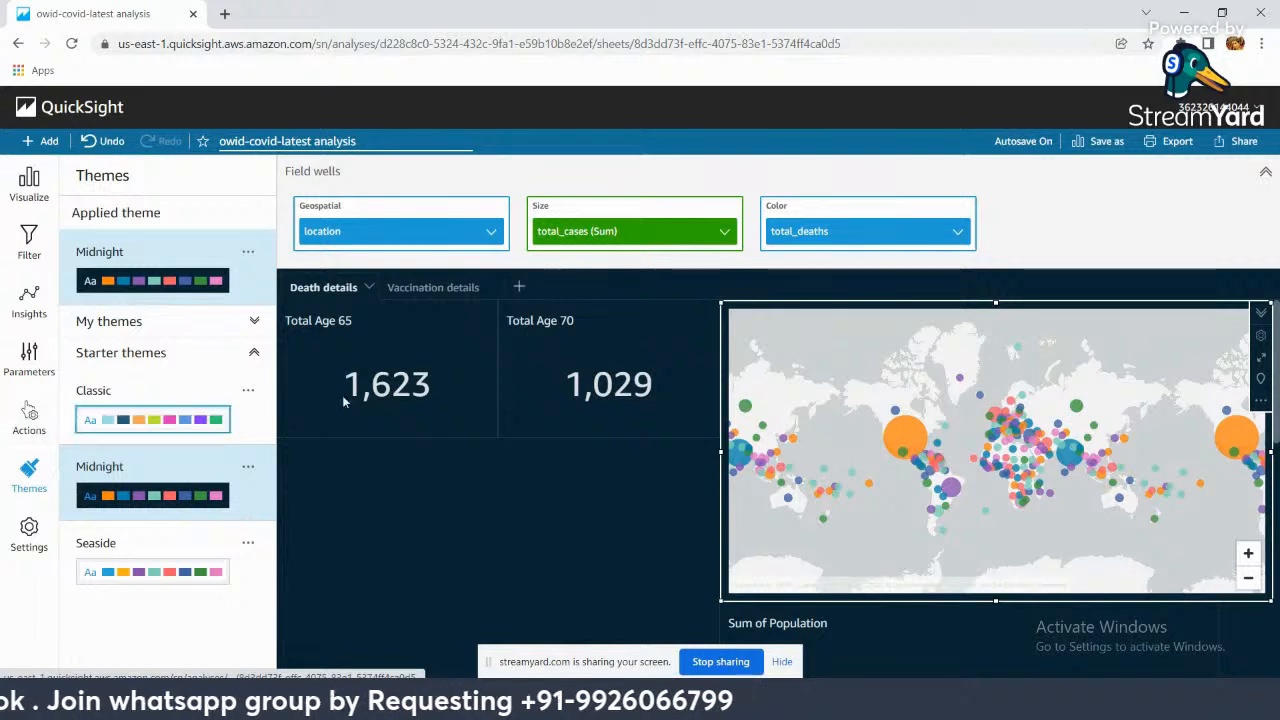
Step: Open the map's Action 1 for editing and examine its available action types and filter scope
click(29, 418)
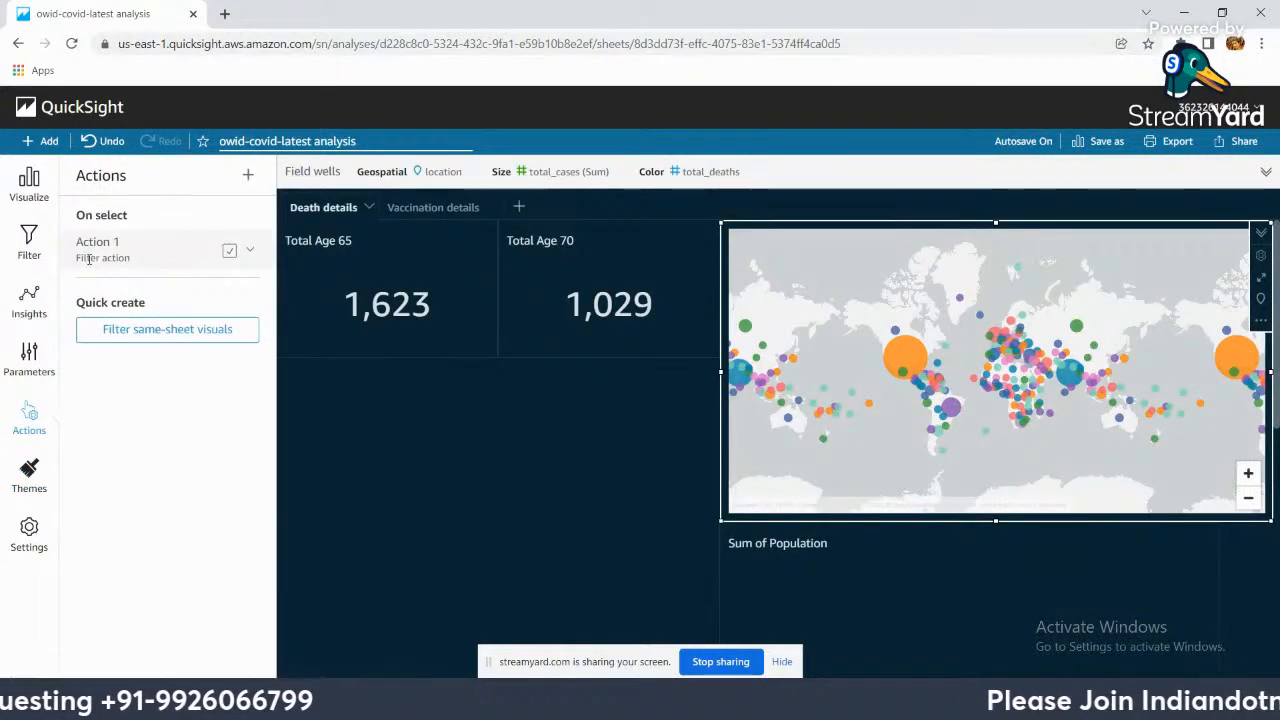
click(249, 252)
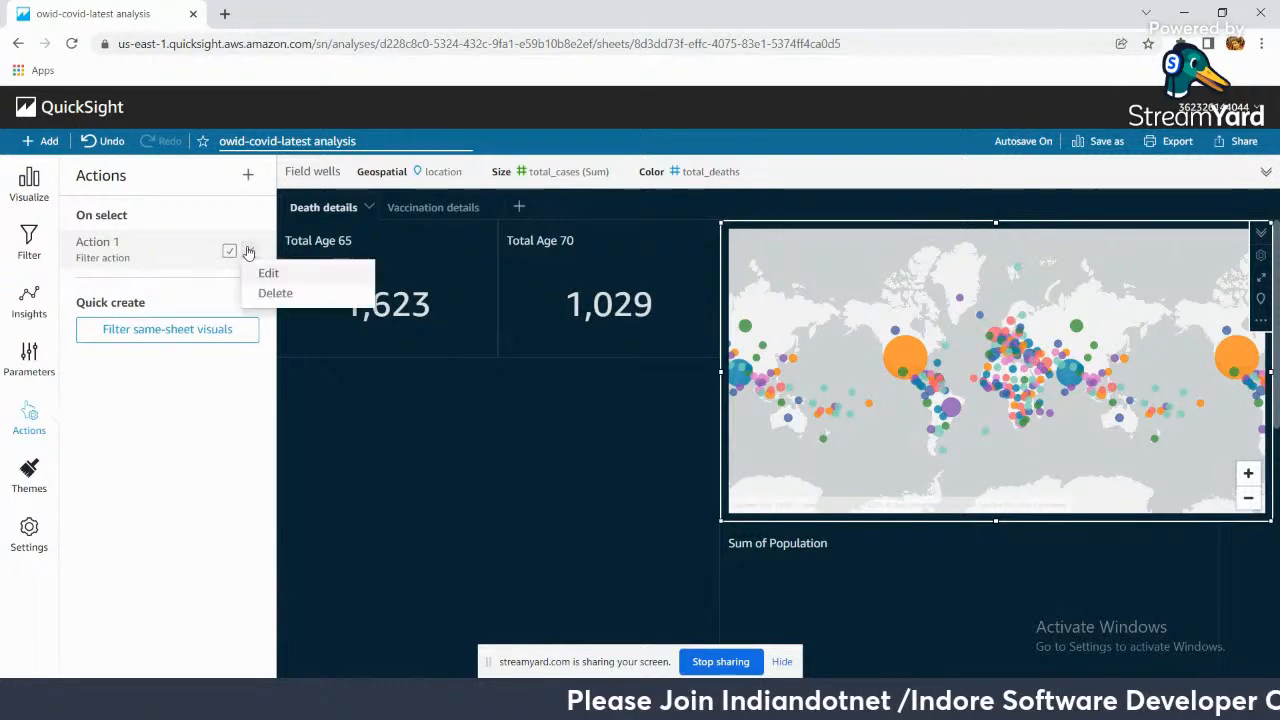
click(270, 276)
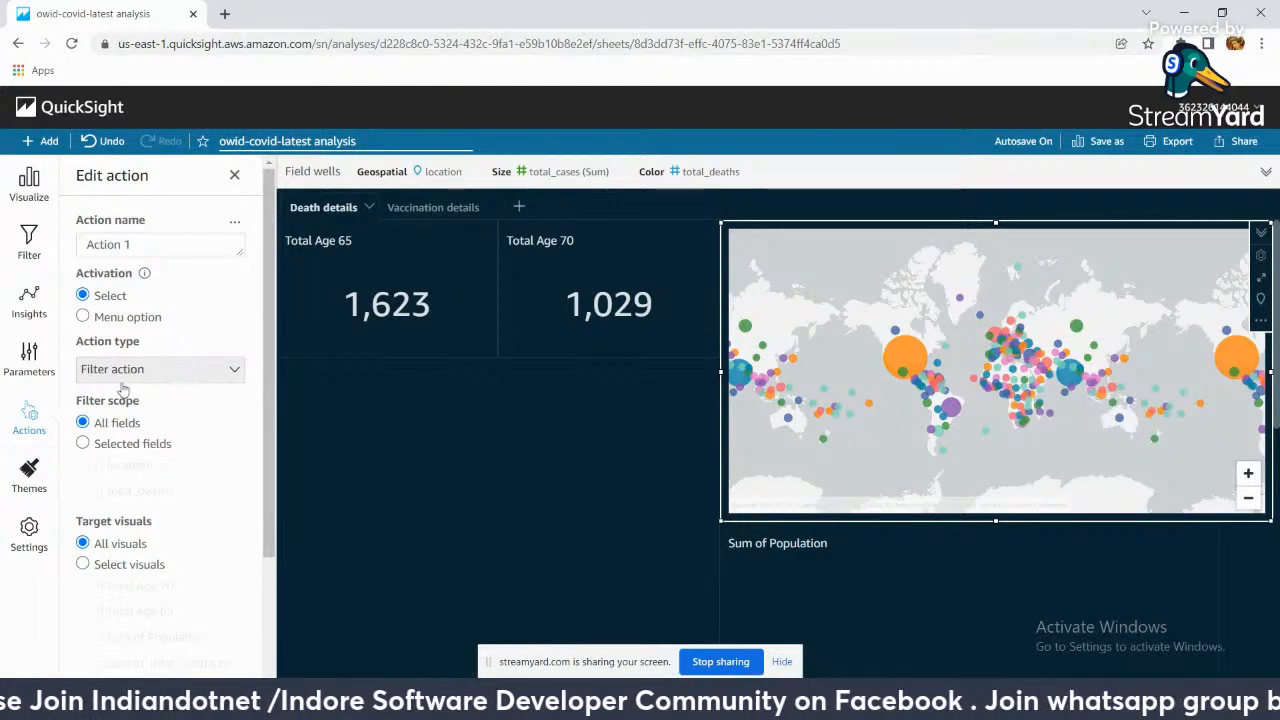
click(234, 371)
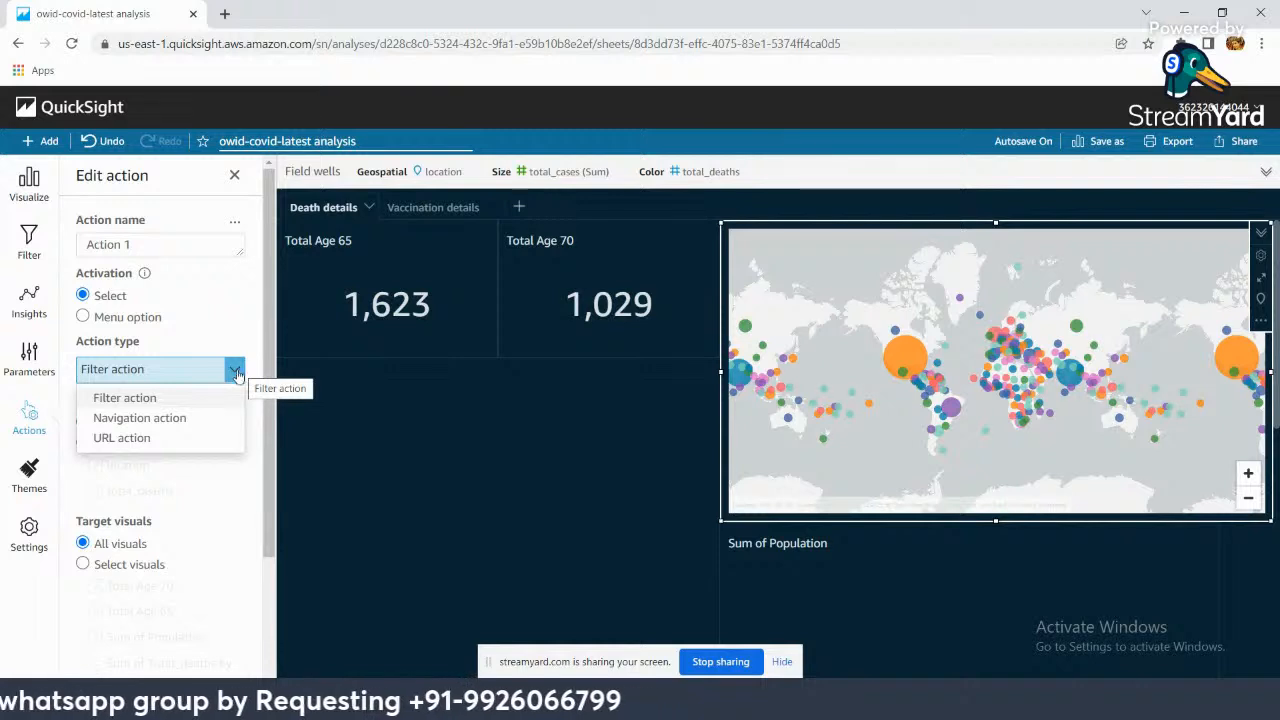
click(165, 371)
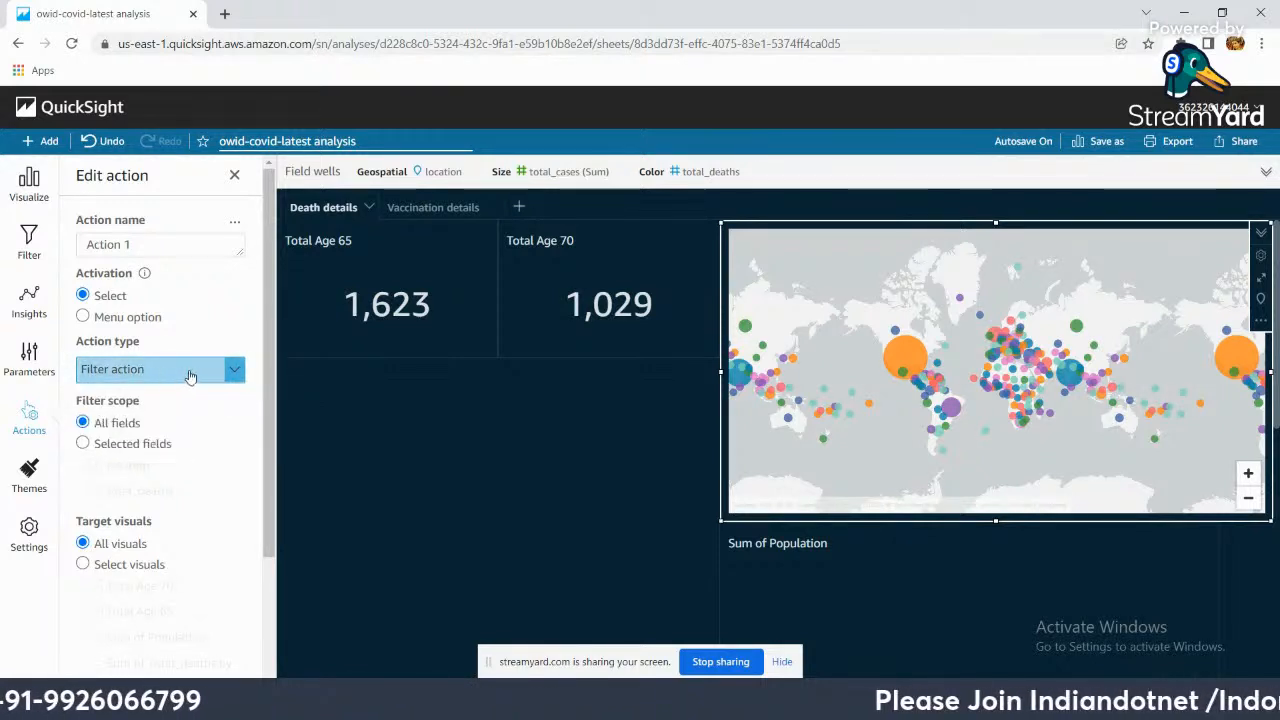
scroll(160, 435, down, 1)
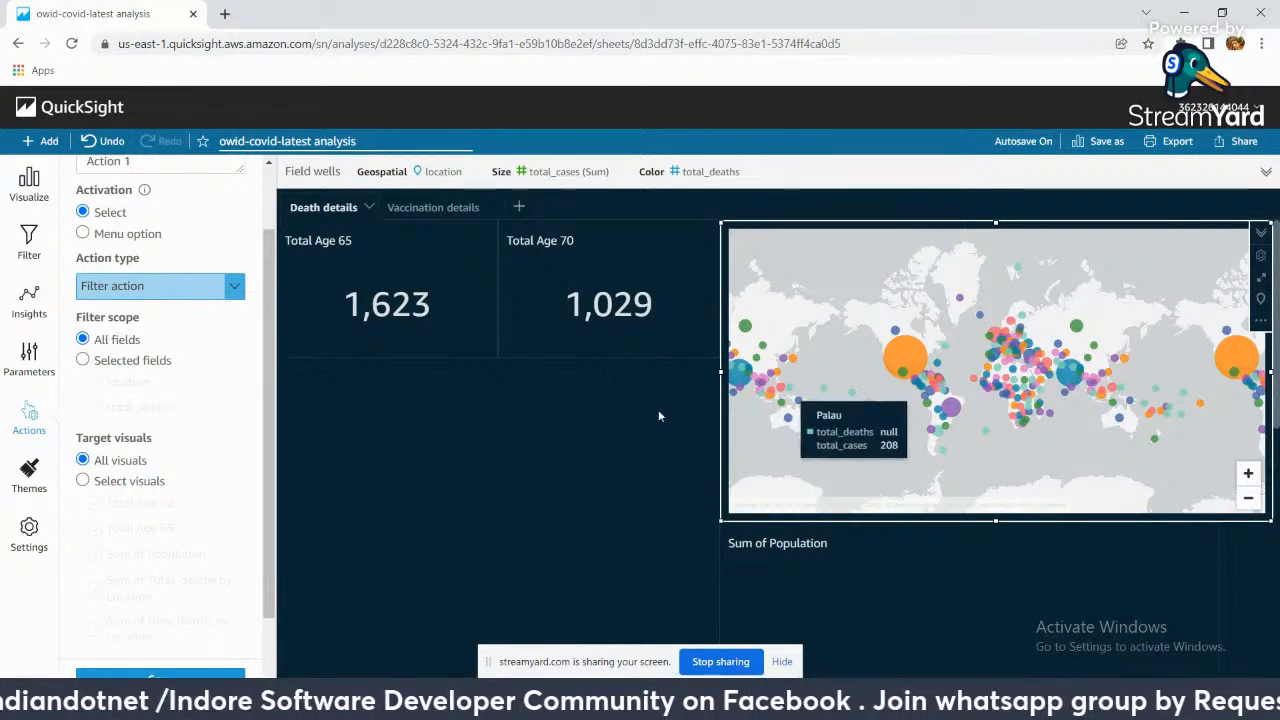
Step: Try limiting Action 1 to selected target visuals, restore all visuals as its target, and close the action editor
click(83, 481)
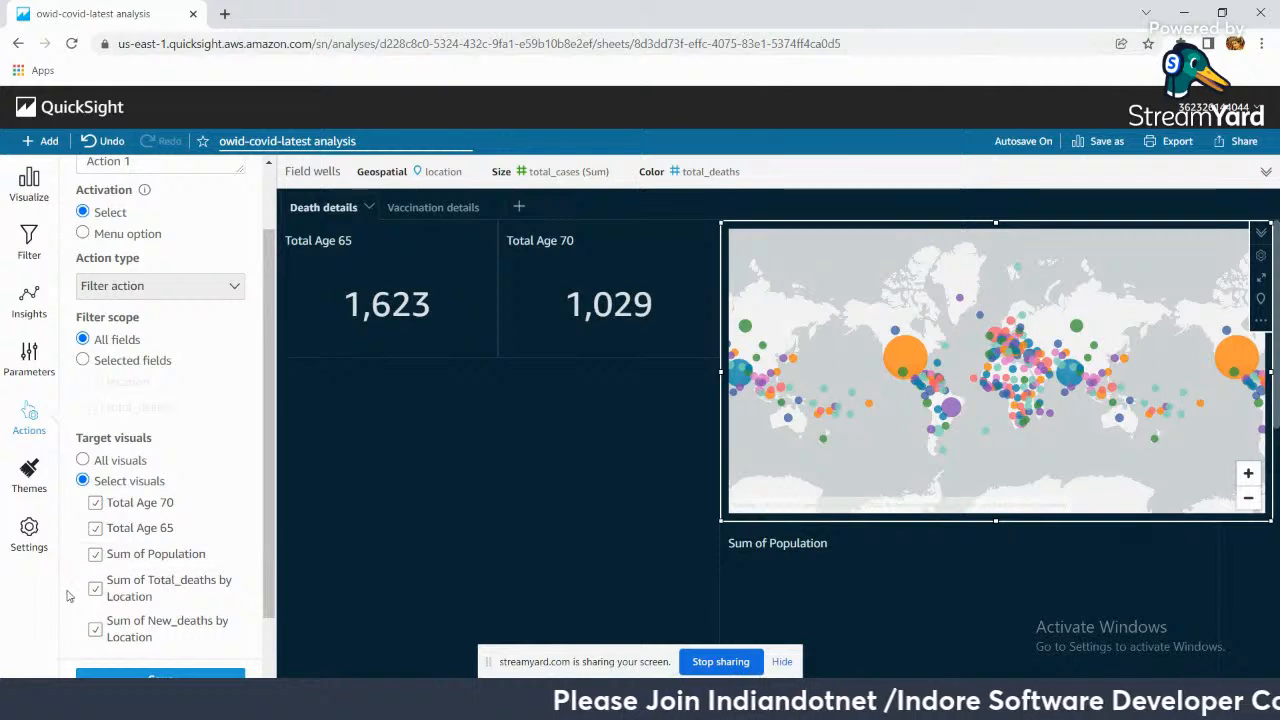
click(83, 460)
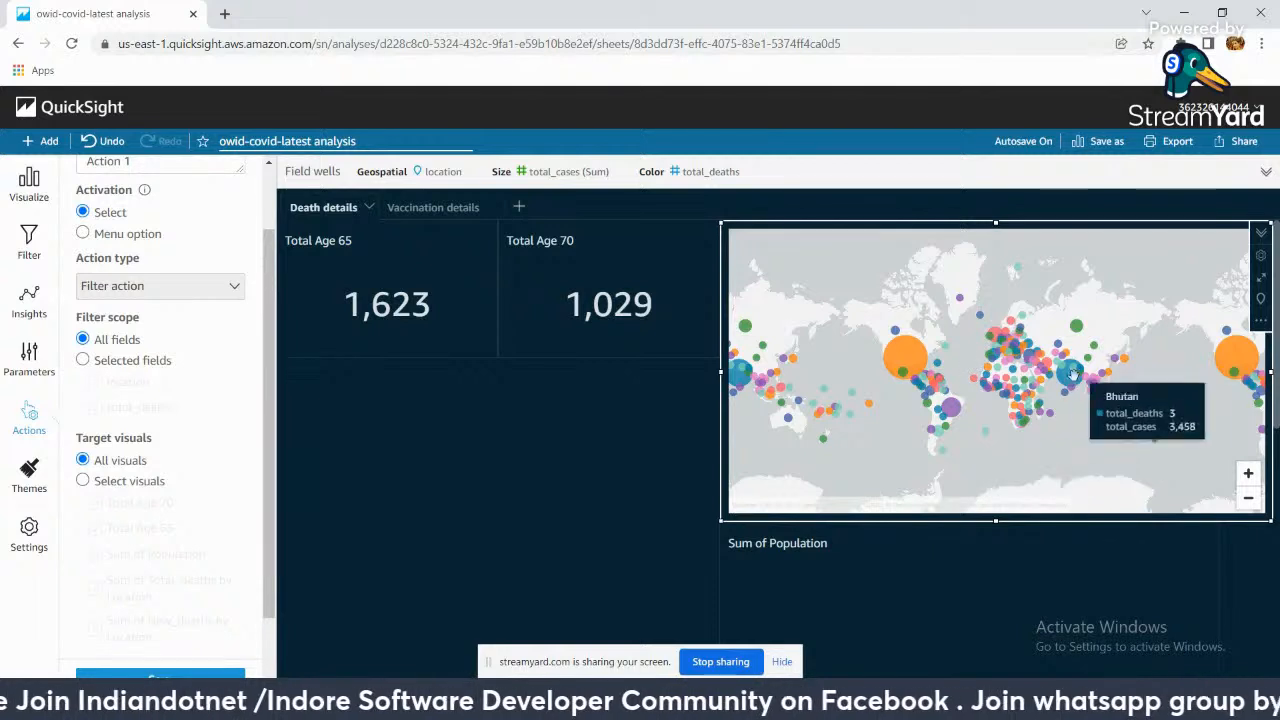
scroll(905, 432, down, 1)
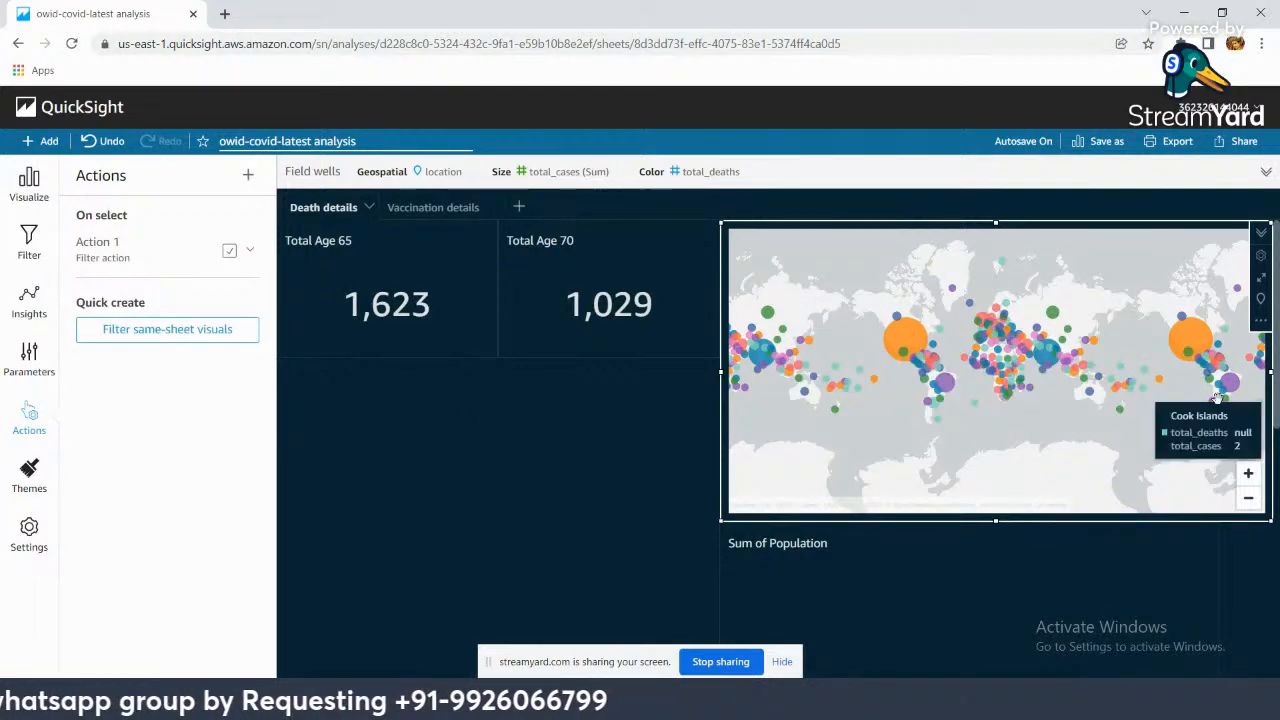
Step: Filter the sheet by India's bubble on the map, review the population, word cloud and pie visuals, and clear the selection
drag(1275, 400, 1275, 517)
scroll(1080, 454, down, 2)
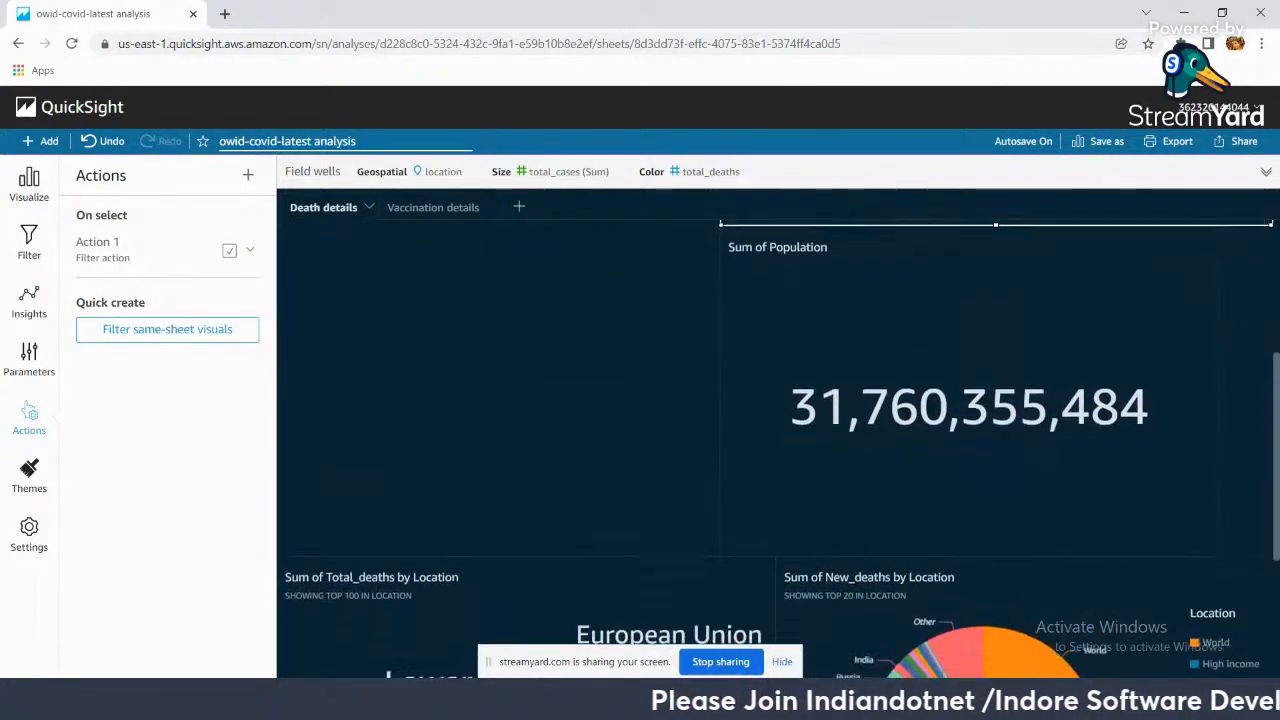
scroll(889, 440, up, 4)
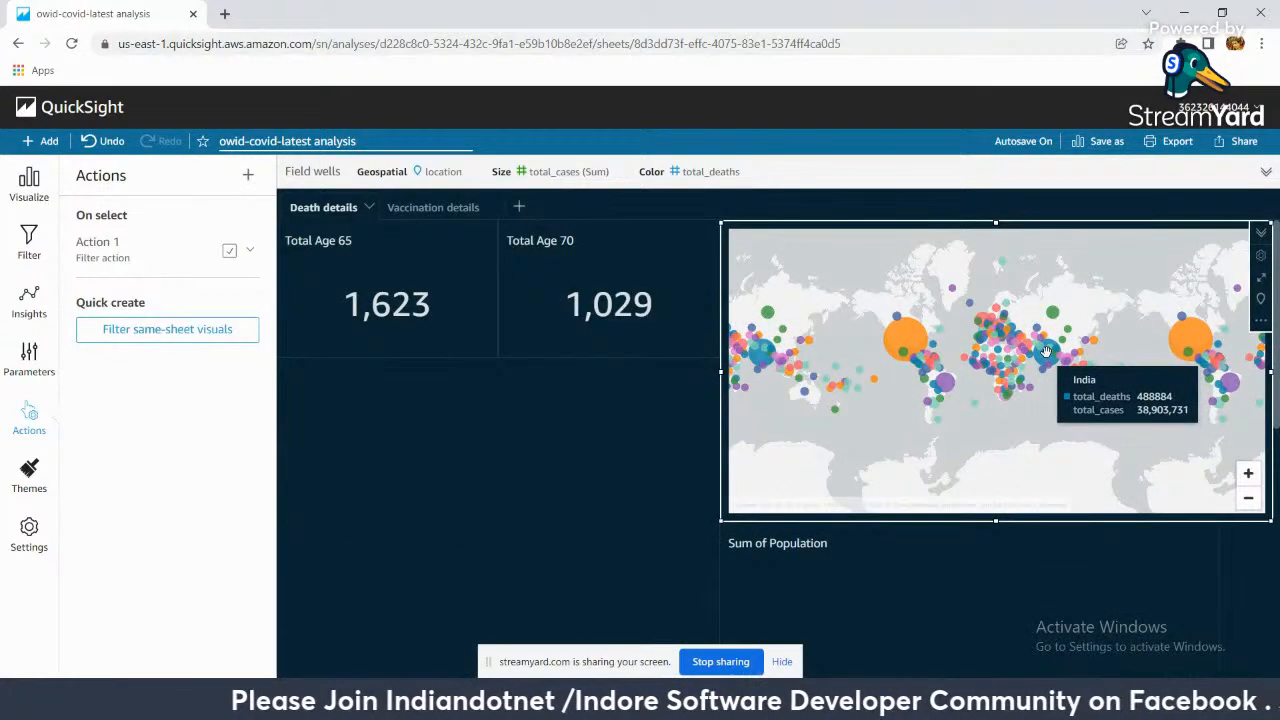
click(1050, 360)
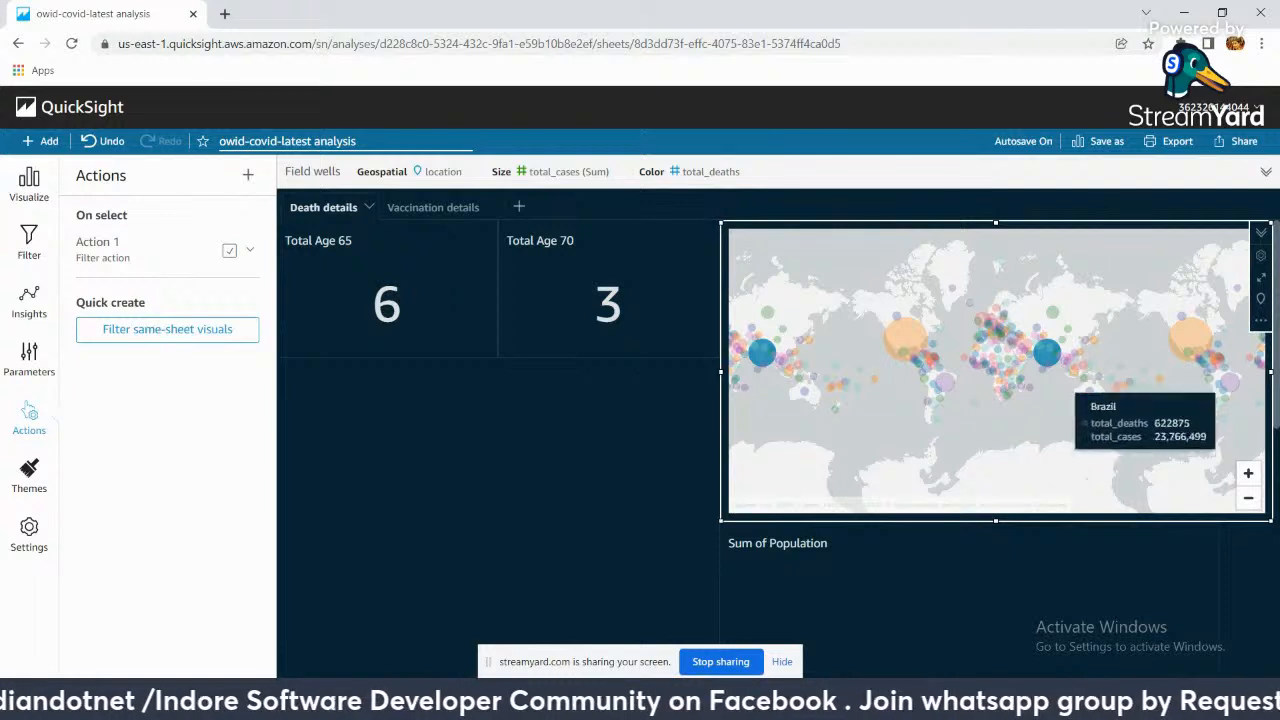
scroll(1277, 352, down, 5)
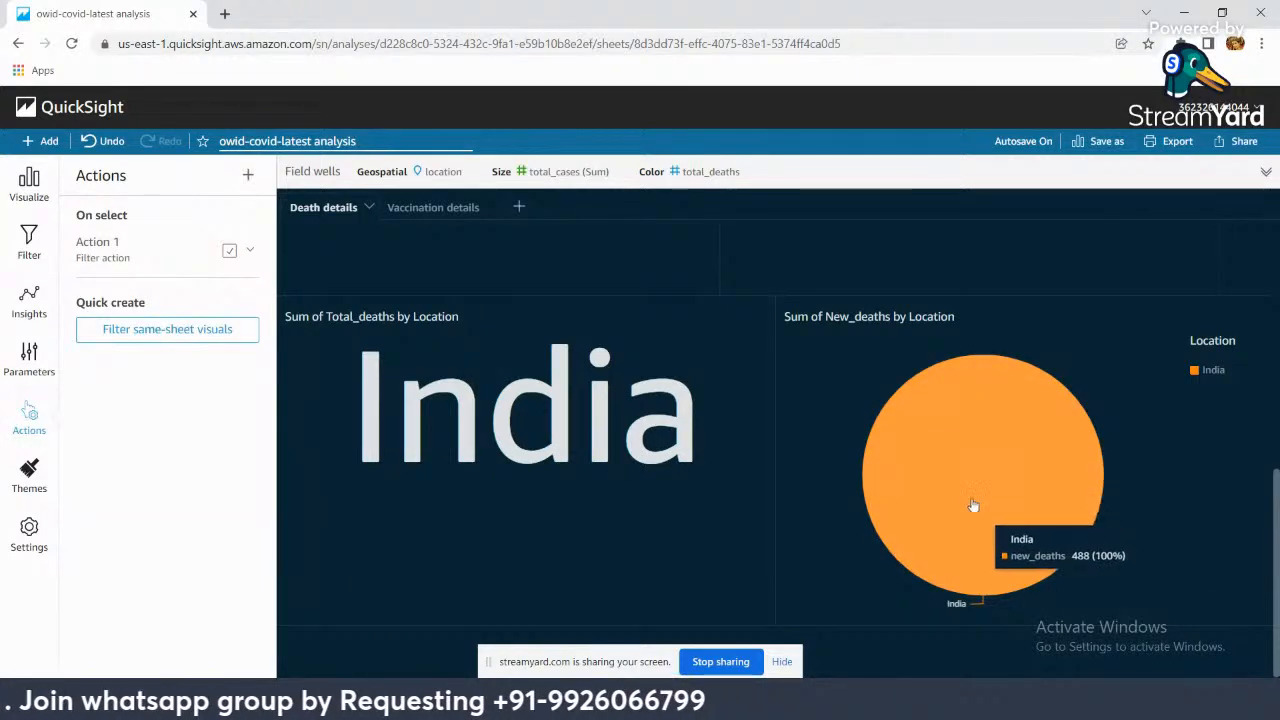
scroll(963, 491, up, 2)
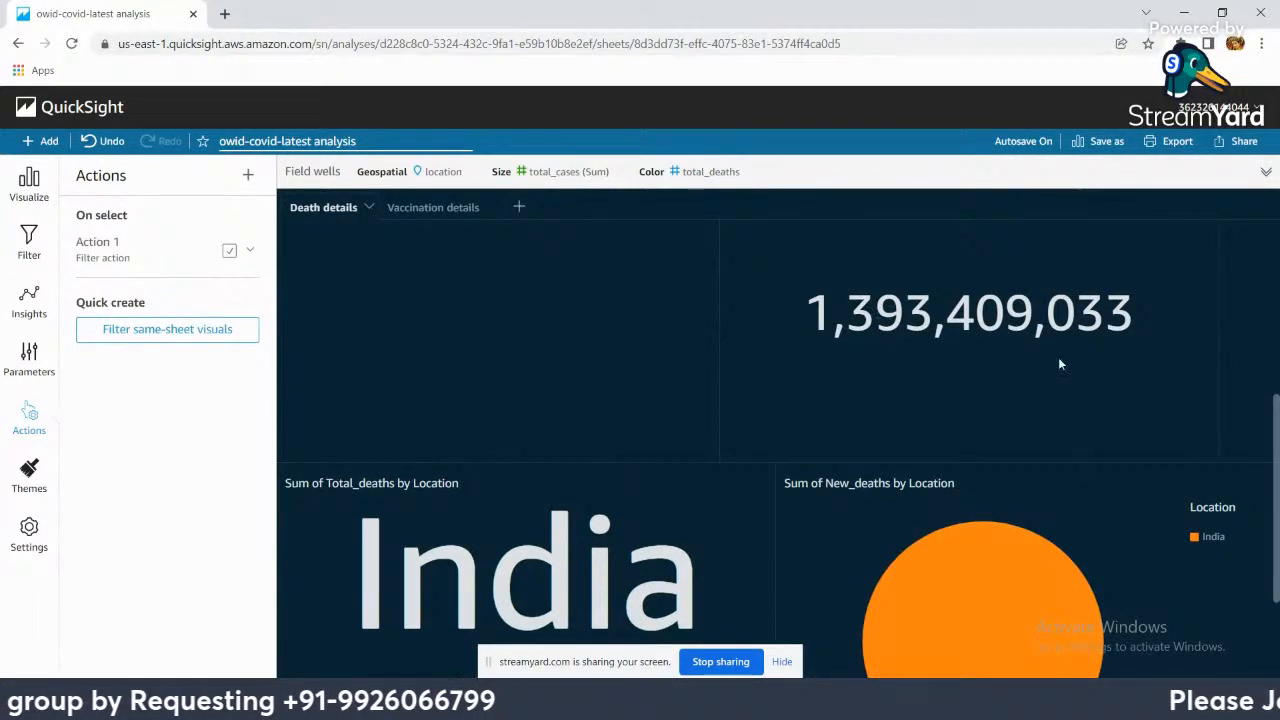
scroll(658, 390, up, 3)
scroll(658, 386, up, 2)
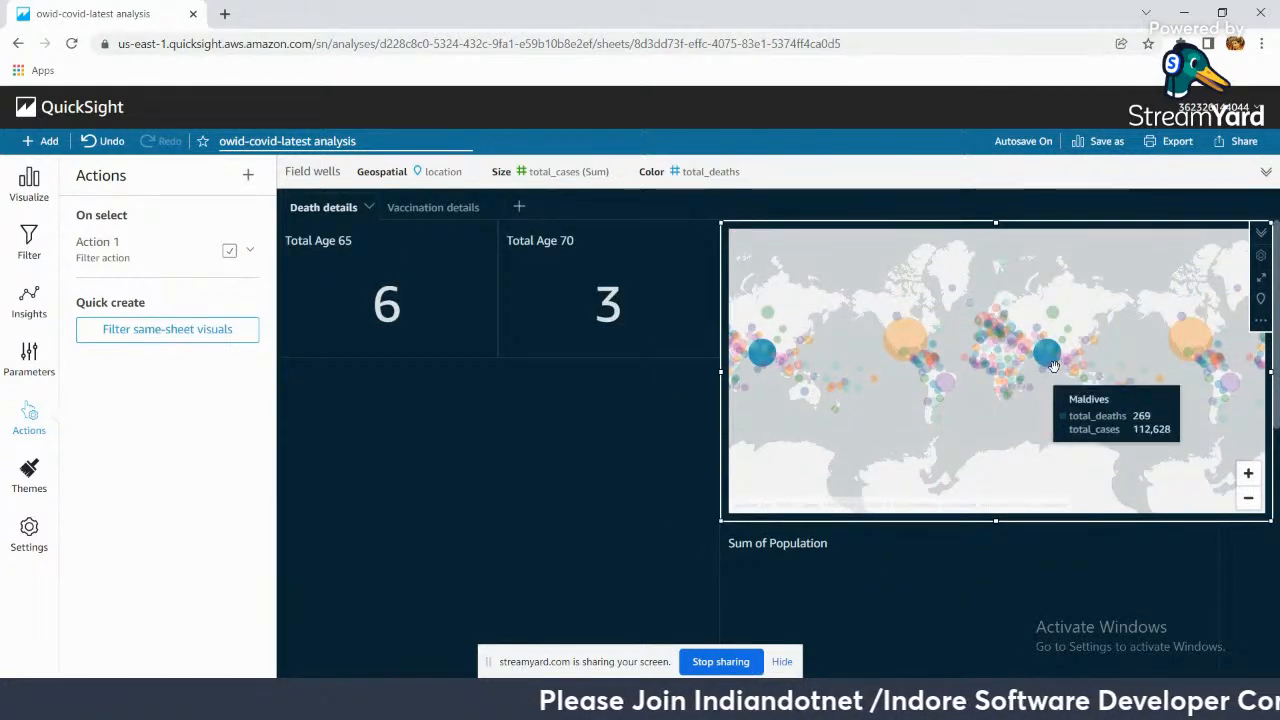
mouse_move(1037, 355)
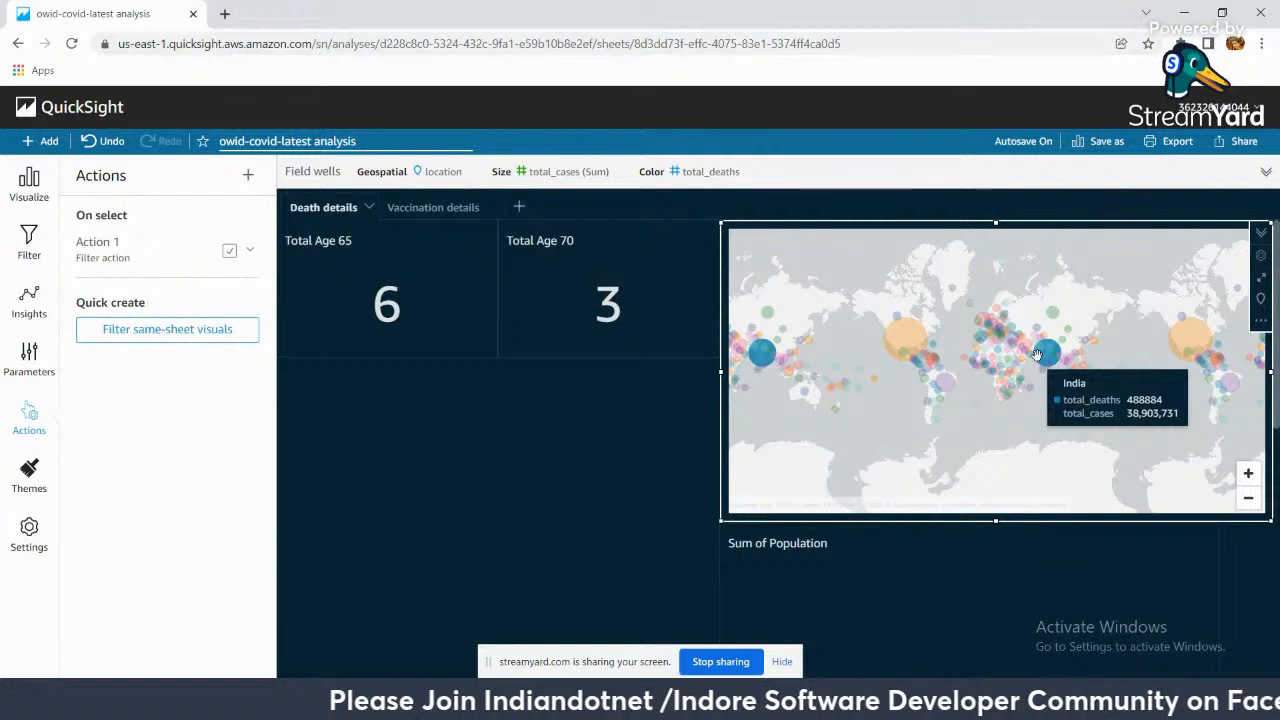
click(1044, 270)
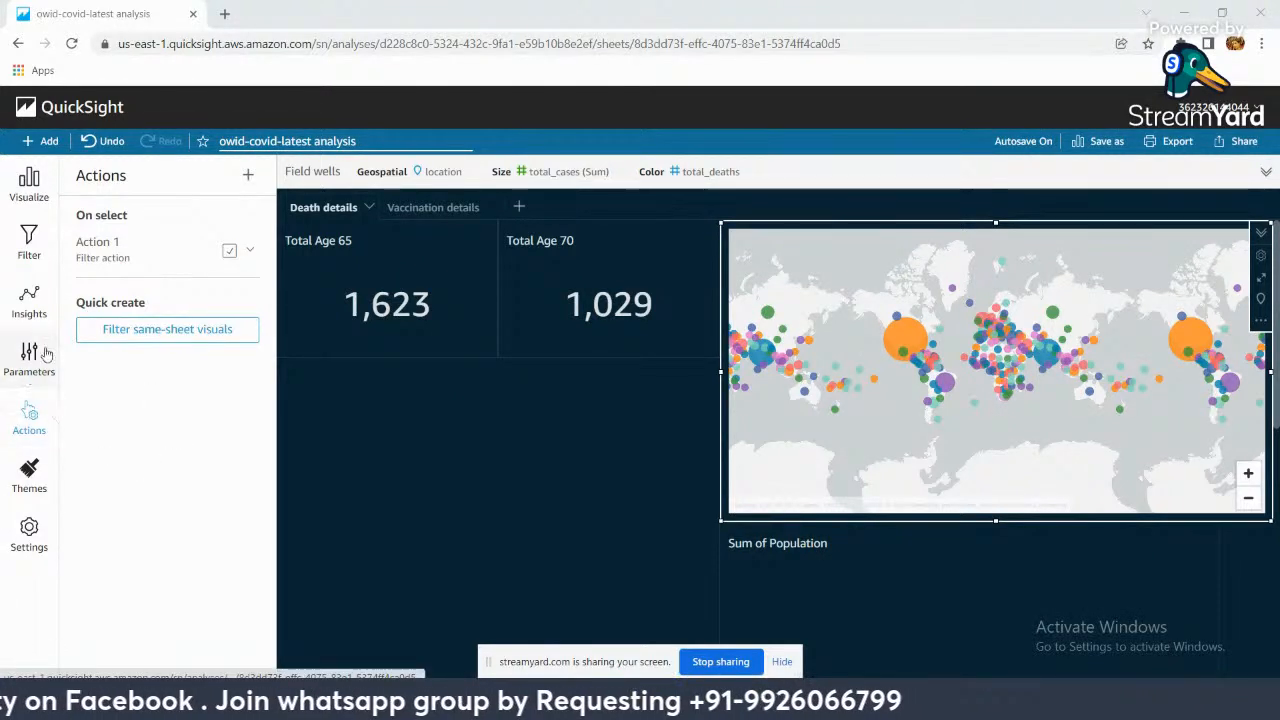
Step: Try the Seaside starter theme on the analysis and switch back to the Midnight theme
click(29, 472)
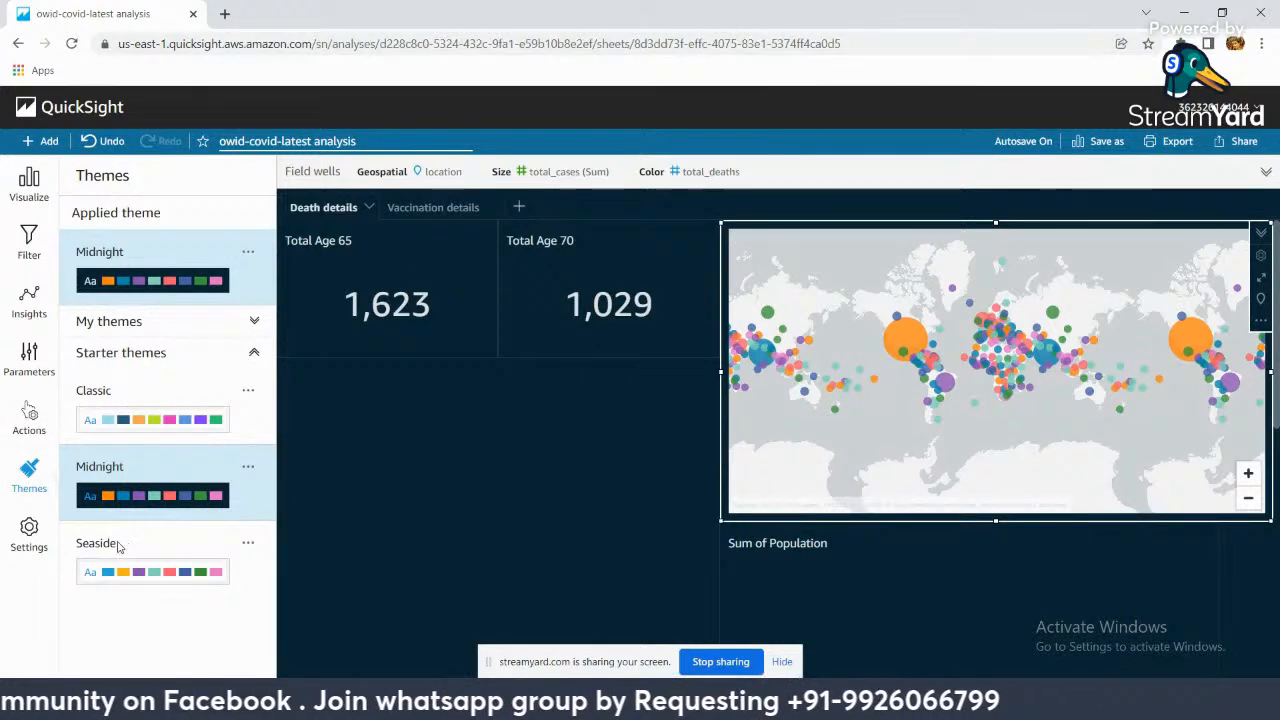
click(91, 580)
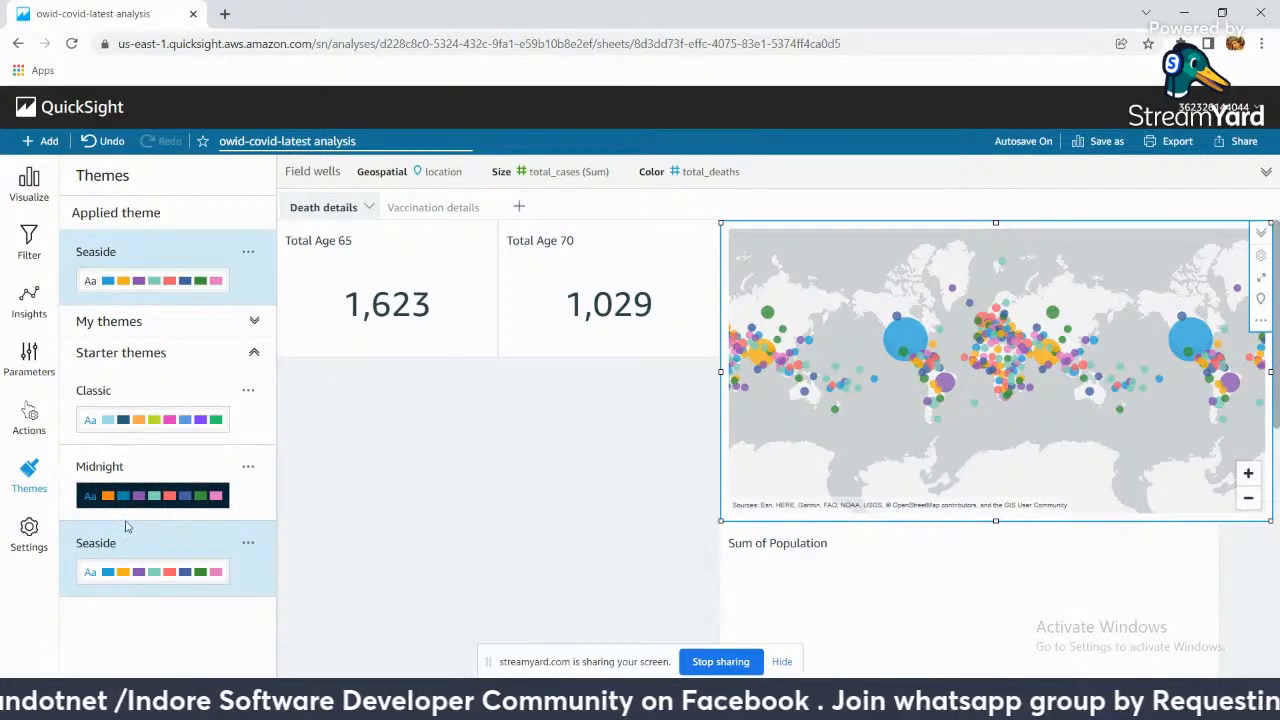
click(158, 328)
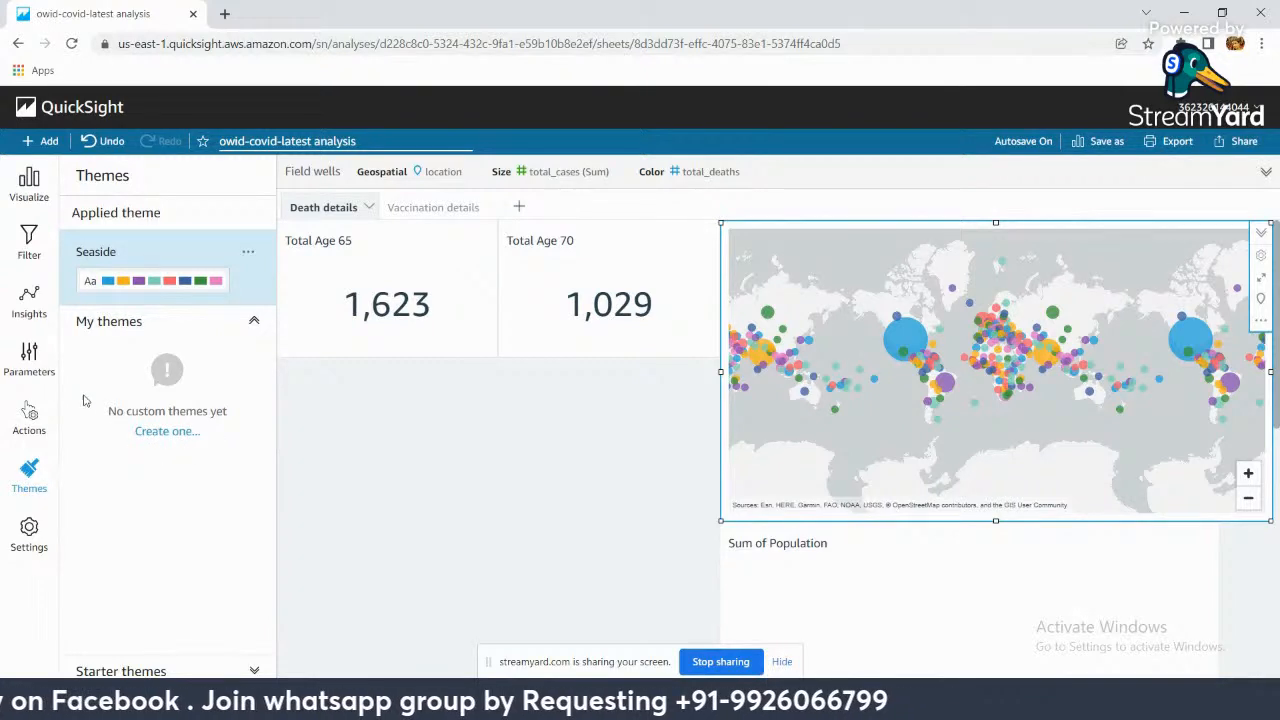
click(150, 672)
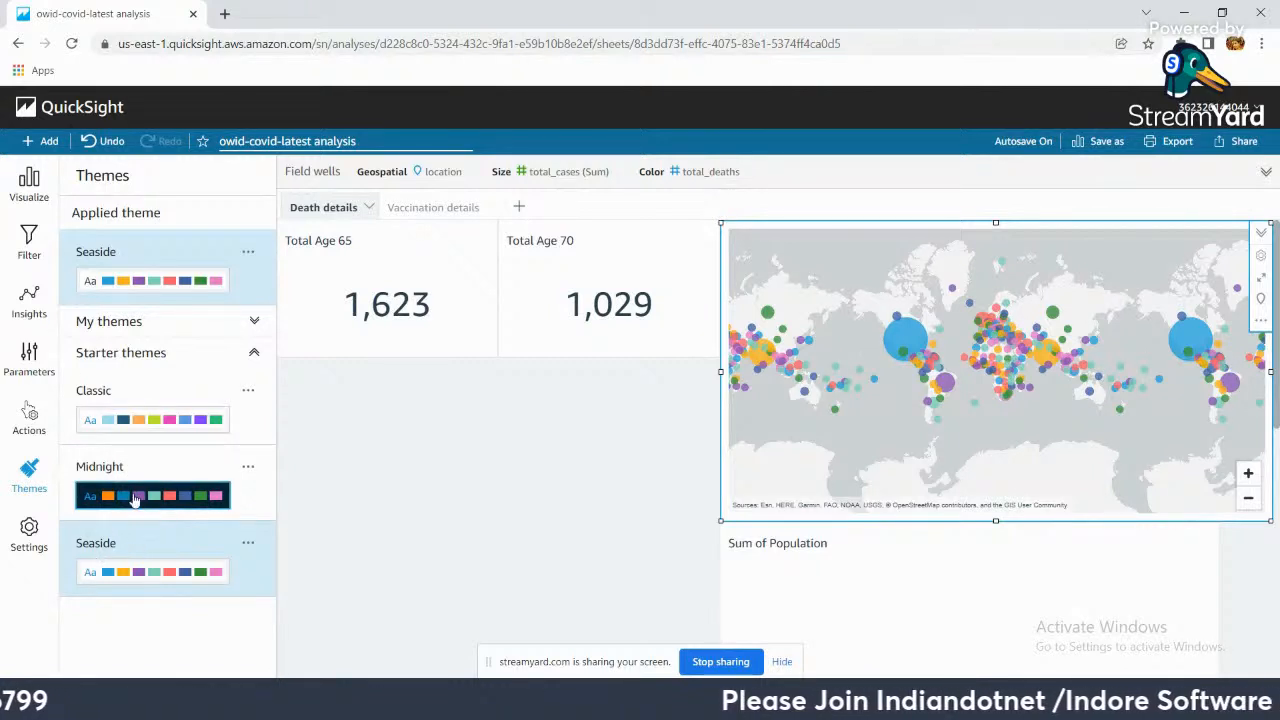
click(139, 494)
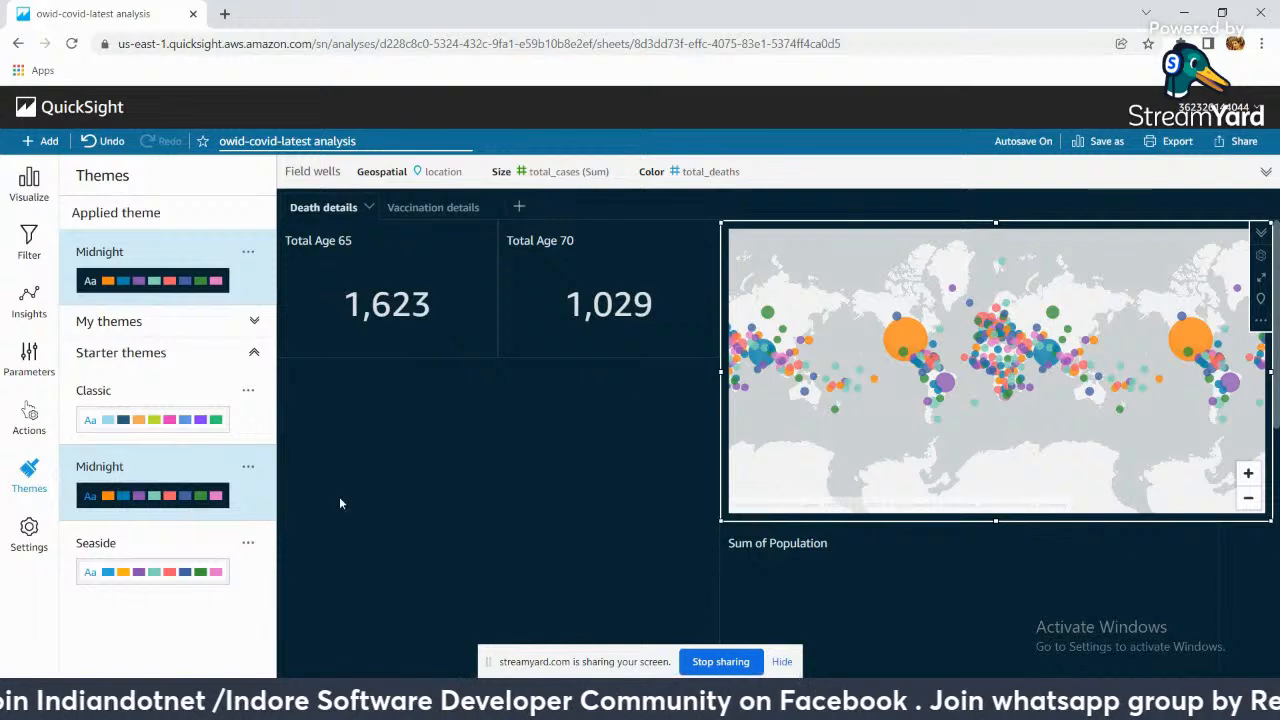
Step: Show the aged_65_older value of the Total Age 65 KPI as currency
click(367, 302)
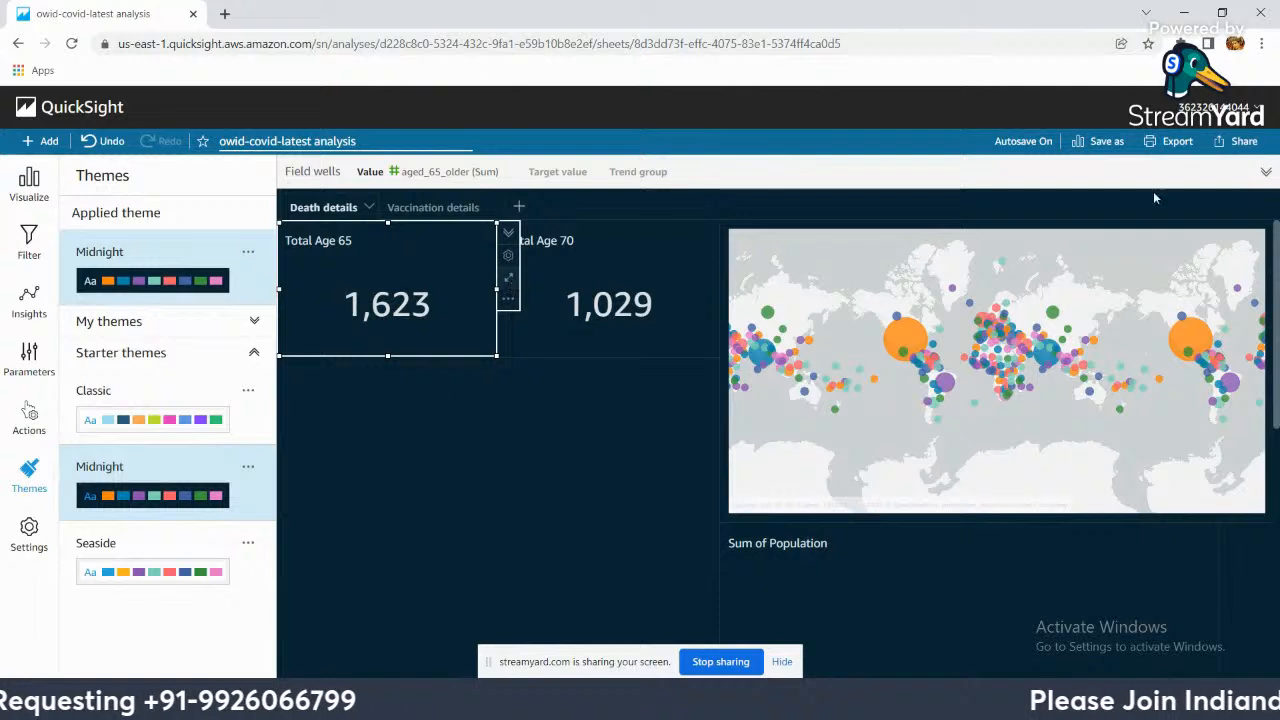
click(1266, 176)
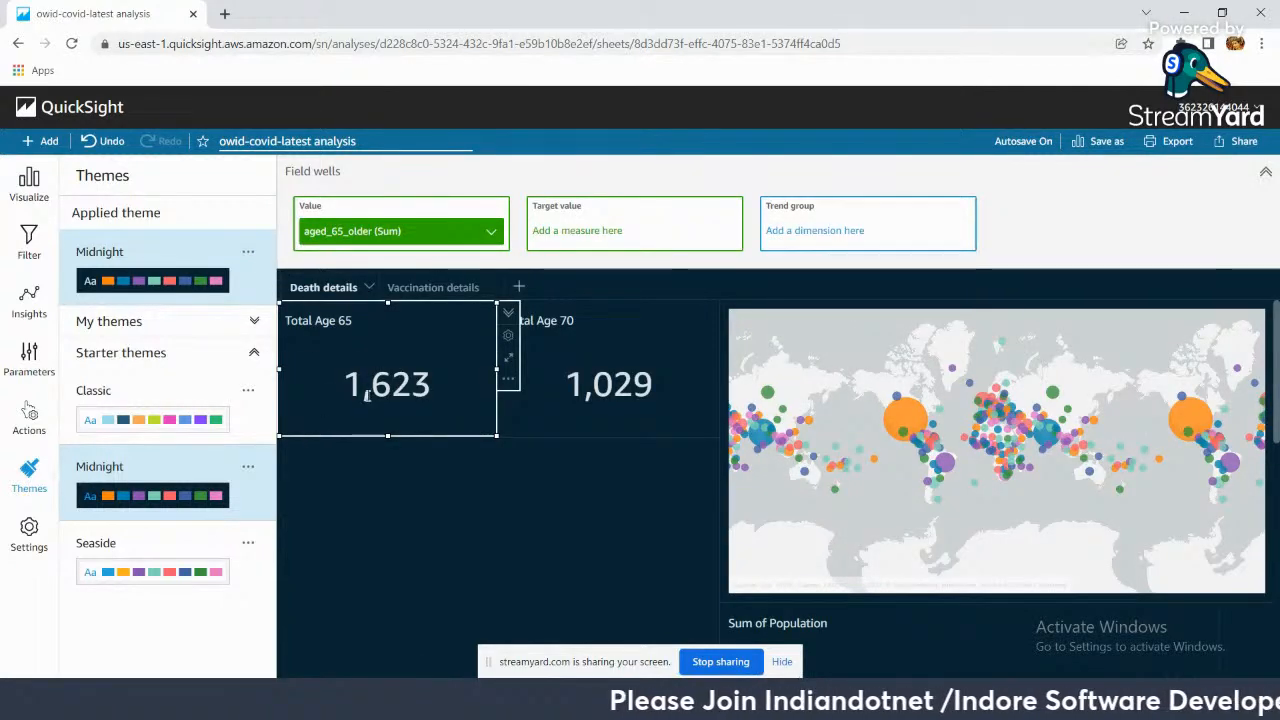
click(491, 232)
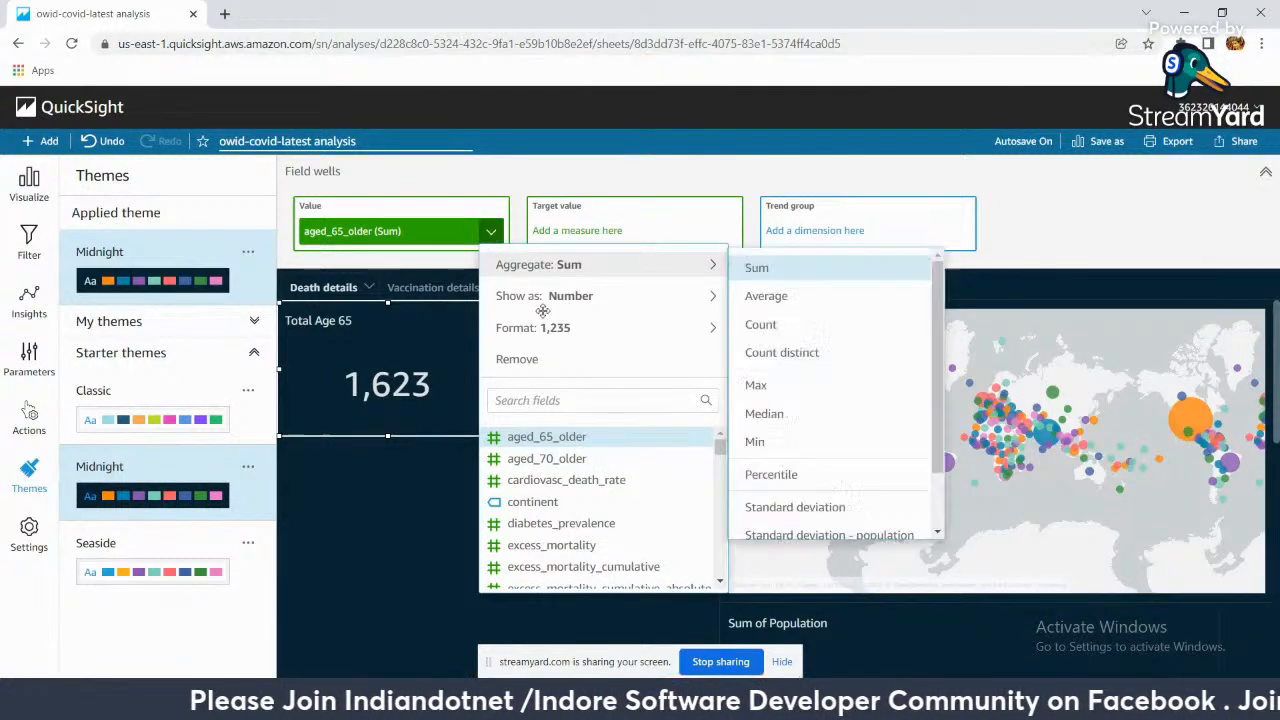
mouse_move(550, 330)
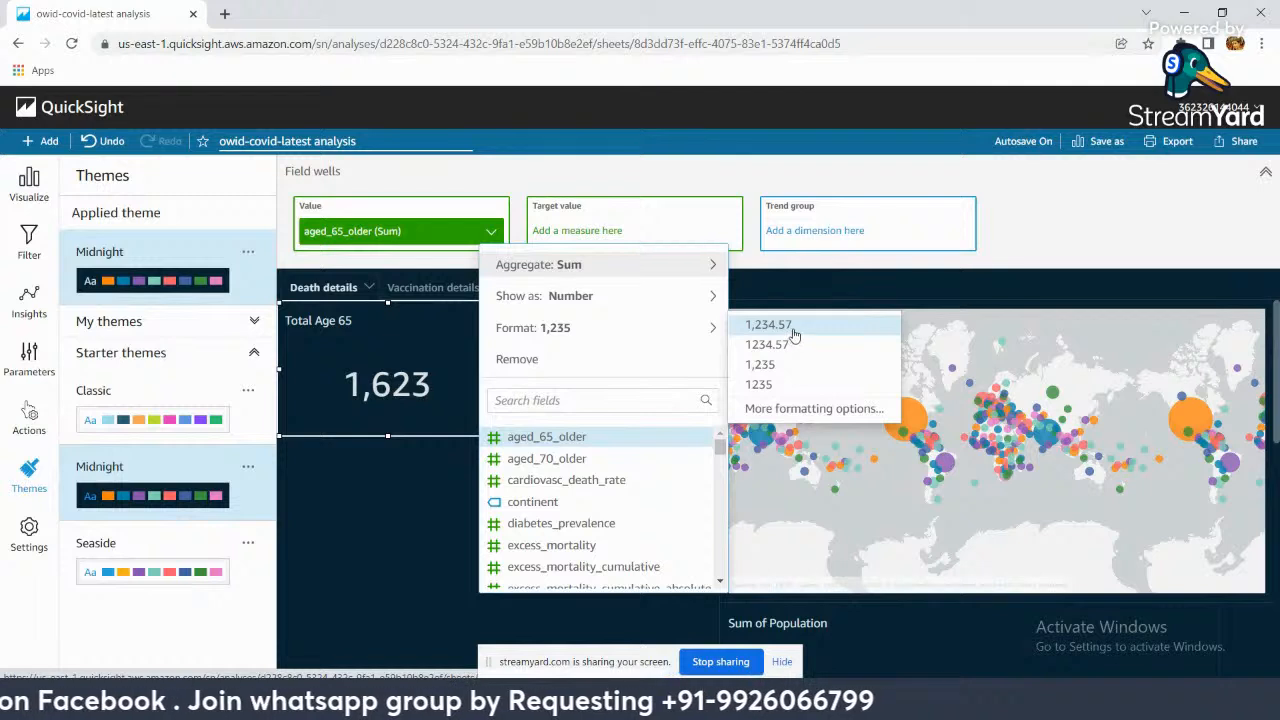
mouse_move(612, 302)
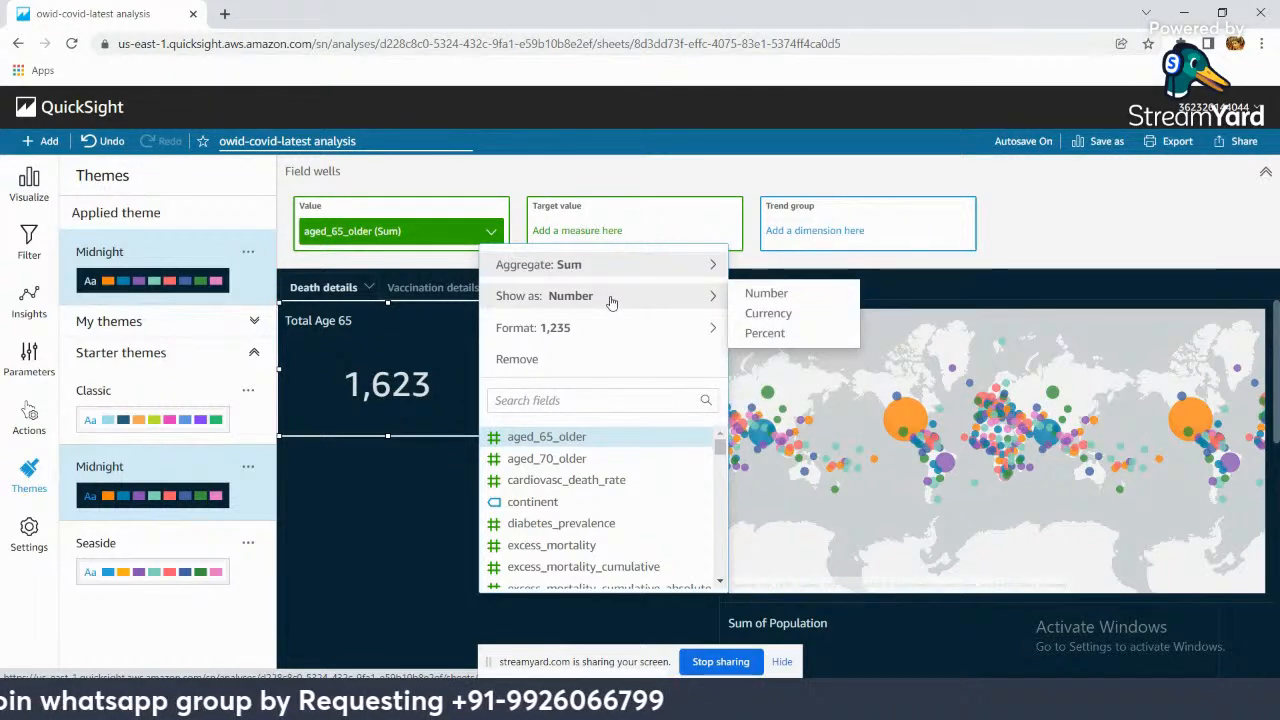
click(771, 323)
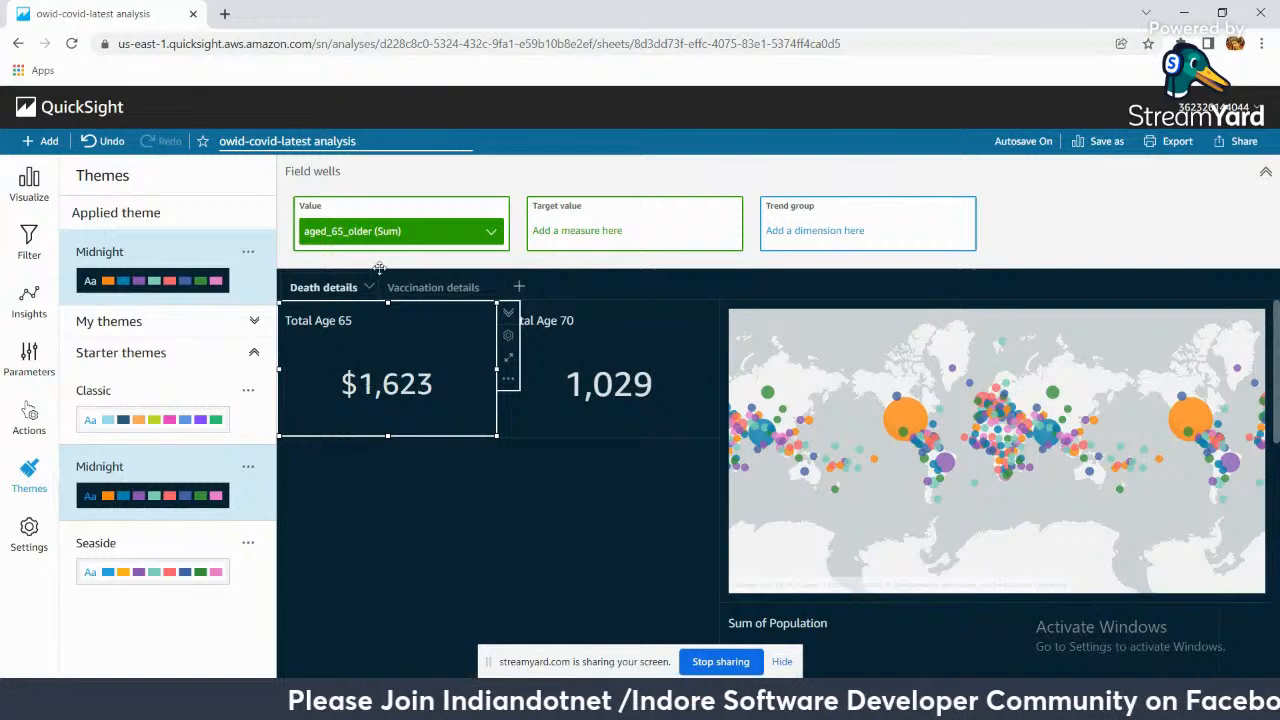
Step: Show the Total Age 65 KPI's value as a percent and return it to the number display
click(491, 231)
mouse_move(572, 295)
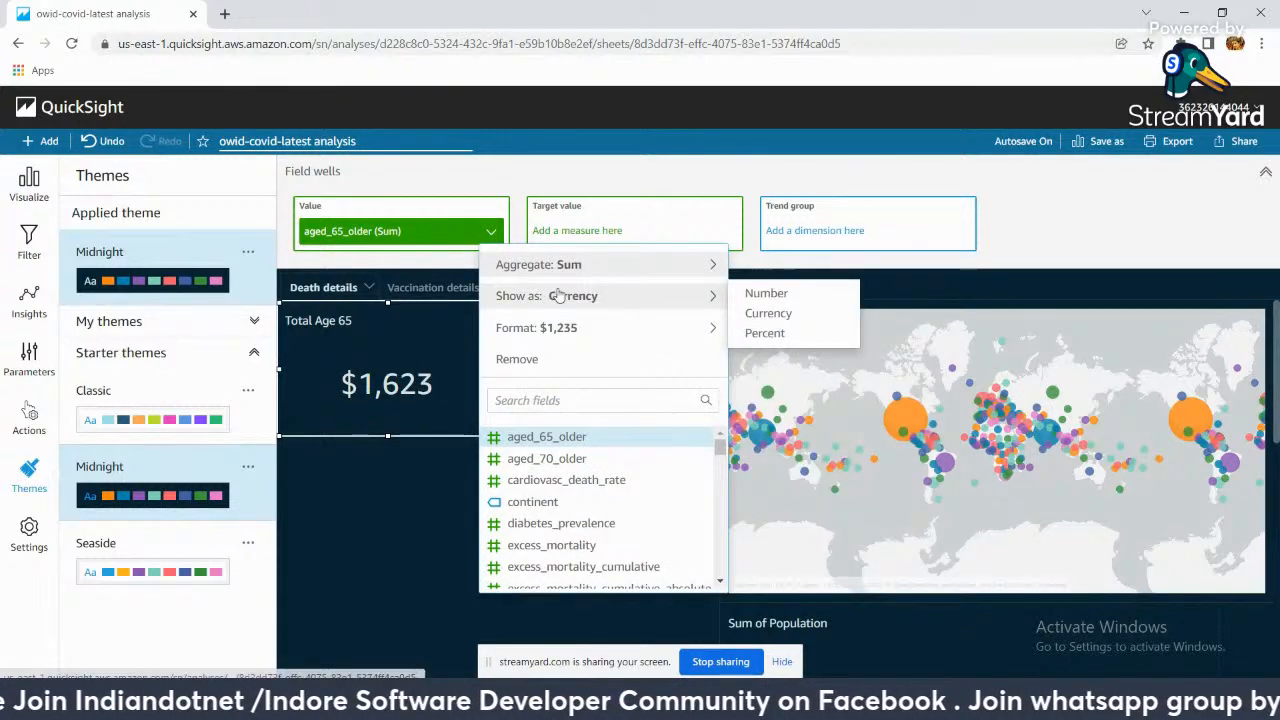
click(766, 333)
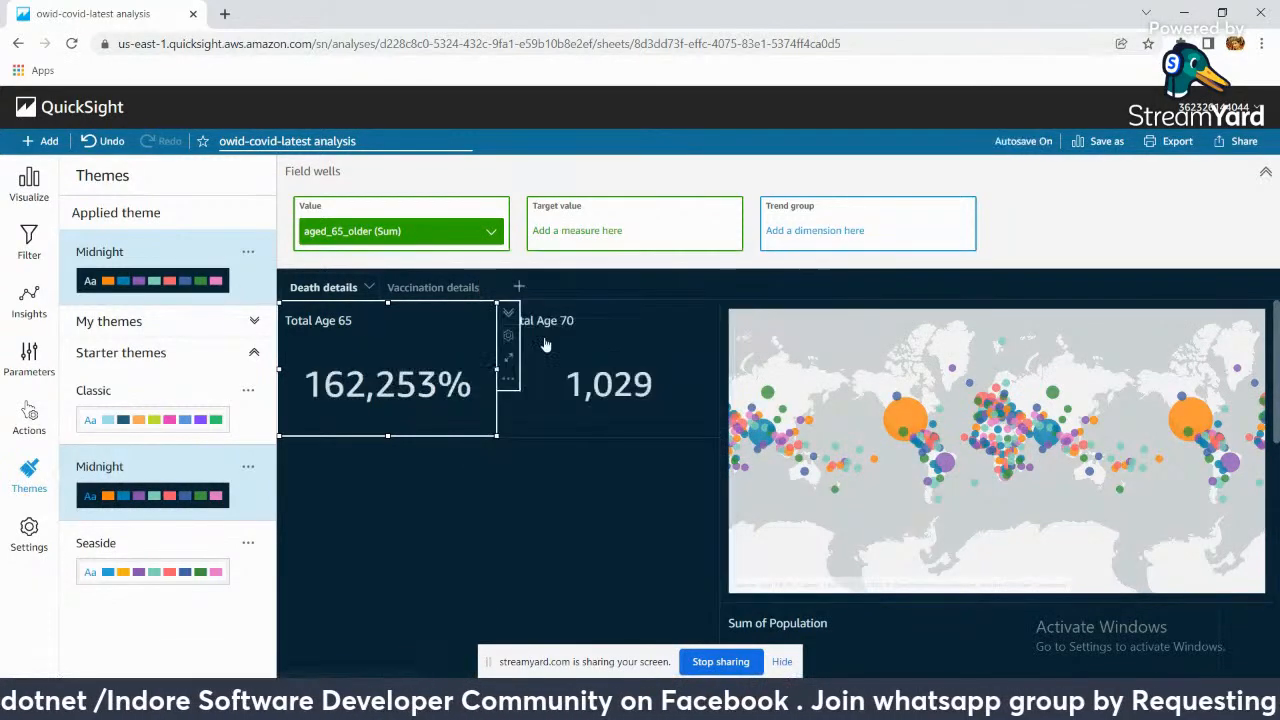
click(491, 232)
mouse_move(700, 296)
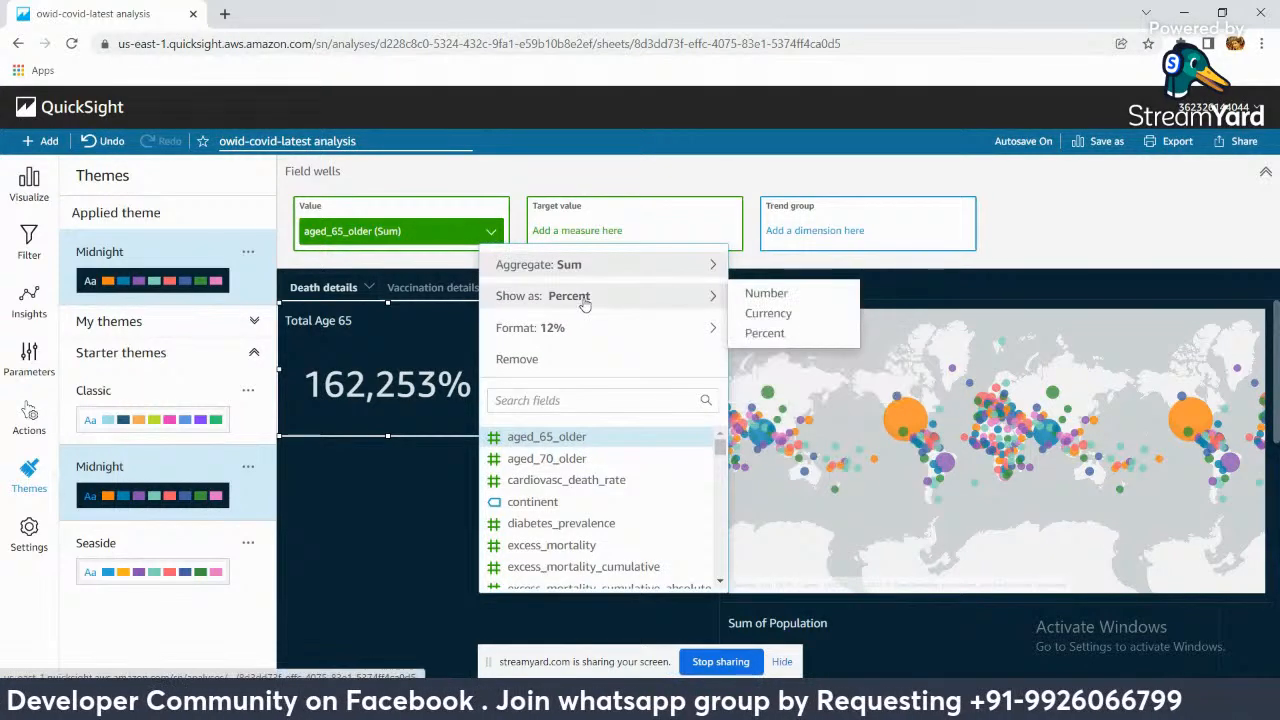
click(766, 297)
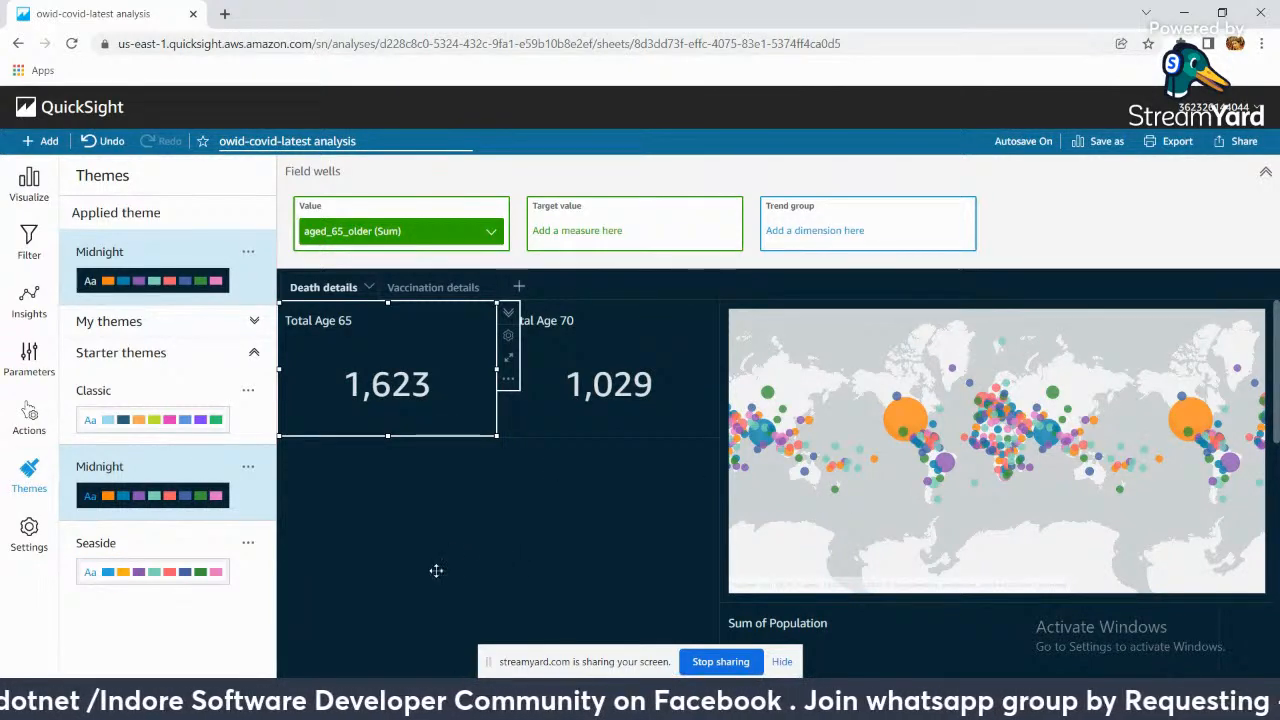
Step: Deselect the Total Age 65 KPI and export the Death details sheet as a PDF download
click(593, 511)
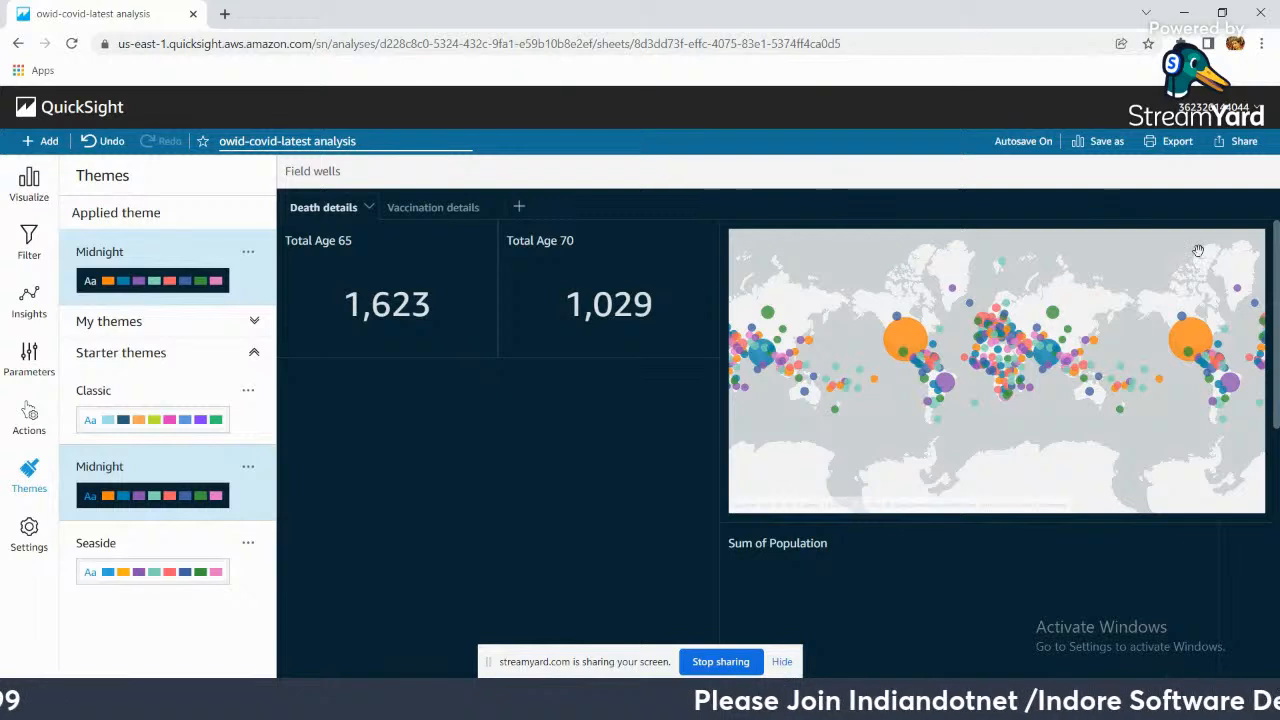
click(1177, 142)
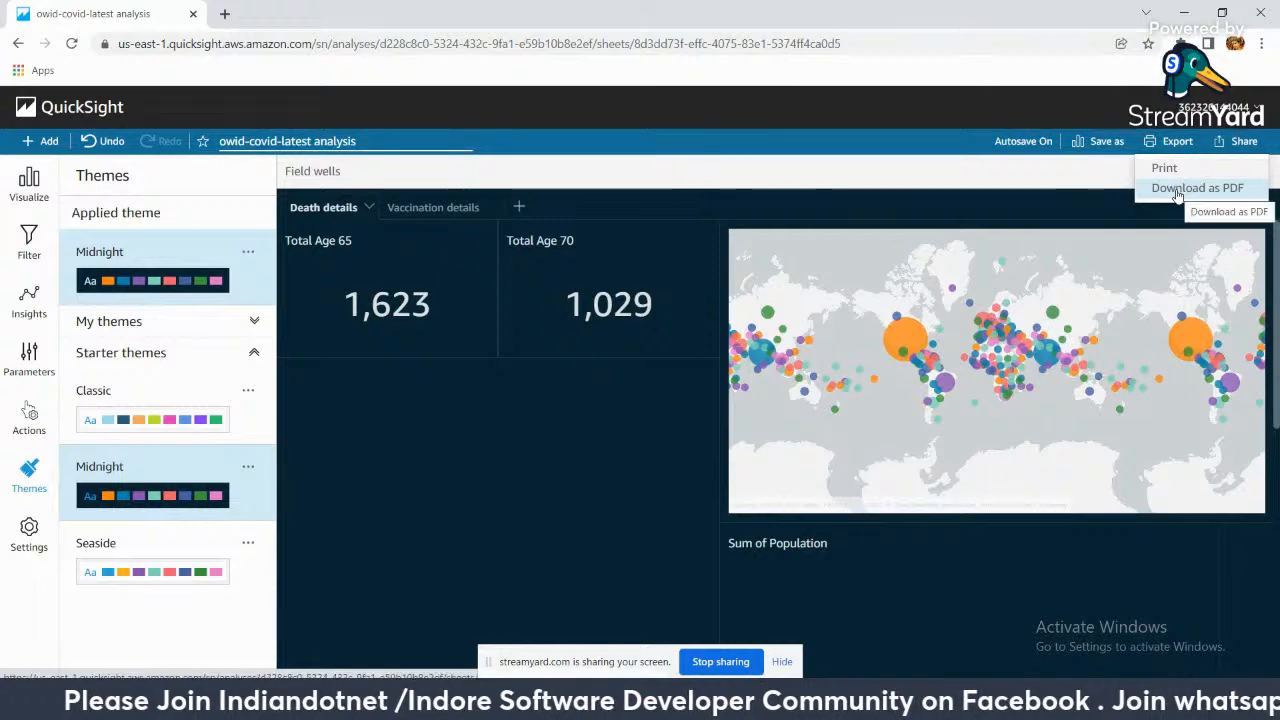
click(1180, 188)
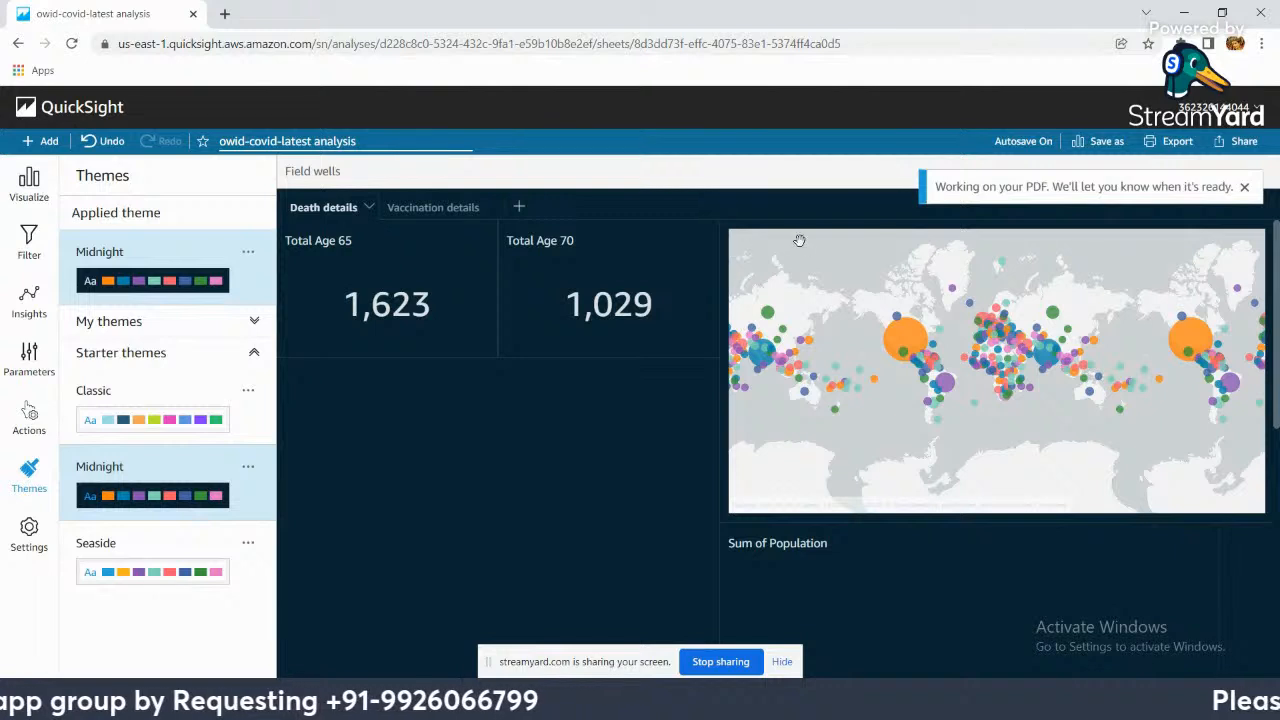
click(1243, 186)
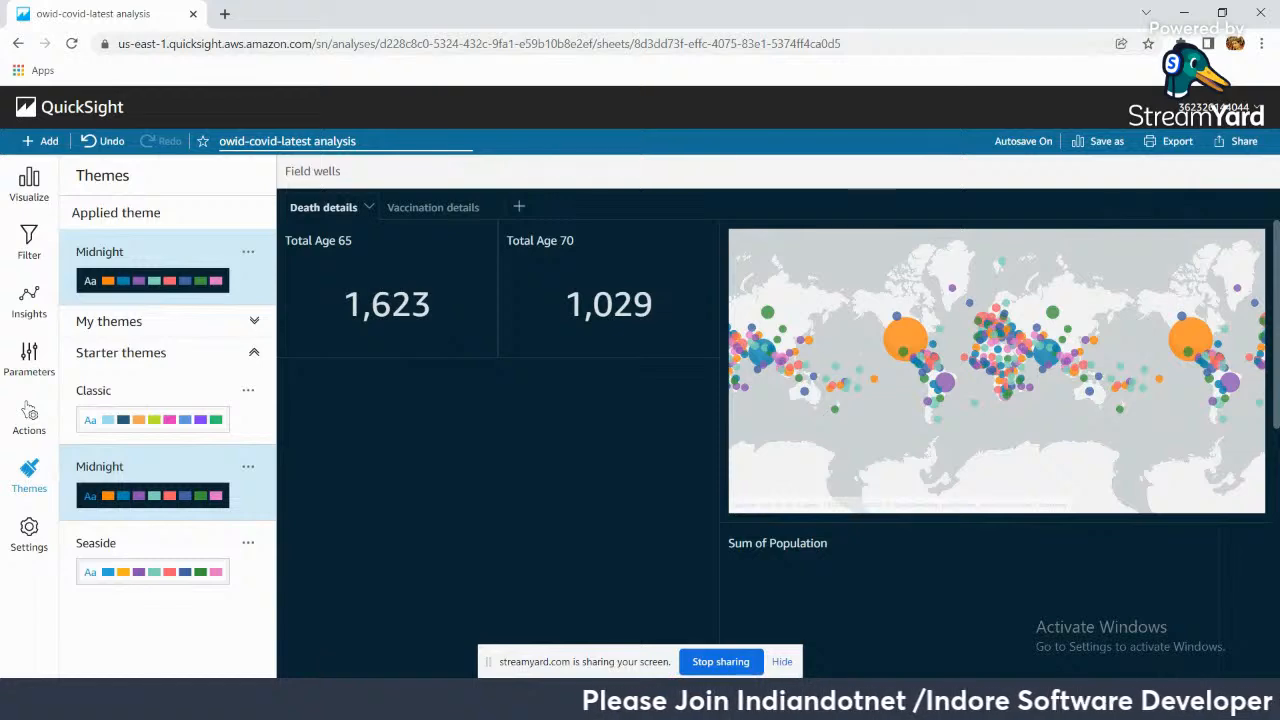
key(alt+Tab)
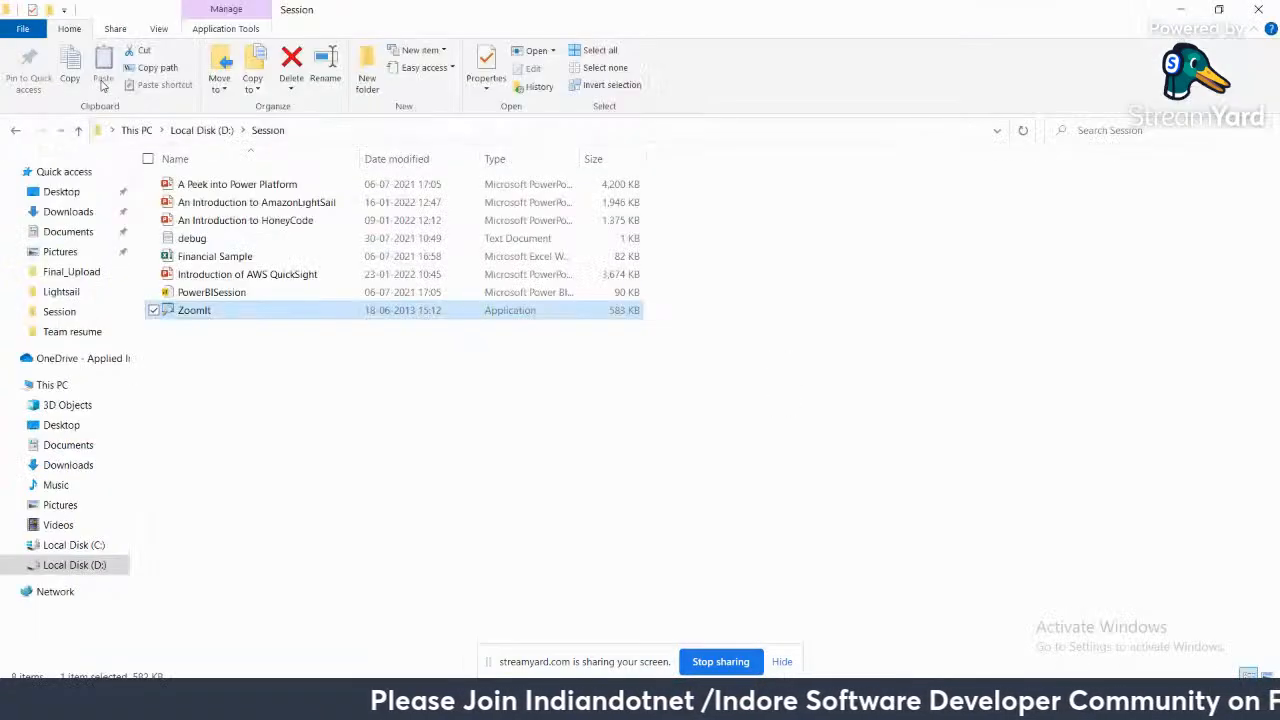
click(68, 212)
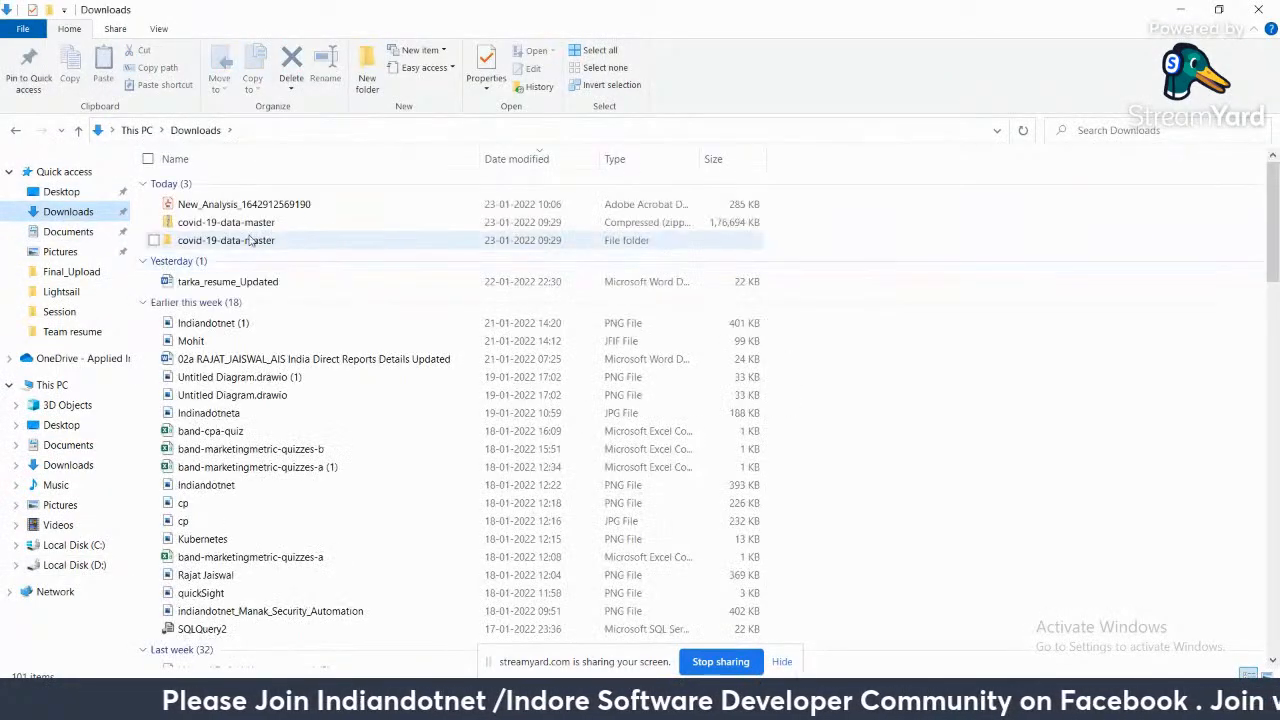
click(246, 205)
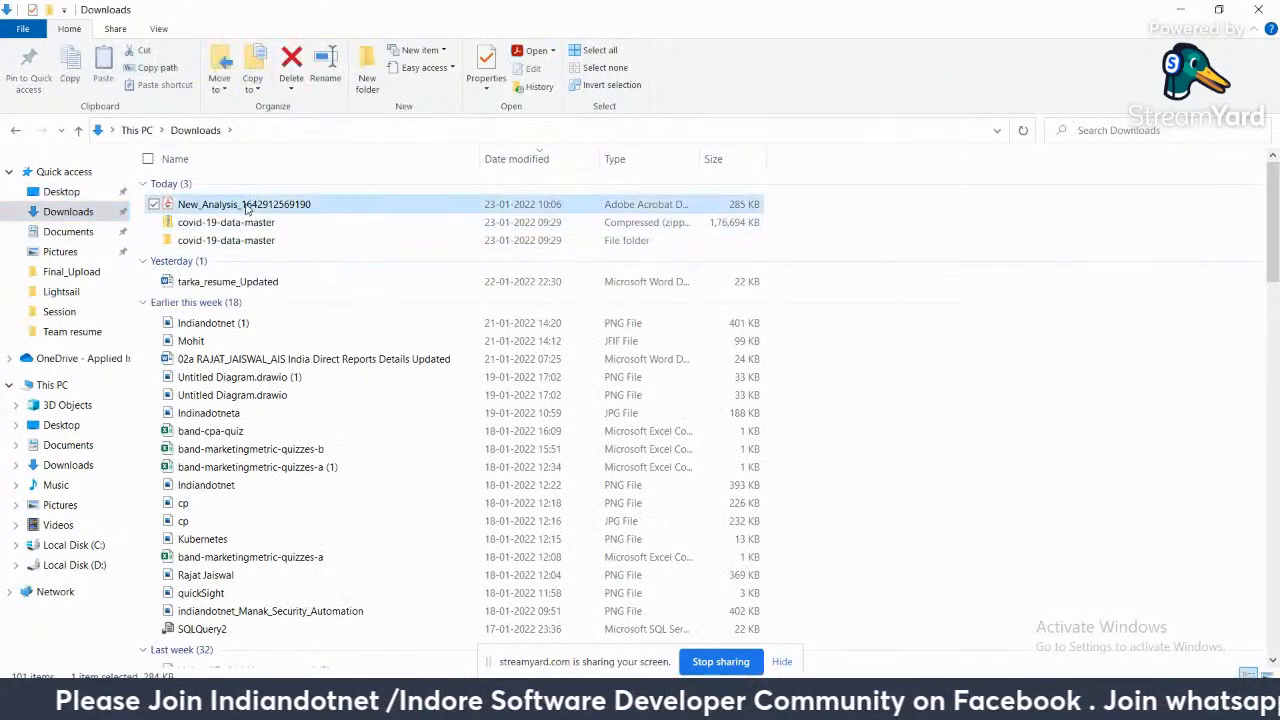
click(1187, 12)
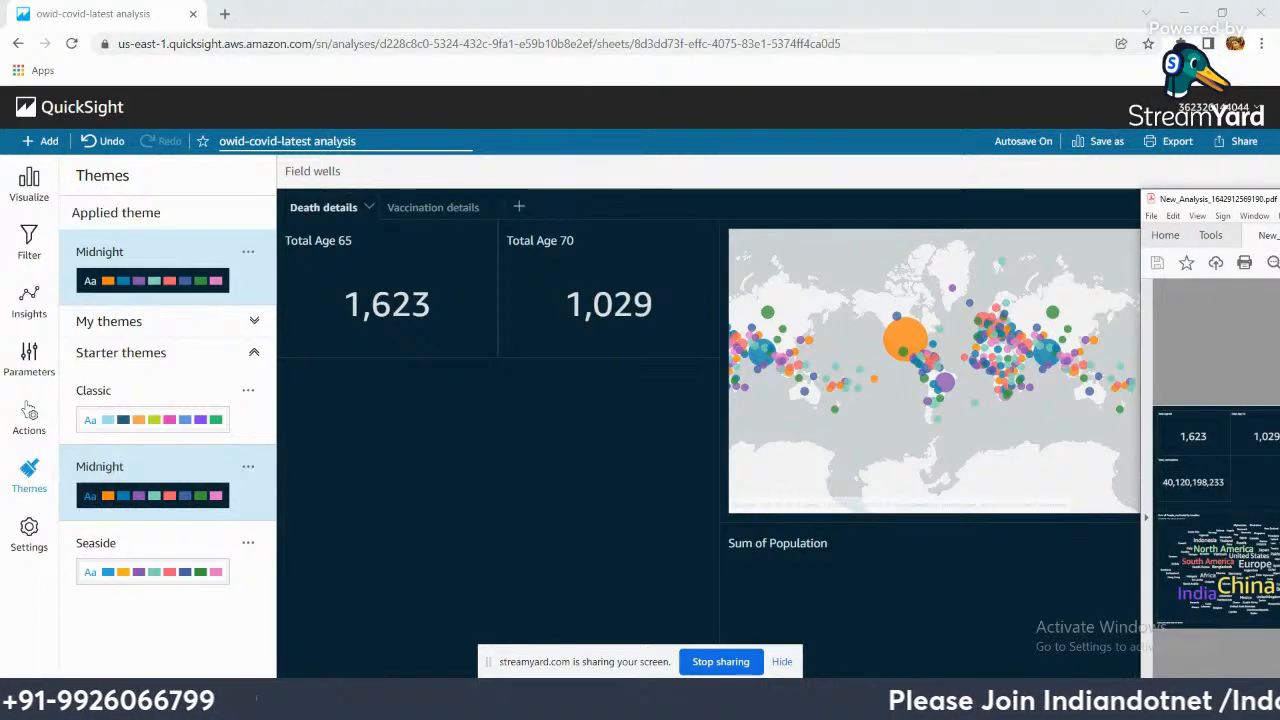
Step: Maximize the Acrobat Reader window and collapse its tools pane to view the earlier exported analysis page
drag(1240, 199, 2, 2)
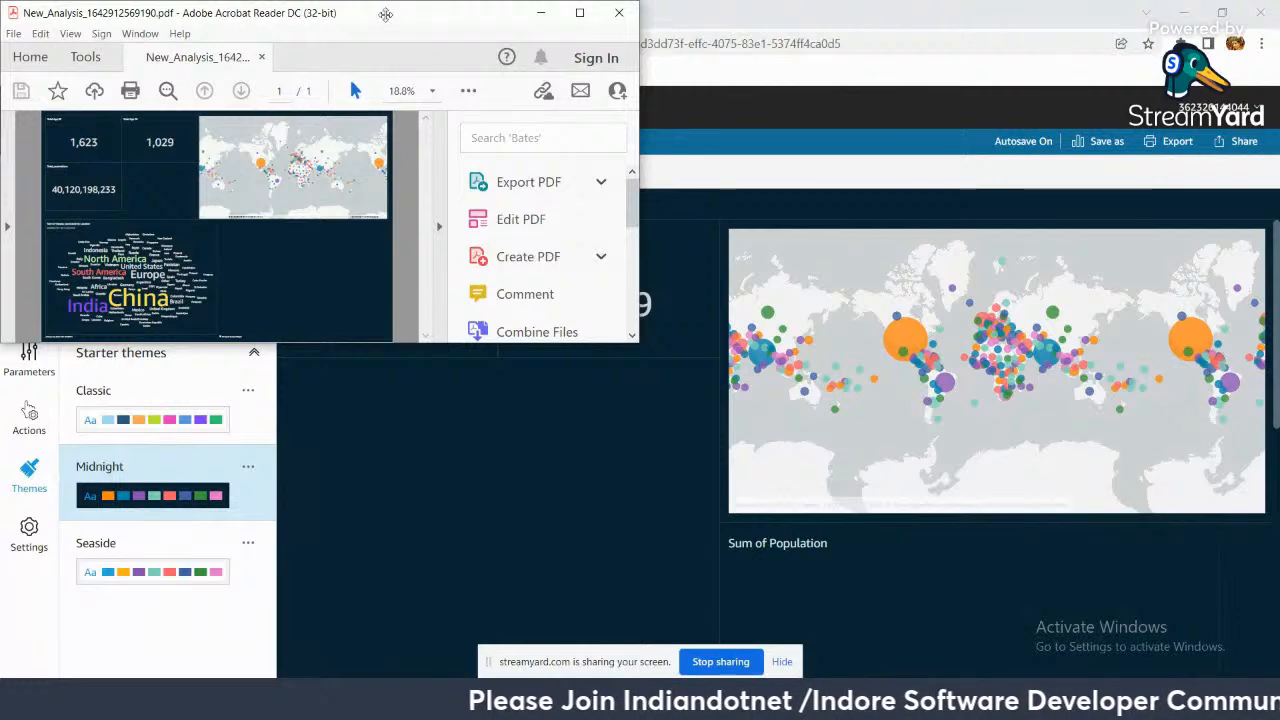
drag(385, 14, 1163, 173)
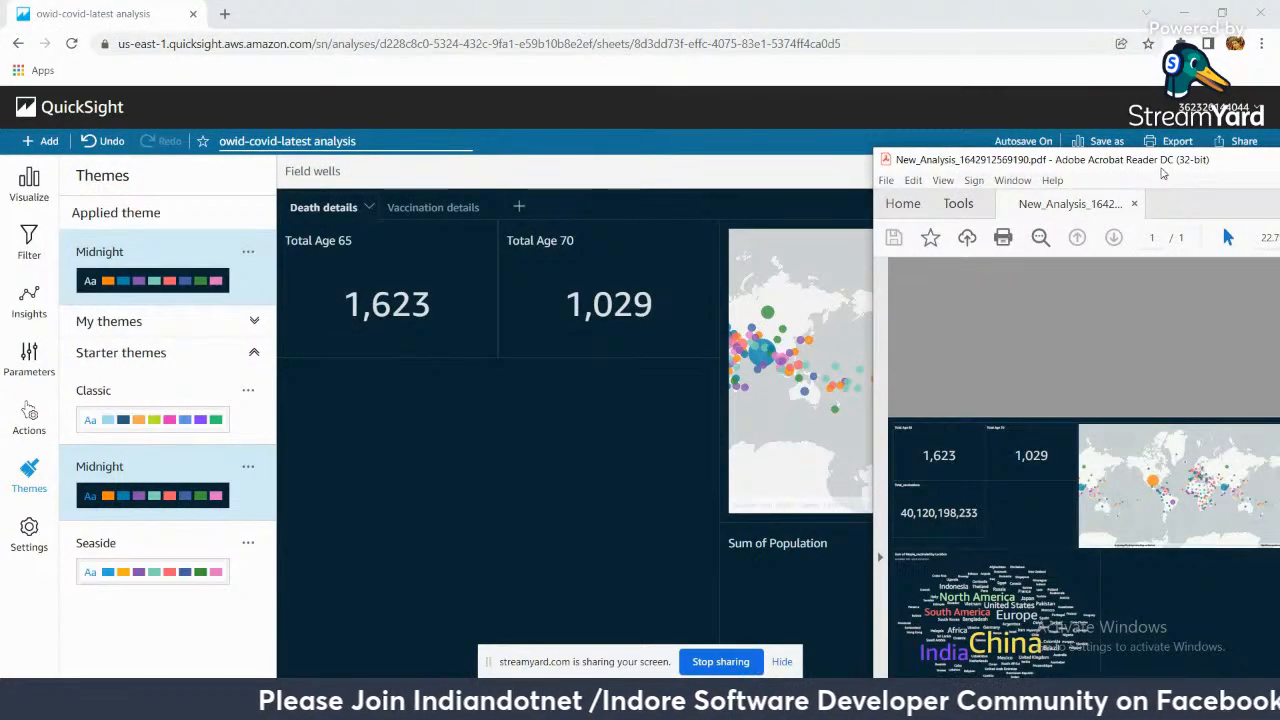
double_click(1163, 173)
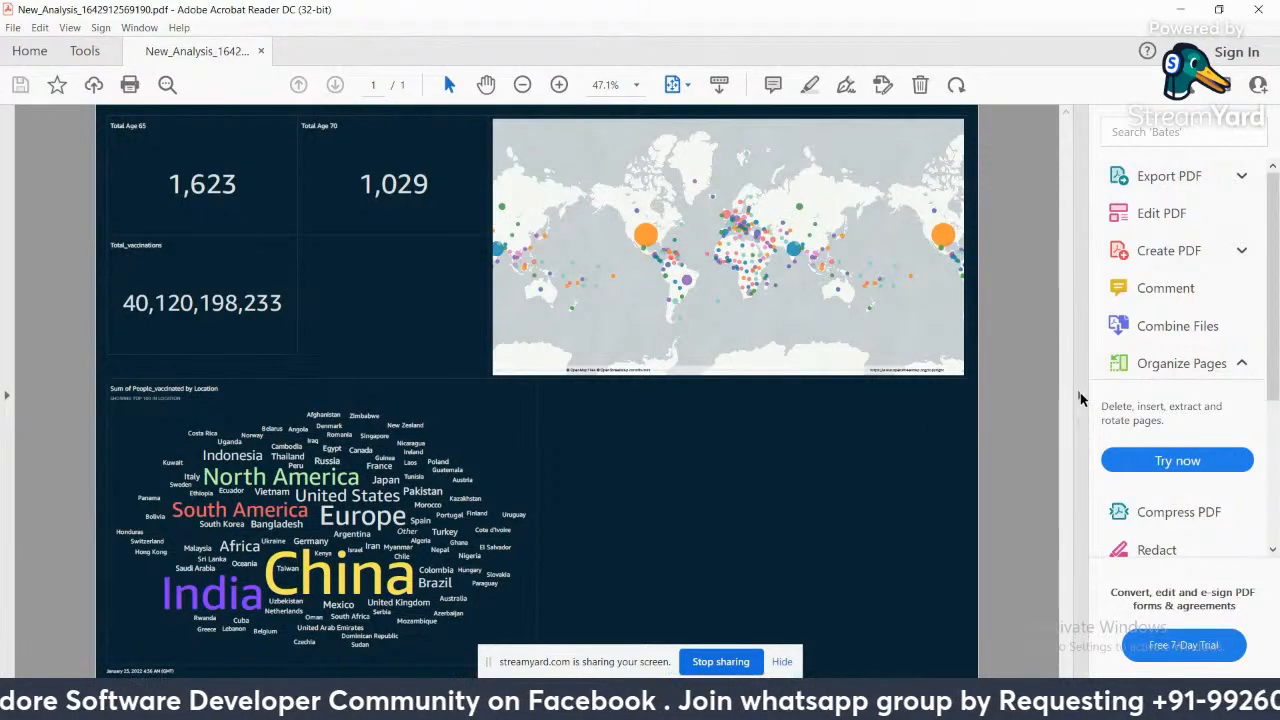
click(1082, 397)
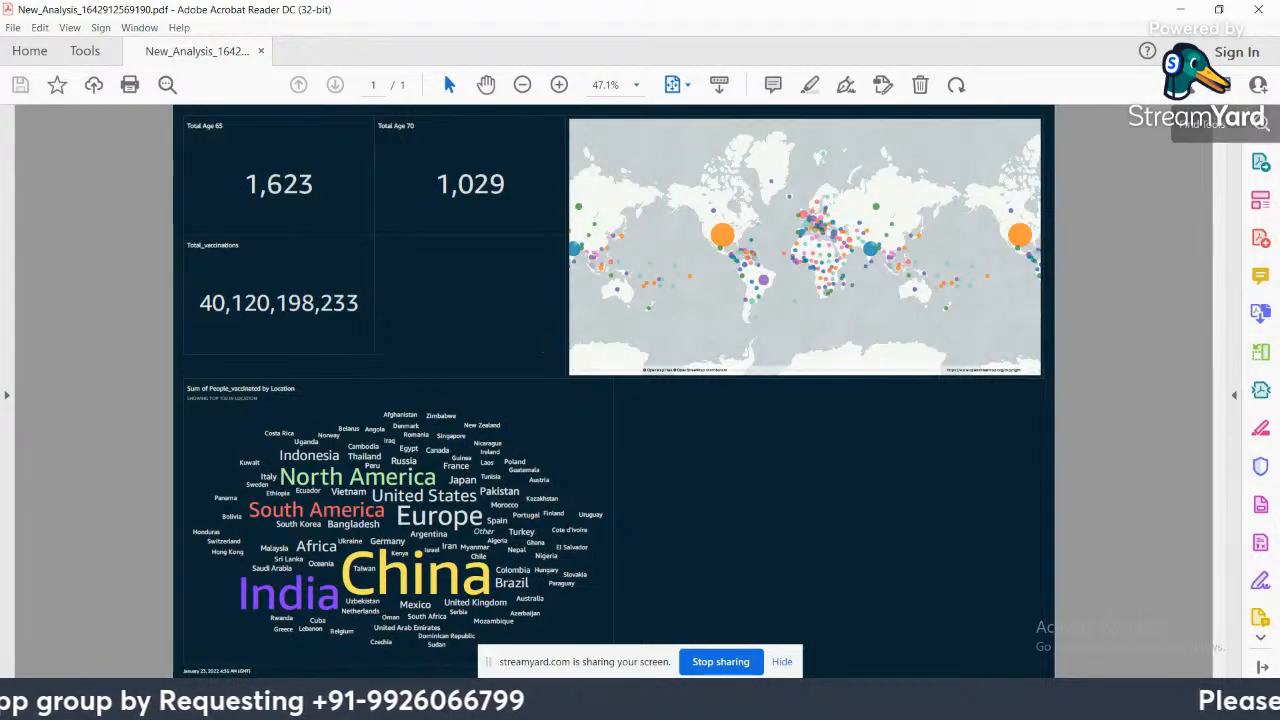
Step: Switch back to the QuickSight analysis in the browser and download the finished Death details PDF
key(alt+Tab)
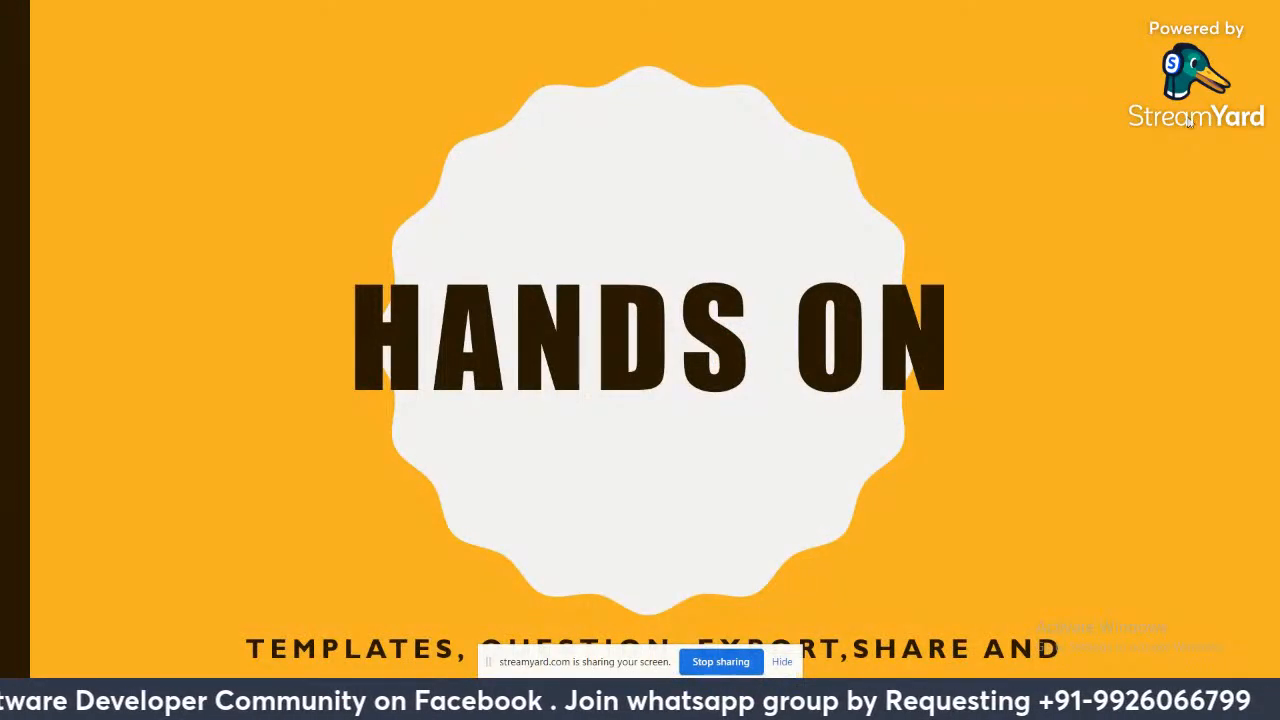
key(alt+Tab)
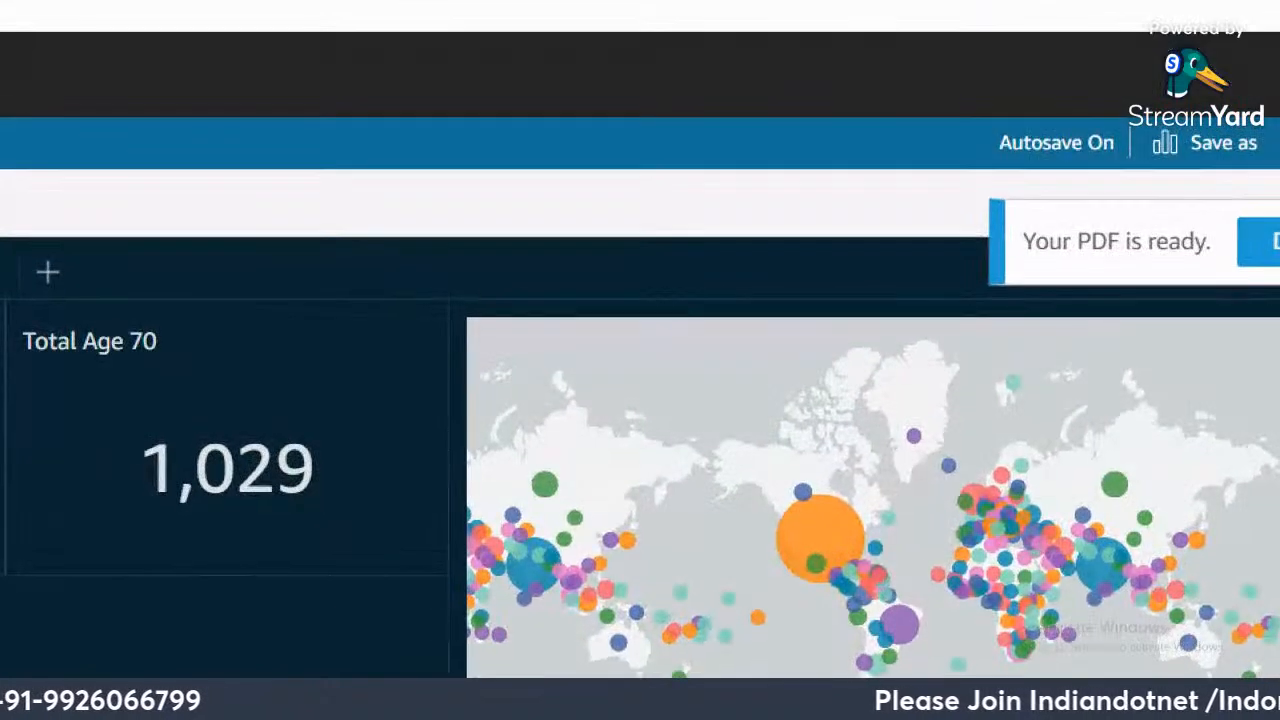
mouse_move(947, 265)
mouse_down()
mouse_move(1279, 280)
mouse_move(1195, 186)
mouse_move(965, 268)
mouse_up()
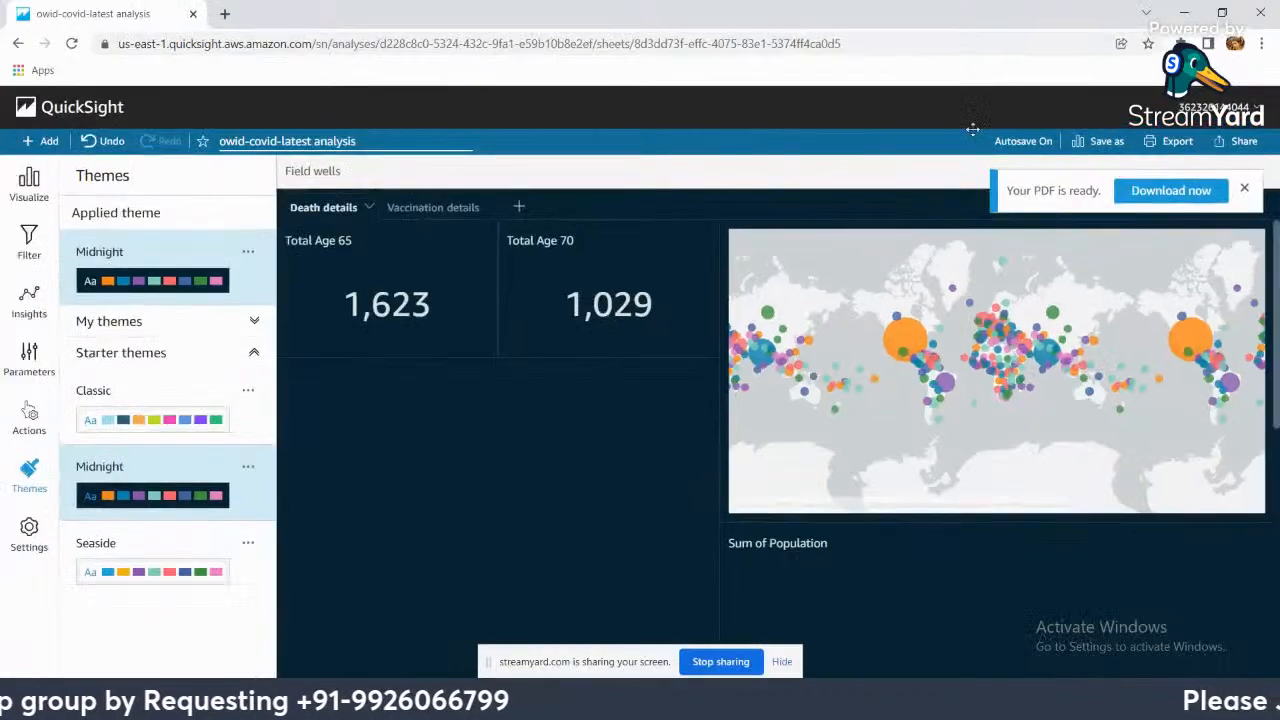
click(1148, 193)
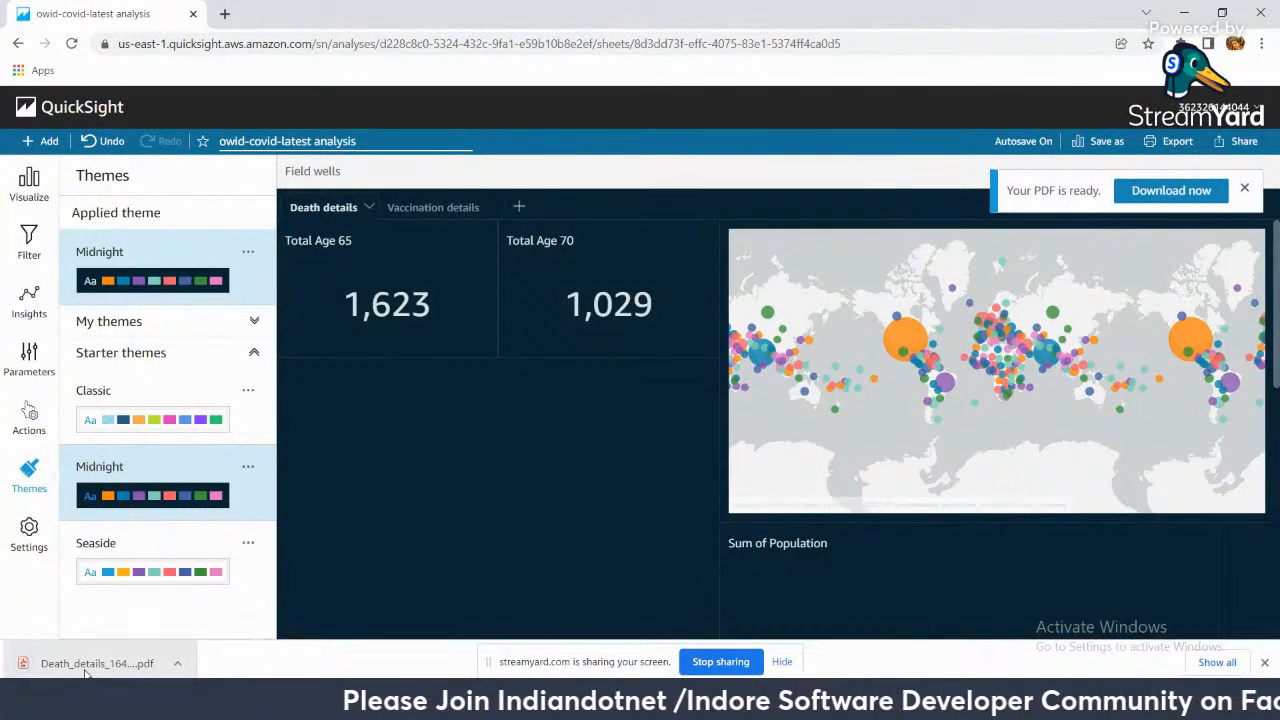
Step: Review the downloaded Death details PDF from the KPIs to the pie chart, then close it and the PDF notice
click(85, 671)
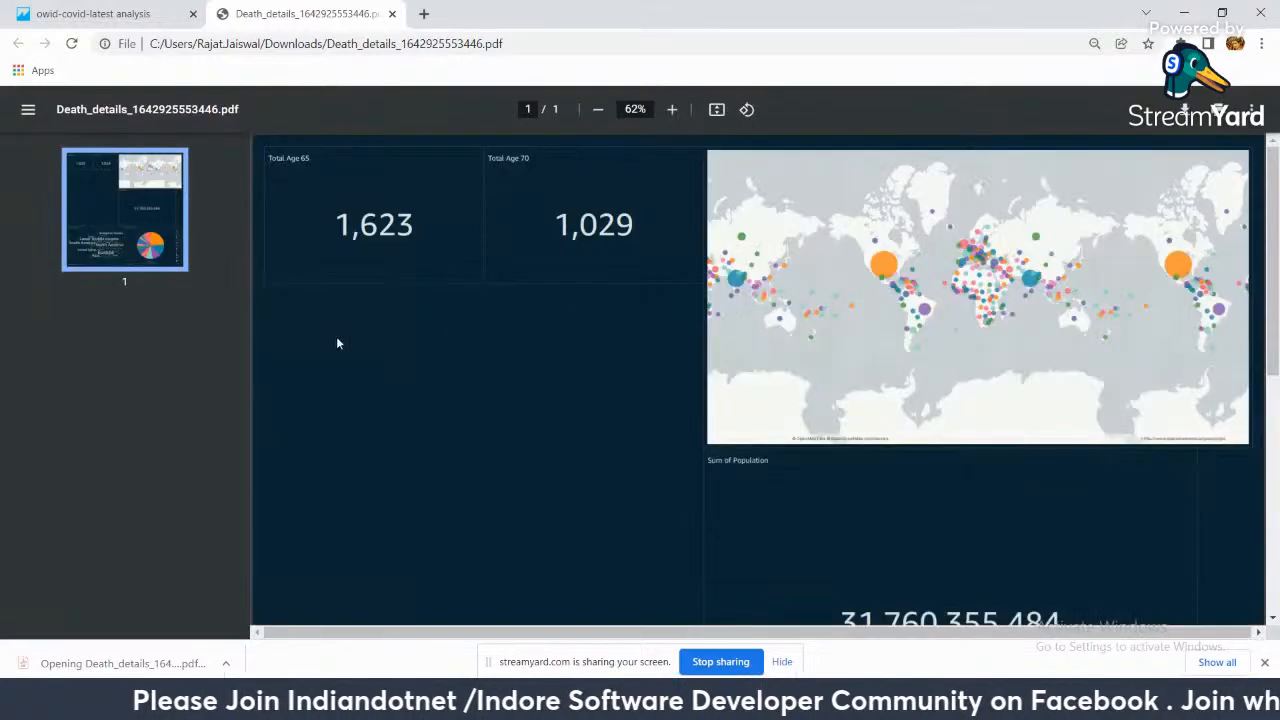
scroll(562, 317, down, 5)
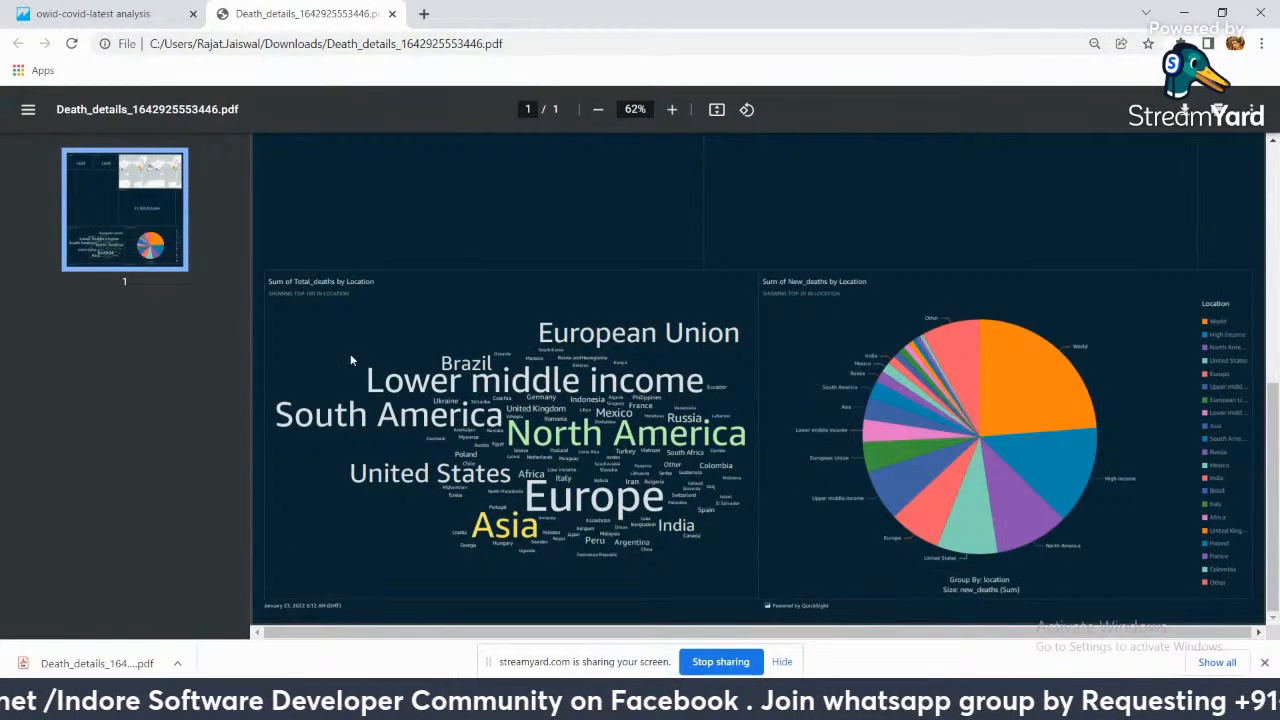
scroll(350, 353, up, 5)
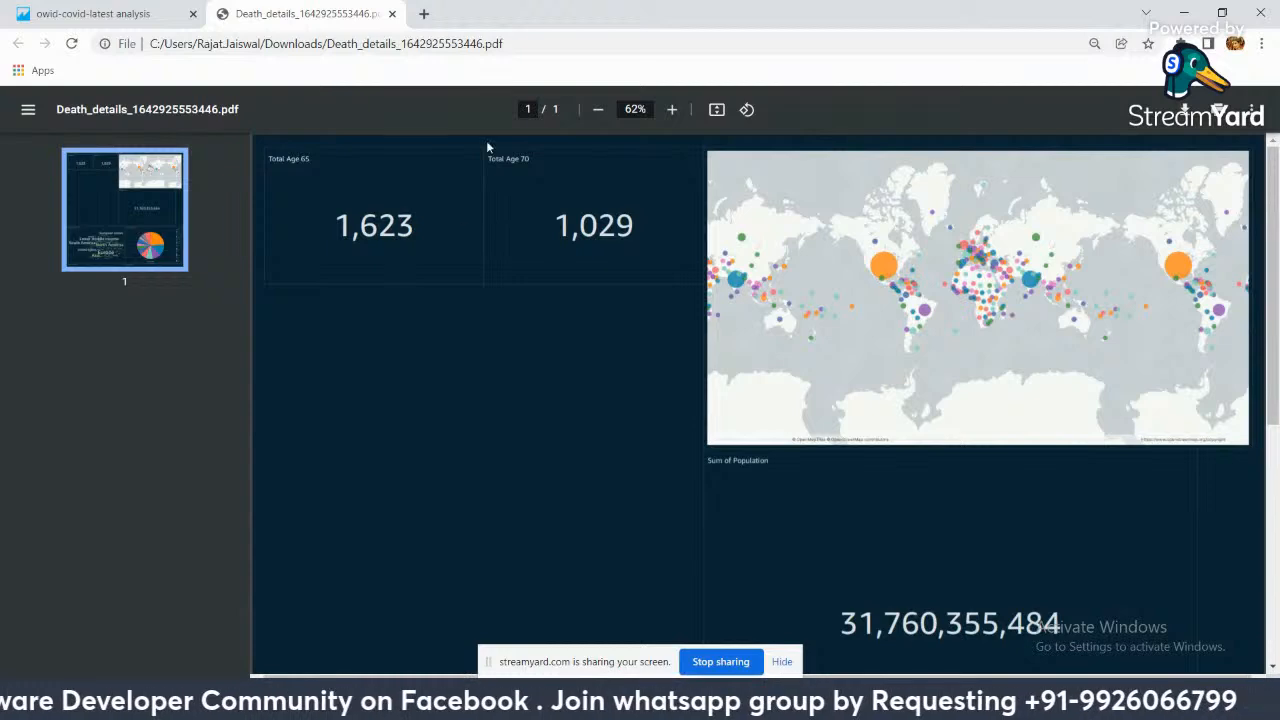
click(392, 14)
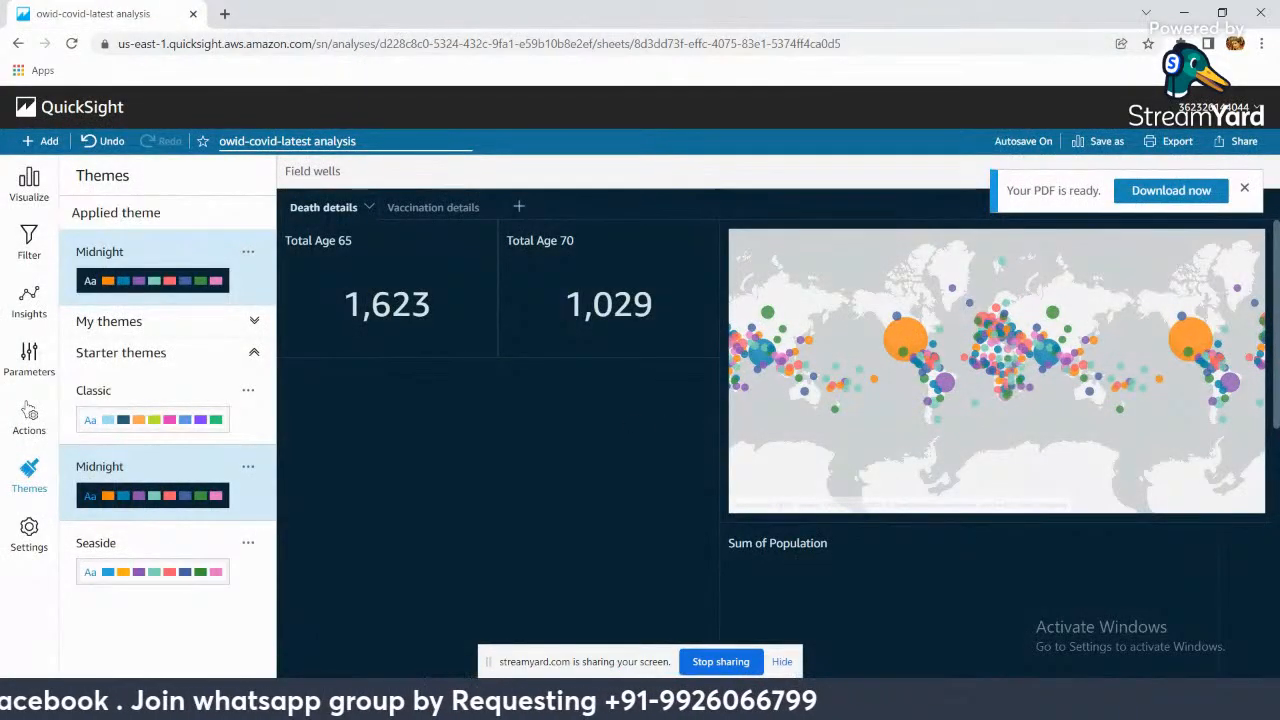
click(1242, 187)
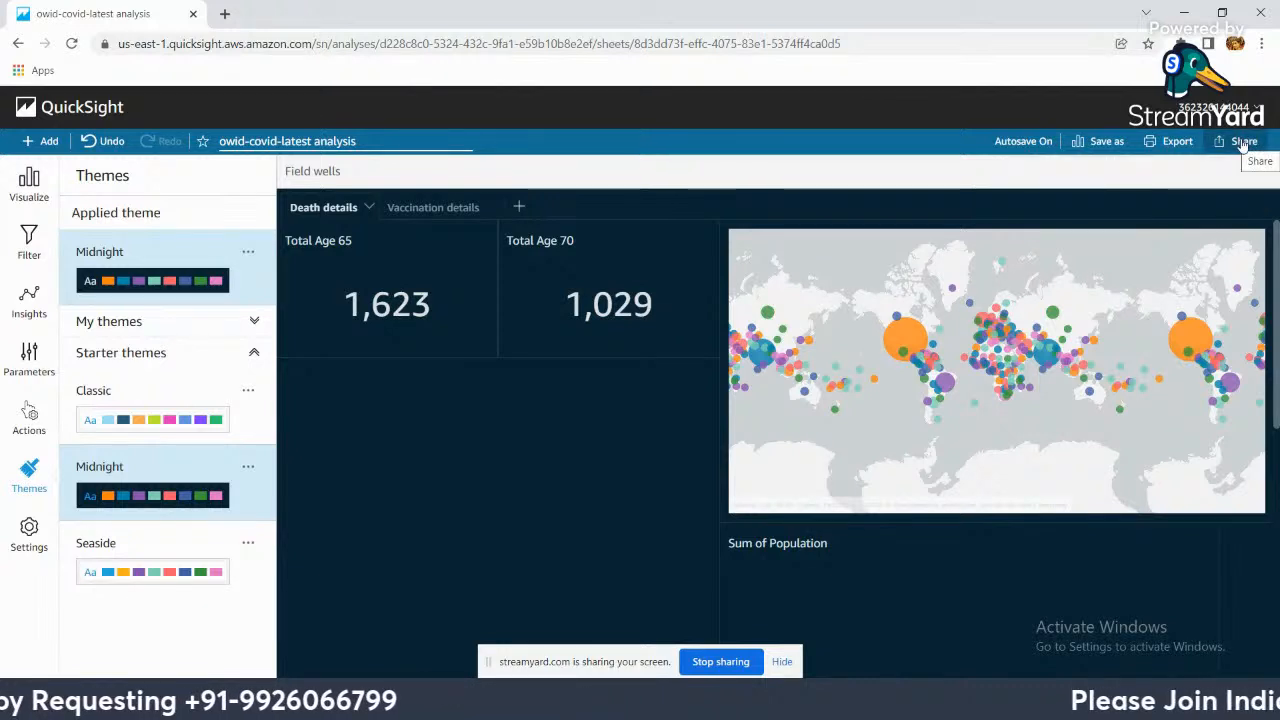
Step: Examine who the analysis can be shared with in the Share analysis dialog and close it without sharing
click(1243, 143)
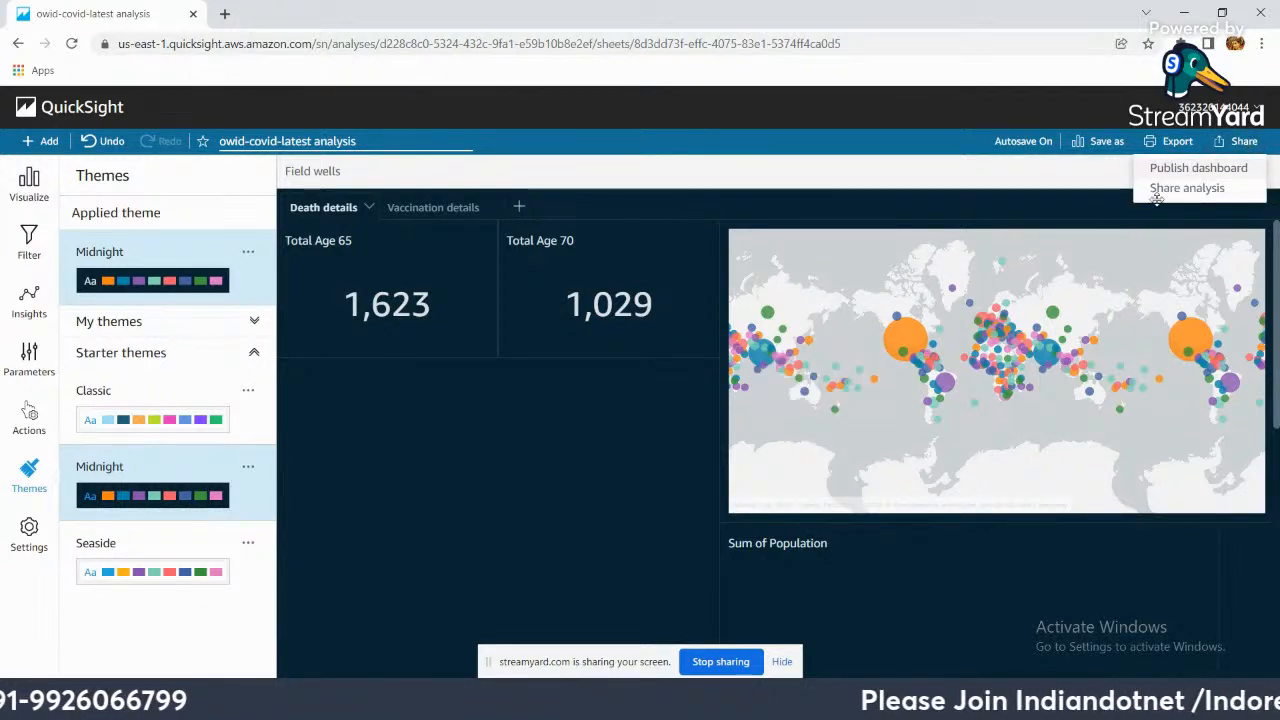
click(1218, 191)
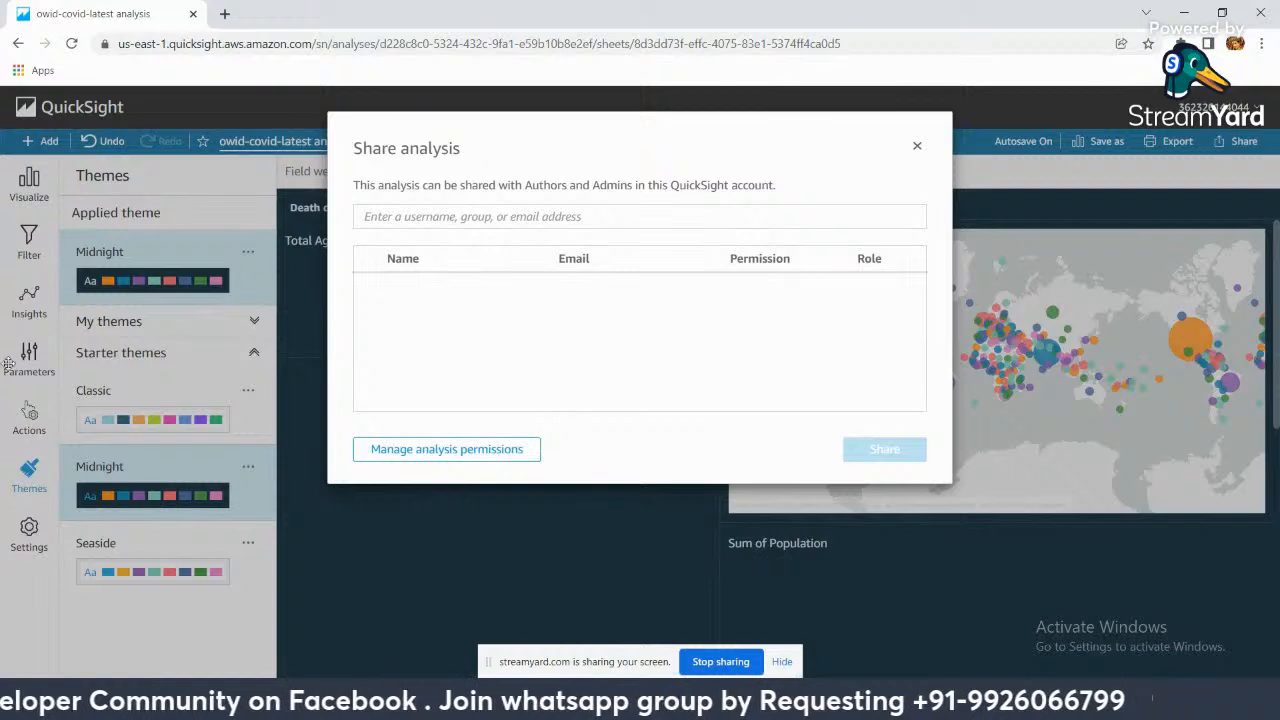
drag(352, 185, 614, 194)
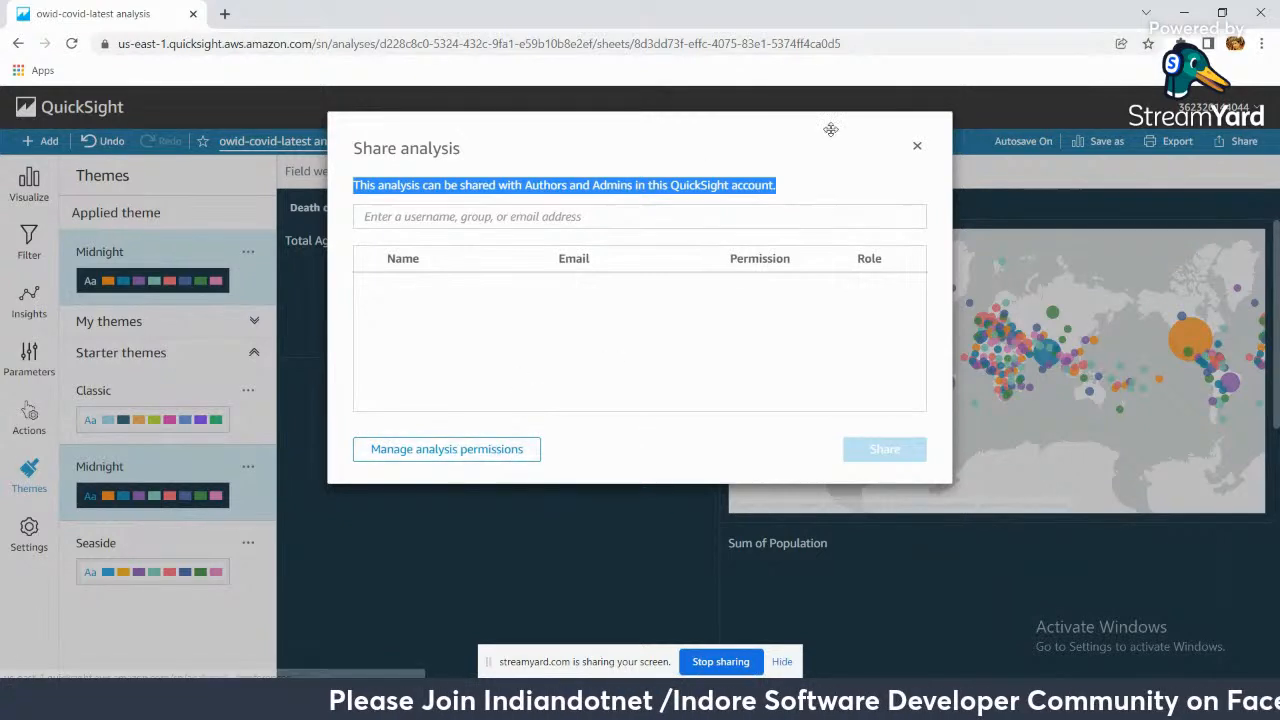
click(917, 147)
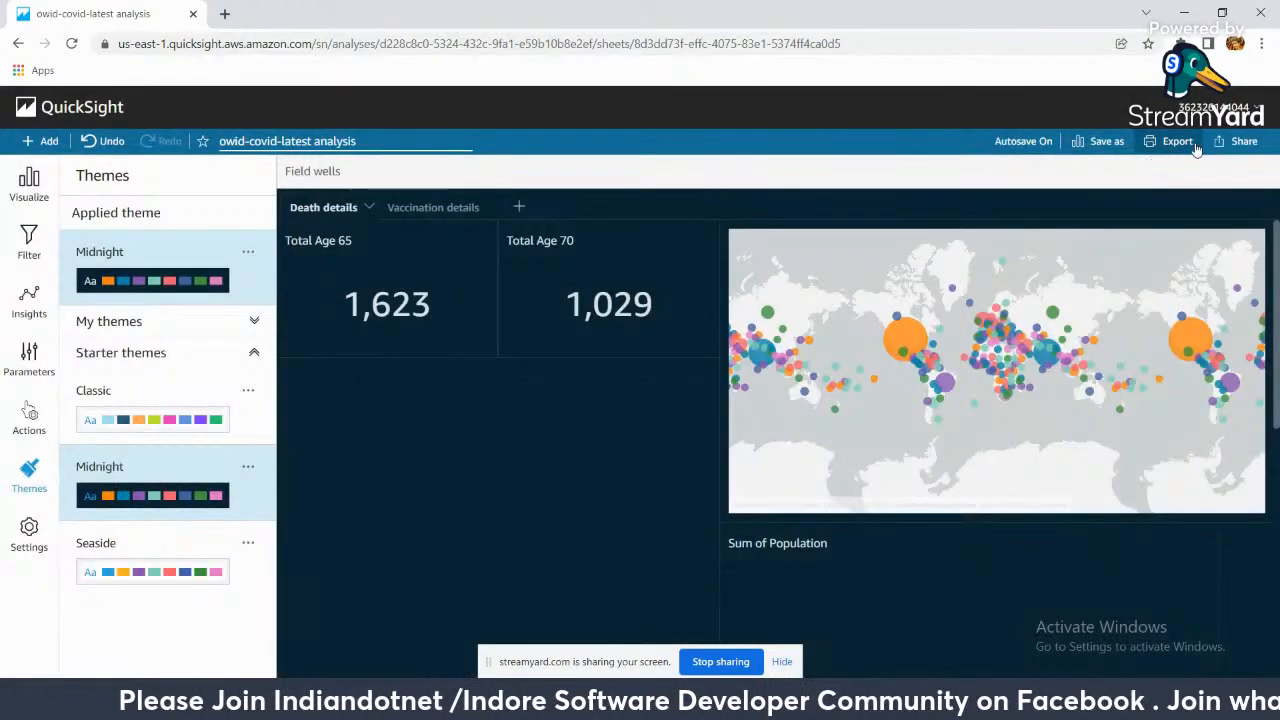
Step: Check the analysis's sharing choices, dismiss them and go to the QuickSight start page
click(1244, 142)
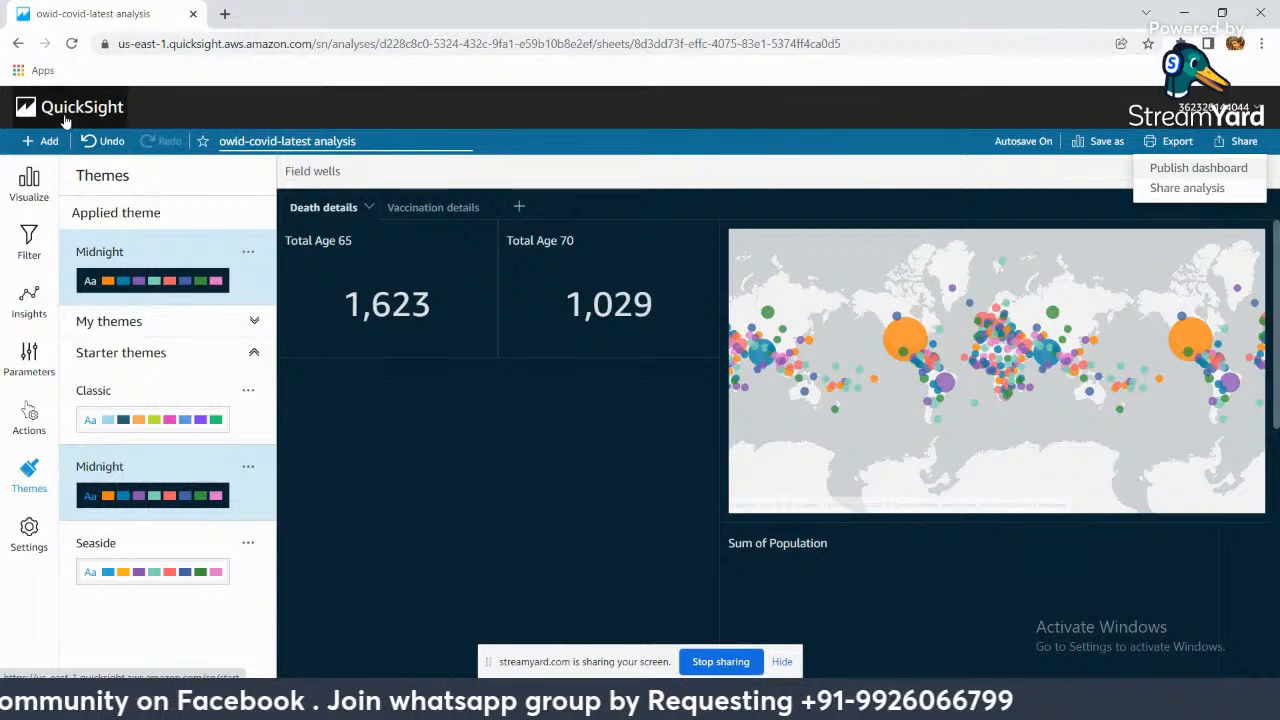
click(420, 486)
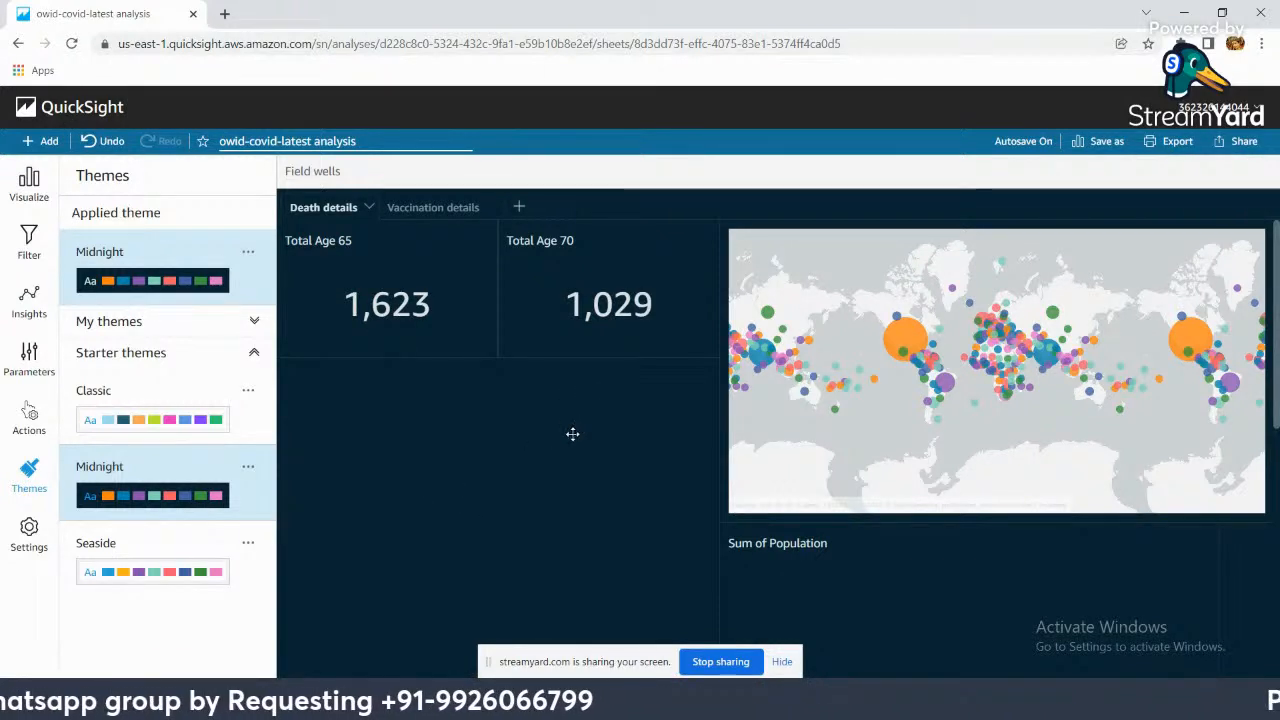
click(72, 110)
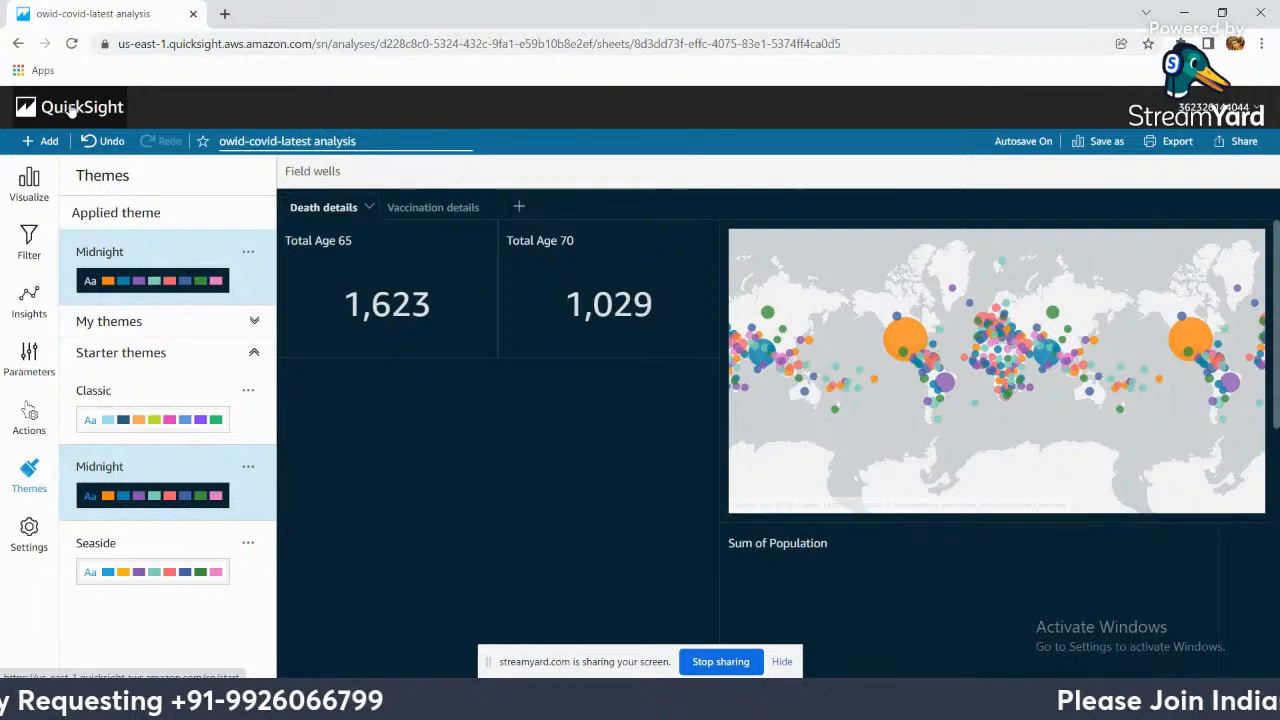